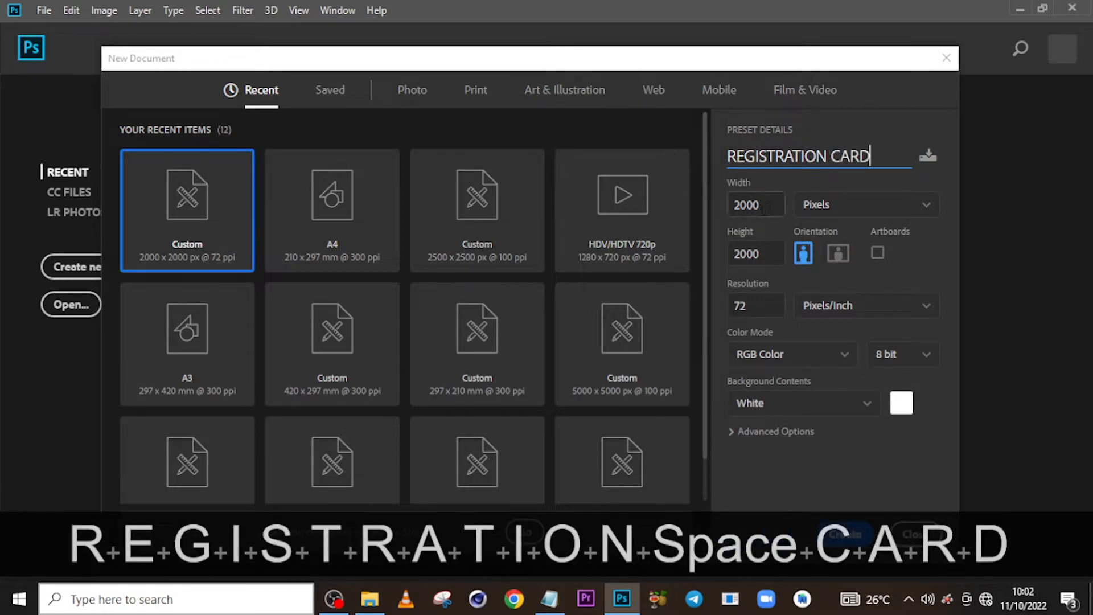
Set the new REGISTRATION CARD document's size to 3.39 inches wide by 2.13 inches high
{"action": "left_click", "coordinate": [841, 208]}
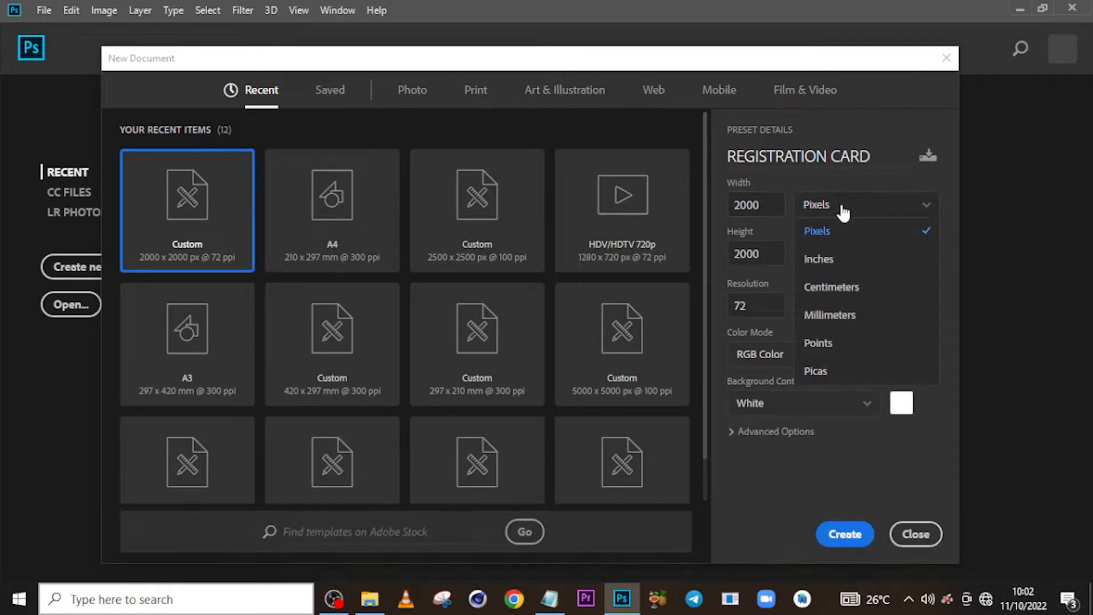
{"action": "left_click", "coordinate": [818, 265]}
{"action": "key", "text": "shift+Tab"}
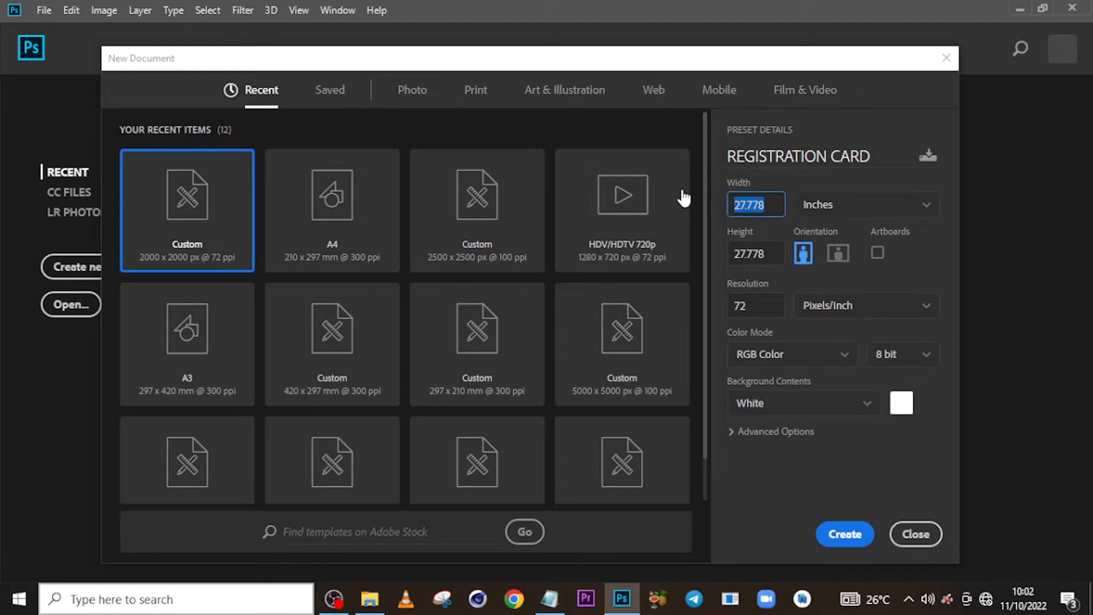
{"action": "type", "text": "3"}
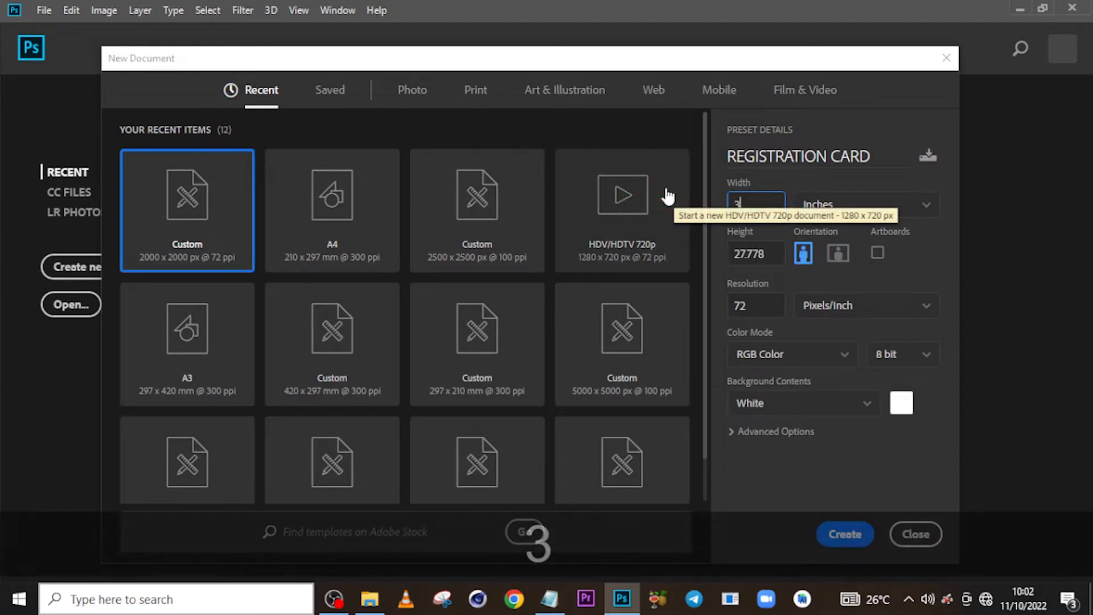
{"action": "type", "text": ".39"}
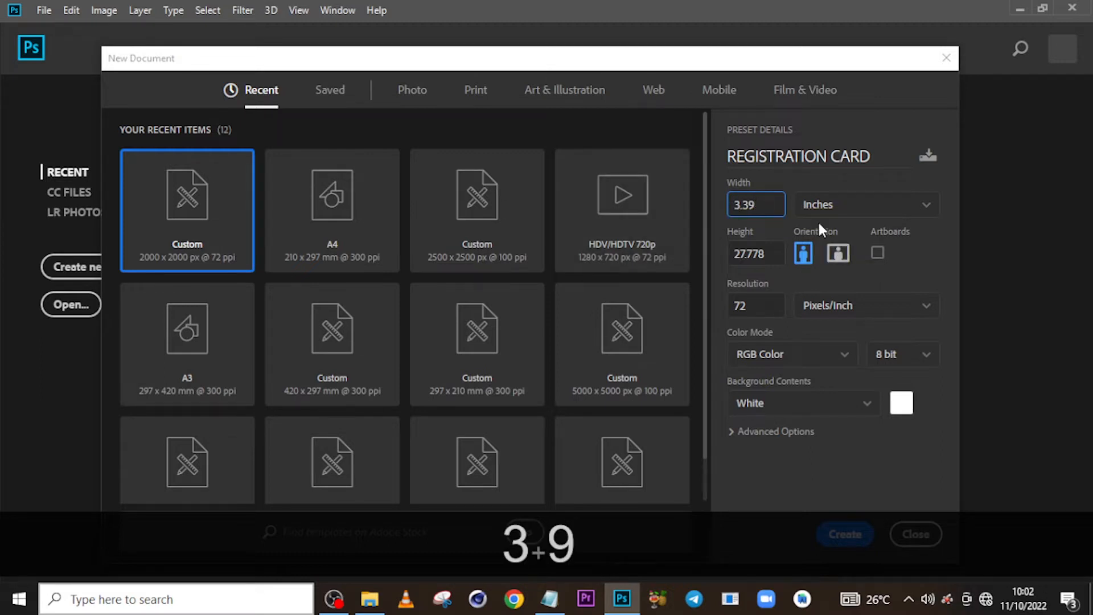
{"action": "left_click", "coordinate": [754, 253]}
{"action": "type", "text": "2."}
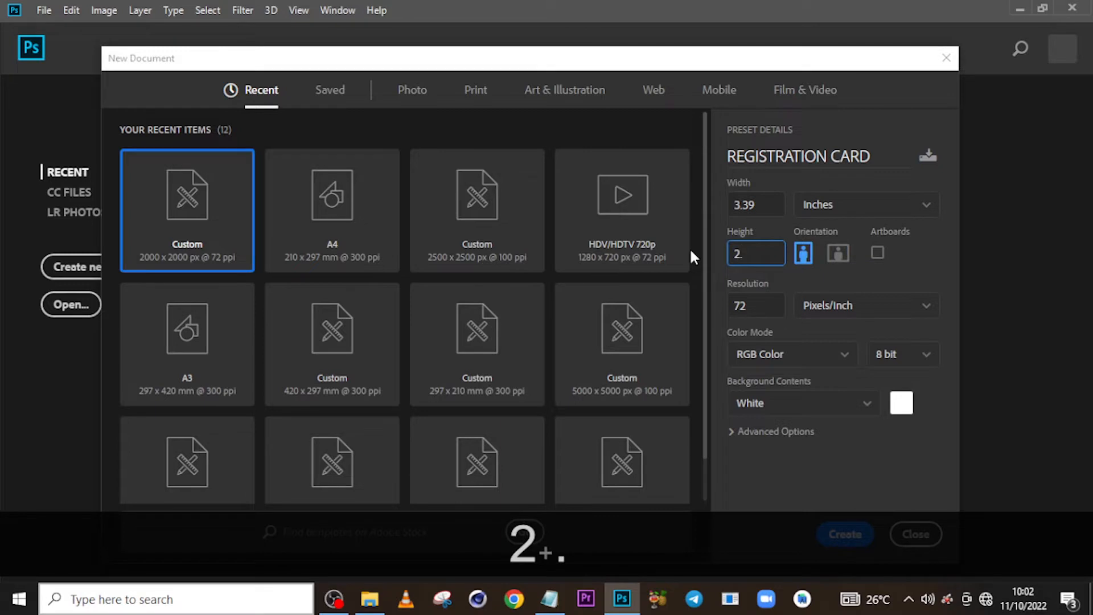
{"action": "type", "text": "13"}
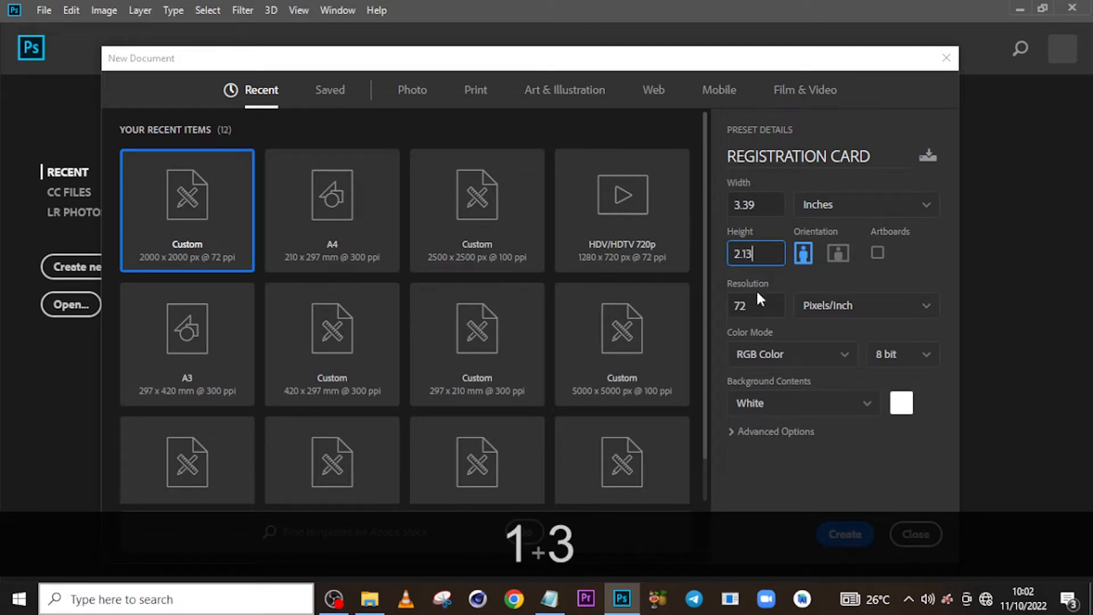
Set the resolution to 300 pixels/inch and create the document
{"action": "left_click", "coordinate": [760, 310]}
{"action": "type", "text": "300"}
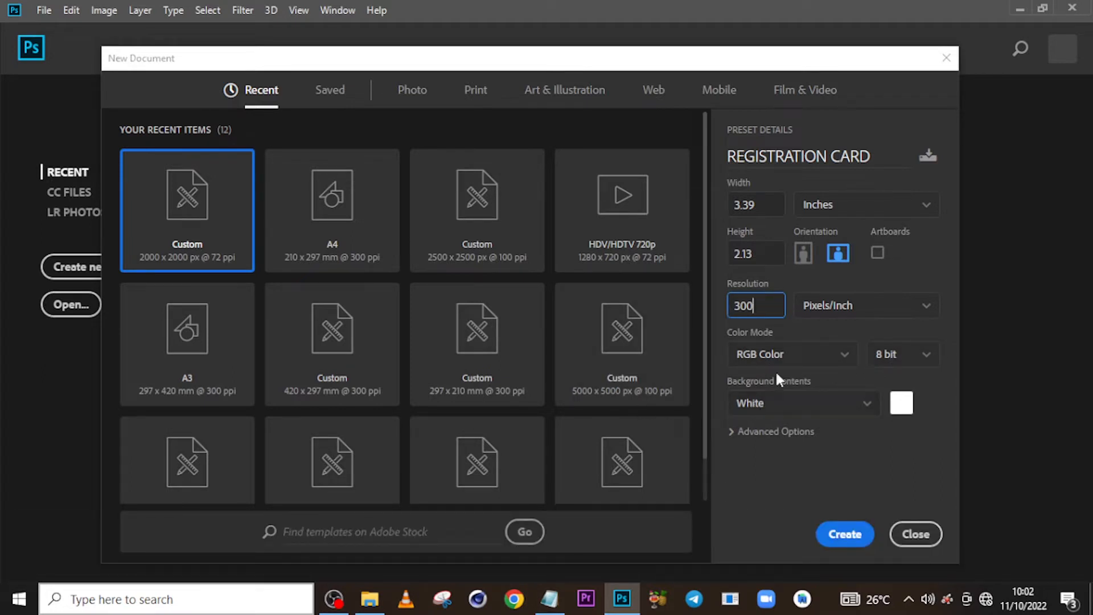
{"action": "left_click", "coordinate": [848, 535]}
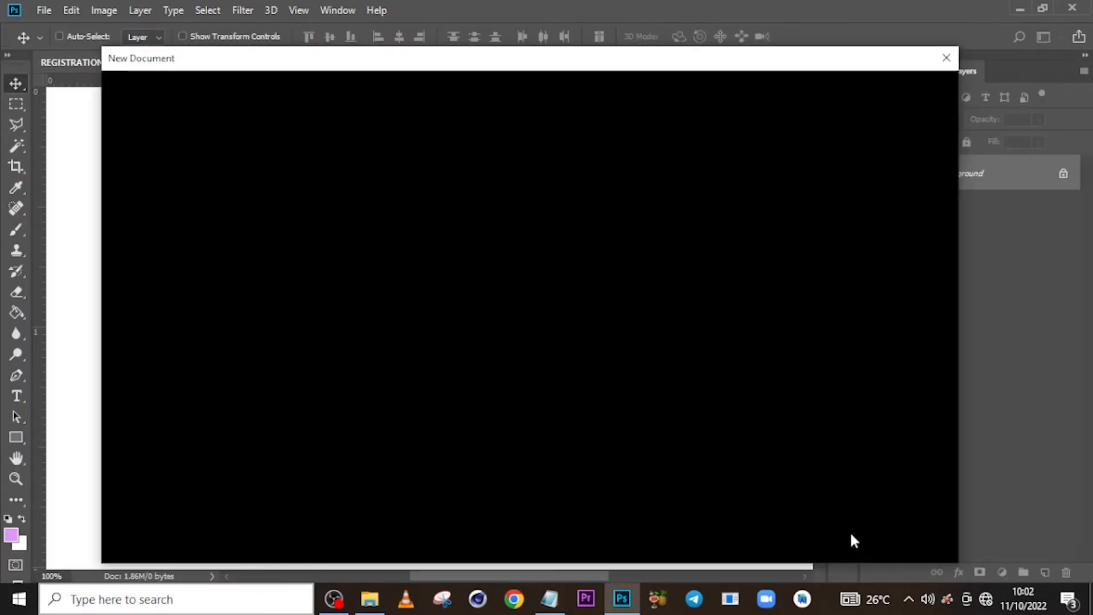
Add a guide layout to the card with 19 columns, 19 rows and 0.1 in margins on all sides
{"action": "key", "text": "ctrl+0"}
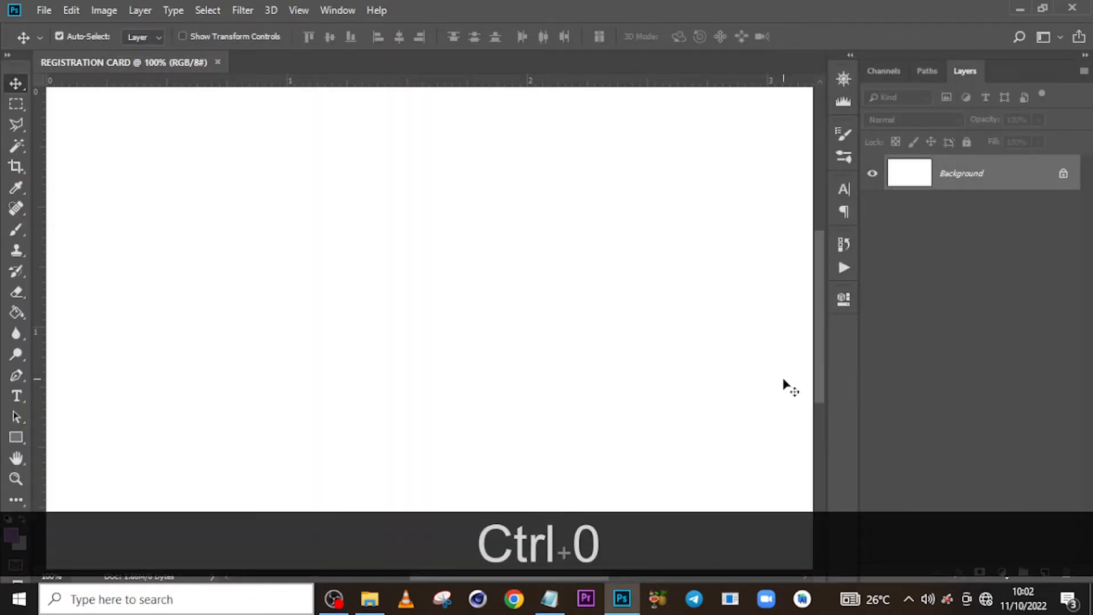
{"action": "key", "text": "ctrl+minus"}
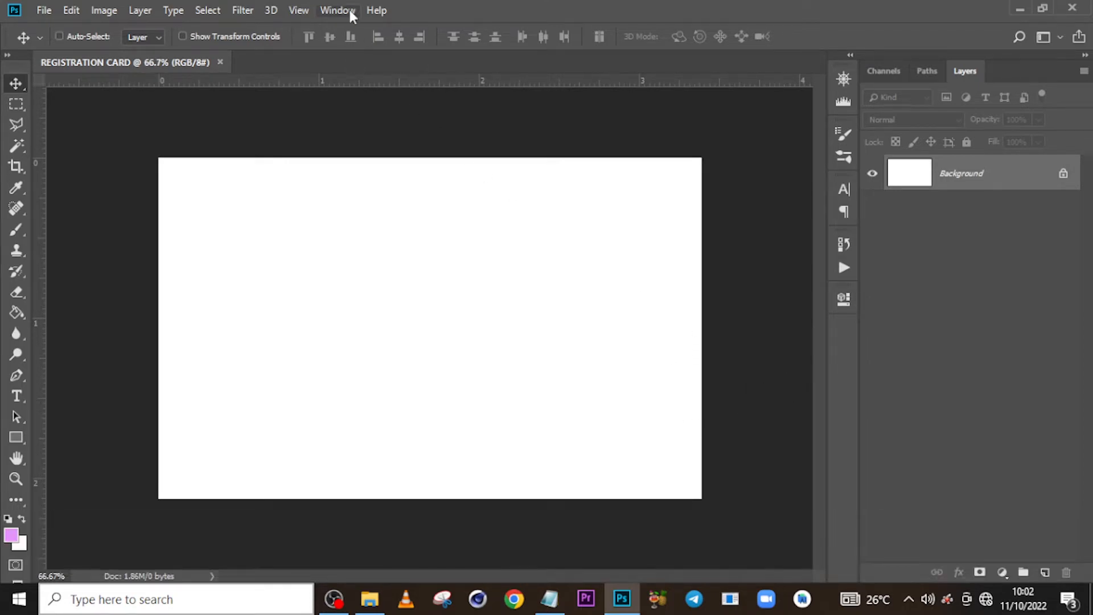
{"action": "left_click", "coordinate": [300, 11]}
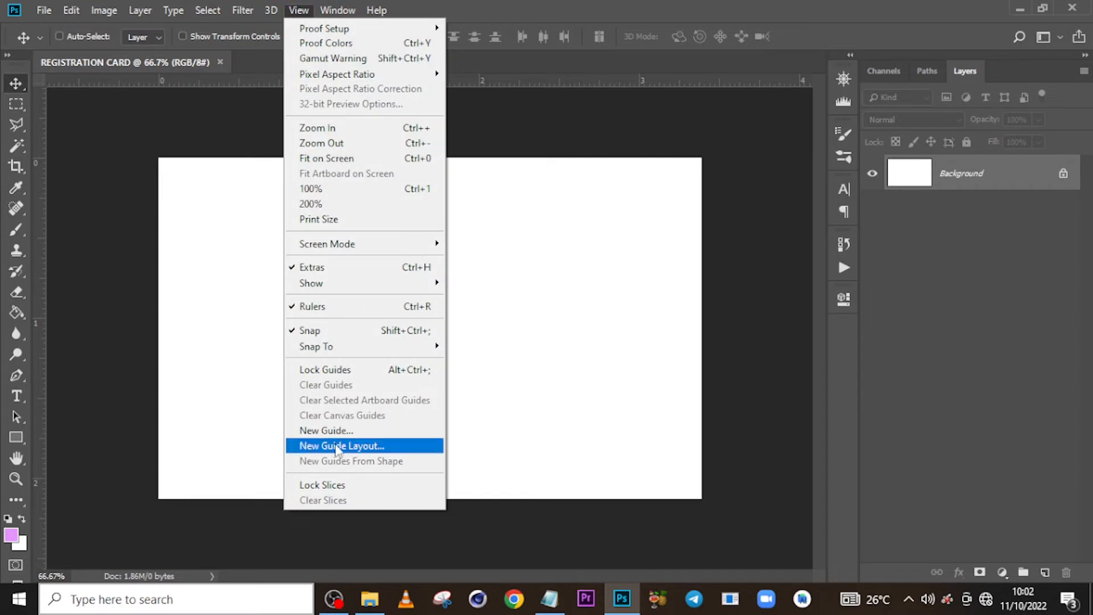
{"action": "left_click", "coordinate": [322, 447]}
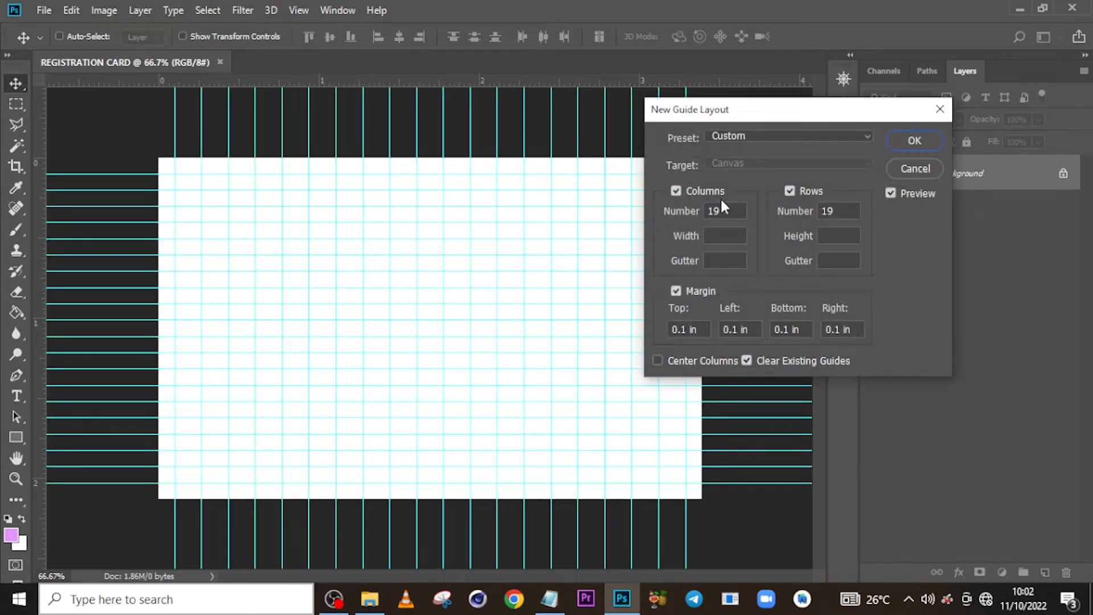
{"action": "left_click_drag", "start_coordinate": [726, 211], "coordinate": [686, 210]}
{"action": "left_click_drag", "start_coordinate": [839, 211], "coordinate": [800, 210]}
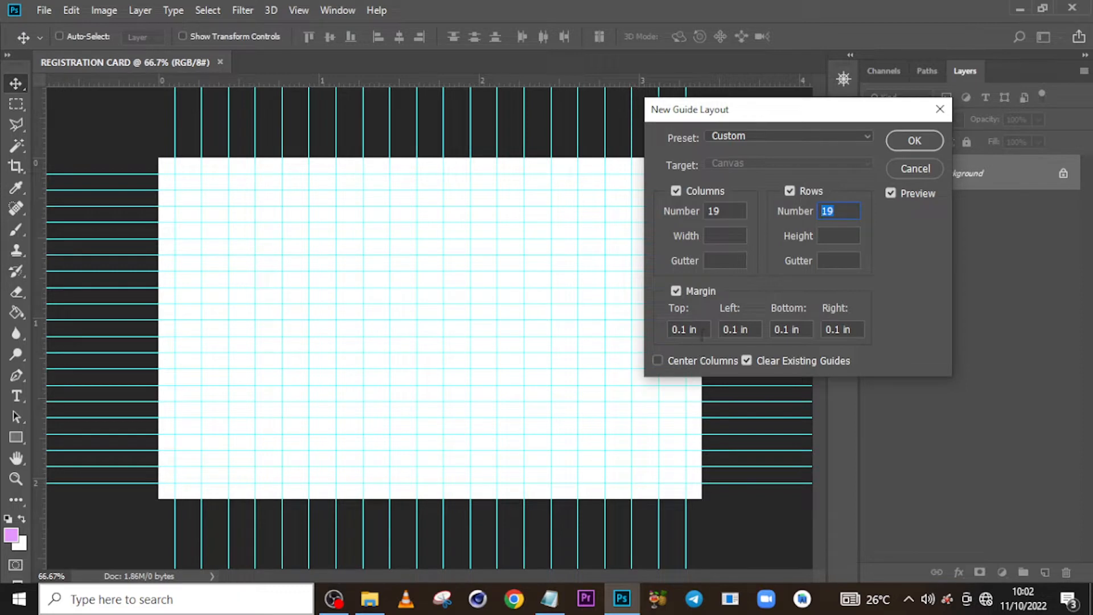
{"action": "left_click_drag", "start_coordinate": [687, 329], "coordinate": [657, 323]}
{"action": "key", "text": "ctrl+c"}
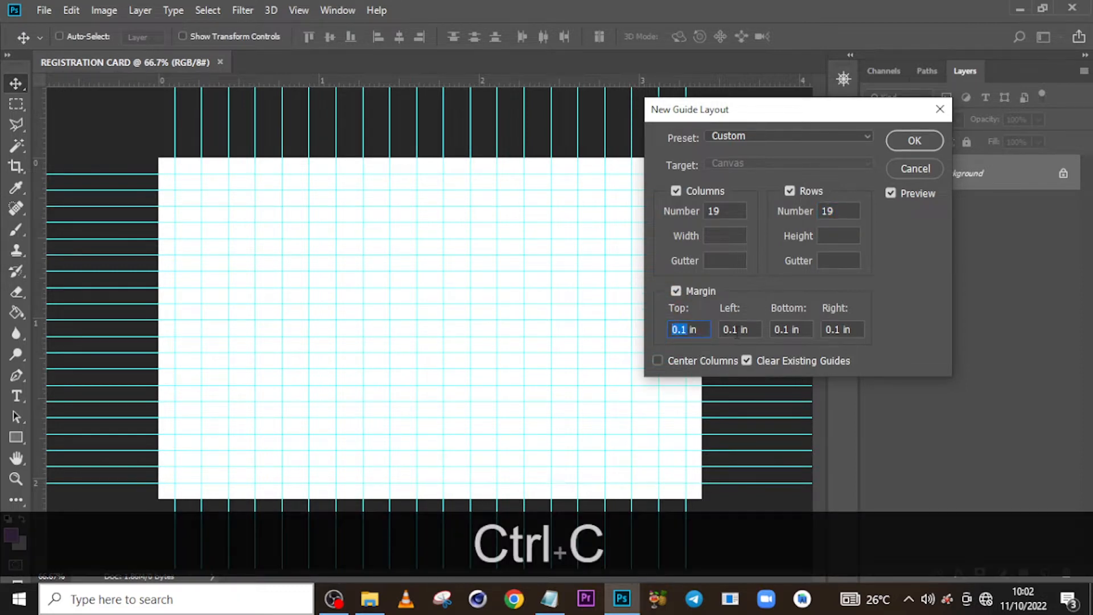
{"action": "left_click", "coordinate": [930, 146]}
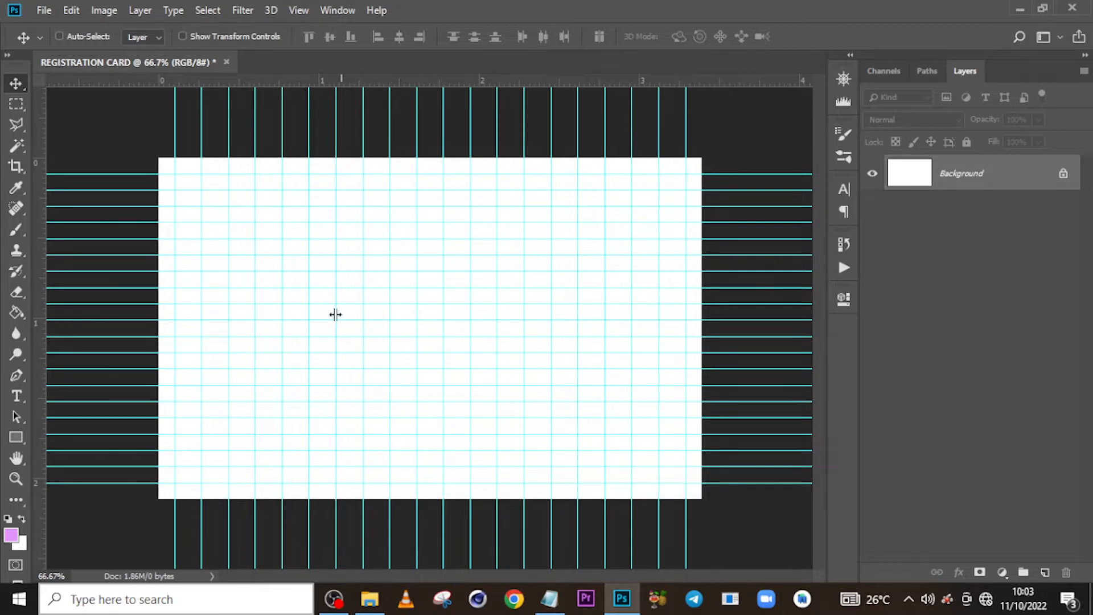
Place the company logo 1.png from the done folder at the centre of the card
{"action": "left_click", "coordinate": [370, 599]}
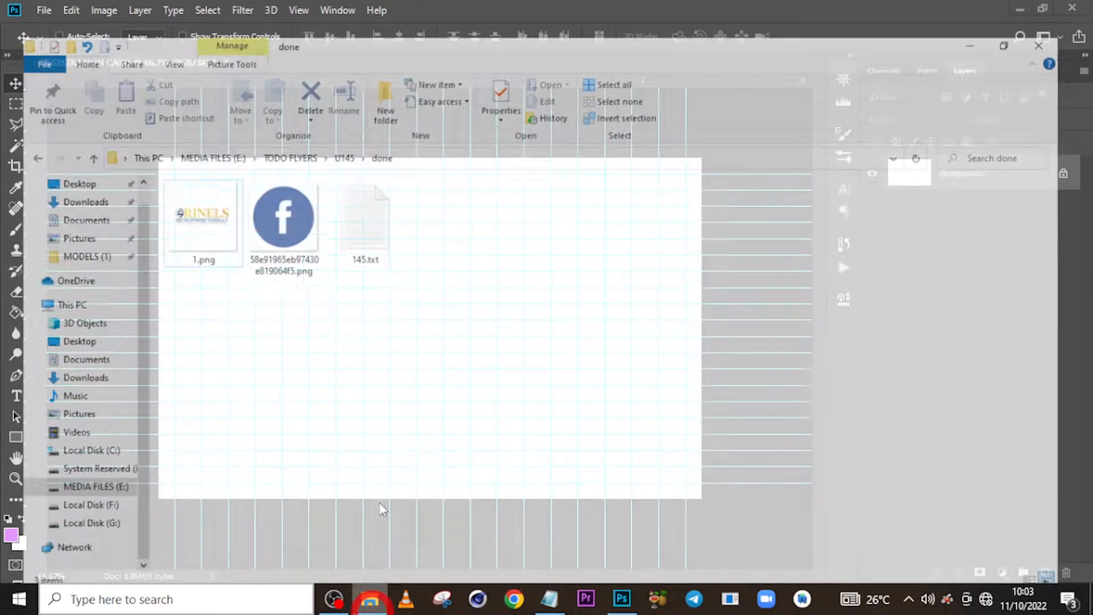
{"action": "left_click", "coordinate": [193, 206]}
{"action": "left_click_drag", "start_coordinate": [201, 237], "coordinate": [418, 336]}
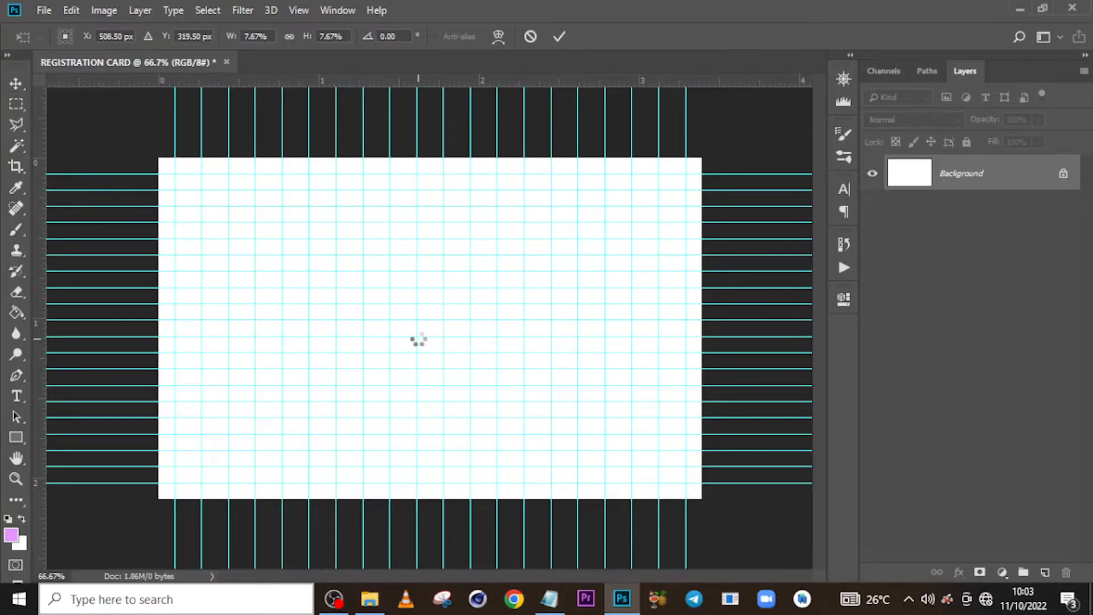
{"action": "key", "text": "Return"}
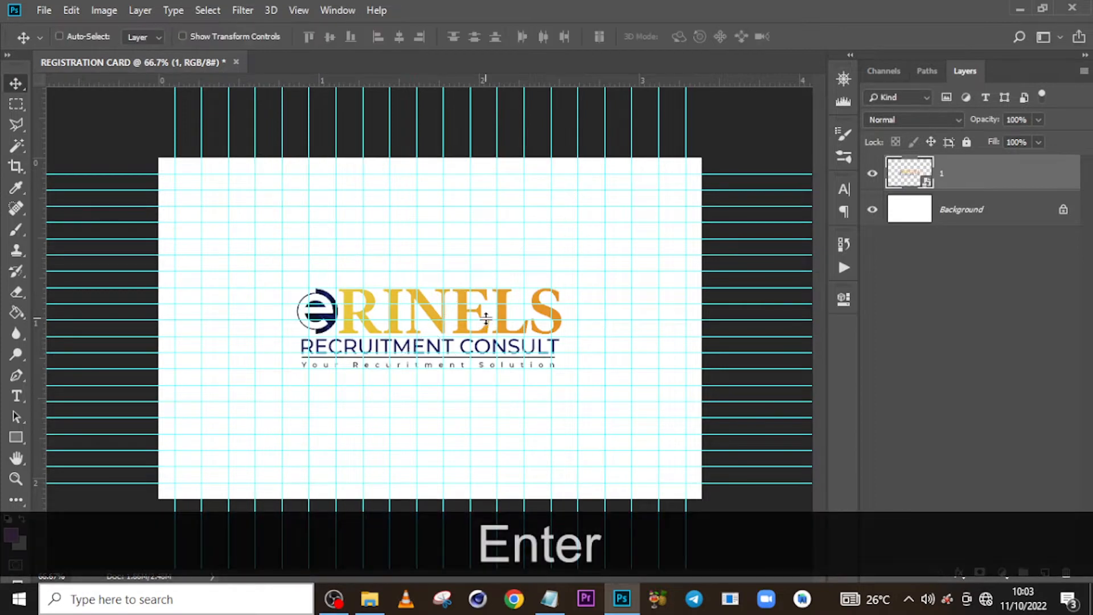
Duplicate the placed logo layer and hide the duplicate
{"action": "key", "text": "ctrl"}
{"action": "key", "text": "ctrl+j"}
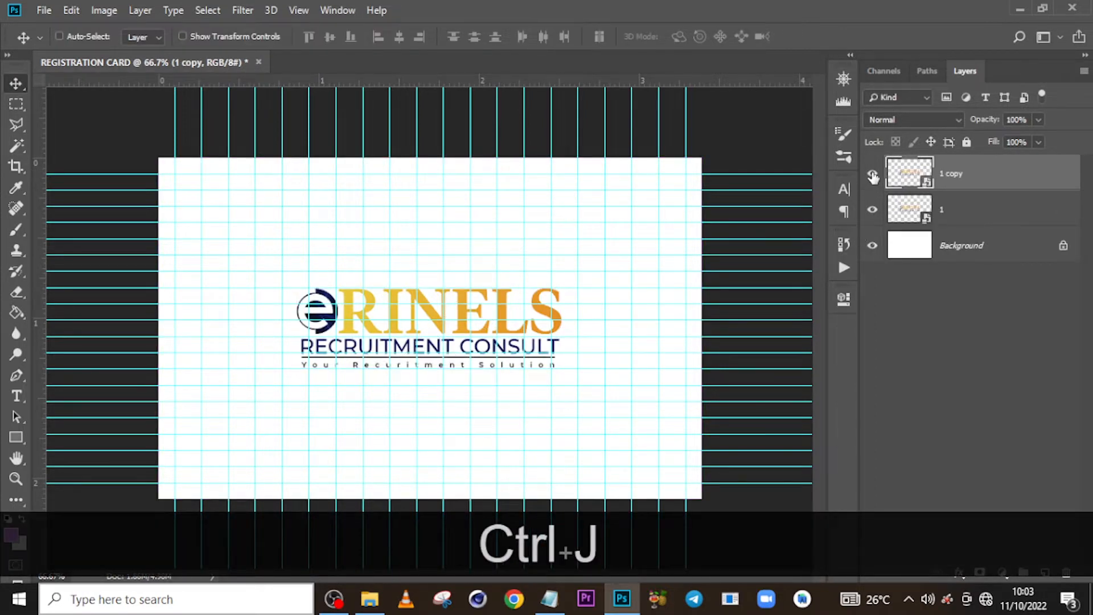
{"action": "left_click", "coordinate": [873, 176]}
Scale the original logo up proportionally to about 22% and shift it toward the card's right side
{"action": "left_click", "coordinate": [945, 215]}
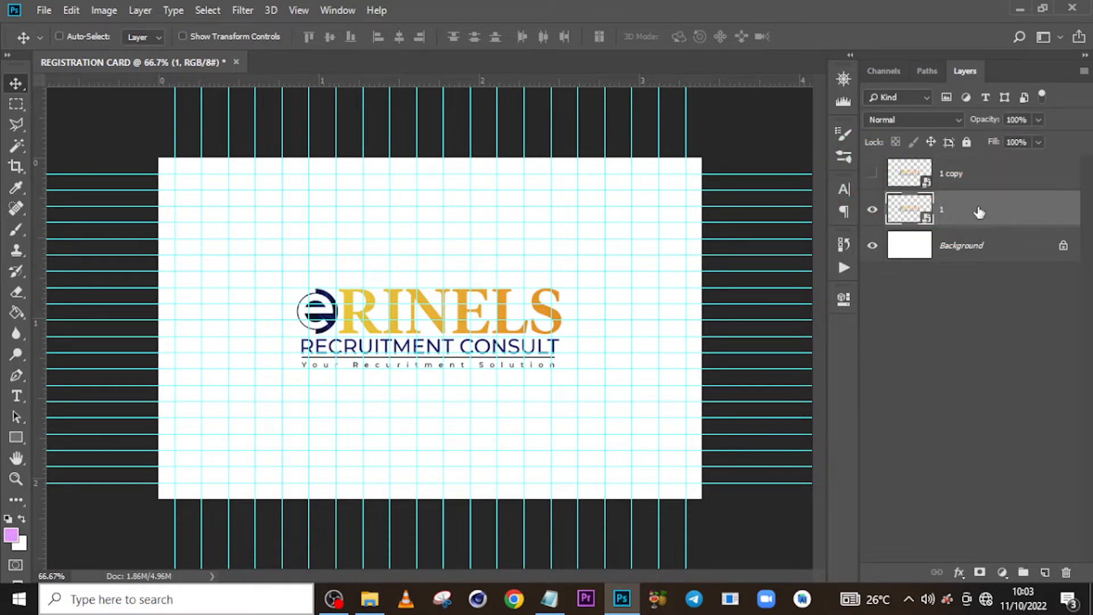
{"action": "key", "text": "ctrl+t"}
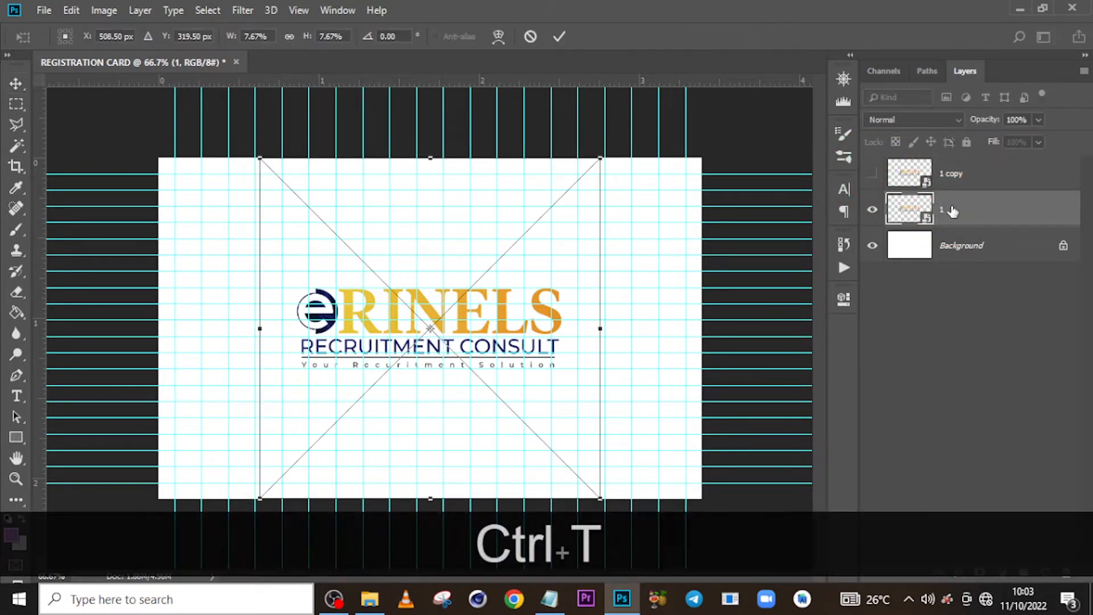
{"action": "key", "text": "alt"}
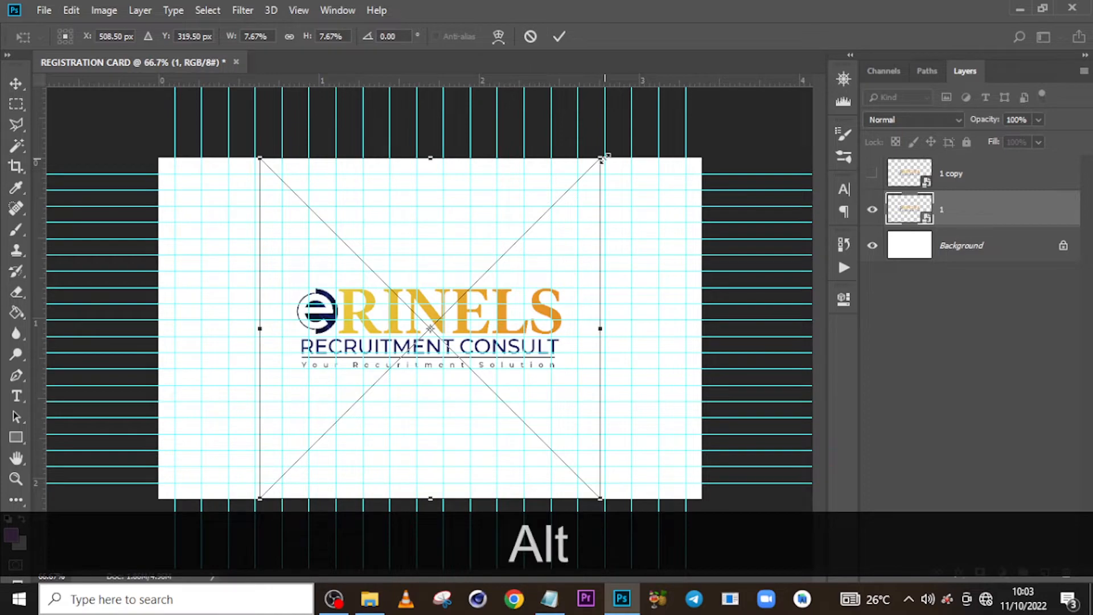
{"action": "key", "text": "shift"}
{"action": "left_click_drag", "start_coordinate": [604, 156], "coordinate": [1087, 3]}
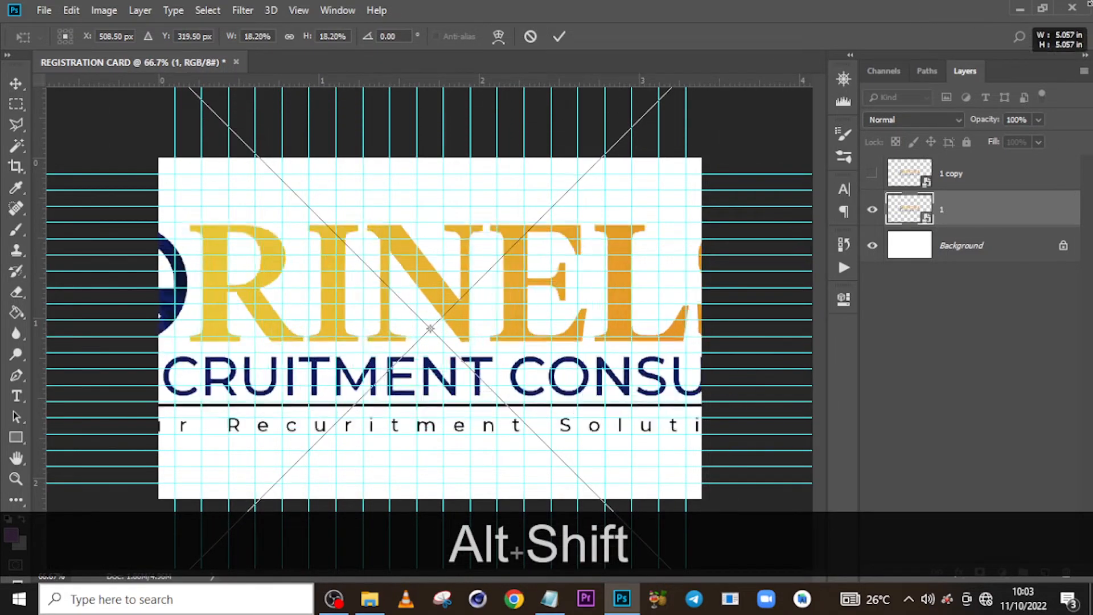
{"action": "left_click_drag", "start_coordinate": [353, 250], "coordinate": [558, 255]}
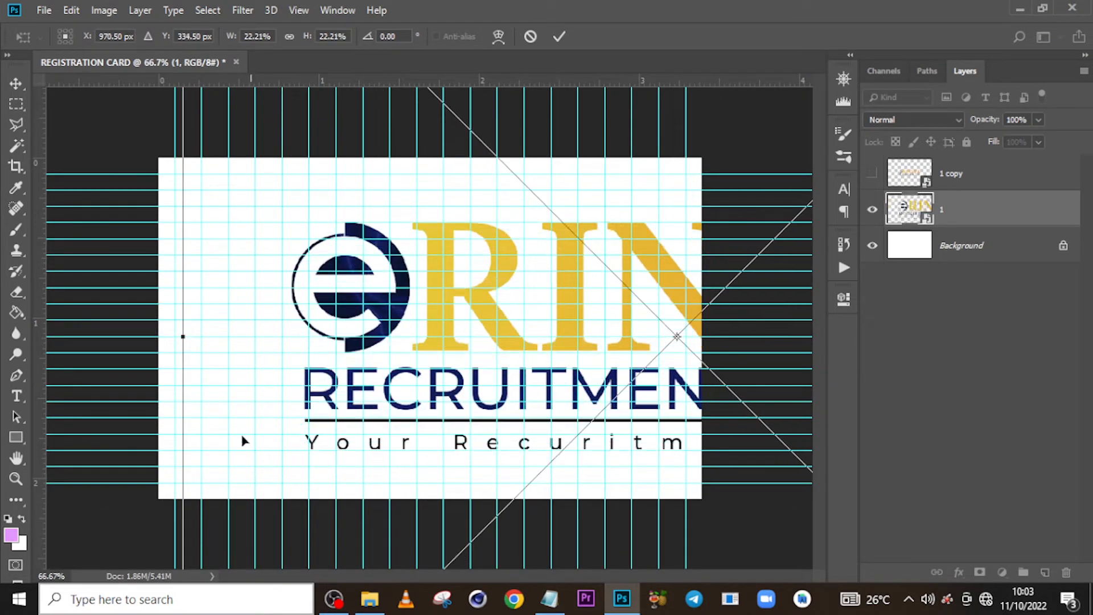
Enlarge the original logo further and reposition it so it runs off the card's right edge, then apply the transform
{"action": "key", "text": "ctrl+minus"}
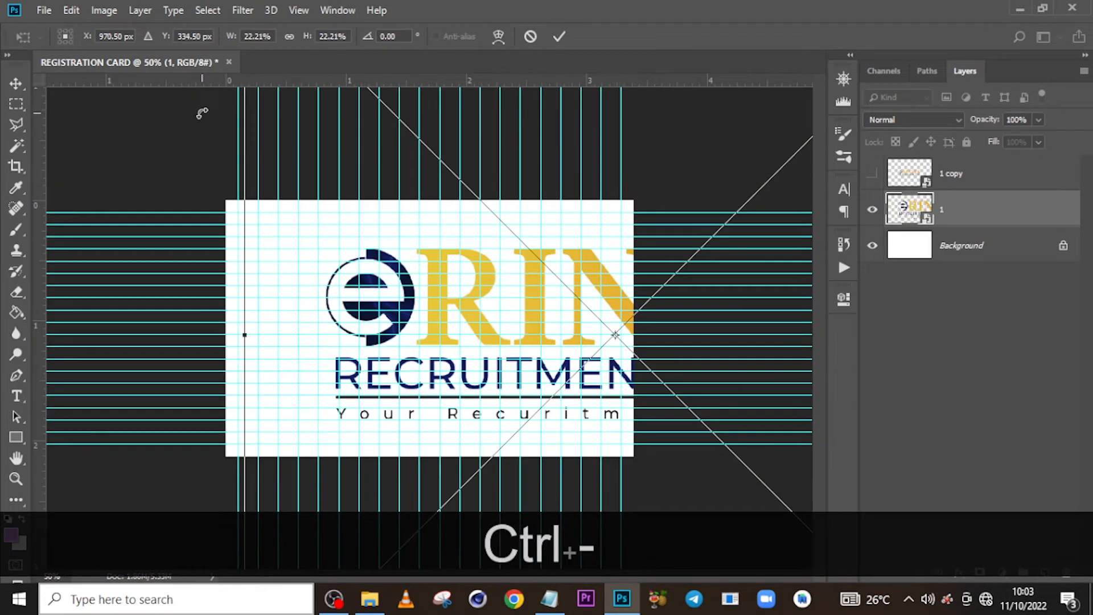
{"action": "key", "text": "ctrl+0"}
{"action": "left_click_drag", "start_coordinate": [320, 110], "coordinate": [226, 17]}
{"action": "left_click_drag", "start_coordinate": [404, 220], "coordinate": [483, 227]}
{"action": "key", "text": "Return"}
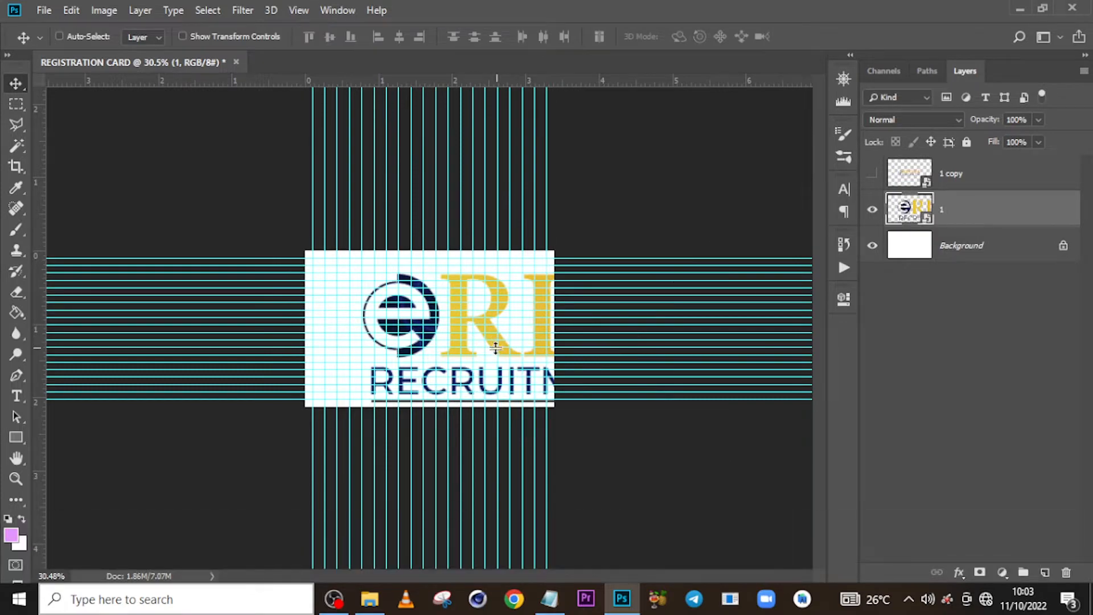
Hide the guides over the card
{"action": "key", "text": "ctrl+0"}
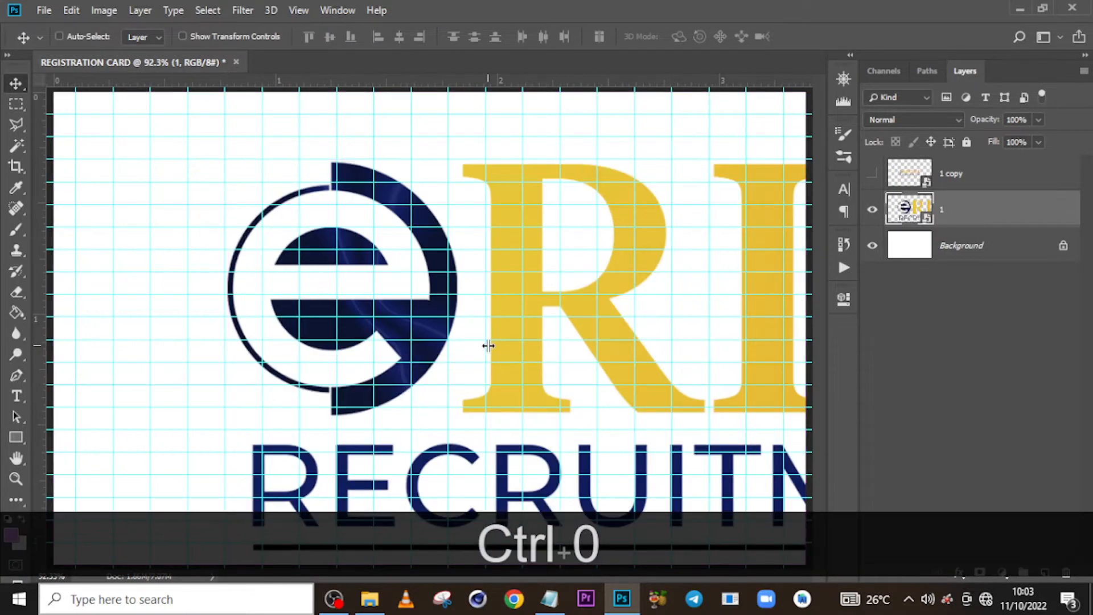
{"action": "key", "text": "ctrl+minus"}
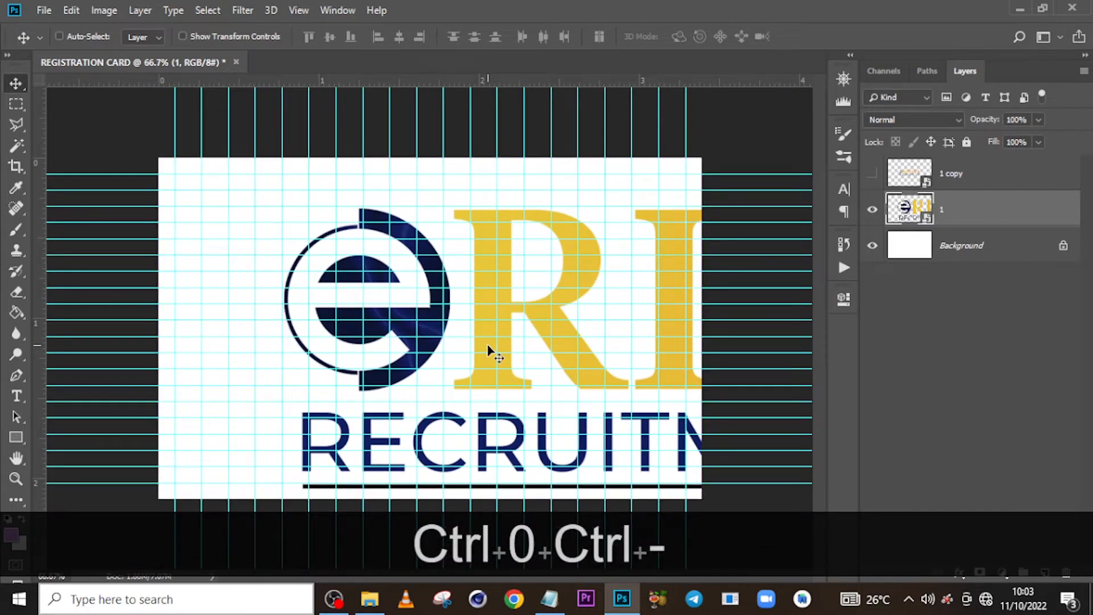
{"action": "key", "text": "ctrl+h"}
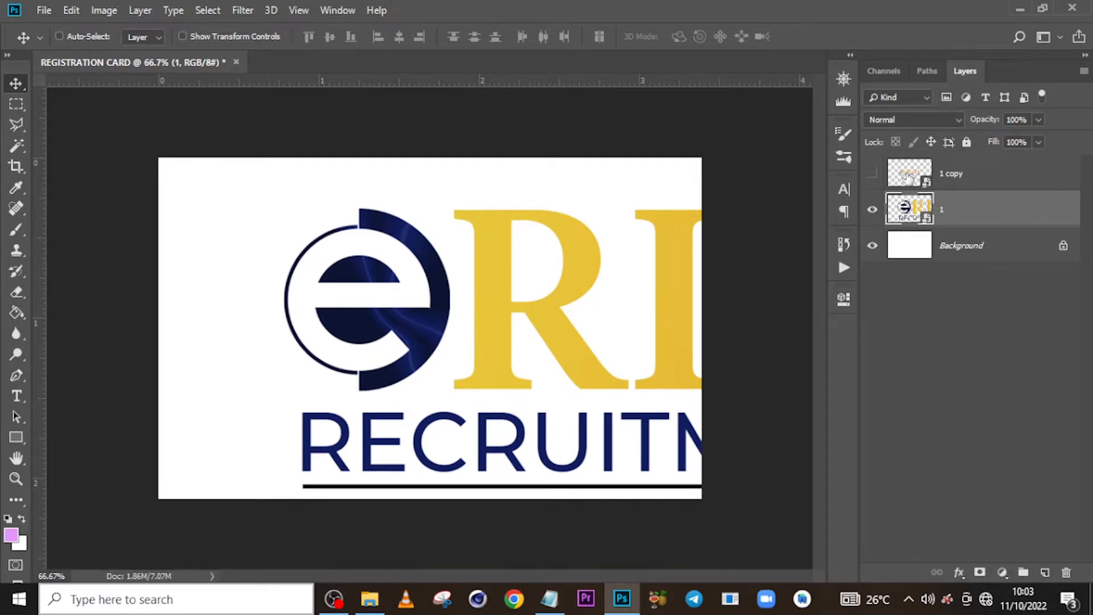
Open the enlarged logo's smart object contents, then close them without editing
{"action": "double_click", "coordinate": [909, 210]}
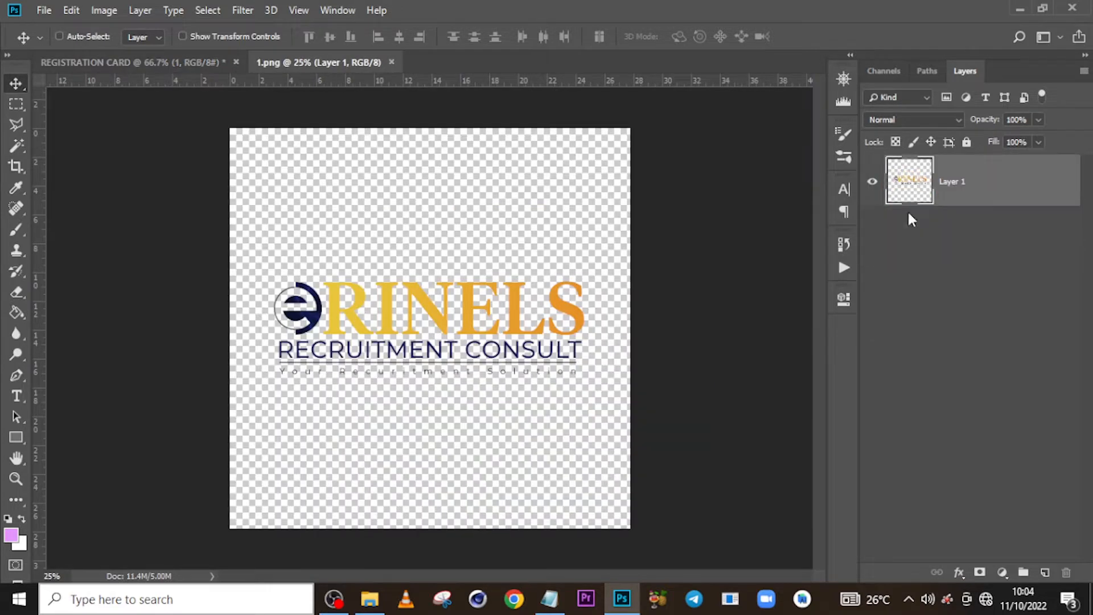
{"action": "left_click", "coordinate": [391, 63]}
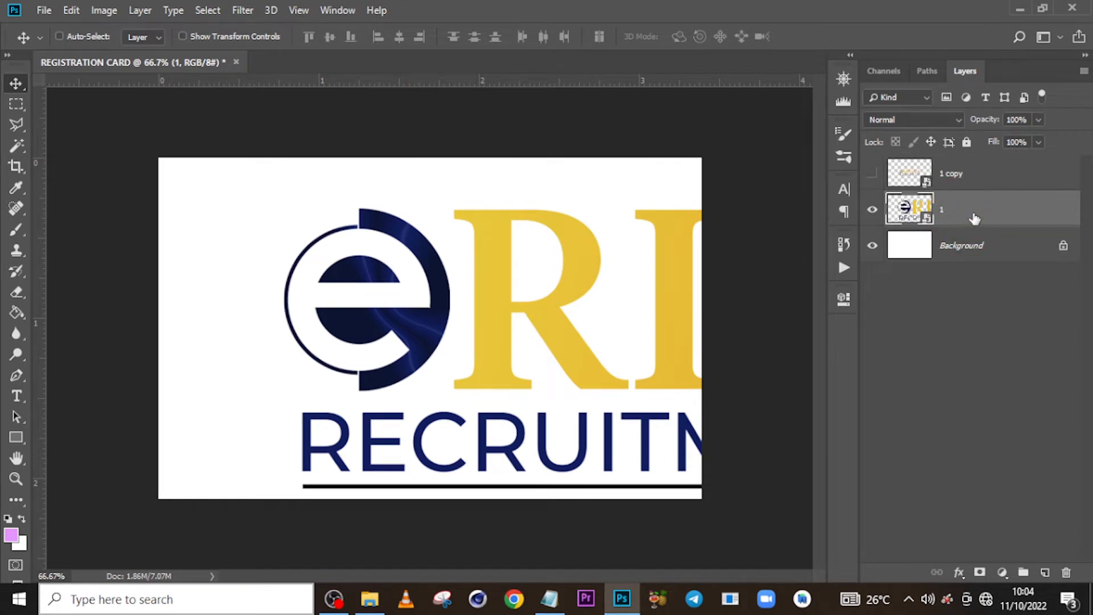
Set the enlarged logo layer's opacity to 14% and show the hidden logo duplicate above it
{"action": "left_click", "coordinate": [1005, 120]}
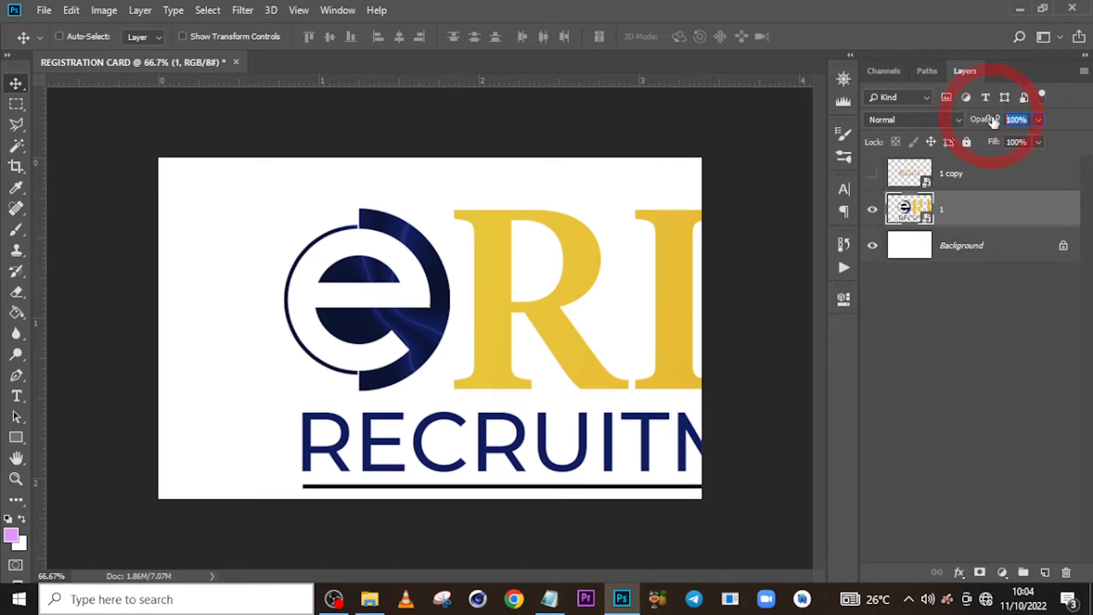
{"action": "type", "text": "14"}
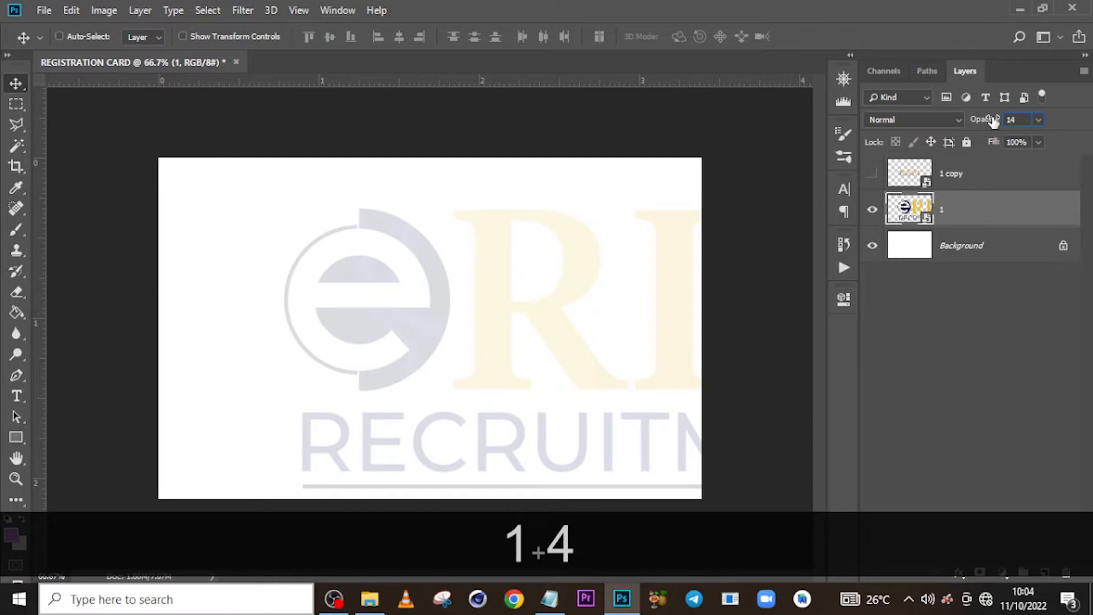
{"action": "key", "text": "Return"}
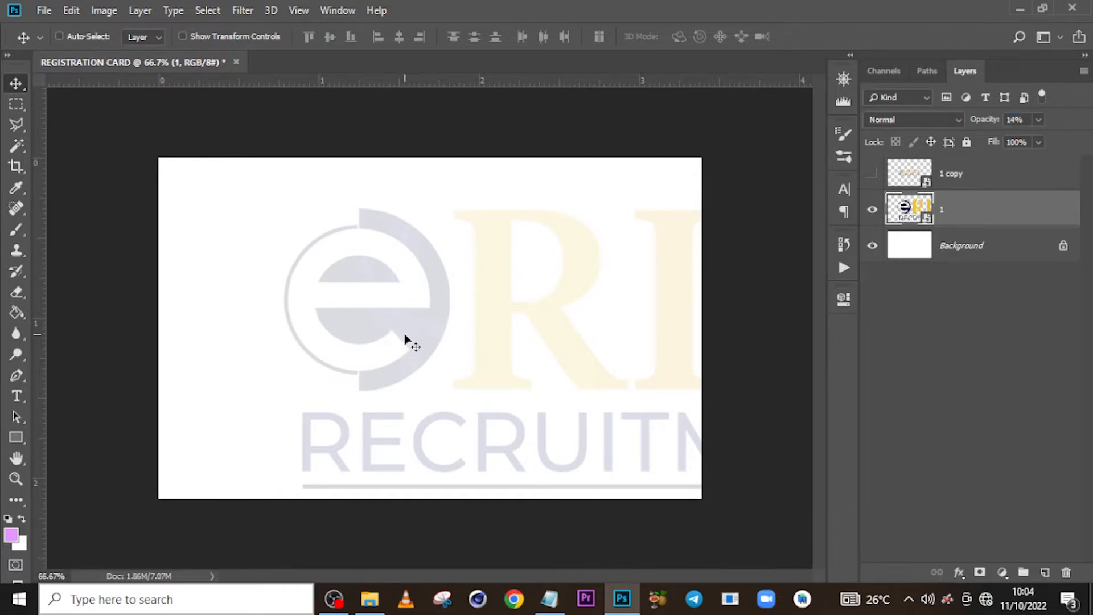
{"action": "left_click", "coordinate": [874, 175]}
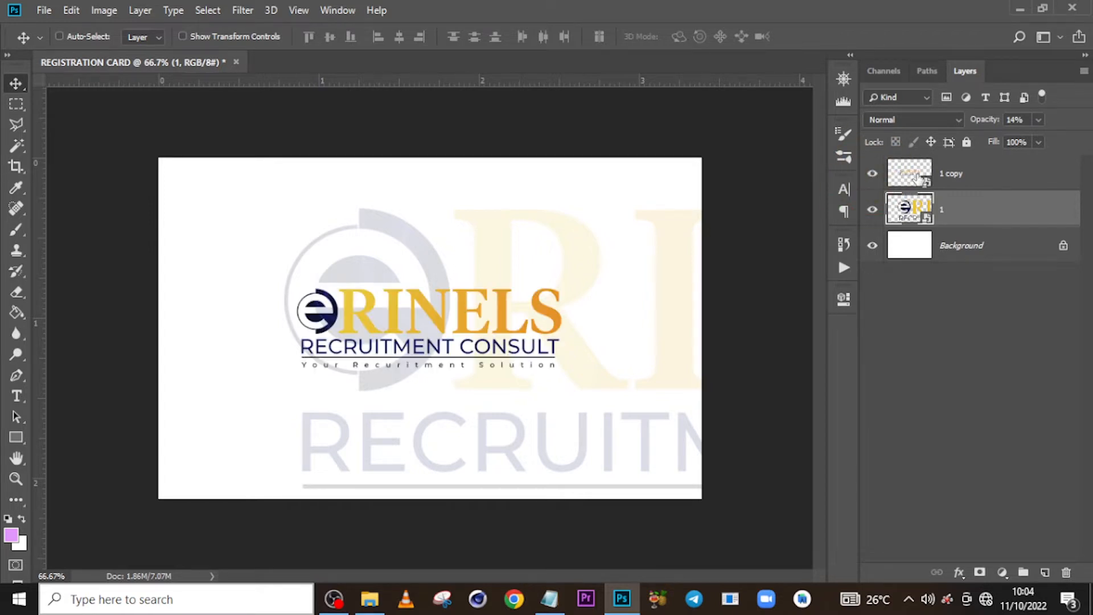
Show the guides, move the full-colour logo to the card's upper-left corner and scale it down to about 5.11%
{"action": "left_click", "coordinate": [917, 177]}
{"action": "key", "text": "ctrl+h"}
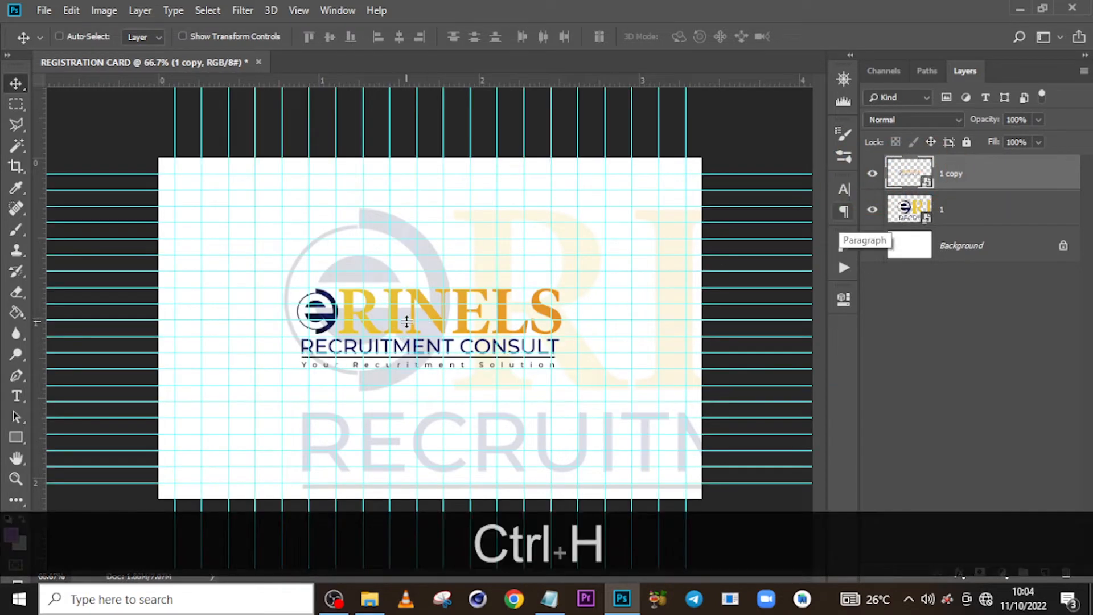
{"action": "left_click_drag", "start_coordinate": [406, 321], "coordinate": [305, 202]}
{"action": "key", "text": "ctrl+t"}
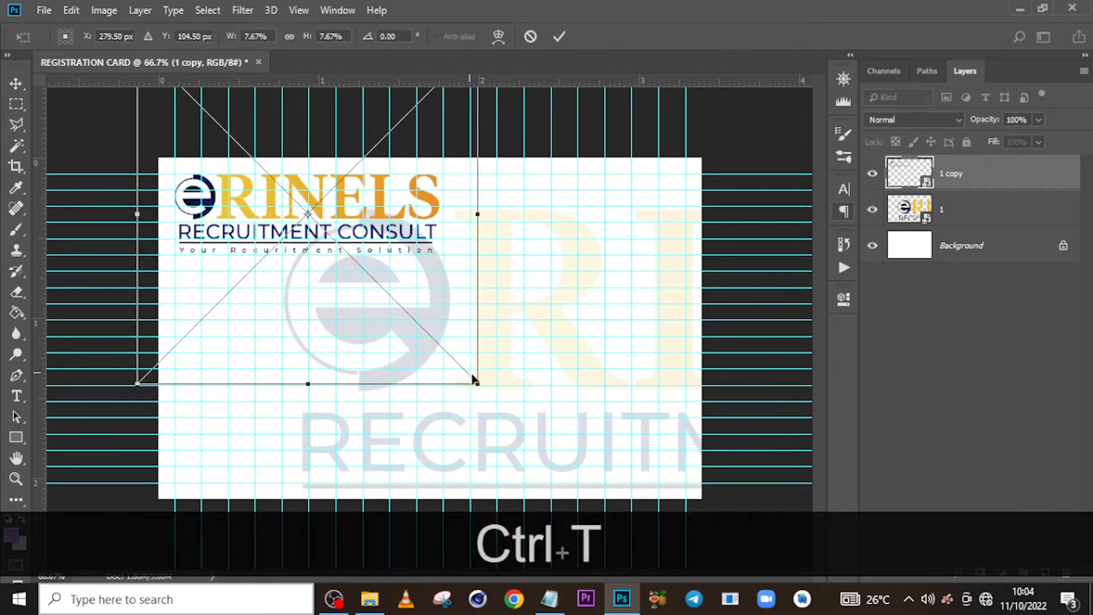
{"action": "left_click_drag", "start_coordinate": [478, 384], "coordinate": [420, 332]}
{"action": "left_click_drag", "start_coordinate": [401, 251], "coordinate": [385, 229]}
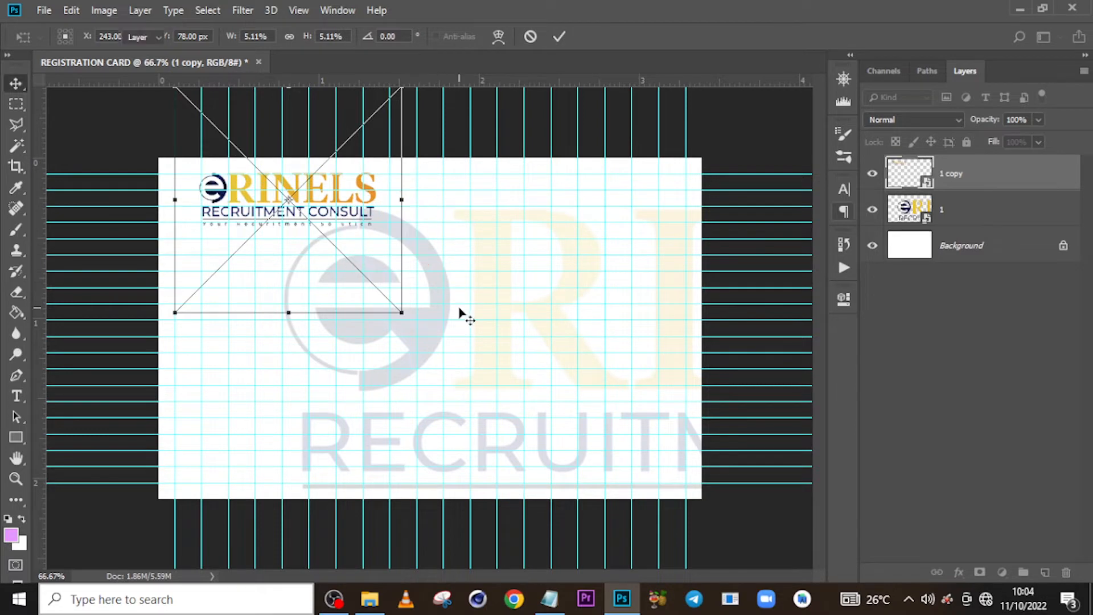
{"action": "key", "text": "Return"}
Check the card without guides, then lower the small logo by one guide row
{"action": "key", "text": "ctrl+h"}
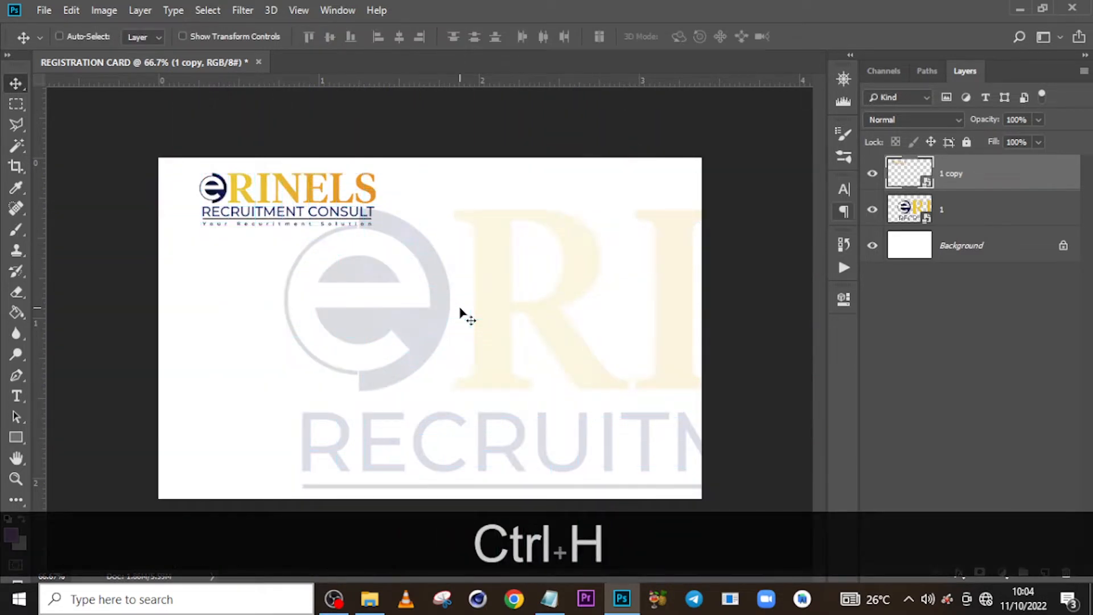
{"action": "key", "text": "ctrl+h"}
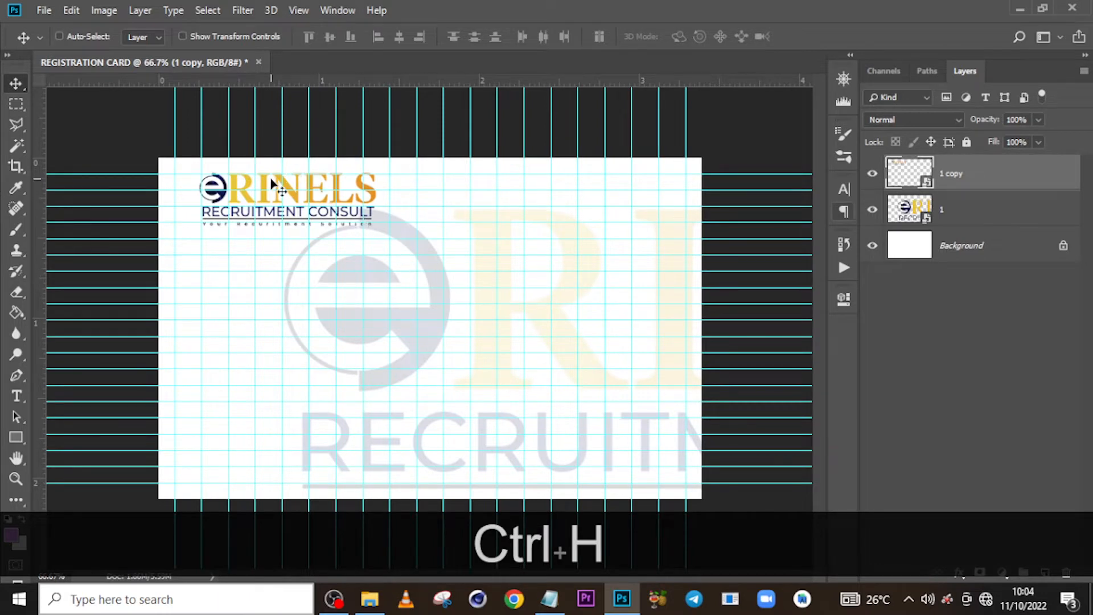
{"action": "left_click_drag", "start_coordinate": [279, 175], "coordinate": [268, 202]}
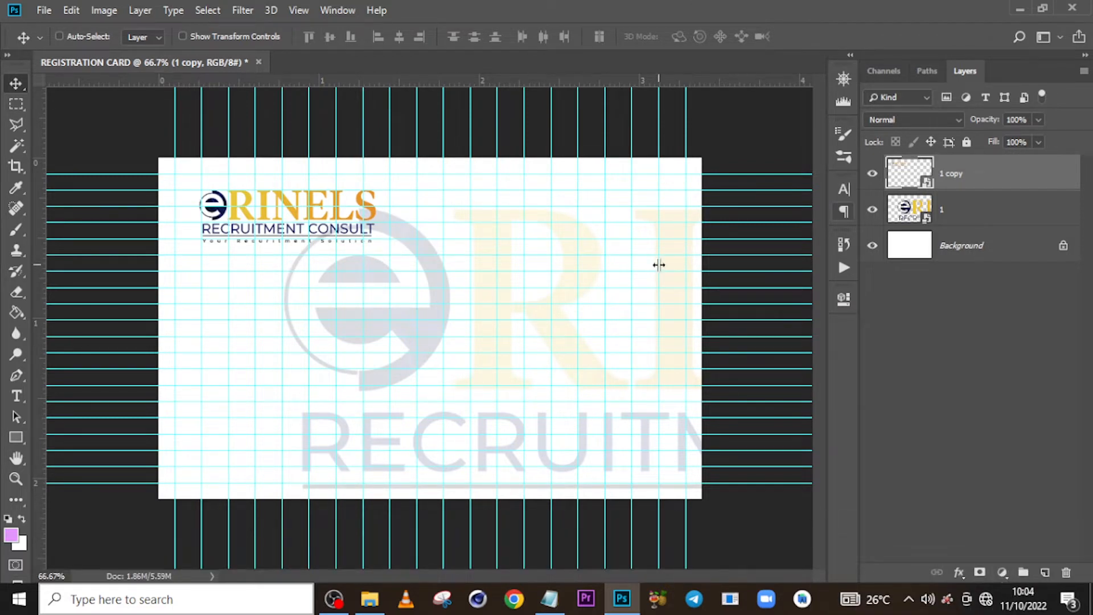
Draw a rectangle about 655 × 158 px across the card's lower-right area and fill it with orange E69322
{"action": "left_click", "coordinate": [16, 437]}
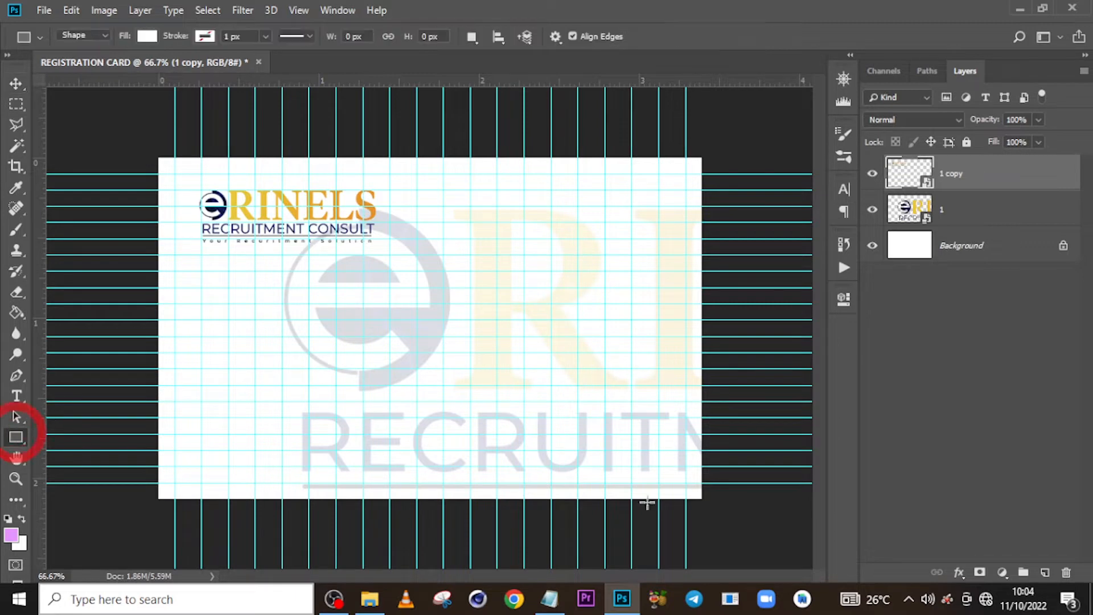
{"action": "left_click_drag", "start_coordinate": [709, 419], "coordinate": [362, 500]}
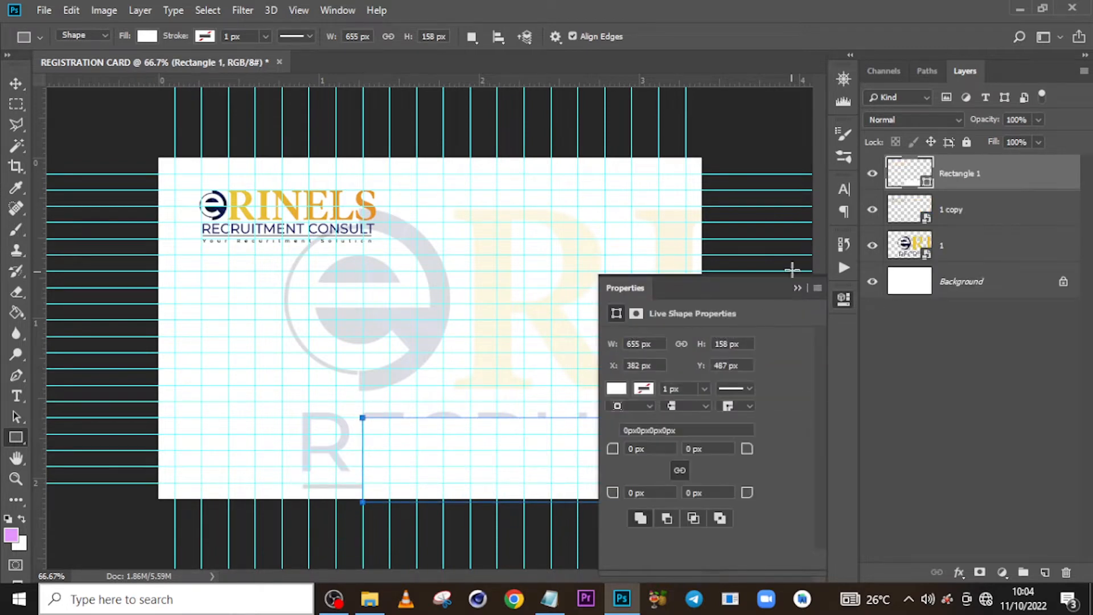
{"action": "double_click", "coordinate": [905, 180]}
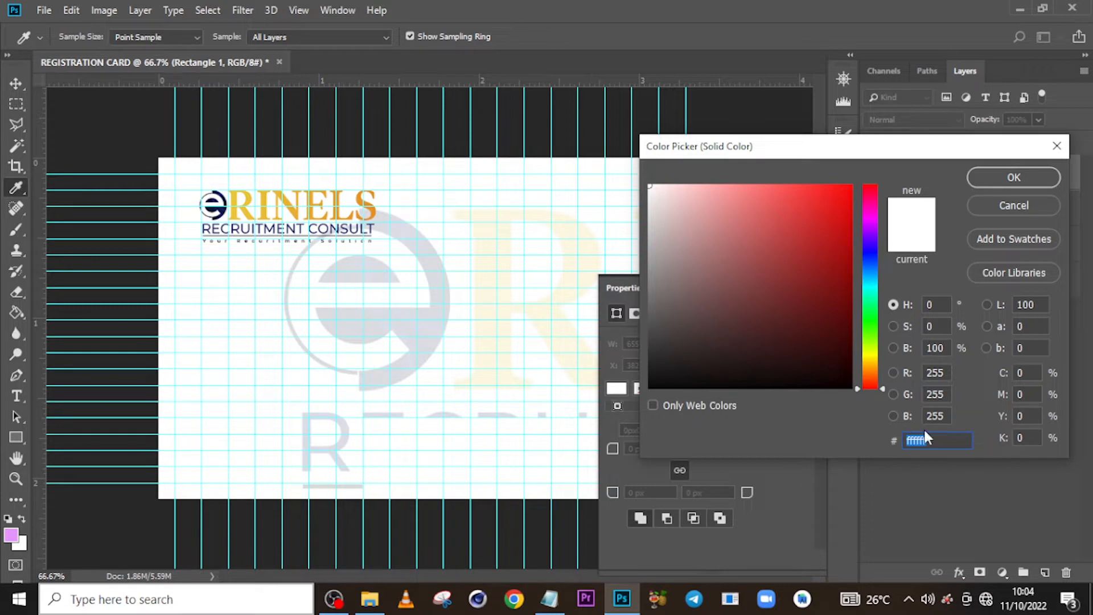
{"action": "type", "text": "E"}
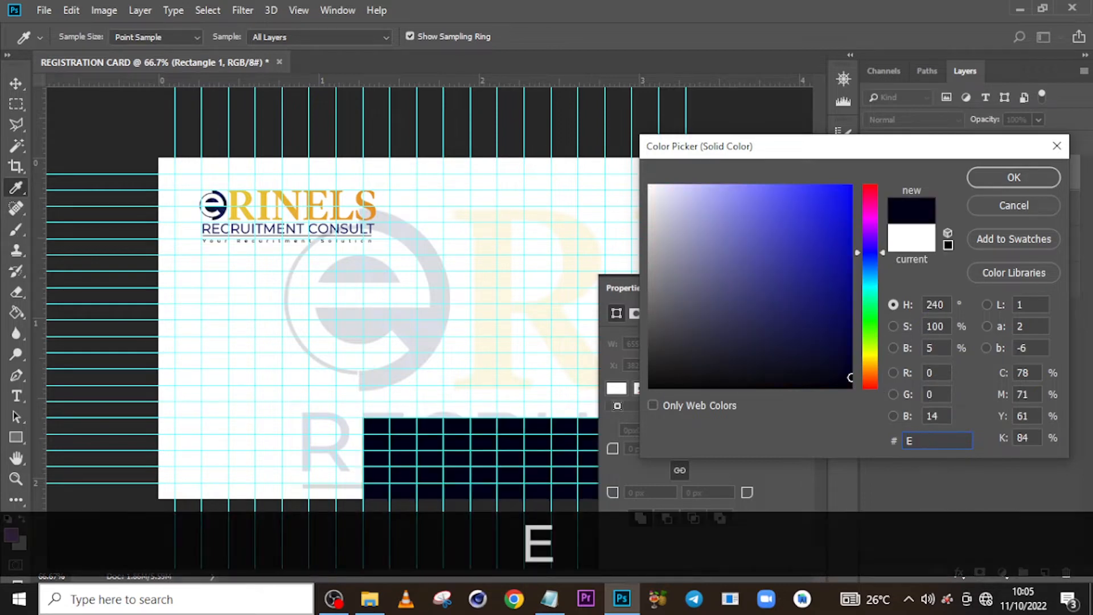
{"action": "type", "text": "693"}
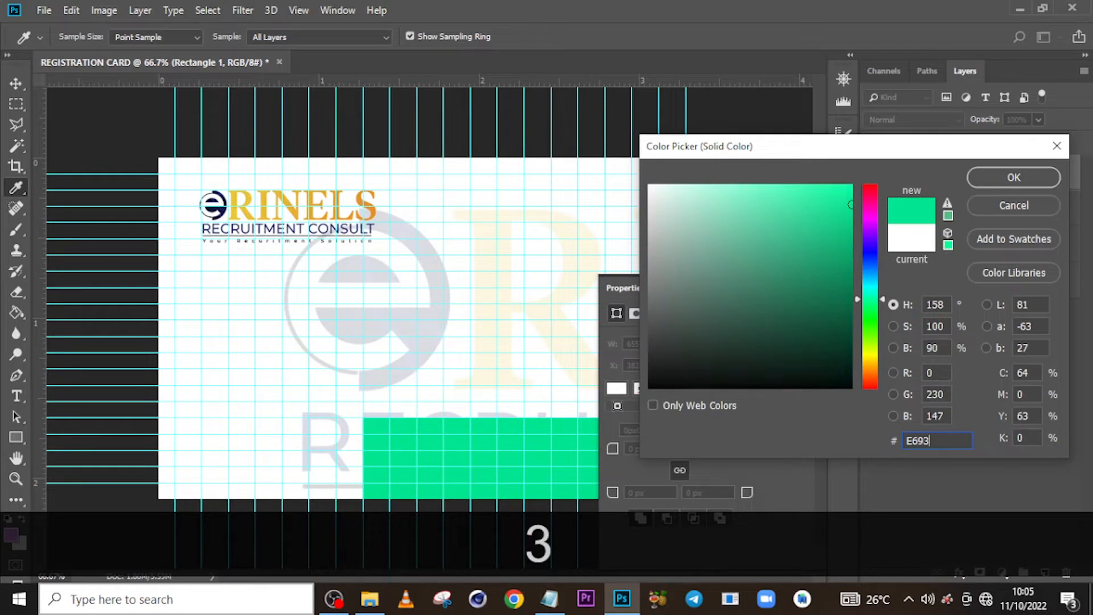
{"action": "type", "text": "22"}
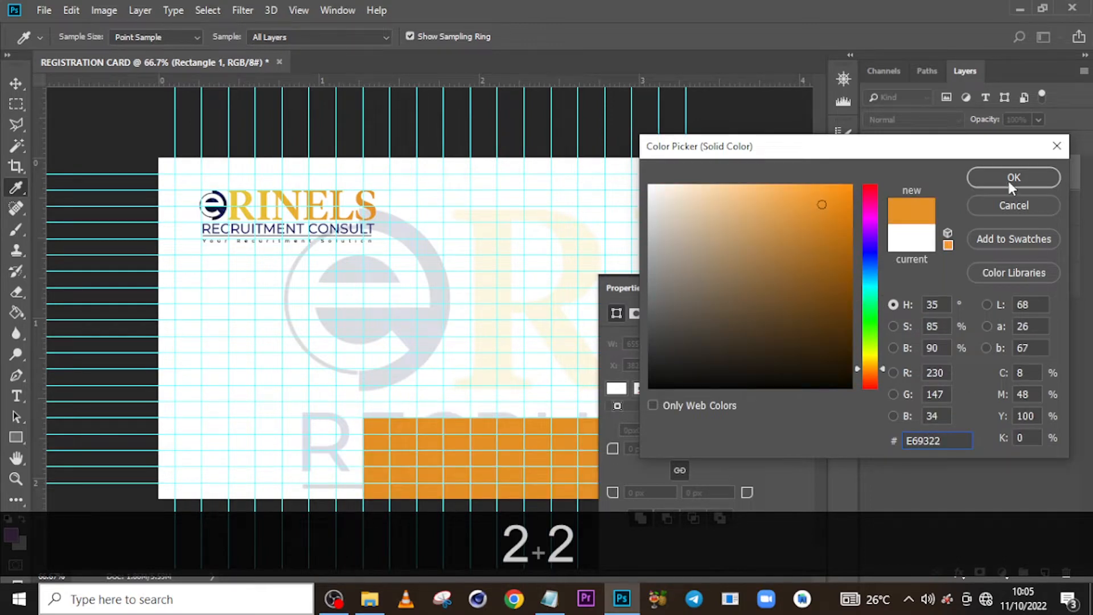
{"action": "left_click", "coordinate": [1012, 179]}
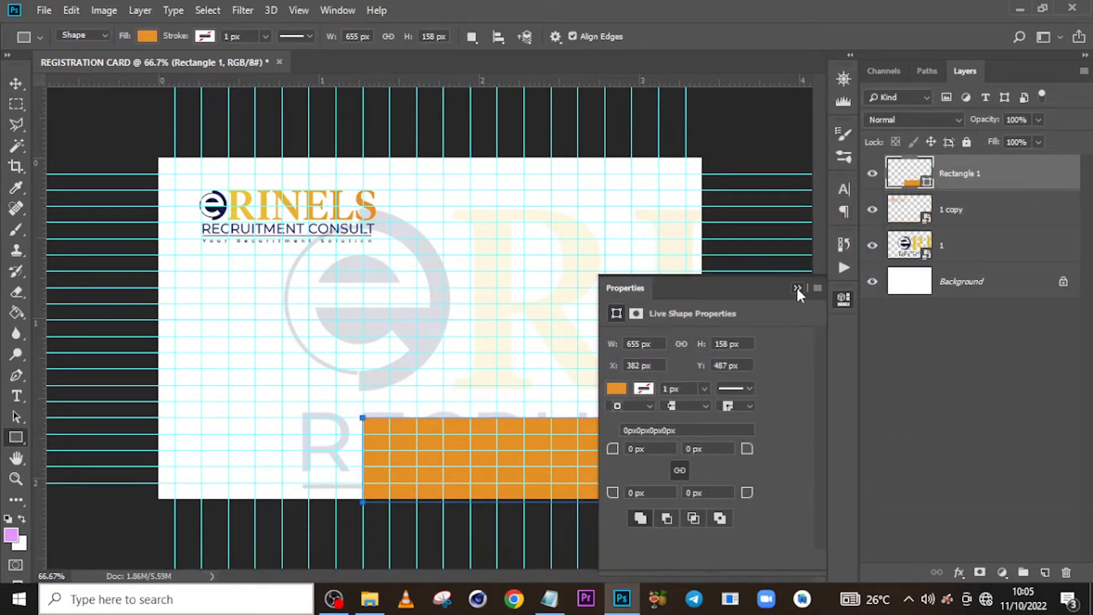
{"action": "left_click", "coordinate": [797, 288]}
Duplicate the orange rectangle and move the copy horizontally to cover the card's lower-left area
{"action": "key", "text": "ctrl+j"}
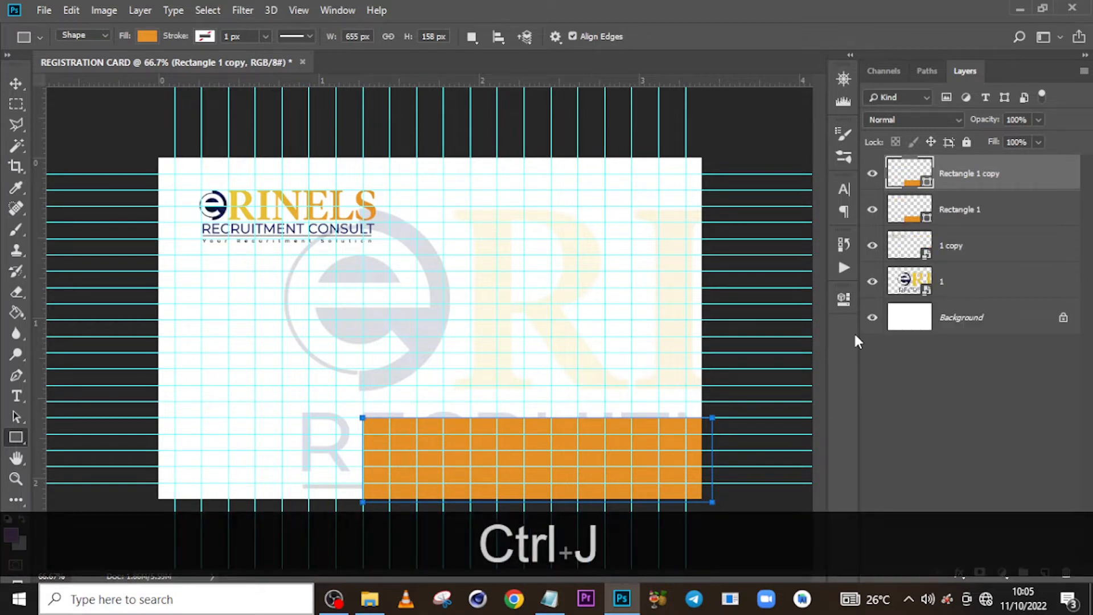
{"action": "key", "text": "v"}
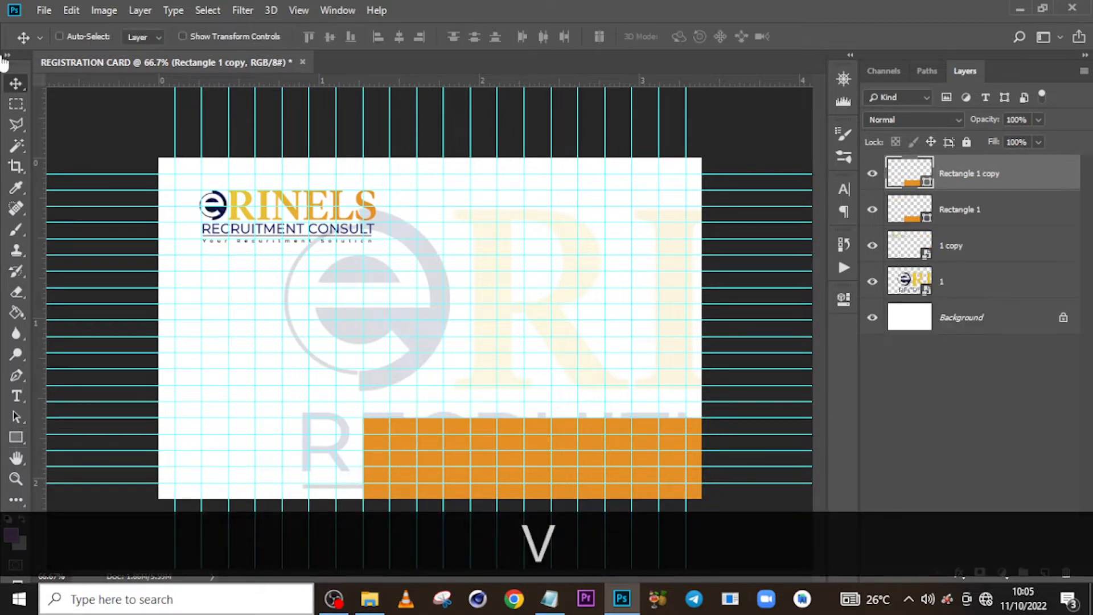
{"action": "key", "text": "shift"}
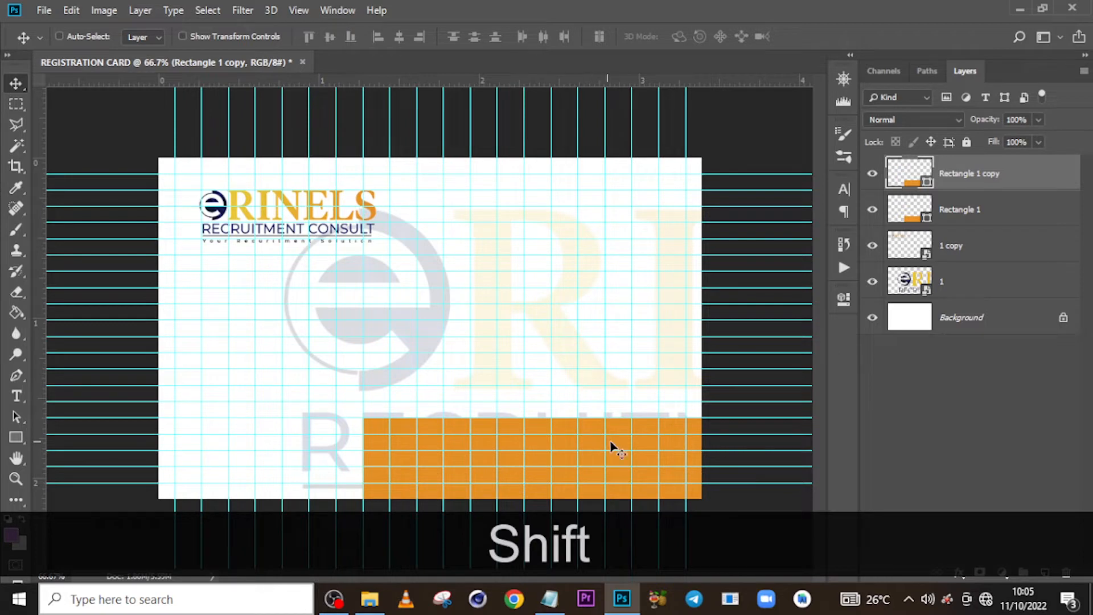
{"action": "left_click_drag", "start_coordinate": [616, 447], "coordinate": [282, 439]}
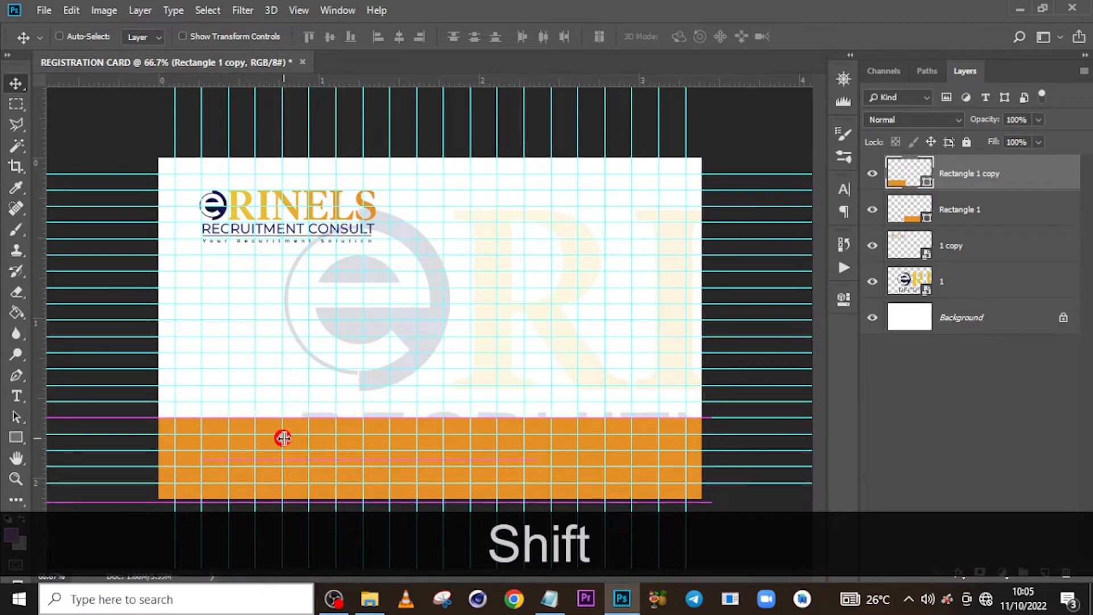
Change the duplicate rectangle's fill colour to navy 040C2F
{"action": "double_click", "coordinate": [902, 175]}
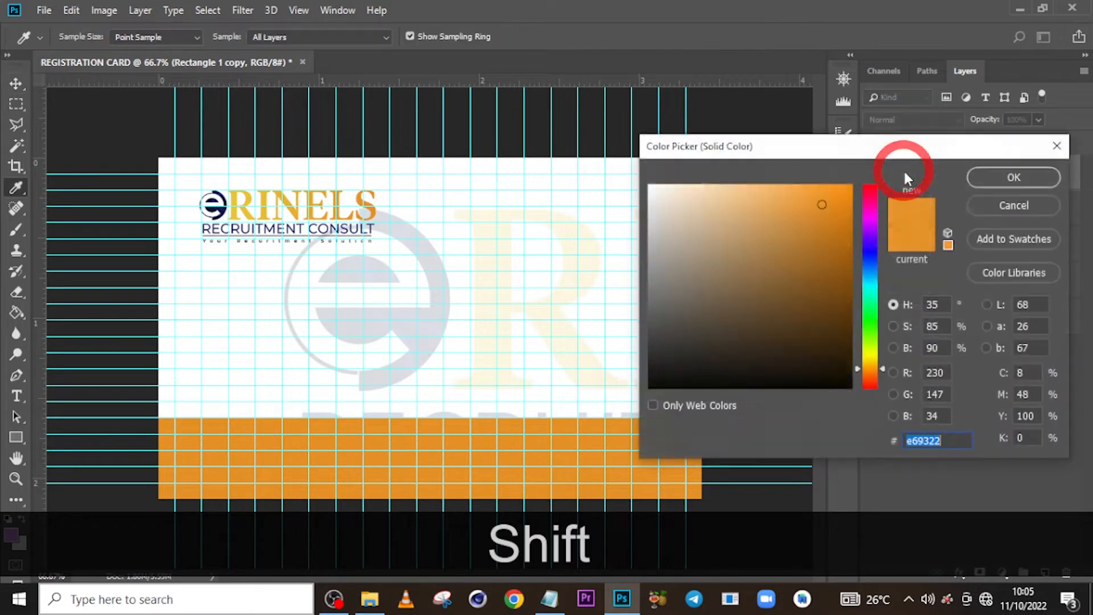
{"action": "type", "text": "4"}
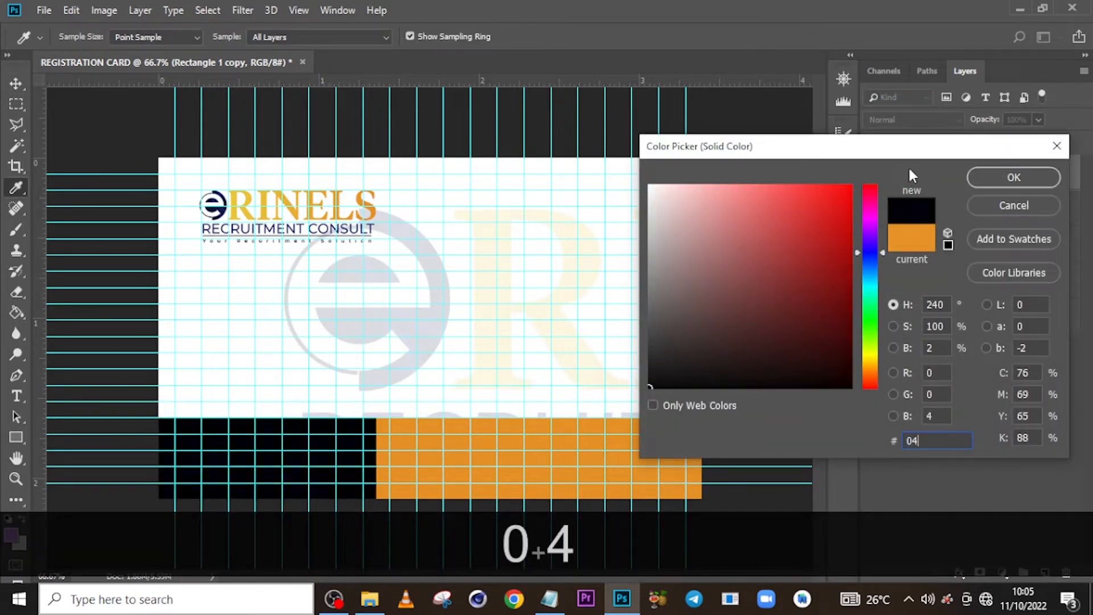
{"action": "type", "text": "0C"}
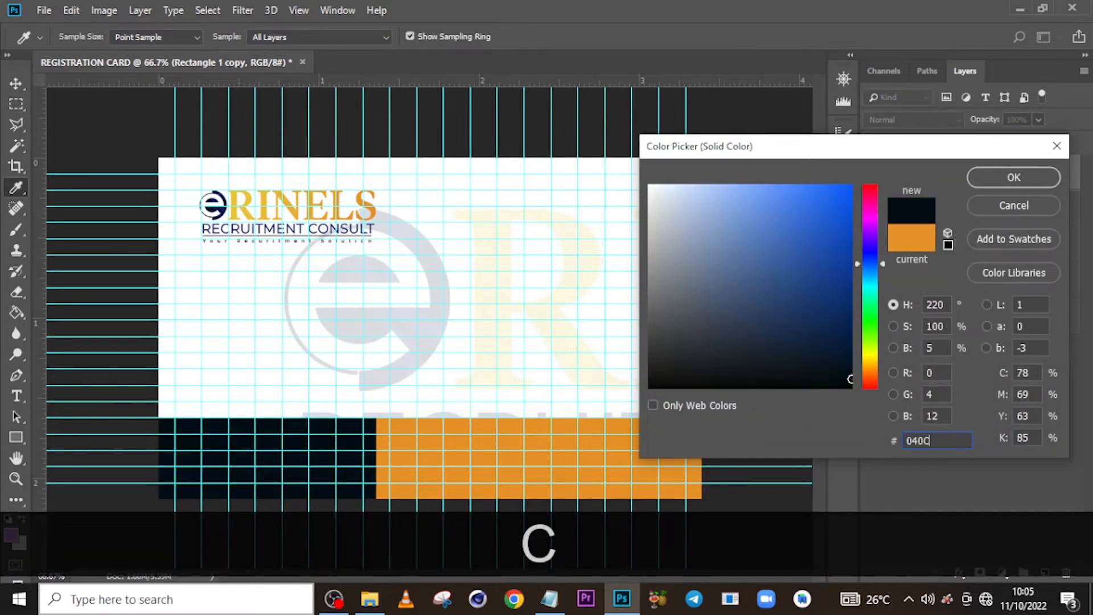
{"action": "type", "text": "2F"}
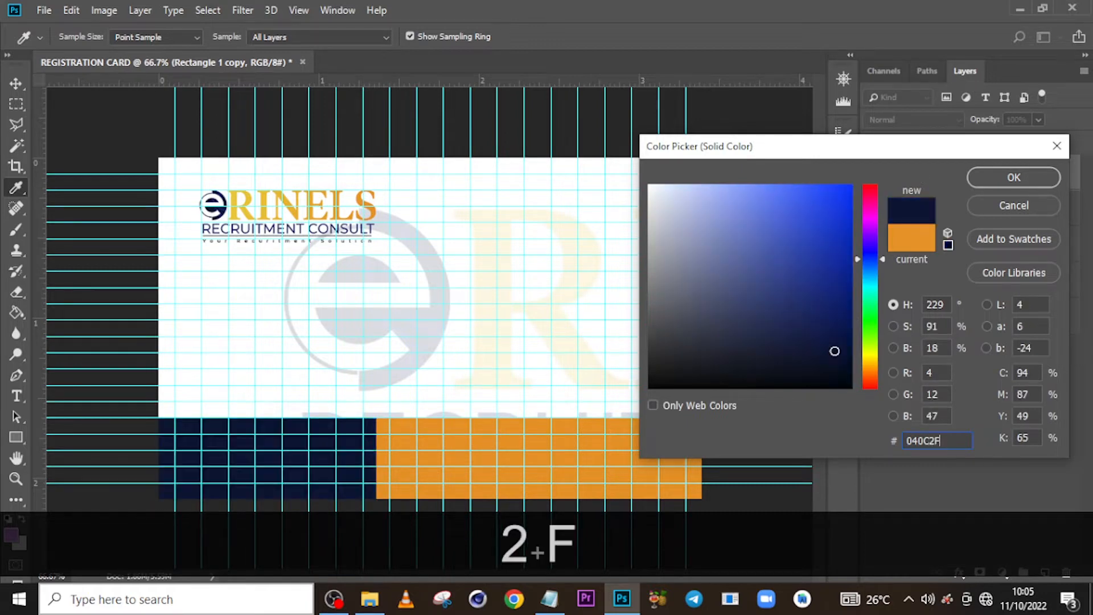
{"action": "left_click", "coordinate": [989, 179]}
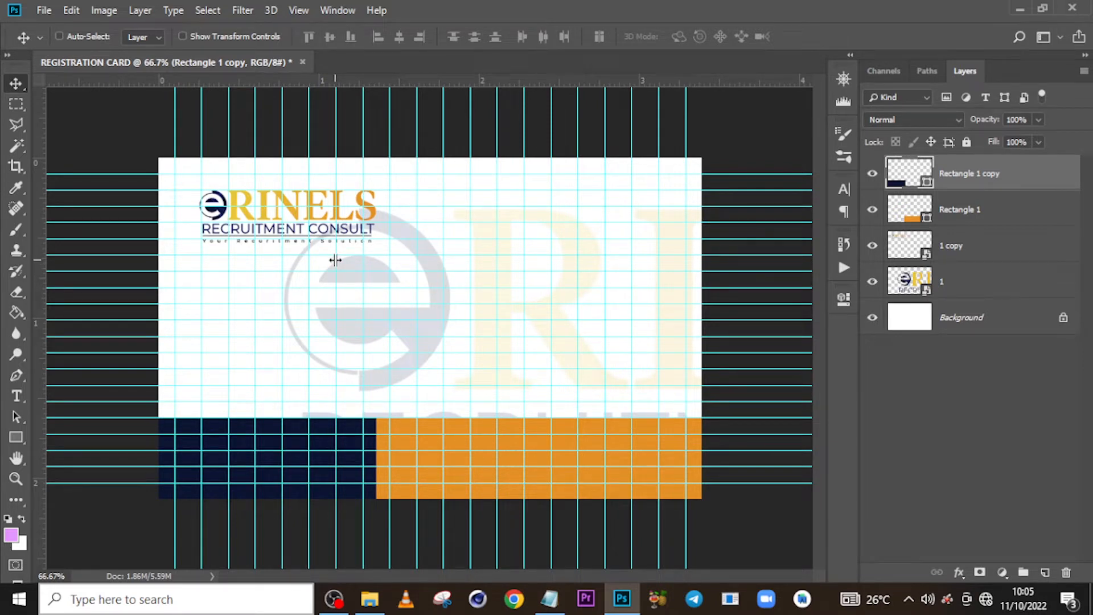
Distort the navy rectangle by pulling its lower-right corner outward for a slanted edge, then shift the shape slightly left
{"action": "key", "text": "ctrl+t"}
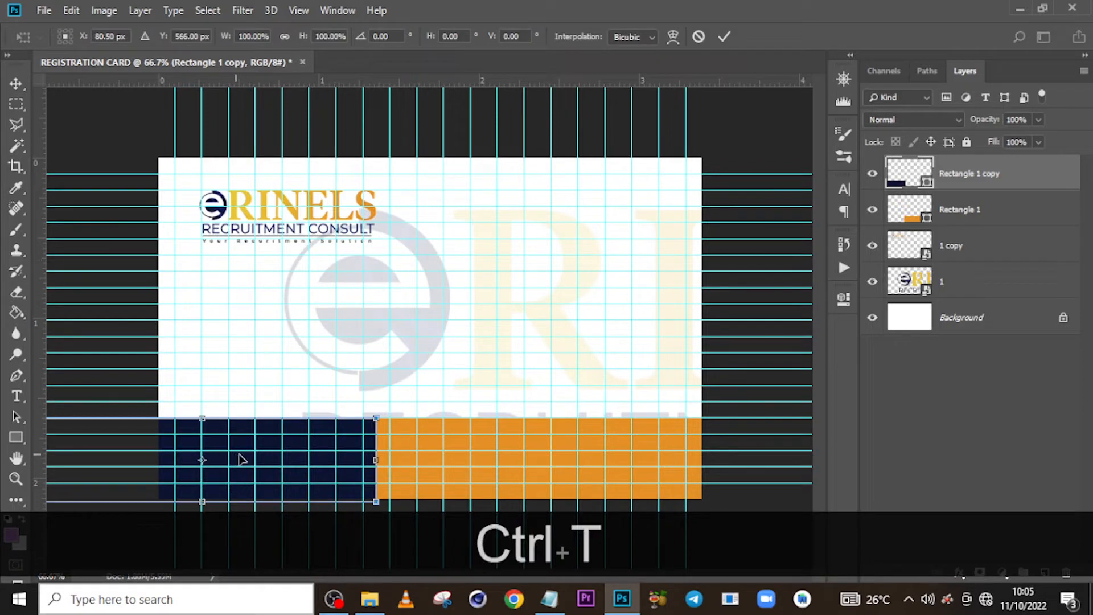
{"action": "right_click", "coordinate": [292, 427]}
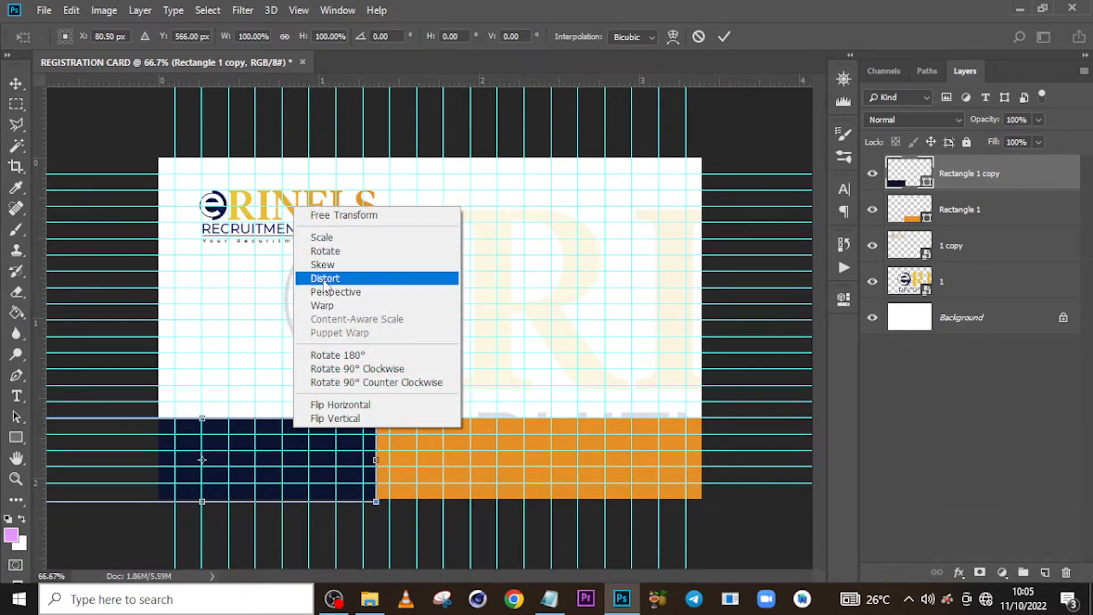
{"action": "left_click", "coordinate": [324, 279]}
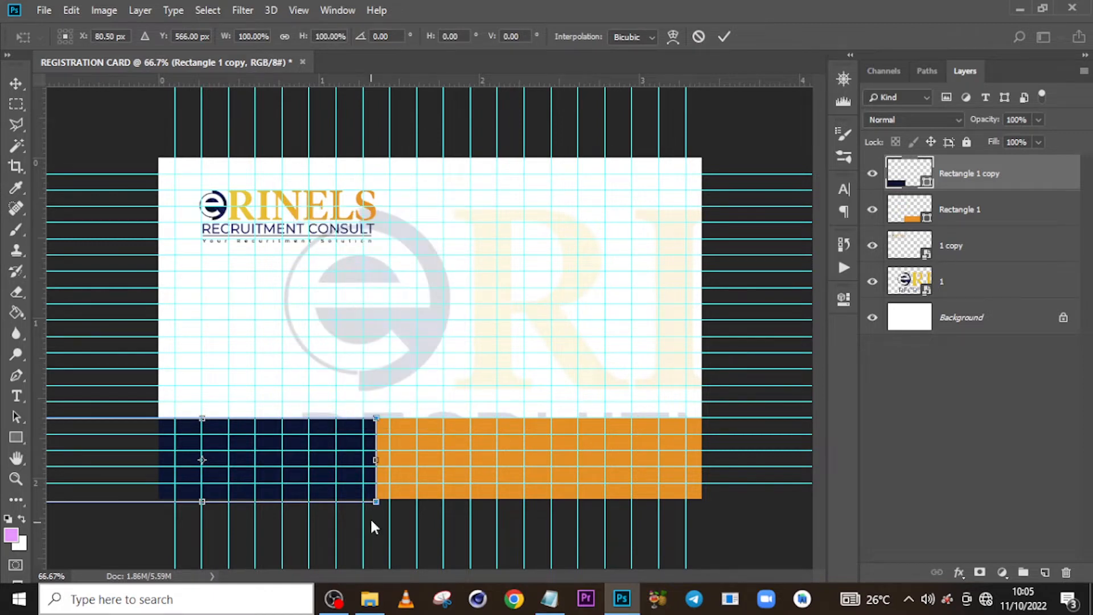
{"action": "left_click_drag", "start_coordinate": [375, 503], "coordinate": [408, 510]}
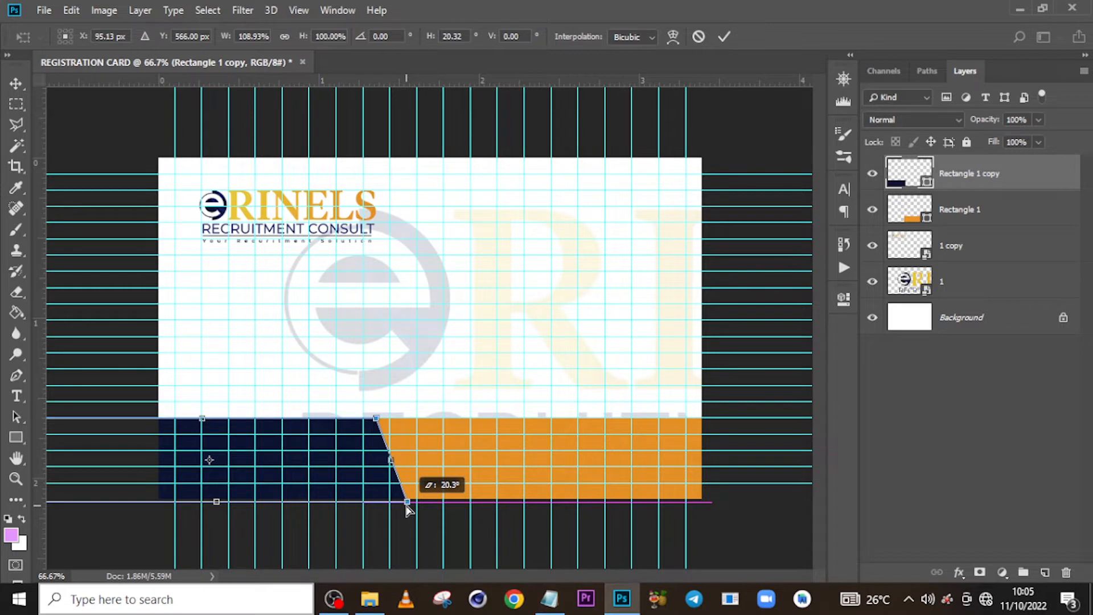
{"action": "left_click_drag", "start_coordinate": [408, 508], "coordinate": [416, 508]}
{"action": "key", "text": "Return"}
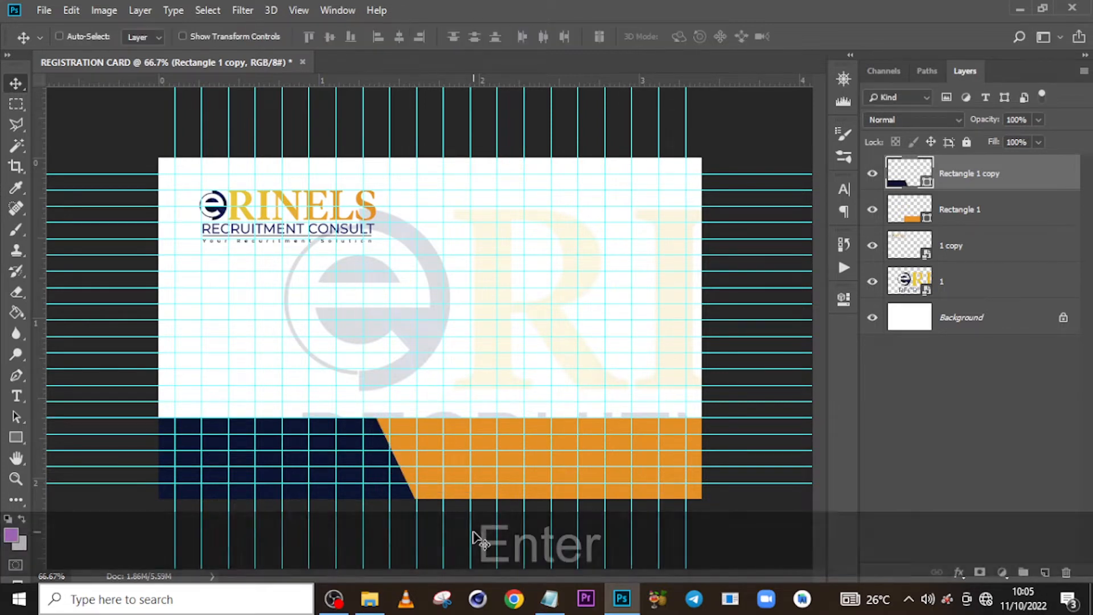
{"action": "key", "text": "v"}
{"action": "mouse_move", "coordinate": [351, 451]}
{"action": "left_mouse_down"}
{"action": "mouse_move", "coordinate": [320, 450]}
{"action": "mouse_move", "coordinate": [334, 444]}
{"action": "left_mouse_up"}
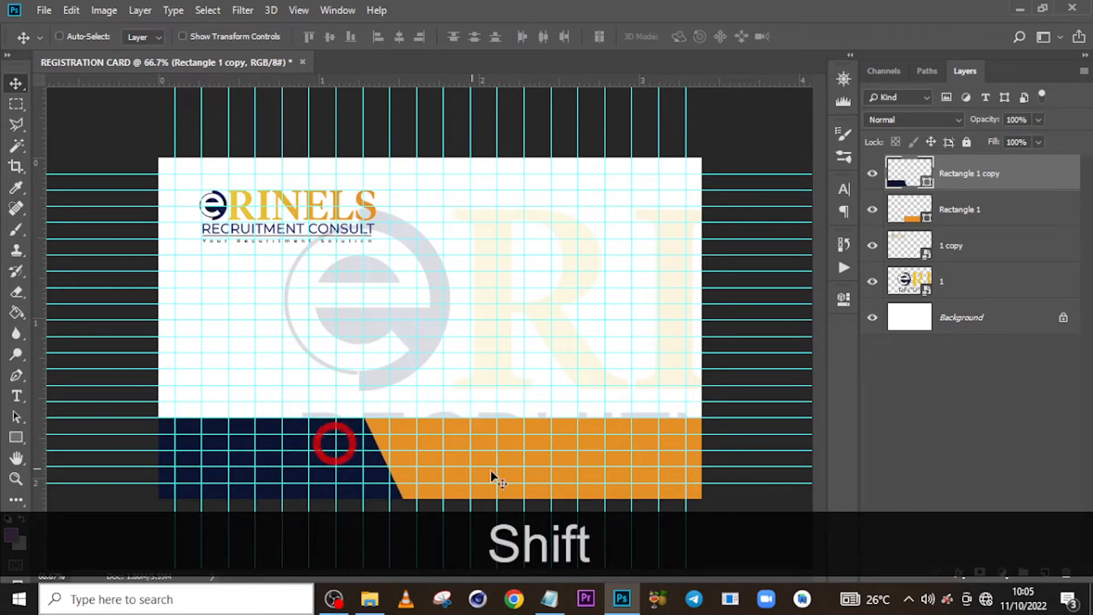
{"action": "key", "text": "ctrl"}
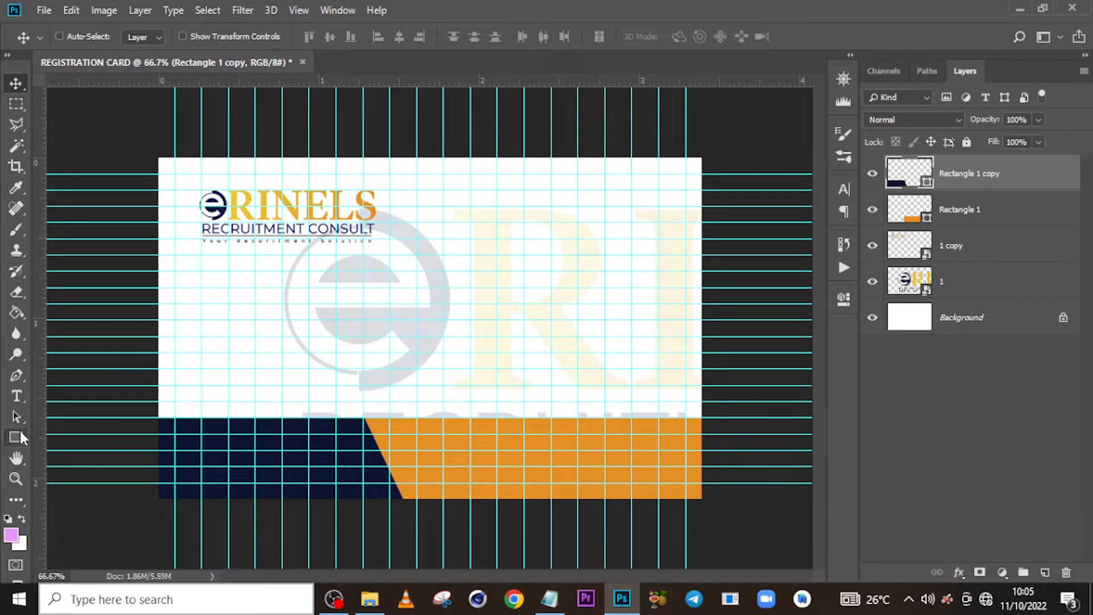
Draw a thin navy bar about 1208 × 5 px across the full card width, above the coloured blocks
{"action": "left_click", "coordinate": [16, 439]}
{"action": "left_click_drag", "start_coordinate": [139, 393], "coordinate": [781, 392]}
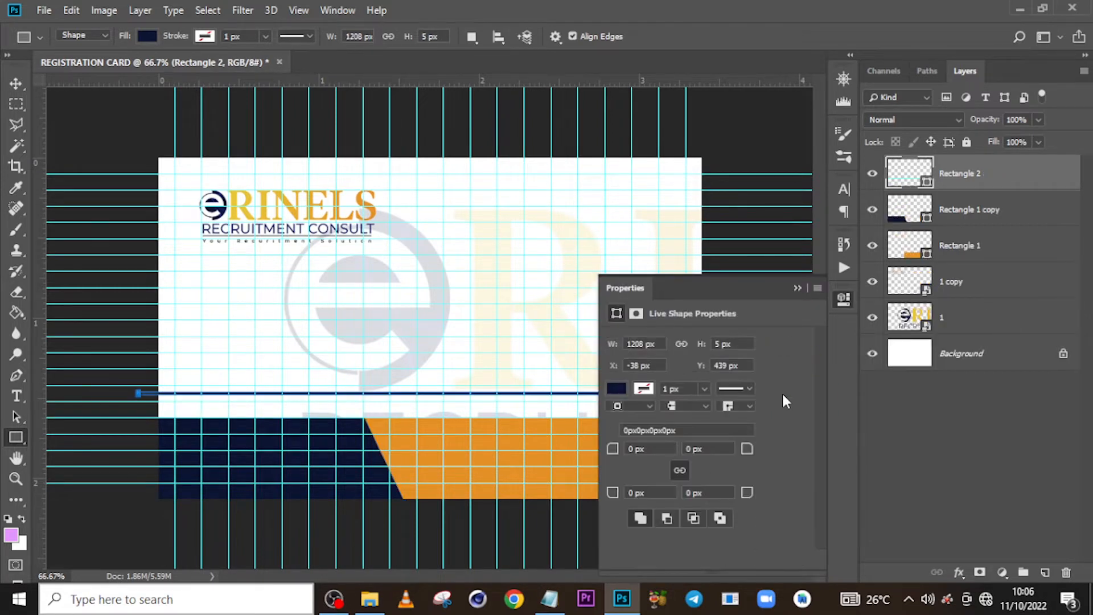
Nudge the thin bar down to about Y 477 px, just above the navy and orange blocks, and hide the guides
{"action": "key", "text": "v"}
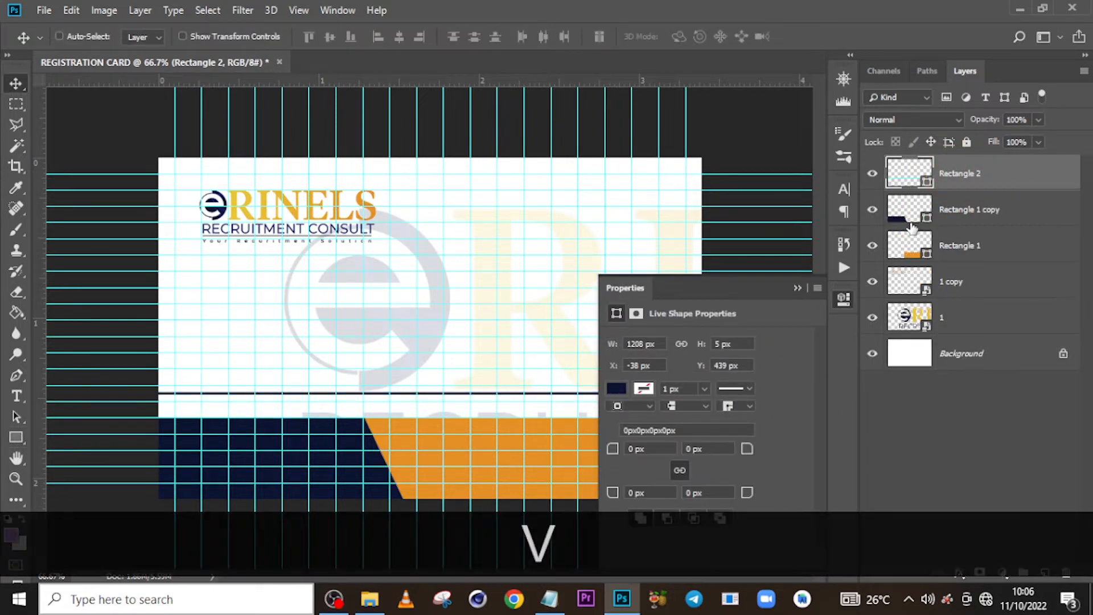
{"action": "key", "text": "Down"}
{"action": "key", "text": "Down"}
{"action": "key", "text": "Down"}
{"action": "key", "text": "Down"}
{"action": "key", "text": "Down"}
{"action": "key", "text": "Down"}
{"action": "key", "text": "Down"}
{"action": "key", "text": "Down"}
{"action": "key", "text": "Down"}
{"action": "key", "text": "Down"}
{"action": "key", "text": "Down"}
{"action": "key", "text": "Down"}
{"action": "key", "text": "Down"}
{"action": "key", "text": "Down"}
{"action": "key", "text": "Down"}
{"action": "key", "text": "Down"}
{"action": "key", "text": "Down"}
{"action": "key", "text": "Down"}
{"action": "key", "text": "Down"}
{"action": "key", "text": "Down"}
{"action": "key", "text": "Down"}
{"action": "key", "text": "Down"}
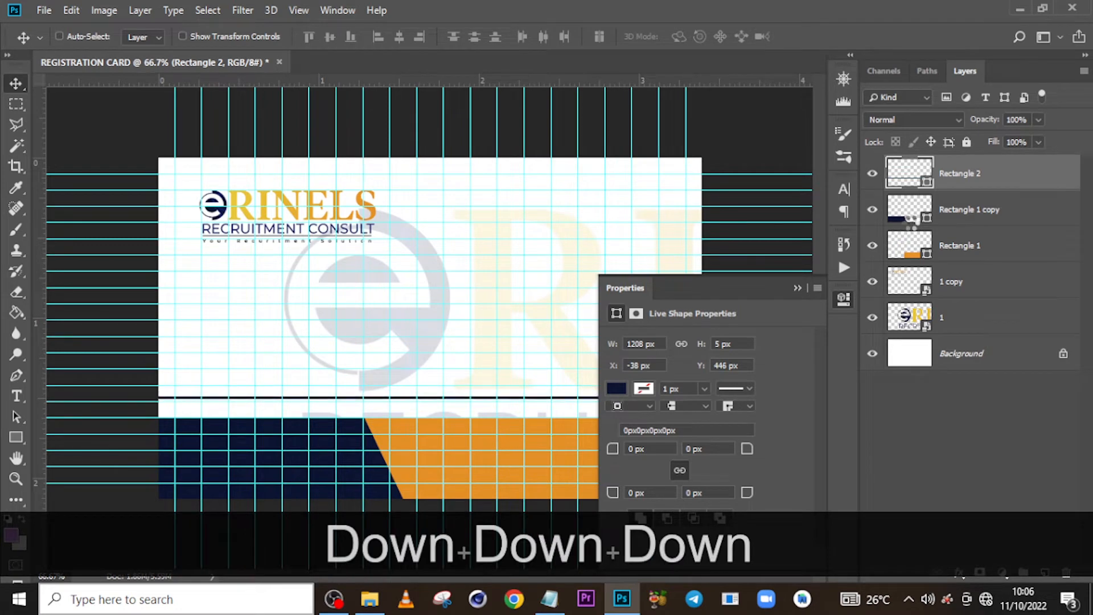
{"action": "key", "text": "Down"}
{"action": "key", "text": "Down"}
{"action": "key", "text": "Down"}
{"action": "key", "text": "Down"}
{"action": "key", "text": "Down"}
{"action": "key", "text": "Down"}
{"action": "key", "text": "Down"}
{"action": "key", "text": "Down"}
{"action": "key", "text": "Down"}
{"action": "key", "text": "Down"}
{"action": "key", "text": "Down"}
{"action": "key", "text": "Down"}
{"action": "key", "text": "Down"}
{"action": "key", "text": "Down"}
{"action": "key", "text": "Down"}
{"action": "key", "text": "Down"}
{"action": "key", "text": "Down"}
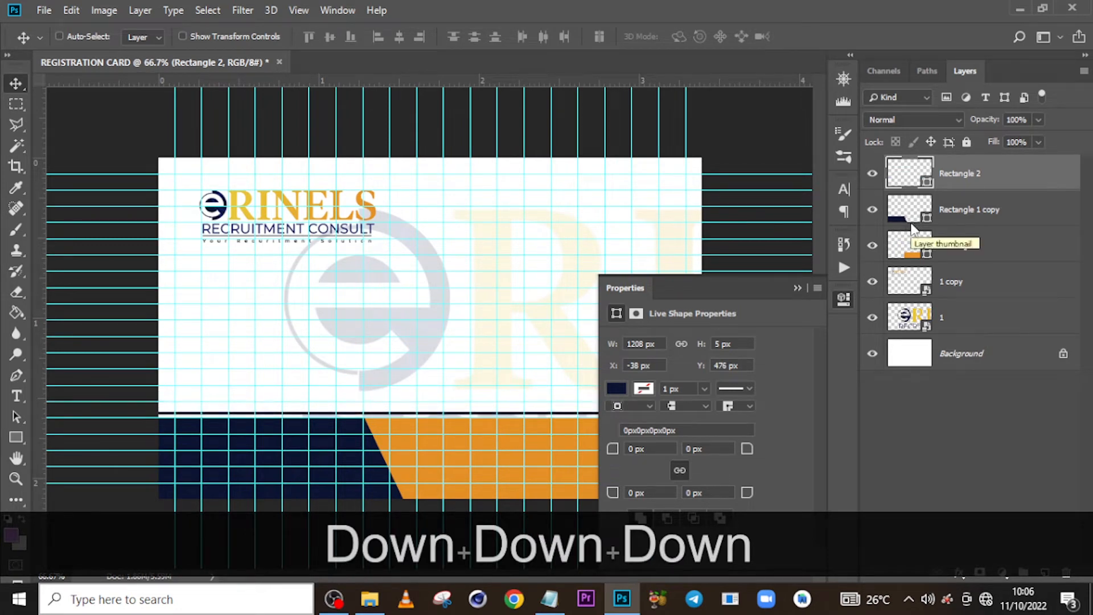
{"action": "key", "text": "Up"}
{"action": "key", "text": "Up"}
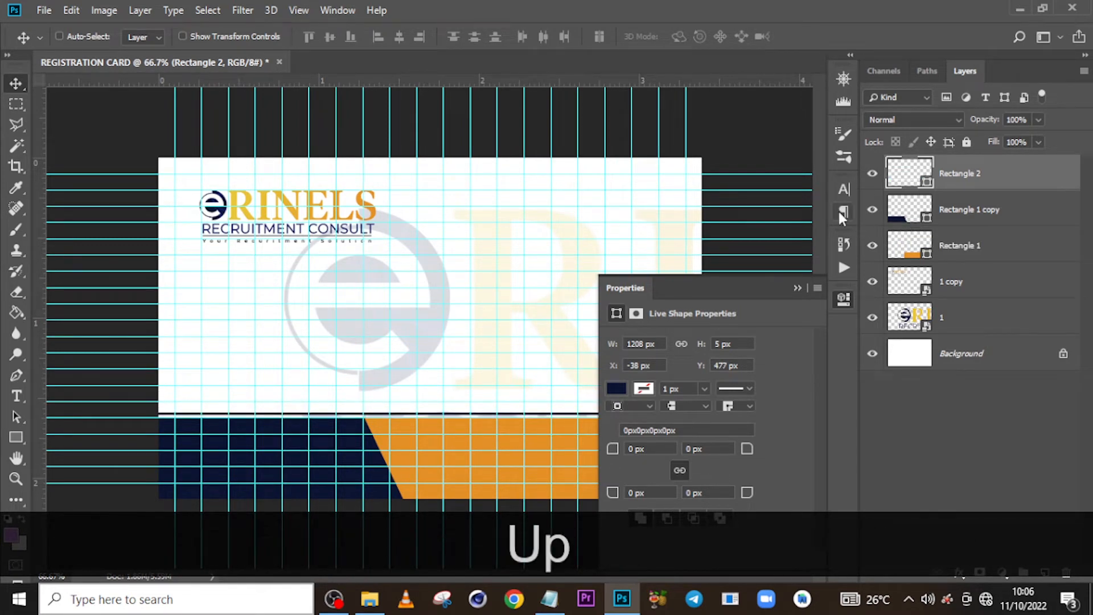
{"action": "key", "text": "ctrl+h"}
{"action": "left_click", "coordinate": [797, 287]}
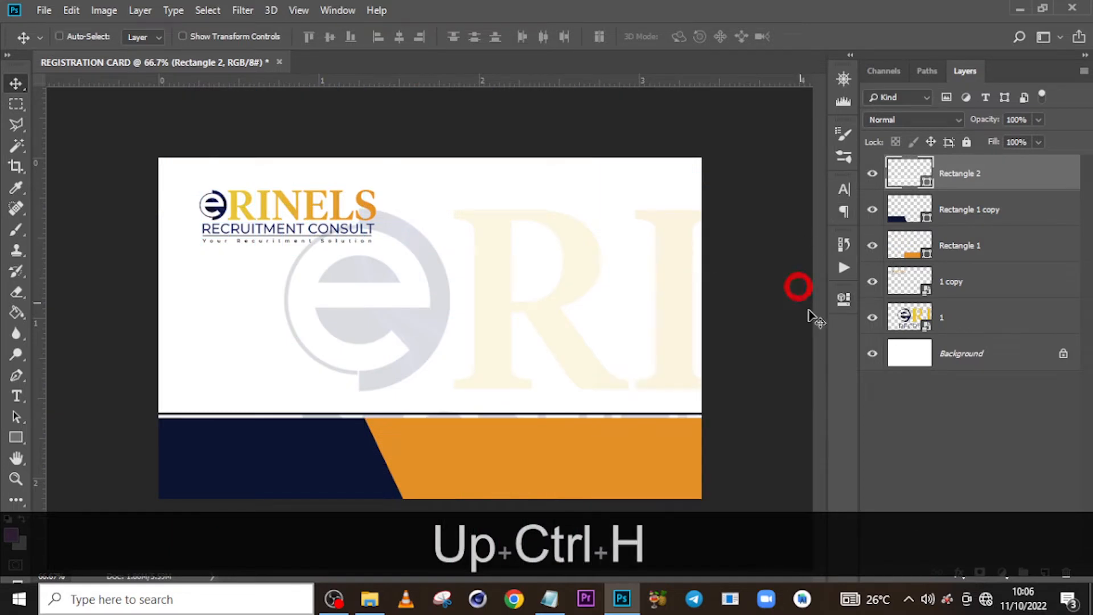
Nudge the thin navy bar slightly down towards the footer blocks and group all layers above the Background
{"action": "key", "text": "Down"}
{"action": "key", "text": "Down"}
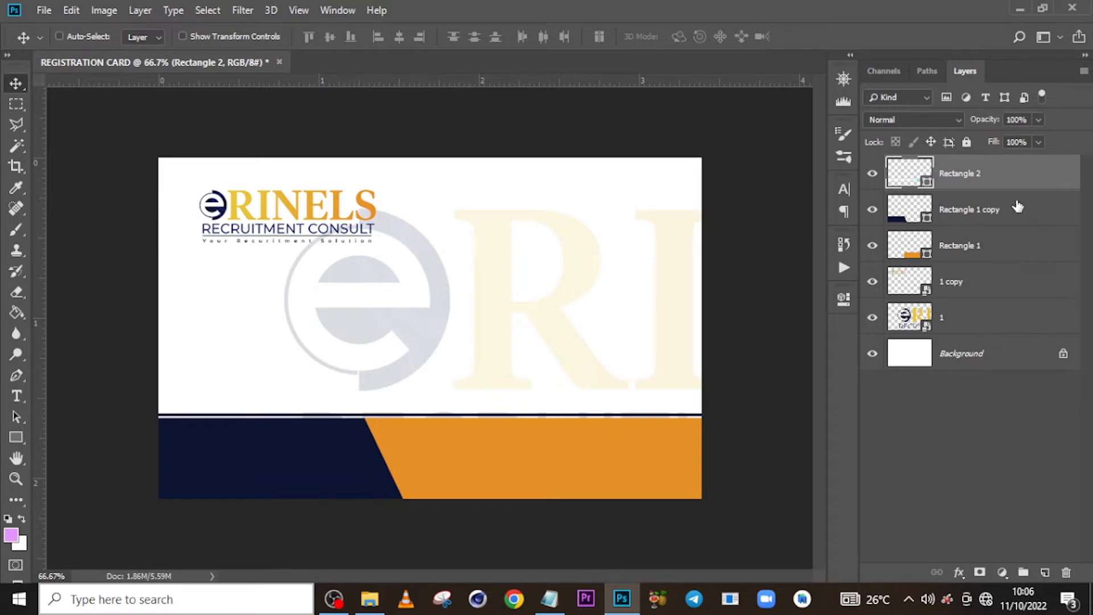
{"action": "left_click", "coordinate": [953, 315], "text": "shift"}
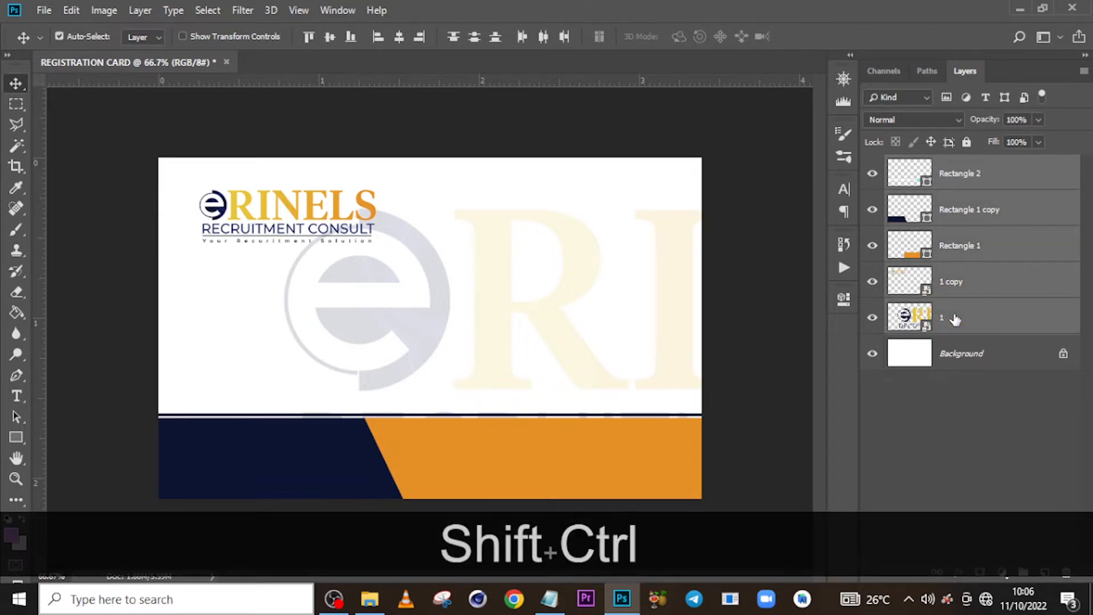
{"action": "key", "text": "ctrl+shift+g"}
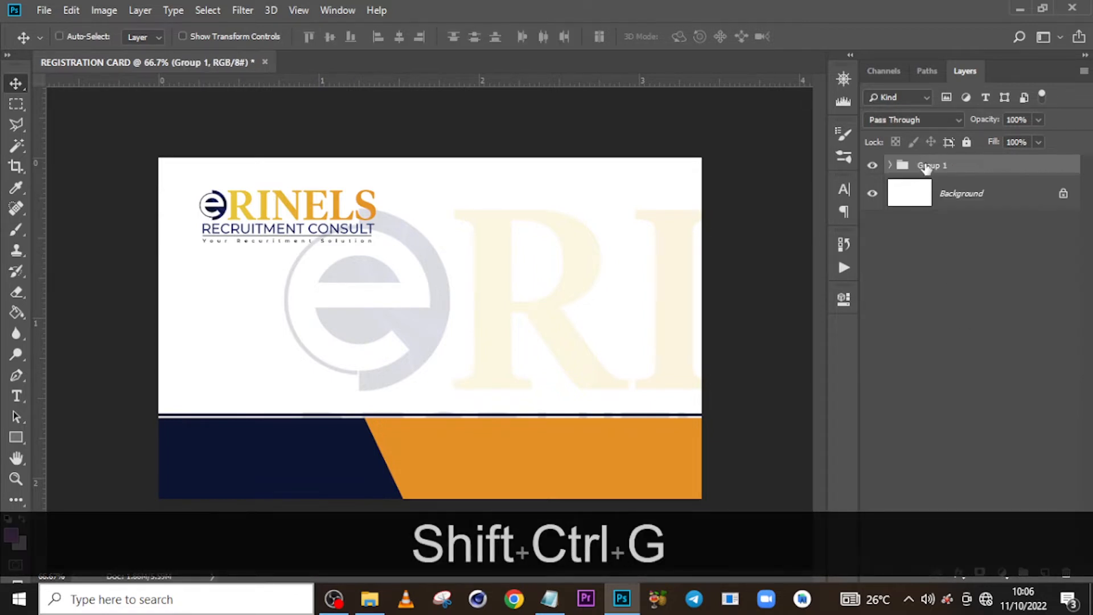
Pull the small logo layer (1 copy) out of the group to the top of the stack and rename it LOGO
{"action": "left_click", "coordinate": [889, 165]}
{"action": "left_click_drag", "start_coordinate": [959, 308], "coordinate": [888, 181]}
{"action": "left_click", "coordinate": [890, 200]}
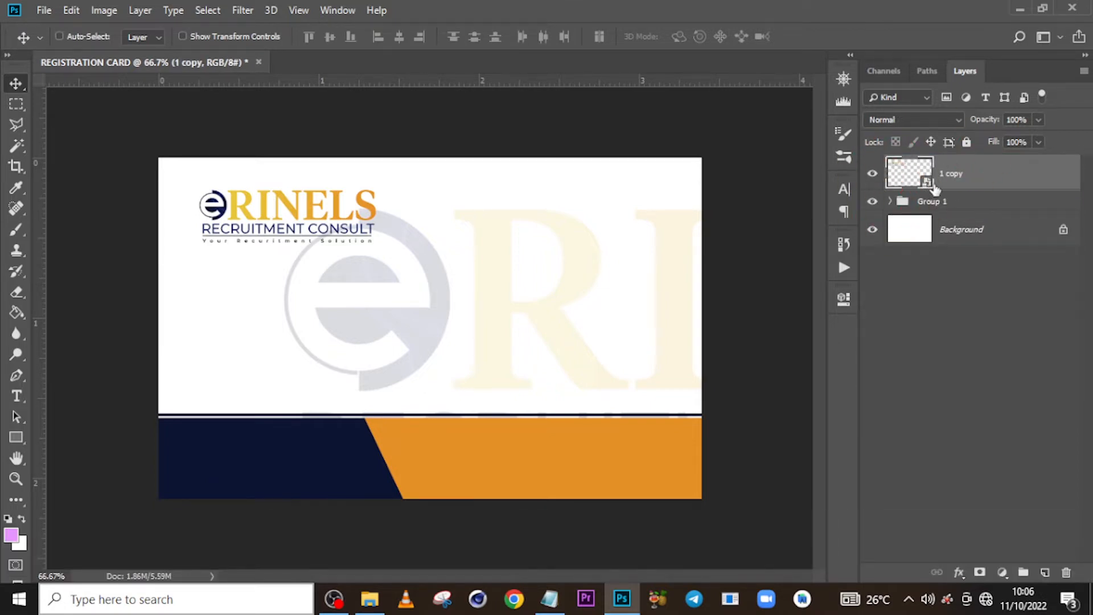
{"action": "double_click", "coordinate": [950, 173]}
{"action": "type", "text": "LO"}
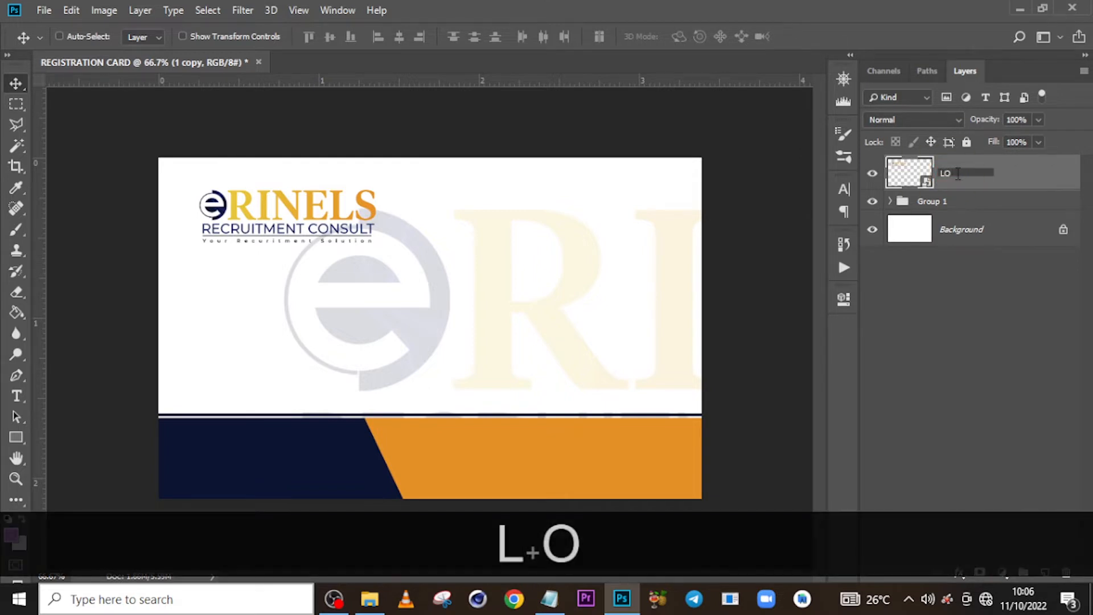
{"action": "type", "text": "GO"}
{"action": "key", "text": "Return"}
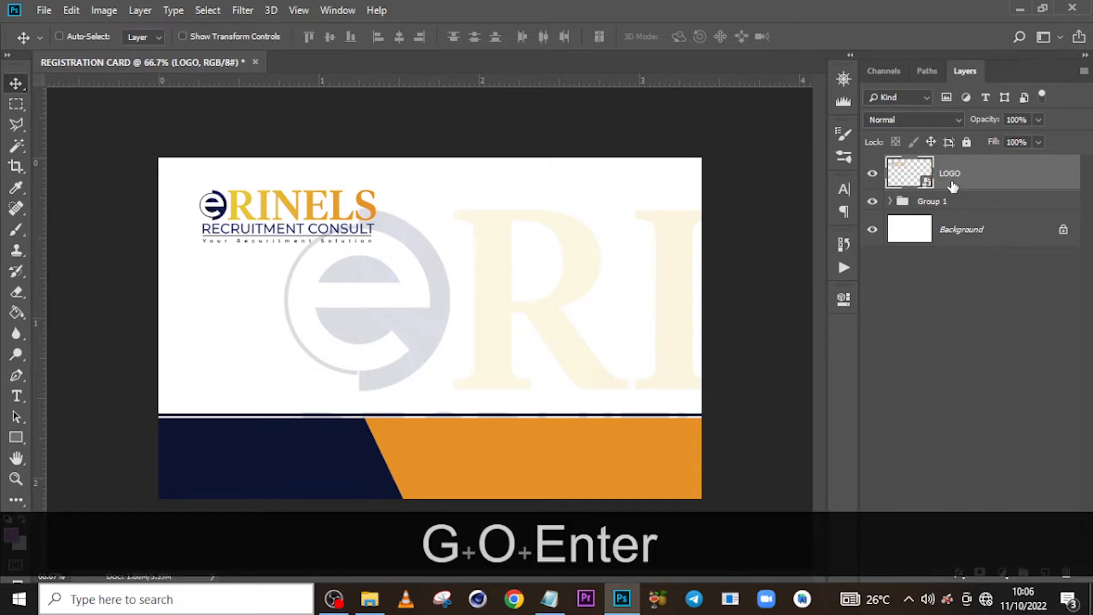
Put the LOGO layer in its own group named LOGO and check the group by toggling its visibility
{"action": "key", "text": "ctrl+g"}
{"action": "double_click", "coordinate": [933, 165]}
{"action": "type", "text": "LO"}
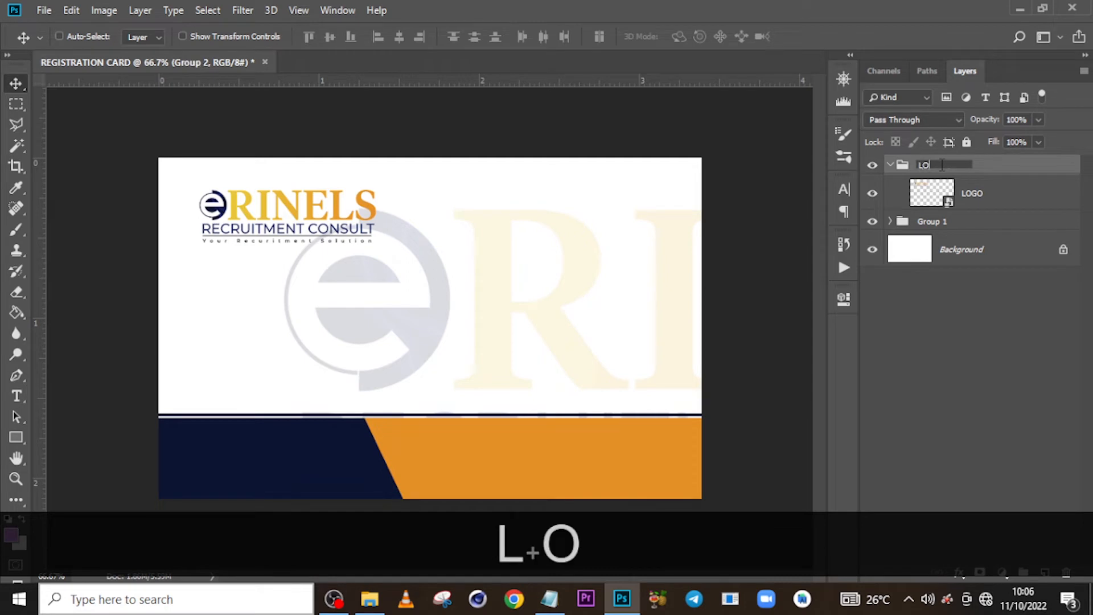
{"action": "type", "text": "GO"}
{"action": "key", "text": "Return"}
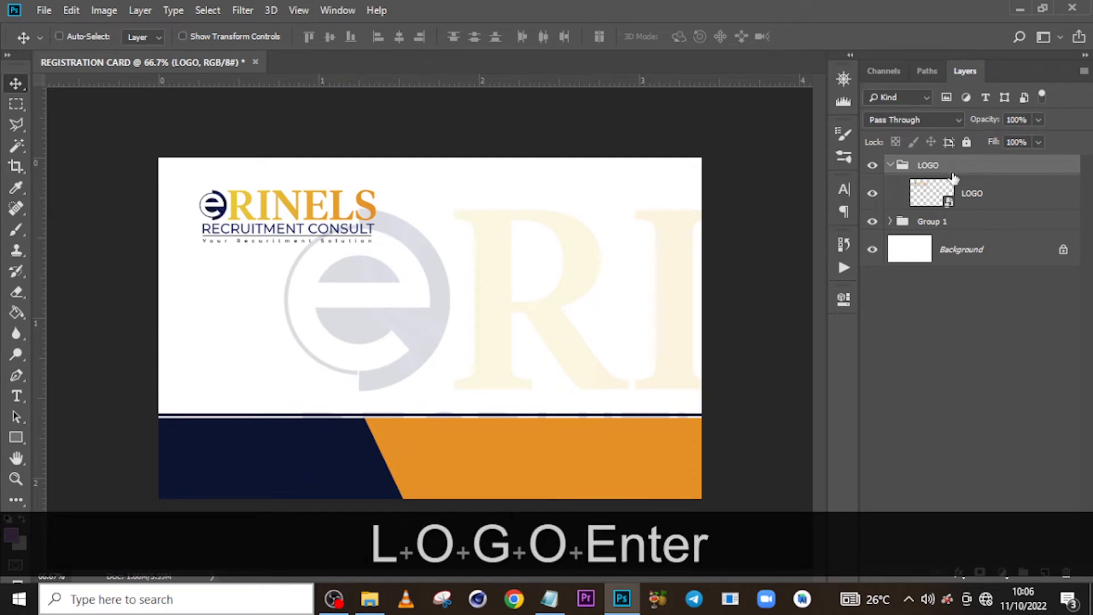
{"action": "left_click", "coordinate": [890, 166]}
{"action": "left_click", "coordinate": [872, 166]}
{"action": "left_click", "coordinate": [871, 166]}
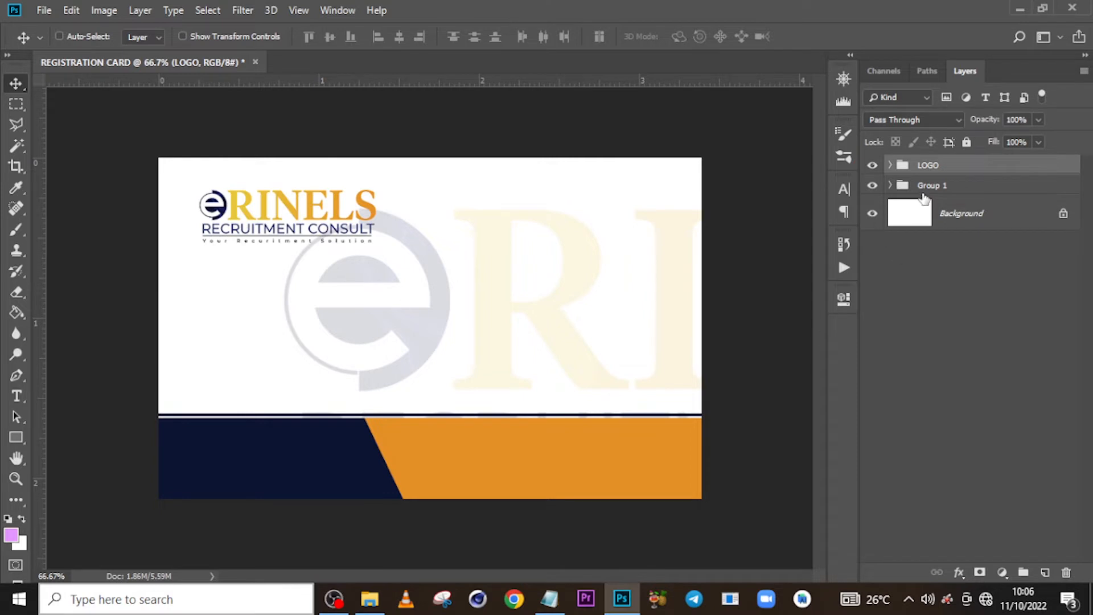
Rename the group holding the faded logo and footer shapes as BG
{"action": "double_click", "coordinate": [929, 185]}
{"action": "type", "text": "BG"}
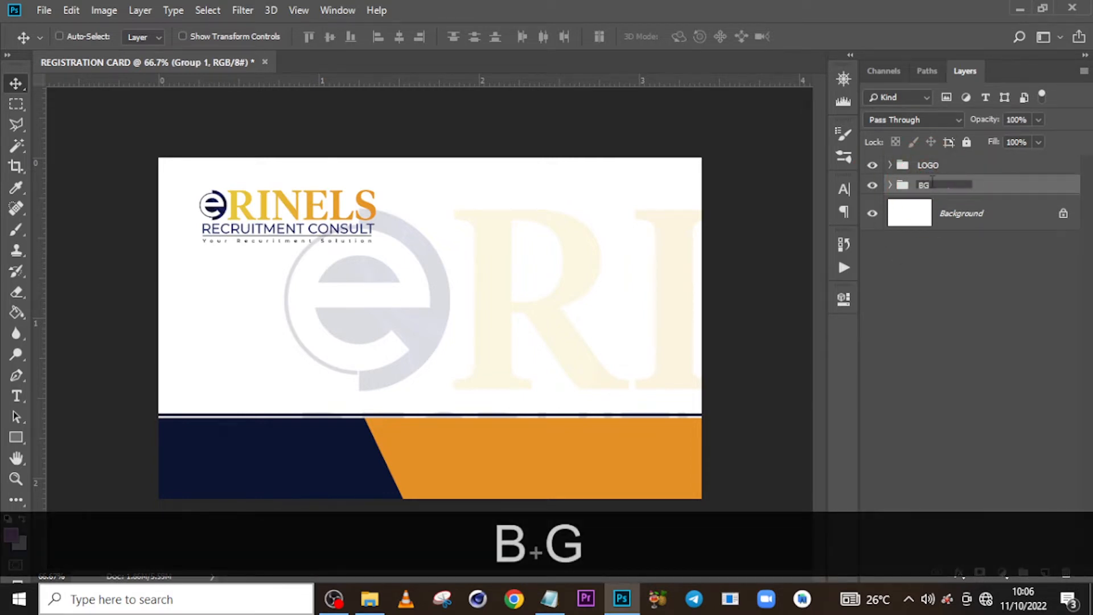
{"action": "key", "text": "Return"}
Show the guides and add a heading reading REGISTRATION FORM beside the small logo, above the LOGO group
{"action": "left_click", "coordinate": [927, 170]}
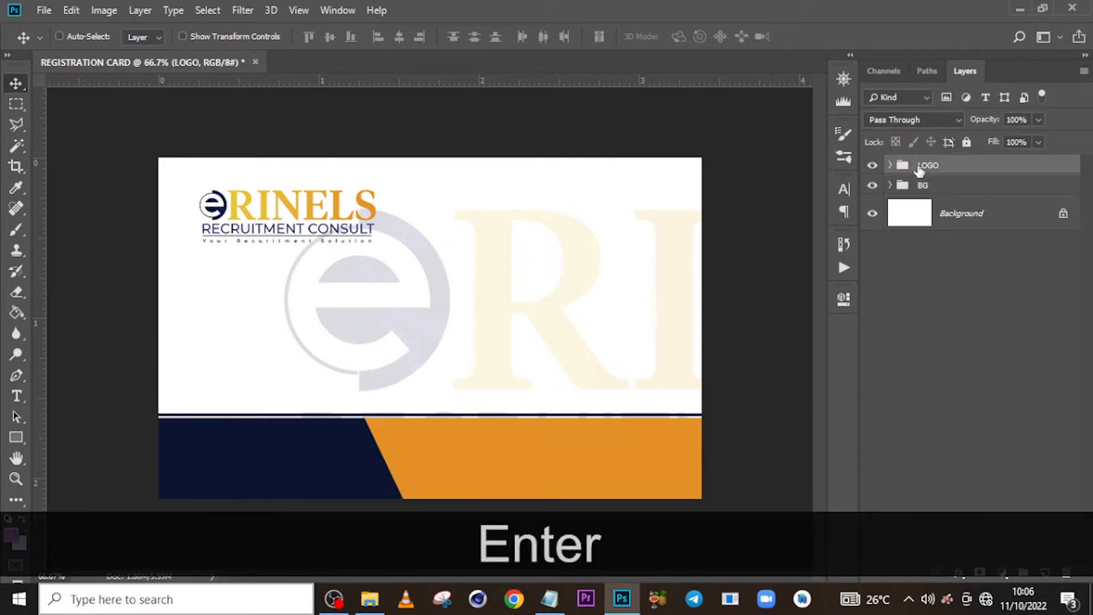
{"action": "key", "text": "ctrl+h"}
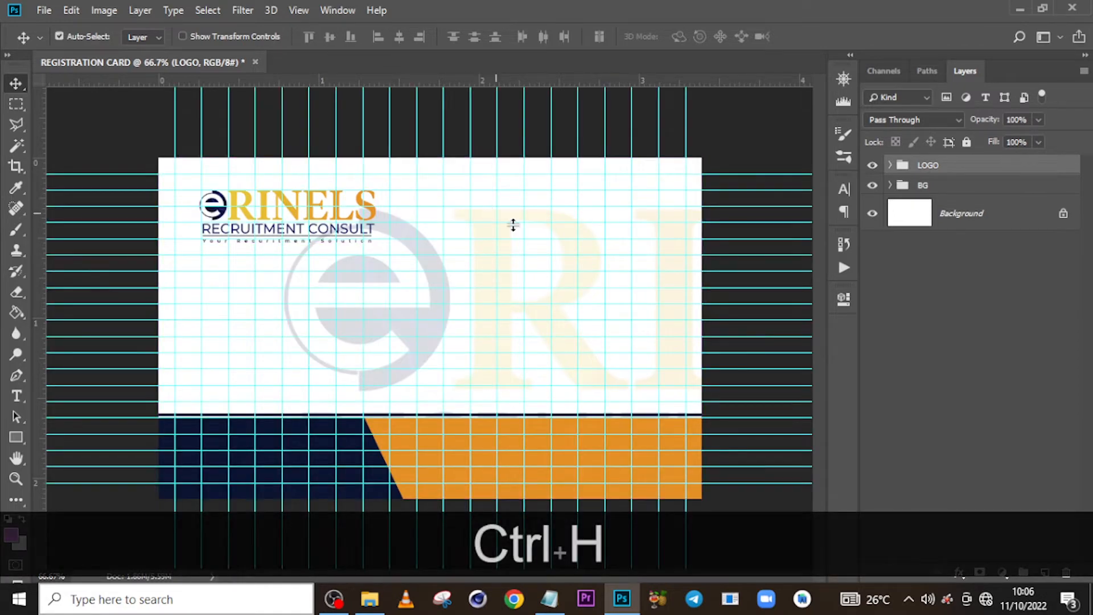
{"action": "key", "text": "t"}
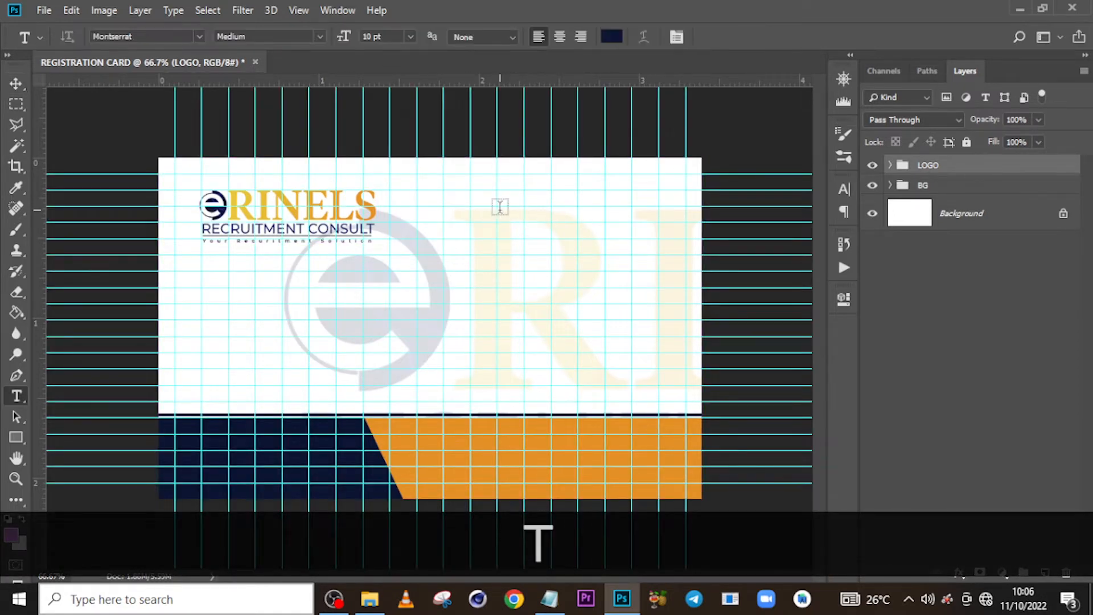
{"action": "left_click", "coordinate": [499, 207]}
{"action": "type", "text": "REGI"}
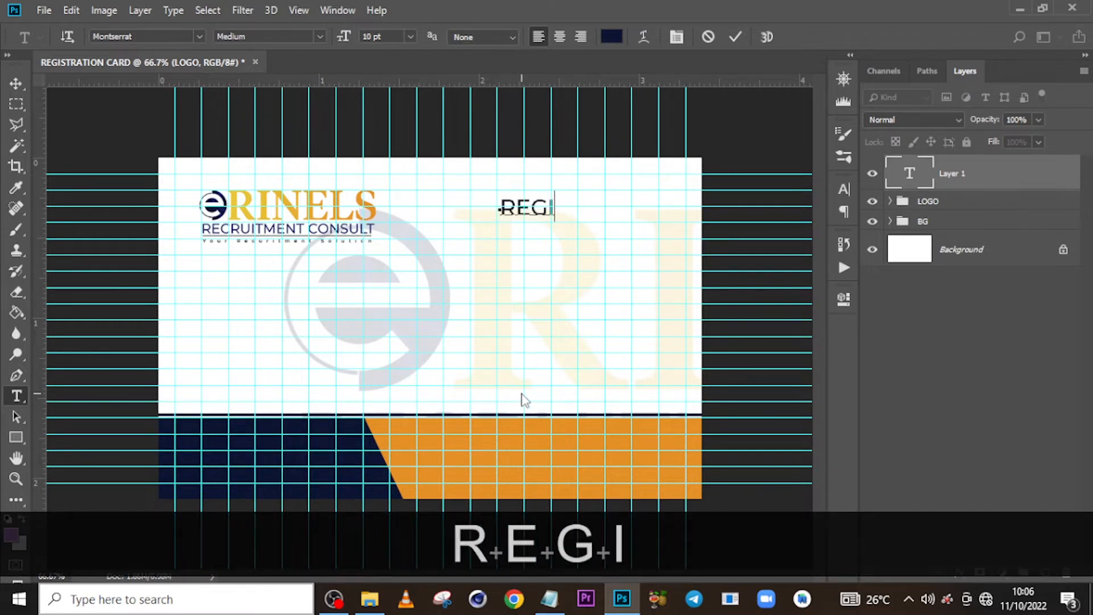
{"action": "type", "text": "STRAT"}
{"action": "type", "text": "ION FOR"}
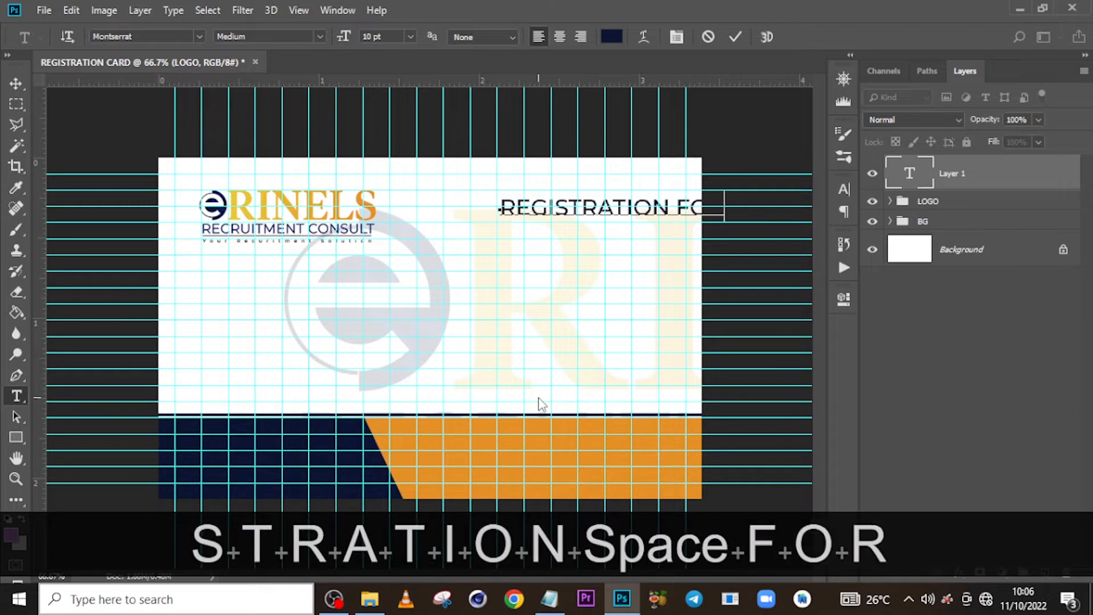
{"action": "type", "text": "M"}
Copy "registration card" from 145.txt in Notepad and replace the heading text on the card with it
{"action": "left_click", "coordinate": [549, 598]}
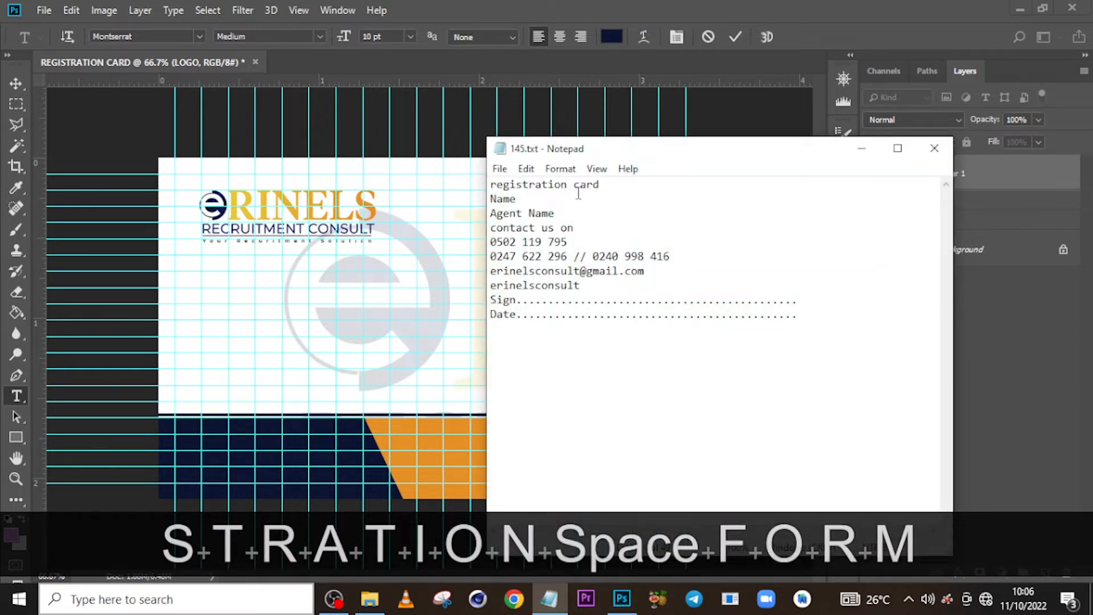
{"action": "left_click_drag", "start_coordinate": [608, 183], "coordinate": [484, 183]}
{"action": "key", "text": "ctrl+c"}
{"action": "left_click", "coordinate": [541, 4]}
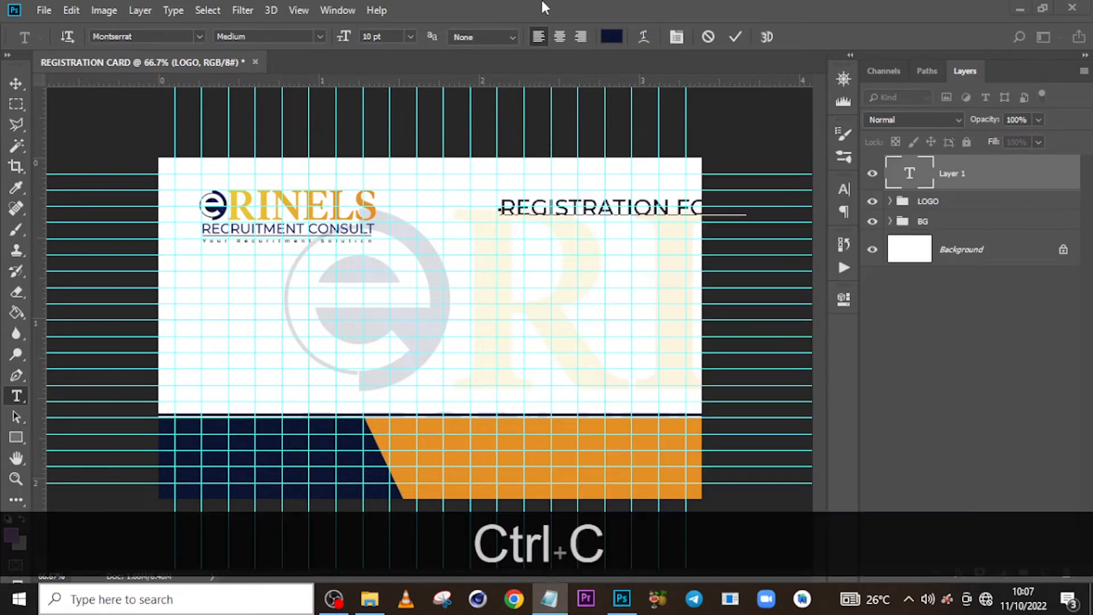
{"action": "left_click", "coordinate": [908, 174], "text": "ctrl"}
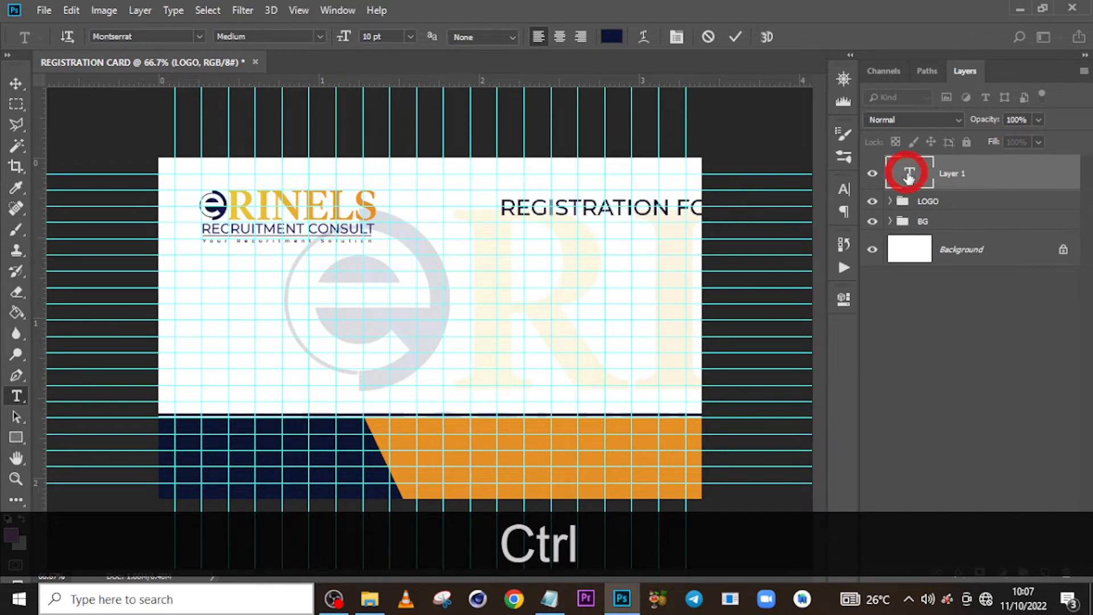
{"action": "double_click", "coordinate": [909, 173]}
{"action": "key", "text": "ctrl+v"}
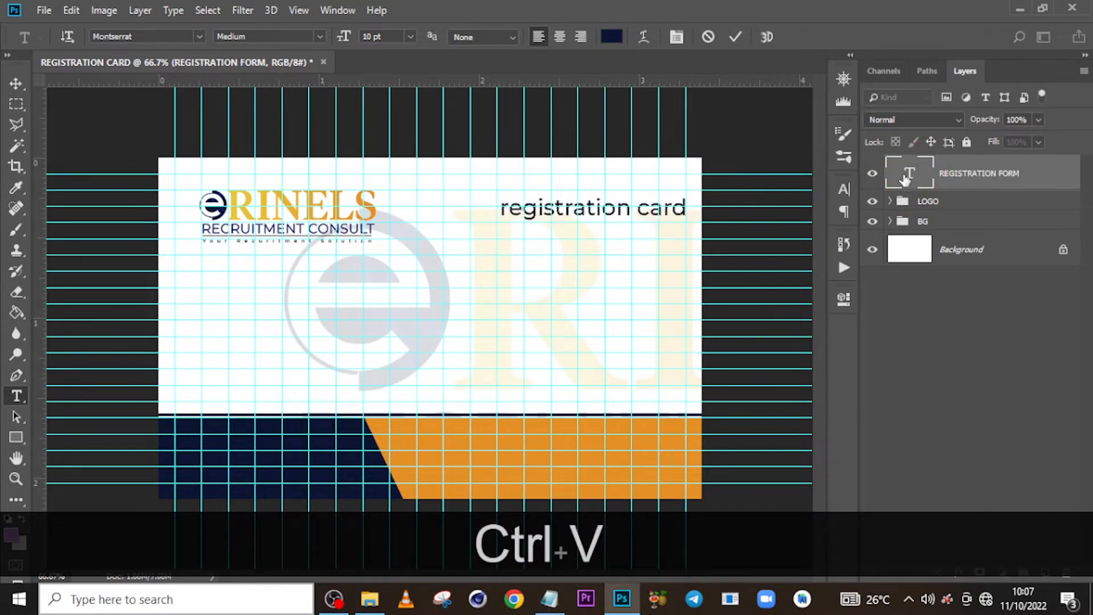
Move the heading up and left towards the logo and set its Montserrat weight to Bold
{"action": "key", "text": "v"}
{"action": "left_click_drag", "start_coordinate": [589, 213], "coordinate": [529, 202]}
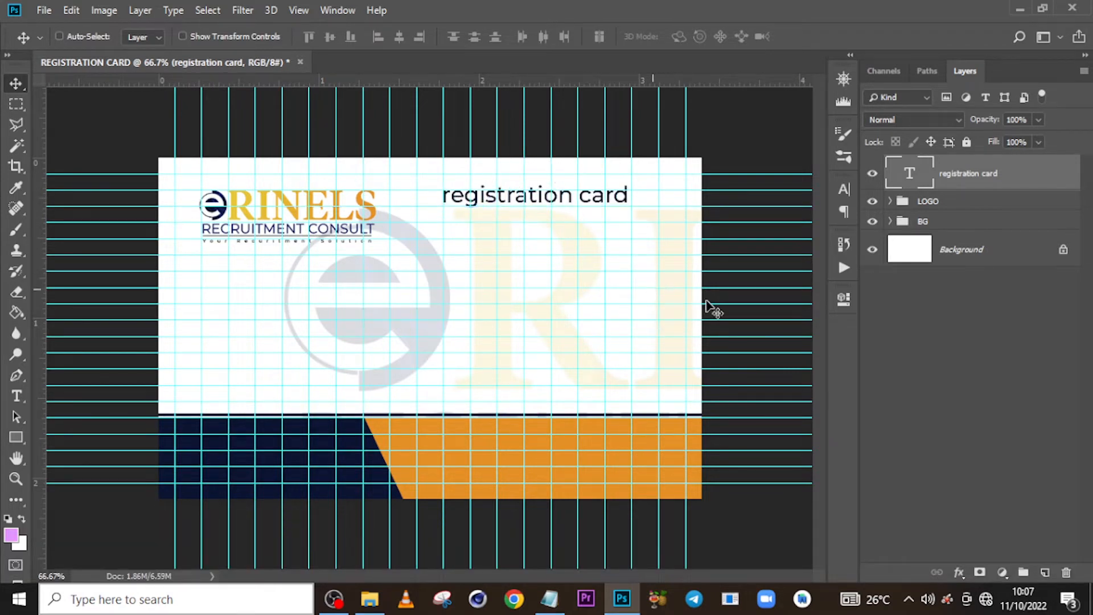
{"action": "left_click", "coordinate": [846, 191]}
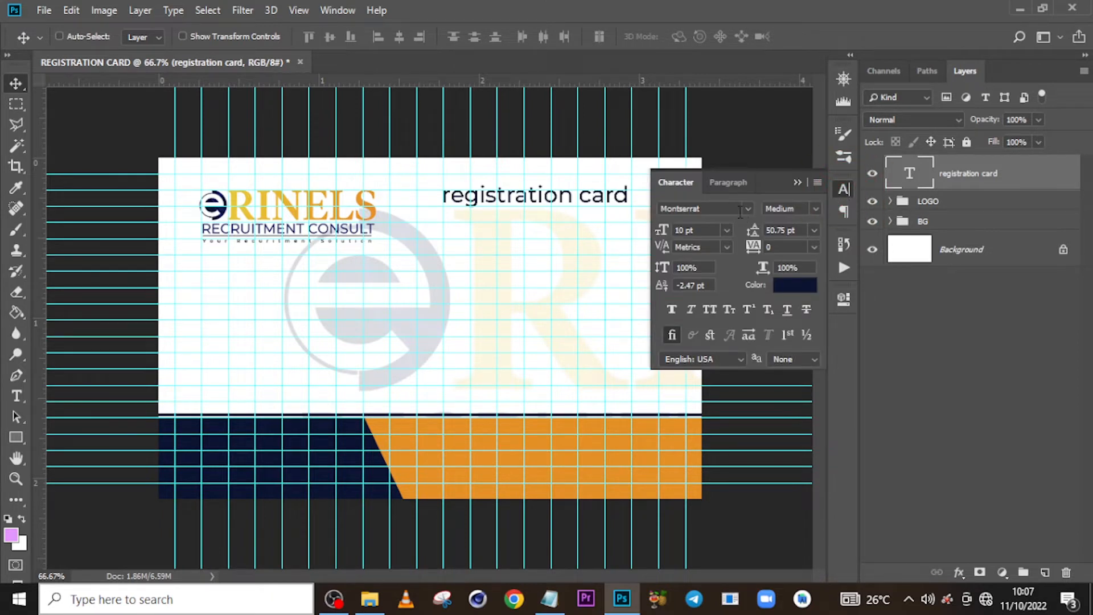
{"action": "left_click", "coordinate": [807, 215]}
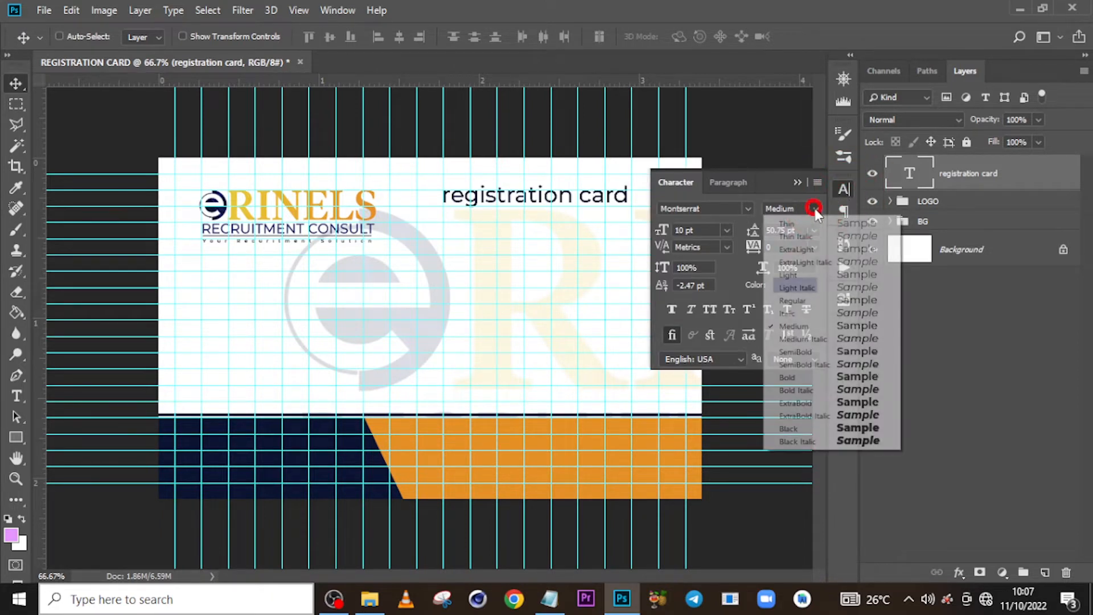
{"action": "left_click", "coordinate": [789, 378]}
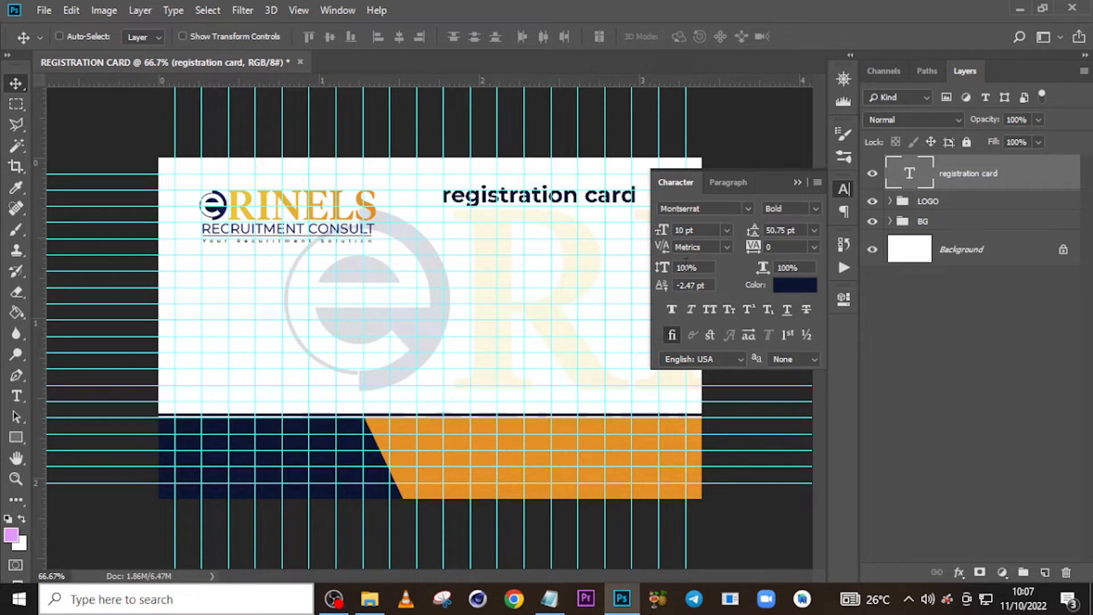
{"action": "left_click", "coordinate": [652, 220]}
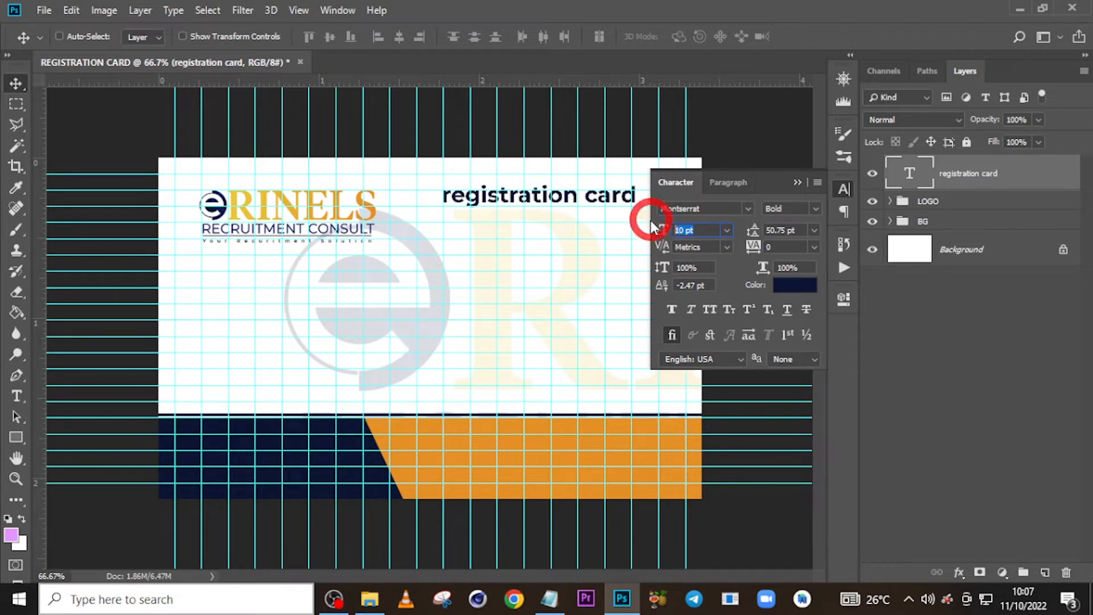
{"action": "left_click", "coordinate": [757, 243]}
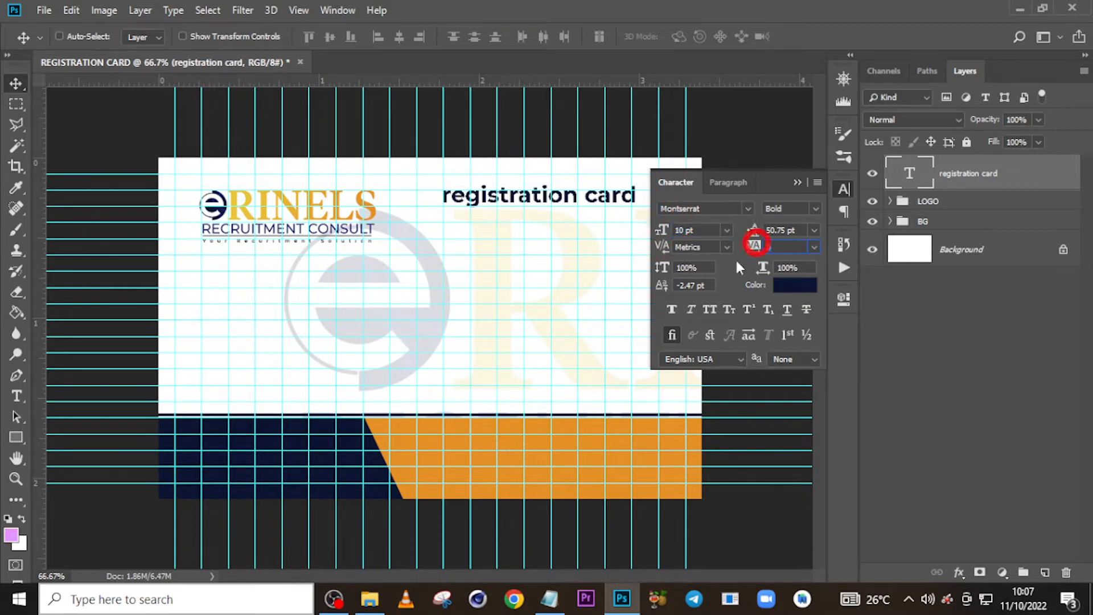
{"action": "left_click", "coordinate": [684, 268]}
{"action": "left_click", "coordinate": [662, 267]}
{"action": "left_click", "coordinate": [787, 267]}
{"action": "left_click", "coordinate": [768, 268]}
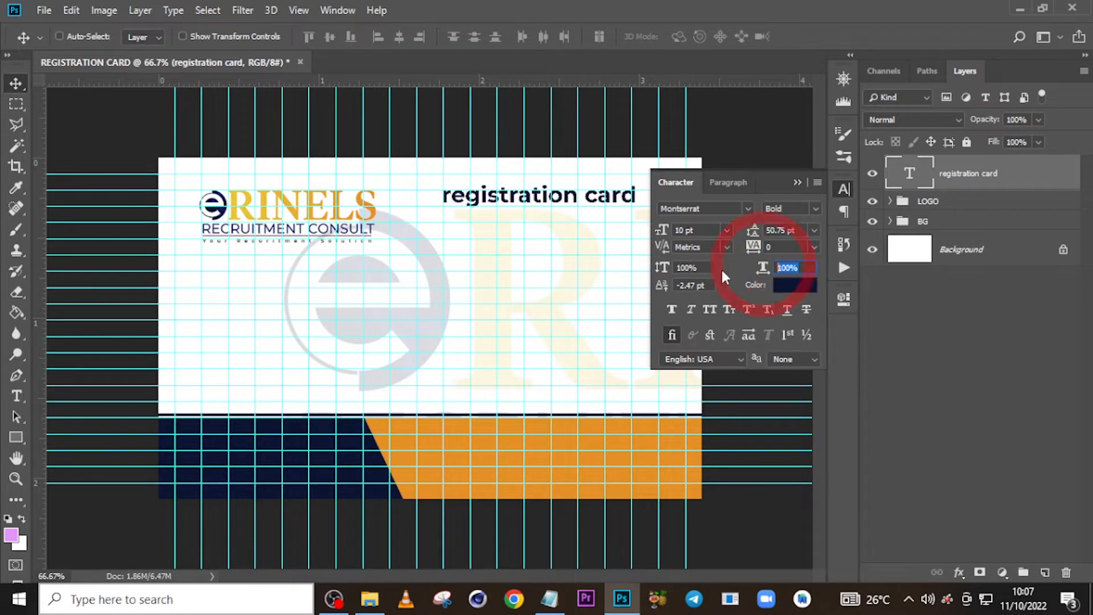
{"action": "left_click", "coordinate": [661, 268]}
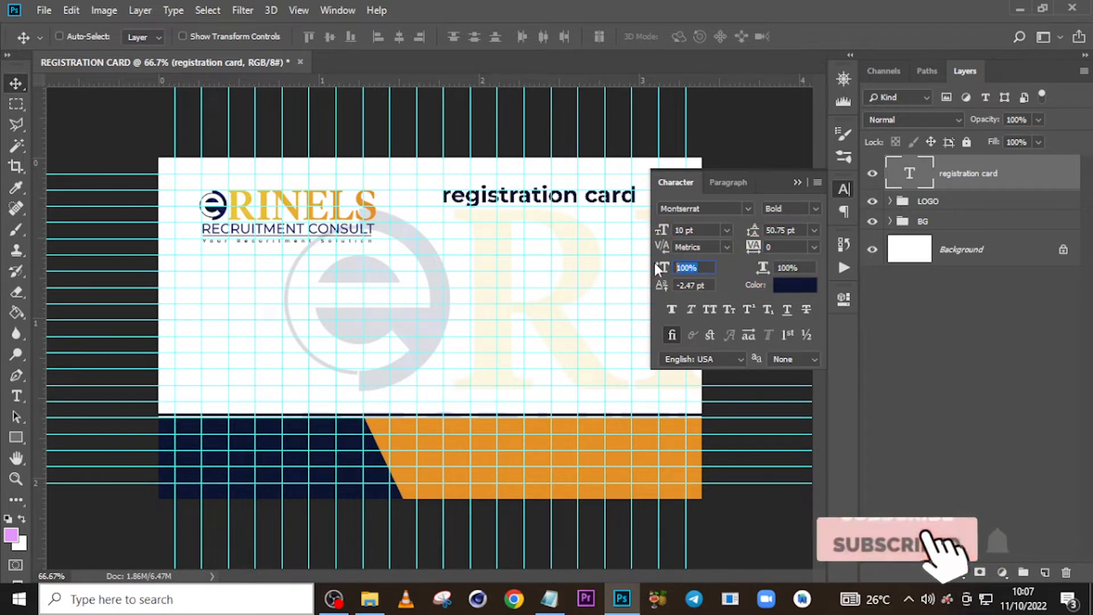
Set the heading in All Caps with navy 040C2F as its text colour
{"action": "left_click", "coordinate": [710, 308]}
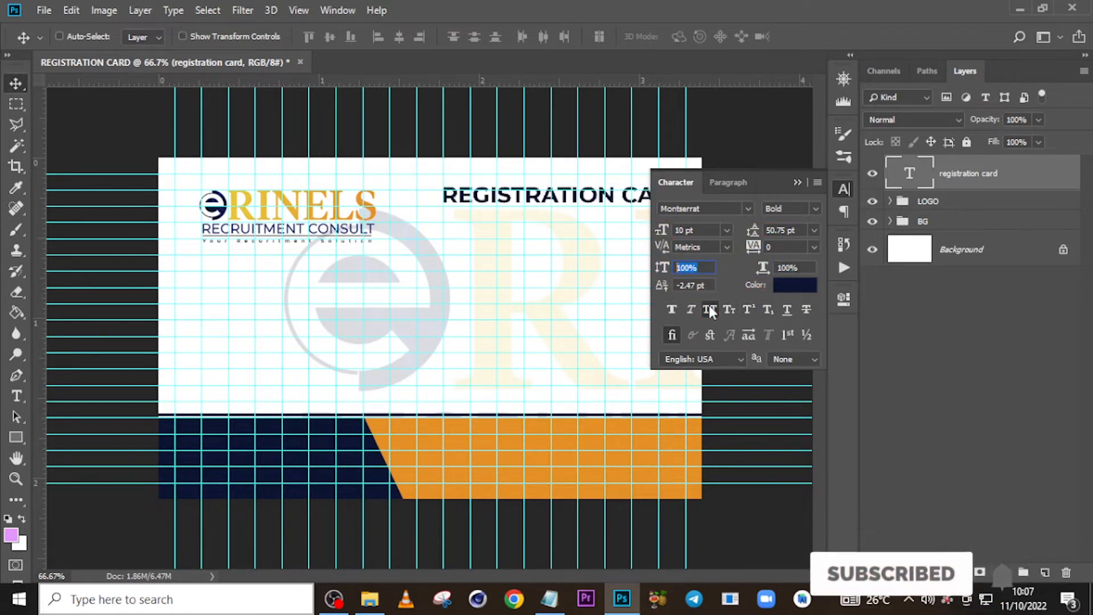
{"action": "left_click", "coordinate": [791, 287]}
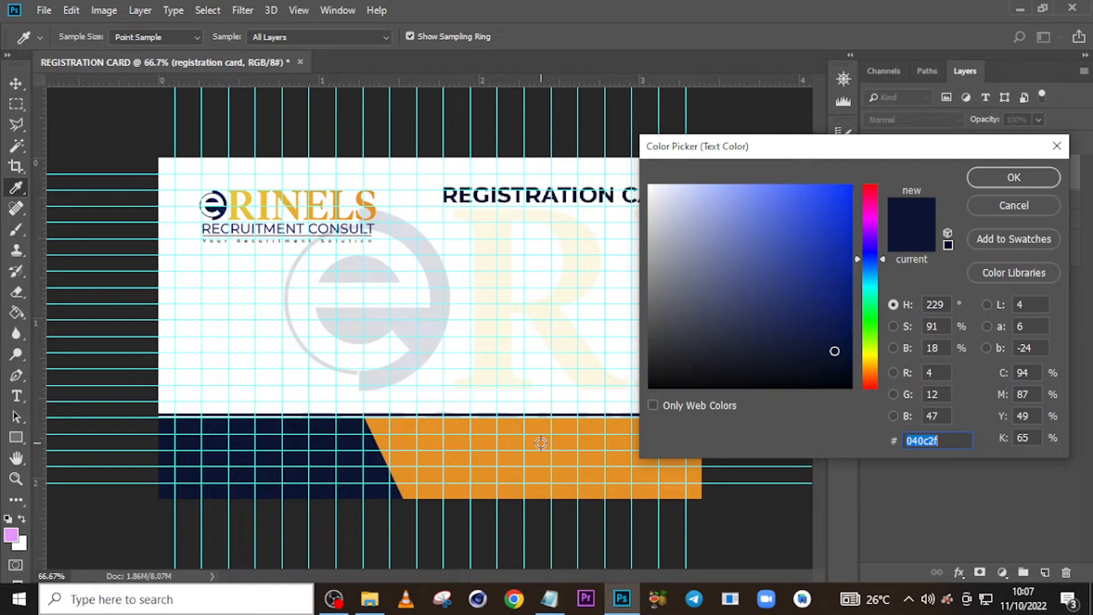
{"action": "left_click", "coordinate": [1000, 181]}
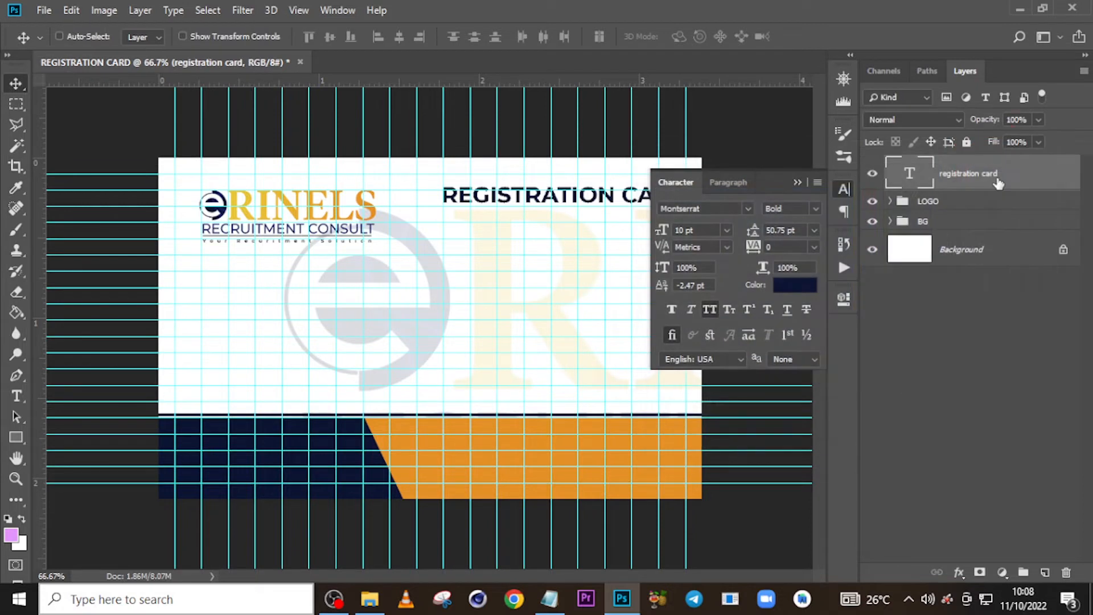
Reposition the heading slightly down and left so it fits between the logo and the card's right edge
{"action": "left_click", "coordinate": [797, 180]}
{"action": "key", "text": "v"}
{"action": "left_click_drag", "start_coordinate": [563, 200], "coordinate": [537, 216]}
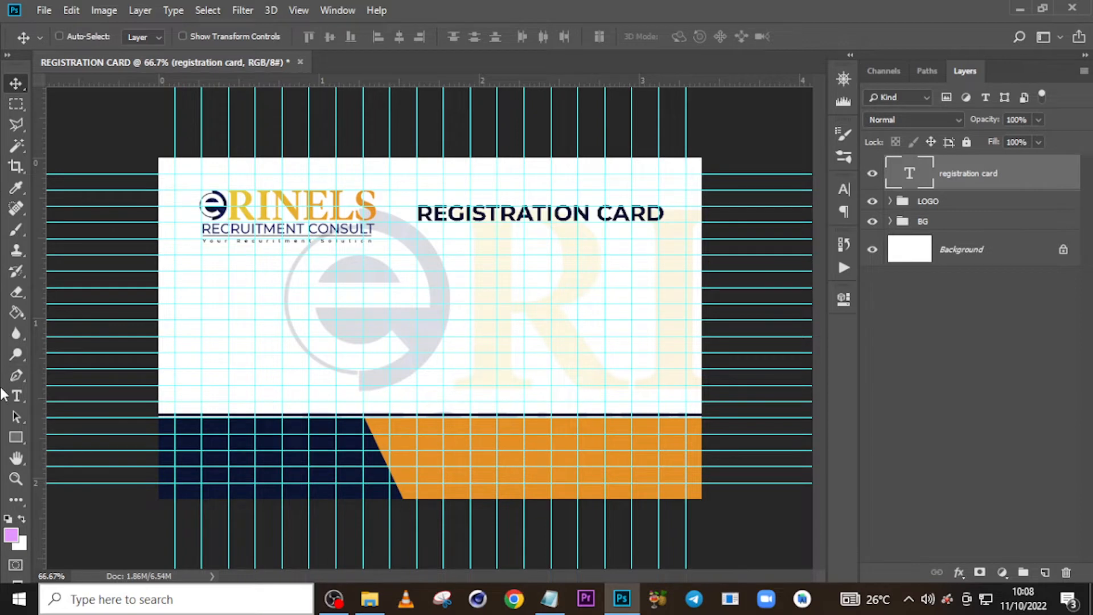
Draw a rectangle about 494 × 80 px over the heading, at about X 483, Y 60 px
{"action": "left_click", "coordinate": [16, 437]}
{"action": "left_click_drag", "start_coordinate": [417, 193], "coordinate": [680, 229]}
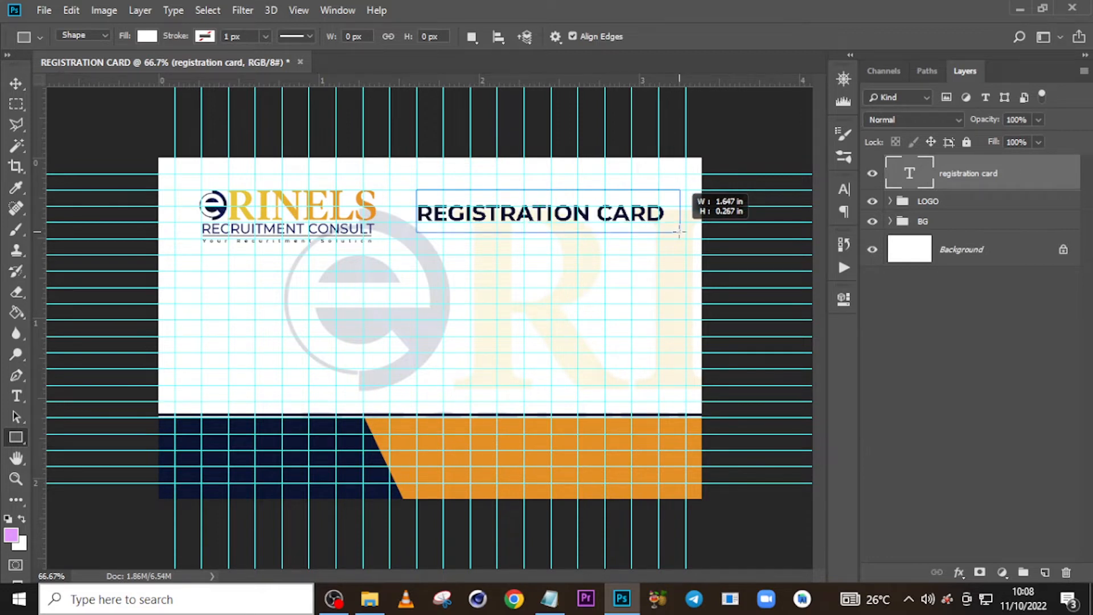
{"action": "left_click_drag", "start_coordinate": [680, 230], "coordinate": [680, 230]}
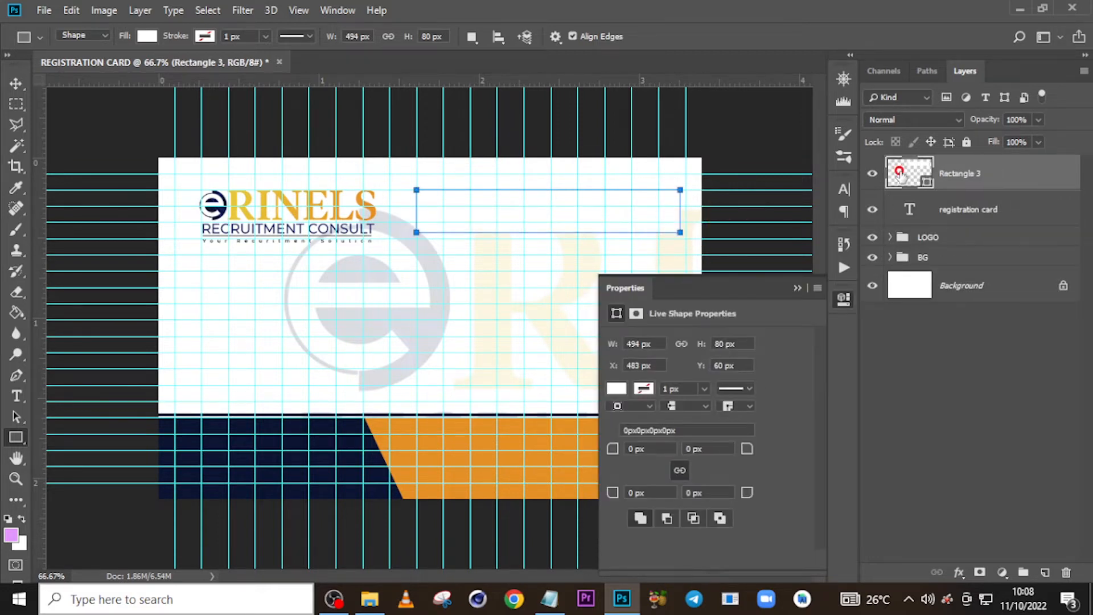
Fill the heading rectangle with the orange sampled from the footer block and place its layer beneath the heading text
{"action": "double_click", "coordinate": [900, 174]}
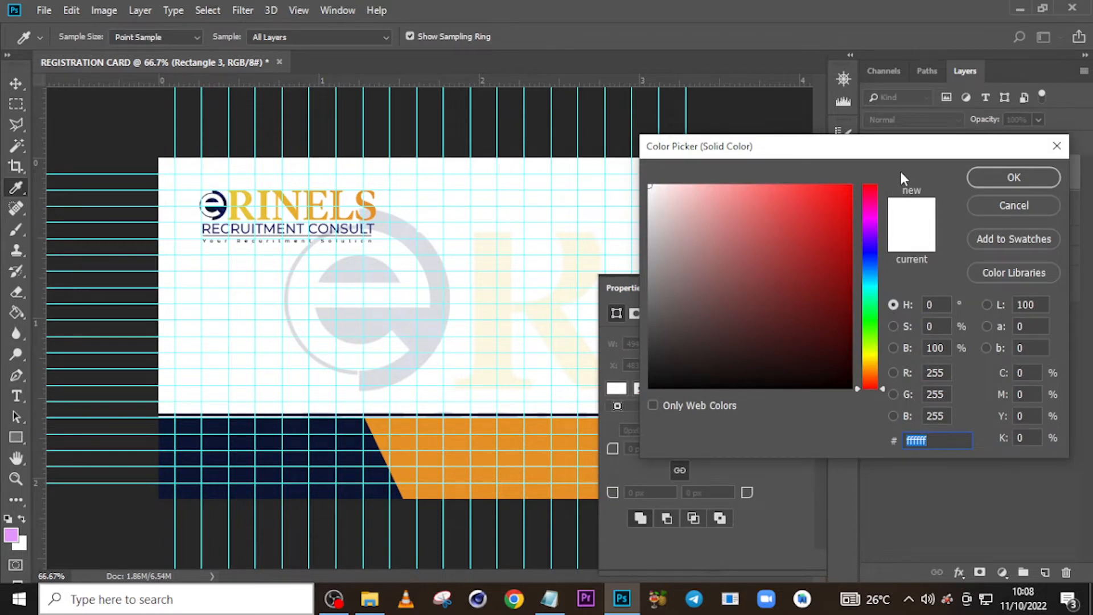
{"action": "left_click", "coordinate": [487, 443]}
{"action": "left_click", "coordinate": [1015, 177]}
{"action": "left_click_drag", "start_coordinate": [962, 177], "coordinate": [938, 230]}
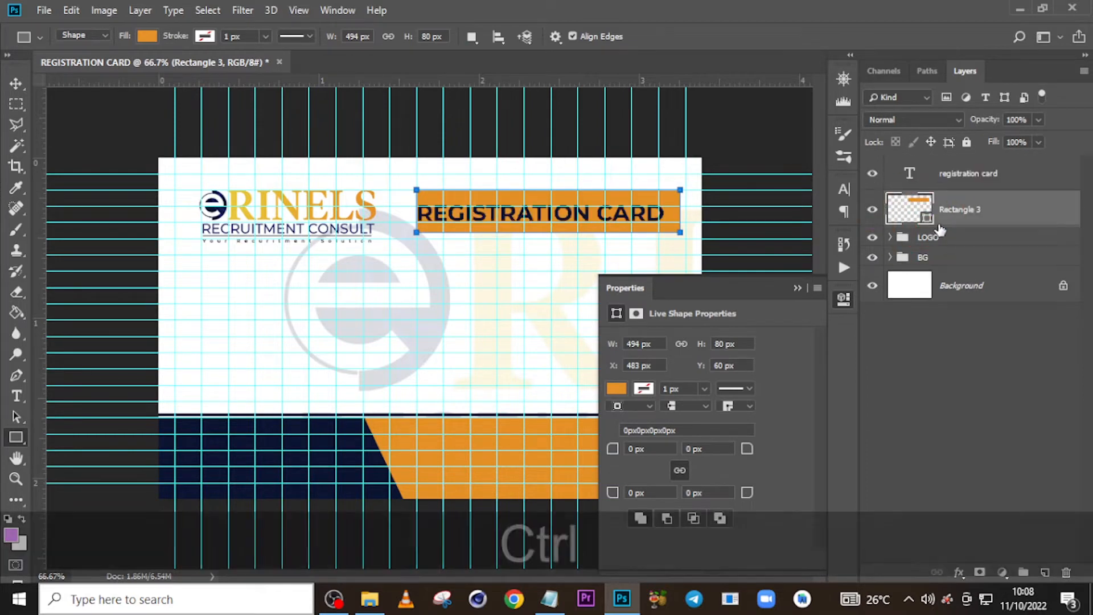
Hide the guides and nudge the REGISTRATION CARD text right and slightly up to centre it on its orange rectangle
{"action": "key", "text": "ctrl+h"}
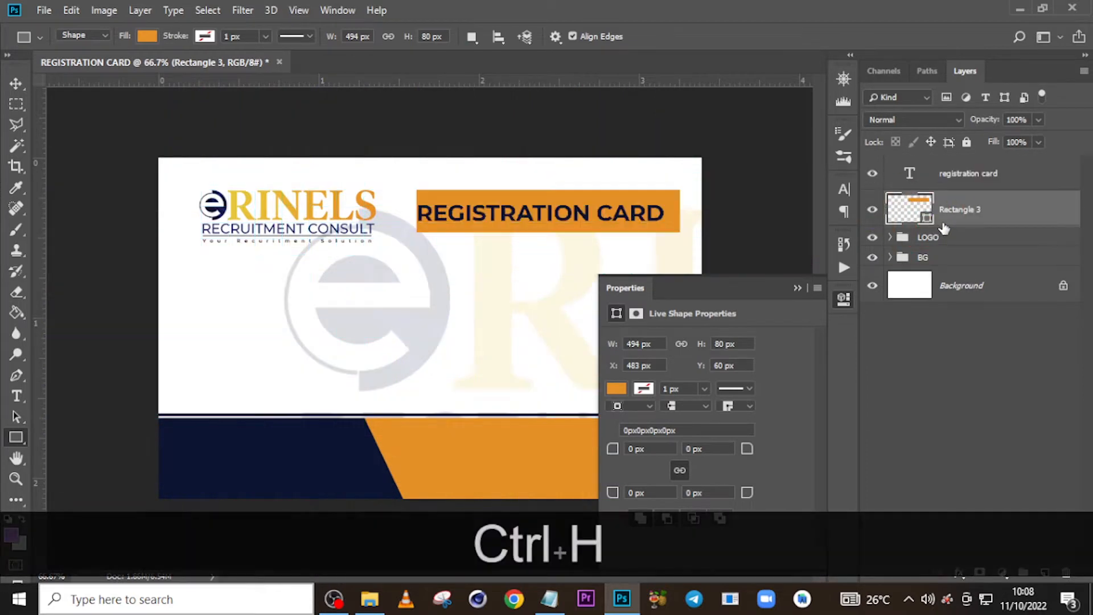
{"action": "left_click", "coordinate": [964, 181]}
{"action": "key", "text": "v"}
{"action": "key", "text": "Right"}
{"action": "key", "text": "Right"}
{"action": "key", "text": "Right"}
{"action": "key", "text": "Right"}
{"action": "key", "text": "Right"}
{"action": "key", "text": "Right"}
{"action": "key", "text": "Right"}
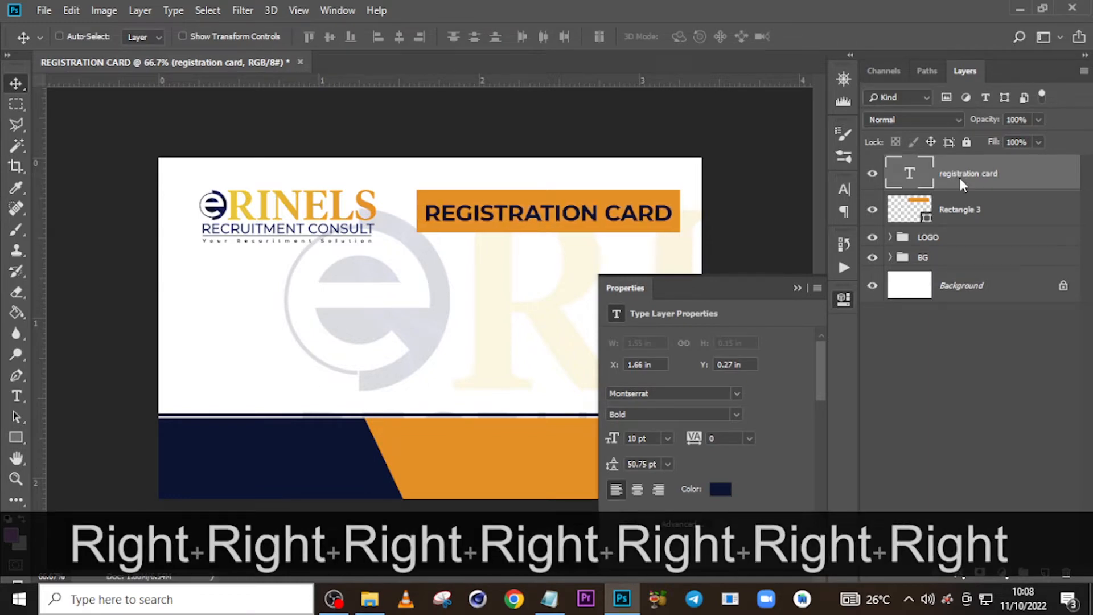
{"action": "key", "text": "Left"}
{"action": "key", "text": "Up"}
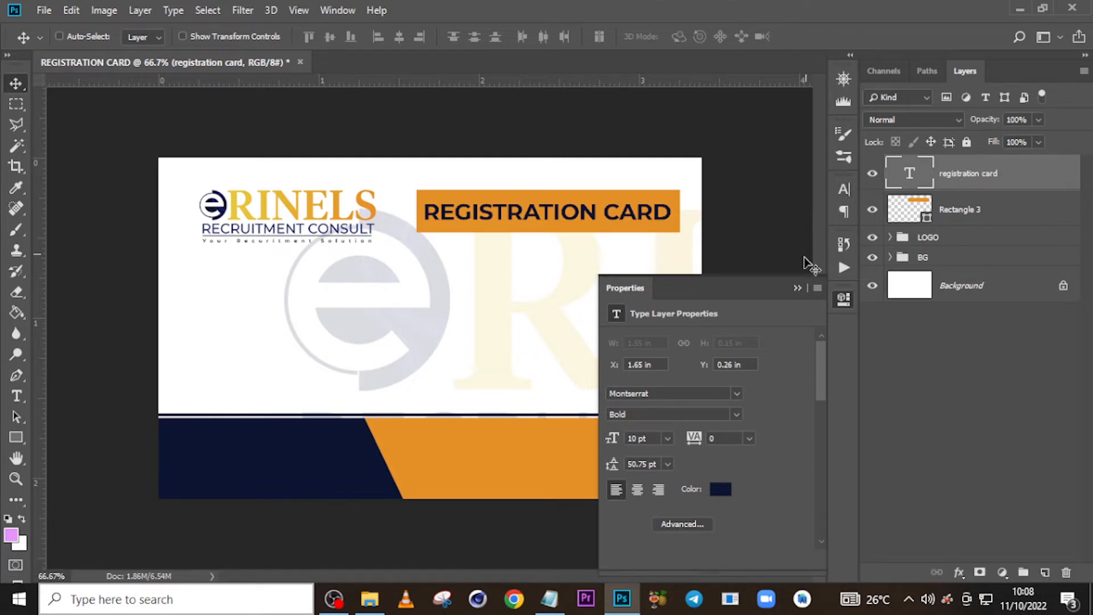
{"action": "left_click", "coordinate": [792, 288]}
Show the guides and shift the heading text and its orange rectangle left together so the rectangle's right edge meets a guide
{"action": "key", "text": "ctrl+h"}
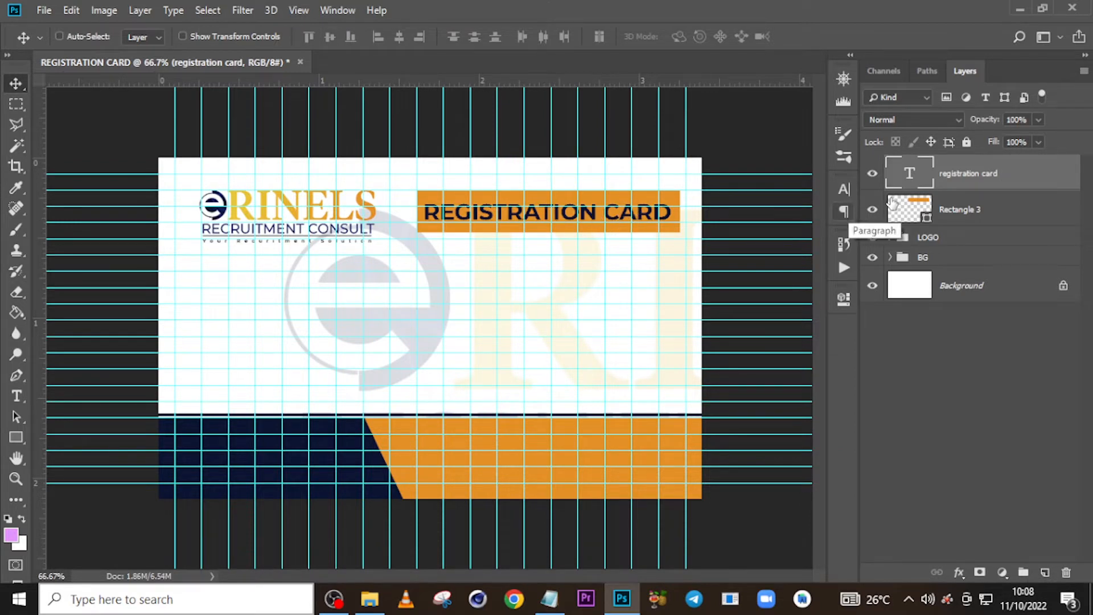
{"action": "left_click", "coordinate": [942, 208], "text": "ctrl"}
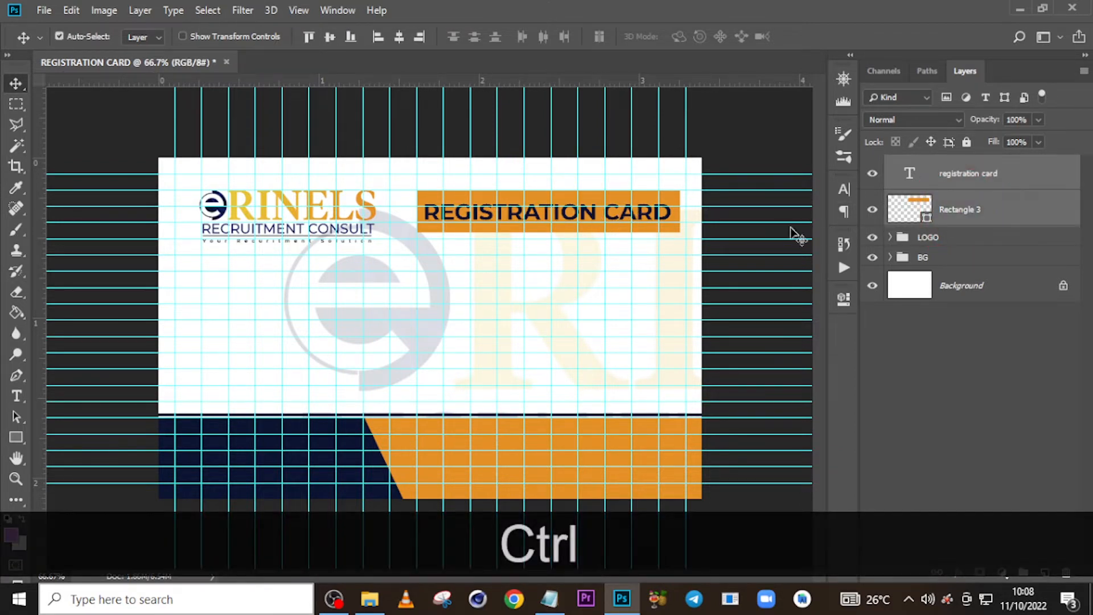
{"action": "key", "text": "shift+Left"}
{"action": "key", "text": "shift+Left"}
{"action": "key", "text": "shift+Left"}
{"action": "key", "text": "shift+Left"}
{"action": "key", "text": "shift+Left"}
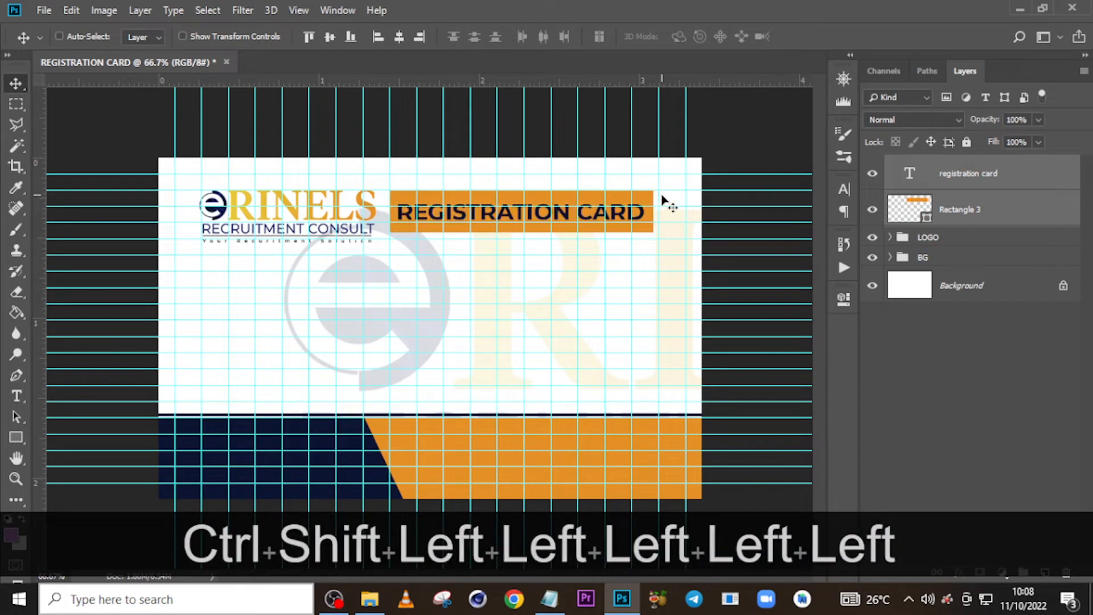
{"action": "key", "text": "shift+Right"}
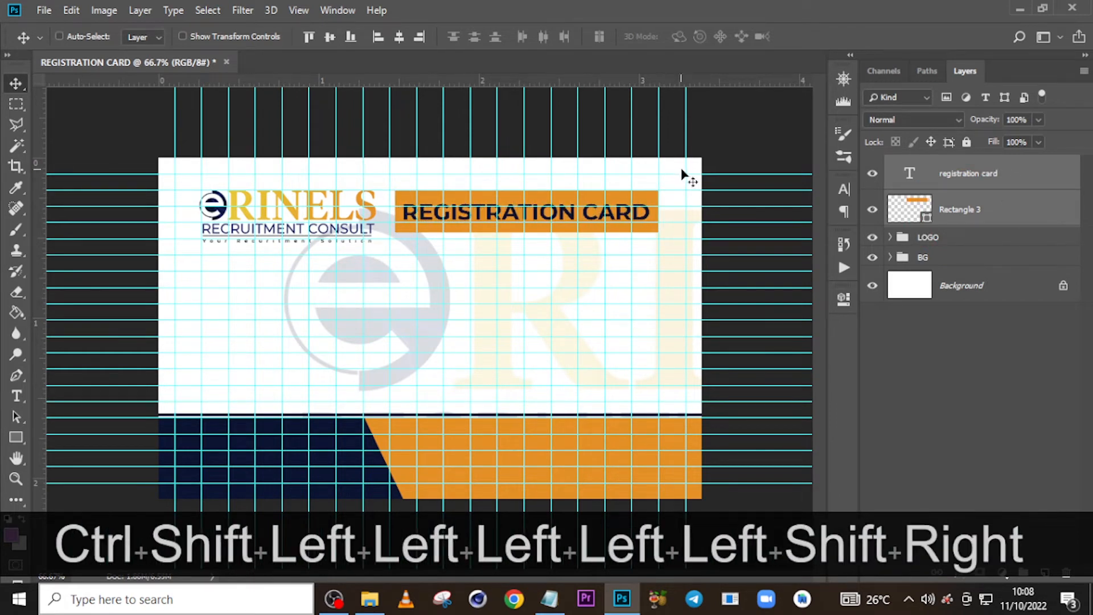
Scale the LOGO group down proportionally from its upper-left corner to match the height of the orange heading rectangle
{"action": "left_click", "coordinate": [926, 239]}
{"action": "key", "text": "ctrl+t"}
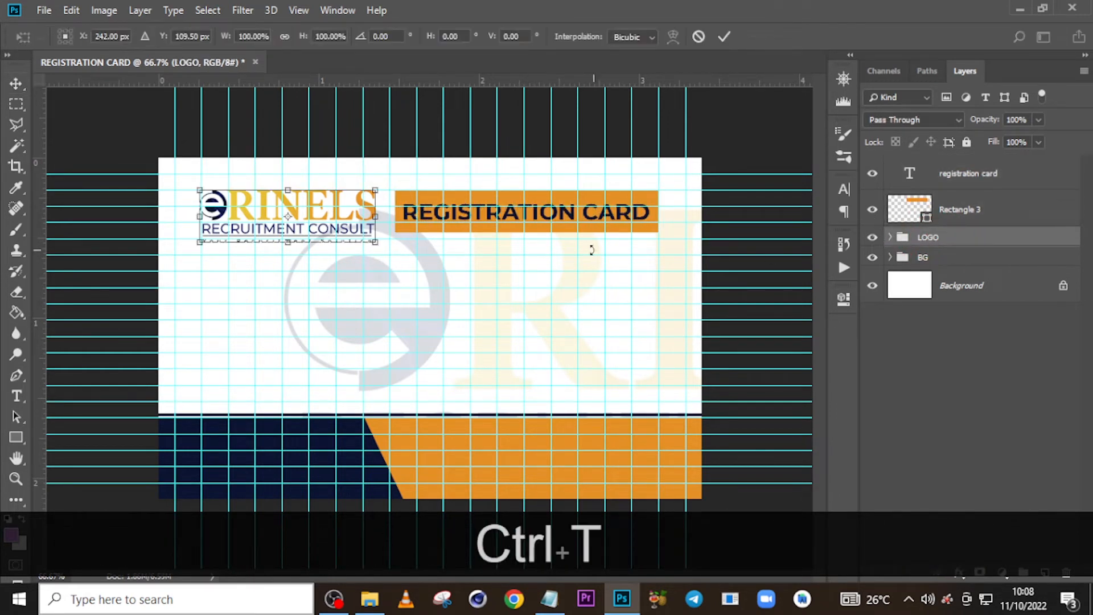
{"action": "left_click_drag", "start_coordinate": [382, 245], "coordinate": [348, 232]}
{"action": "key", "text": "Return"}
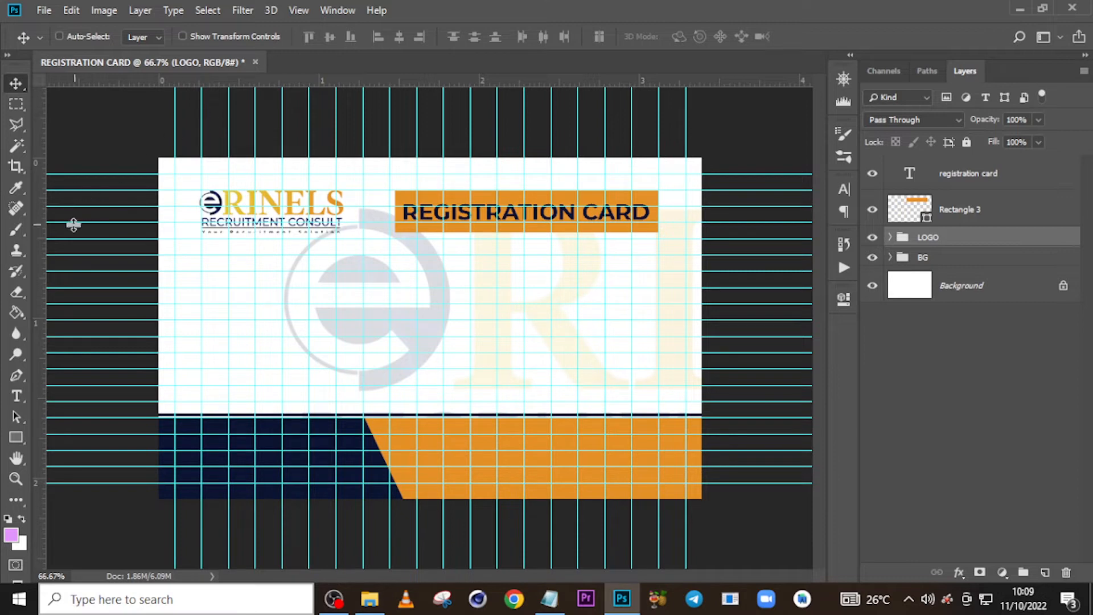
Add vertical guides at the small logo's left edge and at the orange heading rectangle's right edge
{"action": "left_click_drag", "start_coordinate": [41, 244], "coordinate": [200, 239]}
{"action": "left_click_drag", "start_coordinate": [45, 204], "coordinate": [661, 232]}
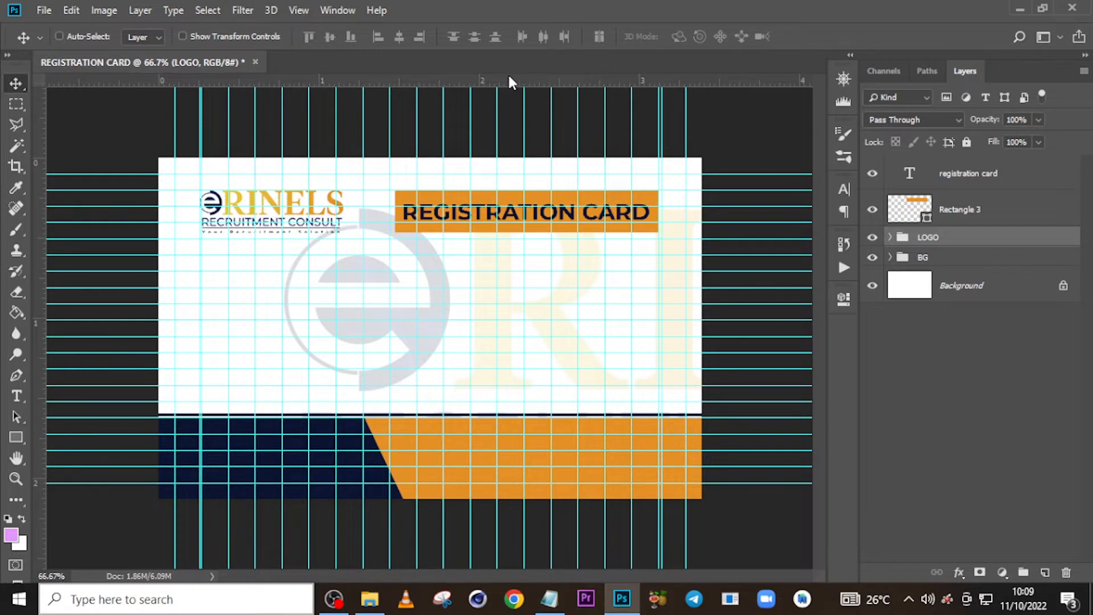
{"action": "left_click_drag", "start_coordinate": [507, 81], "coordinate": [499, 184]}
{"action": "left_click_drag", "start_coordinate": [447, 86], "coordinate": [307, 84]}
Add a text layer reading Name below the logo, copied from 145.txt in Notepad, and move it above the other layers
{"action": "key", "text": "t"}
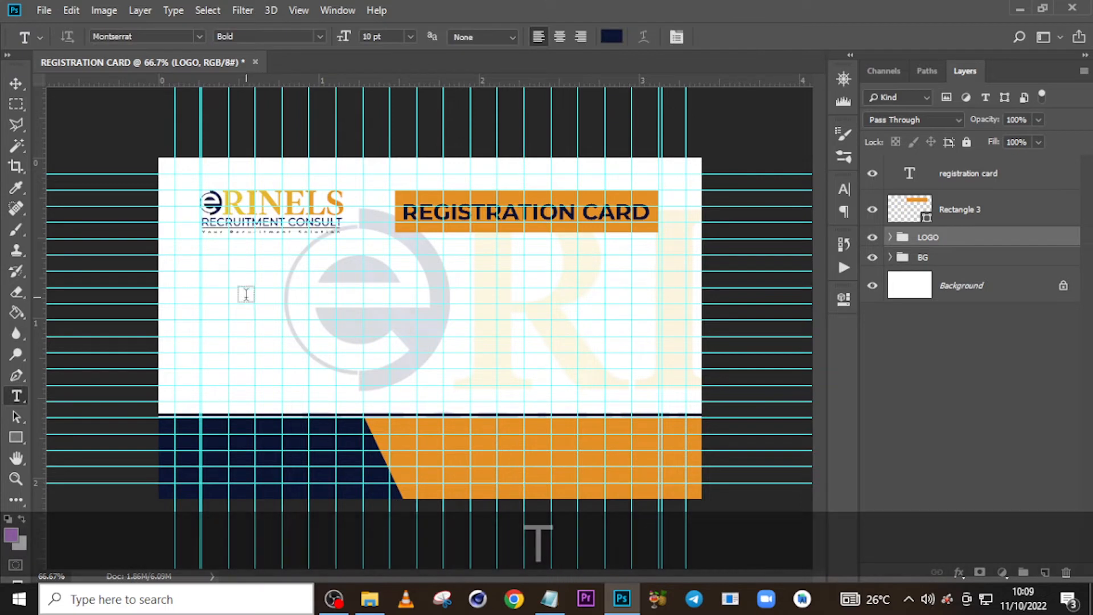
{"action": "left_click", "coordinate": [255, 279]}
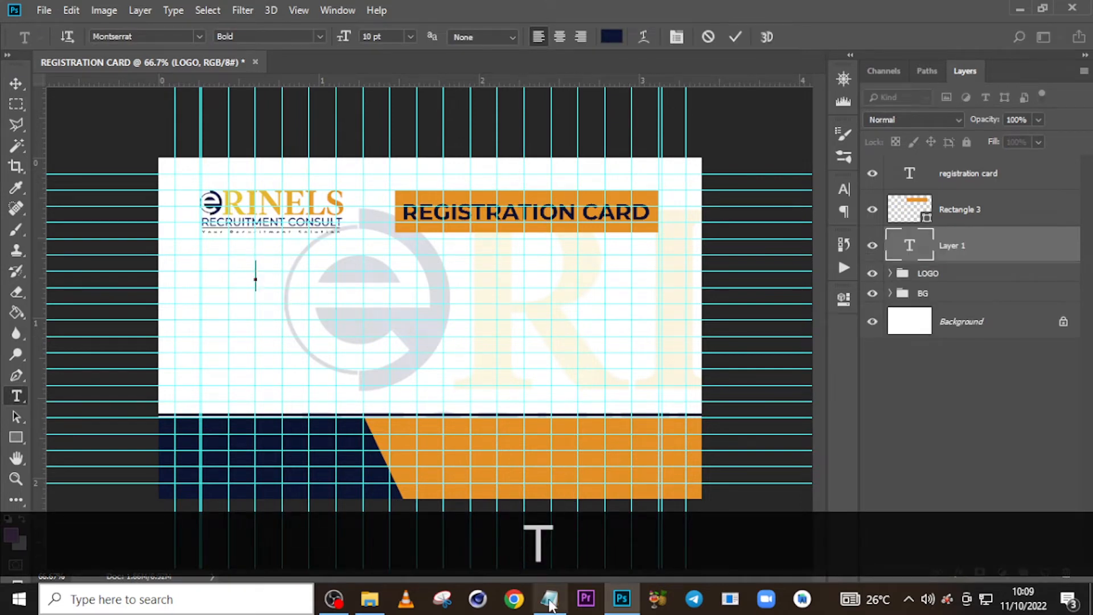
{"action": "left_click", "coordinate": [549, 598]}
{"action": "left_click", "coordinate": [507, 200]}
{"action": "left_click_drag", "start_coordinate": [507, 201], "coordinate": [472, 204]}
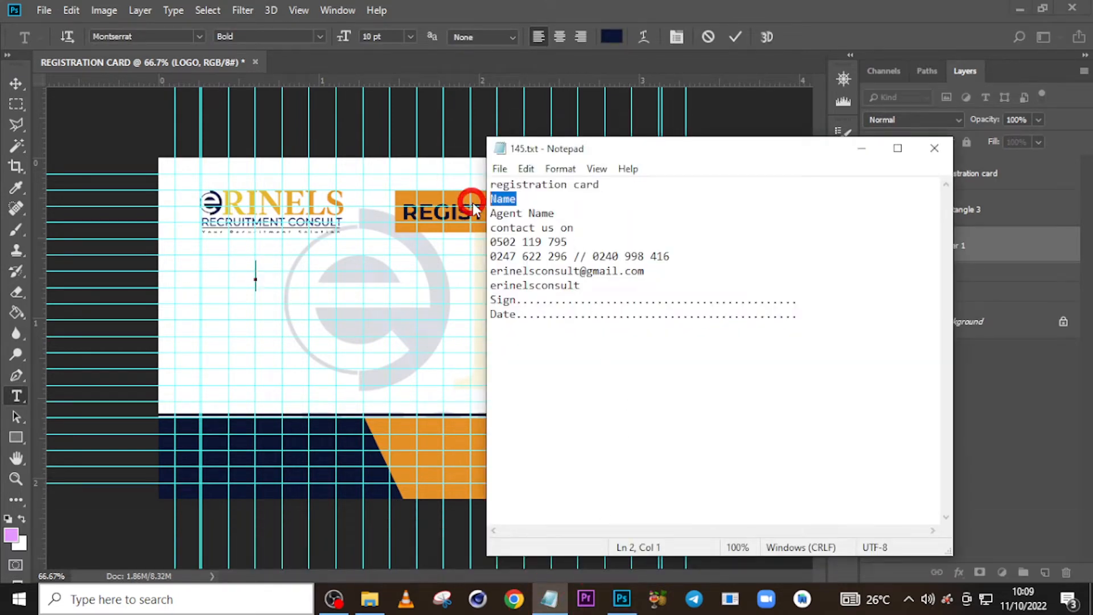
{"action": "key", "text": "ctrl+c"}
{"action": "left_click", "coordinate": [501, 71]}
{"action": "key", "text": "ctrl+v"}
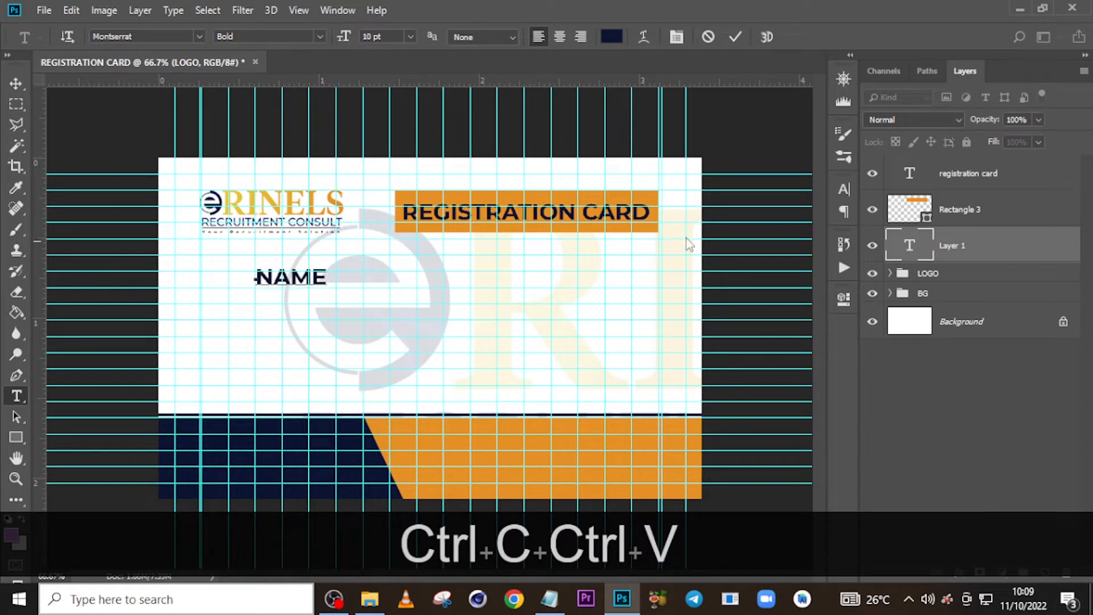
{"action": "left_click", "coordinate": [931, 249]}
{"action": "left_click_drag", "start_coordinate": [931, 250], "coordinate": [938, 165]}
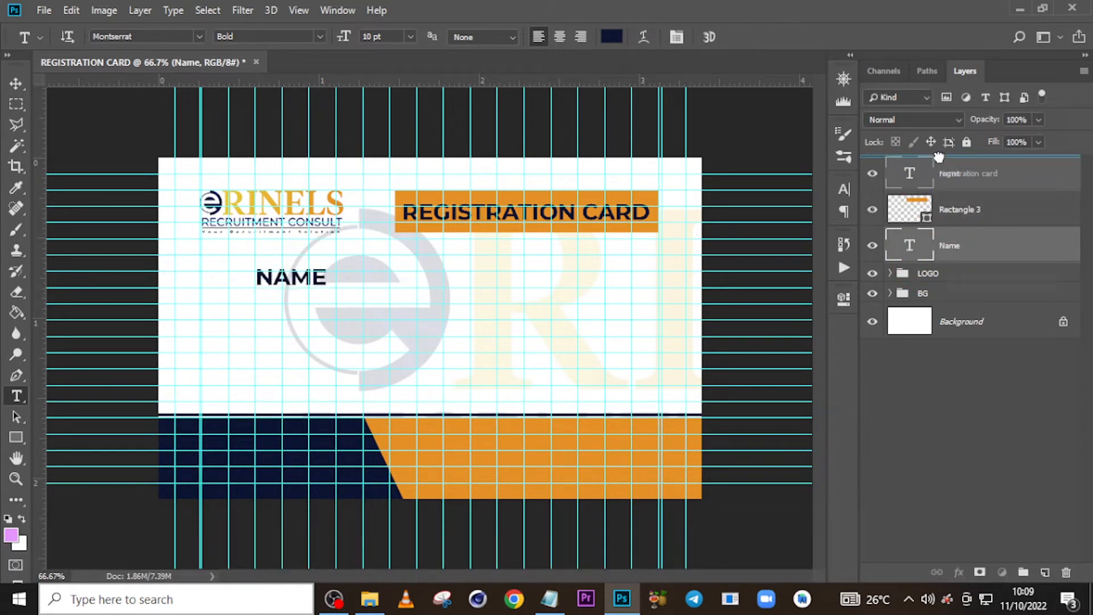
Group the registration card text and Rectangle 3 layers and name the group REGISTRATION
{"action": "left_click", "coordinate": [954, 211]}
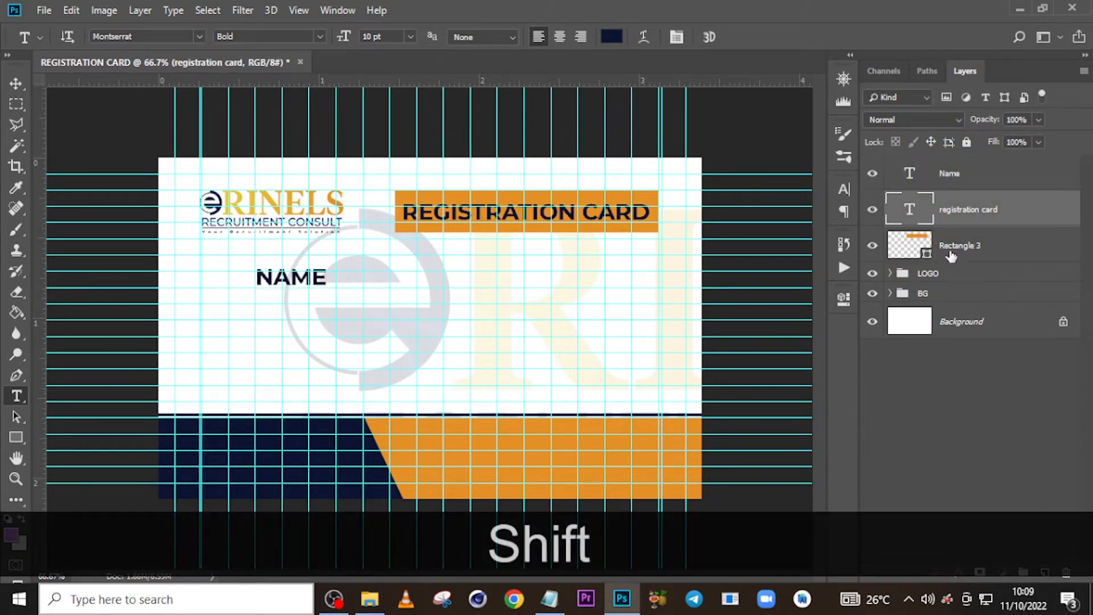
{"action": "left_click", "coordinate": [951, 255], "text": "shift"}
{"action": "key", "text": "ctrl+shift+g"}
{"action": "double_click", "coordinate": [934, 201]}
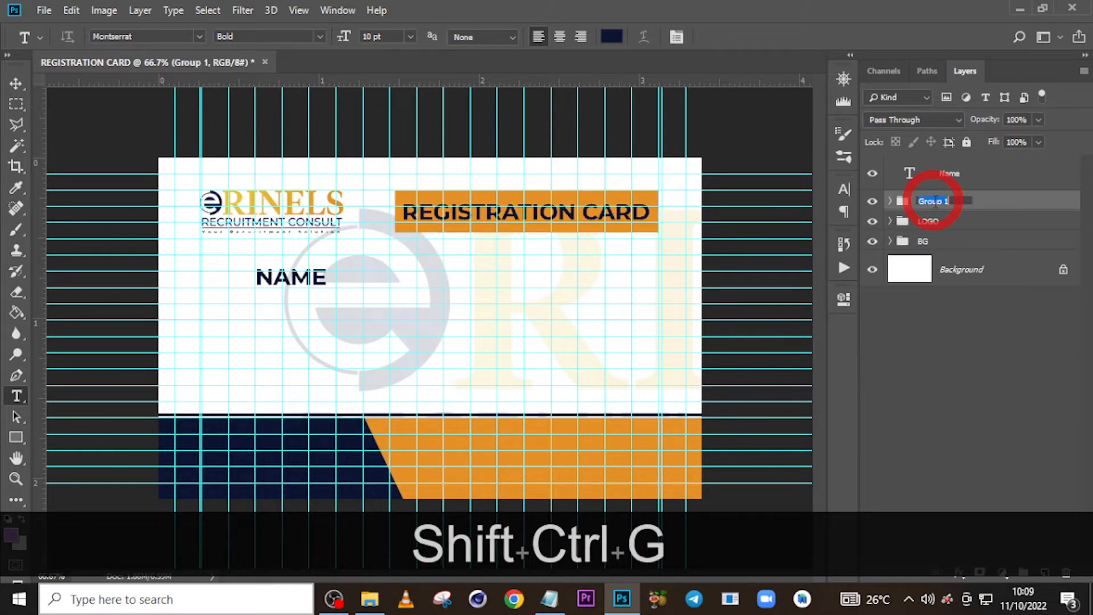
{"action": "type", "text": "E"}
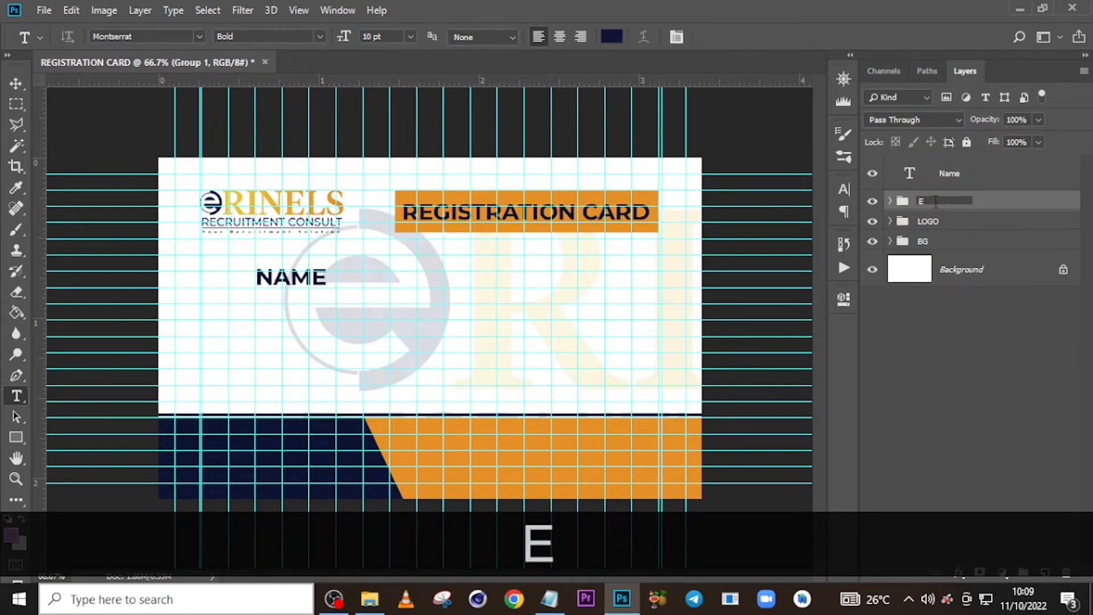
{"action": "key", "text": "BackSpace"}
{"action": "type", "text": "REG"}
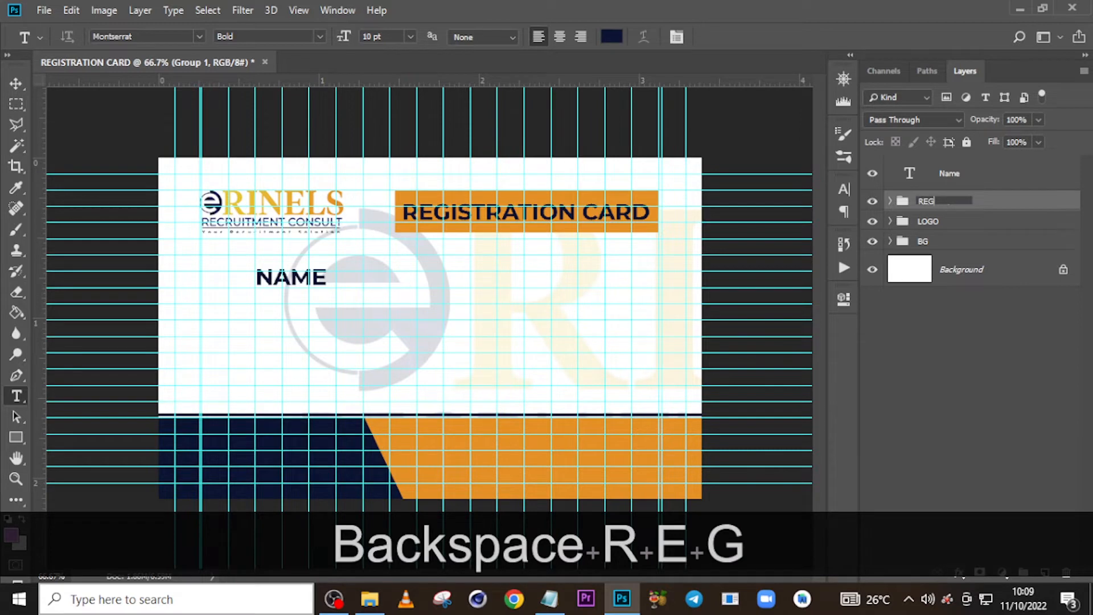
{"action": "type", "text": "ISTR"}
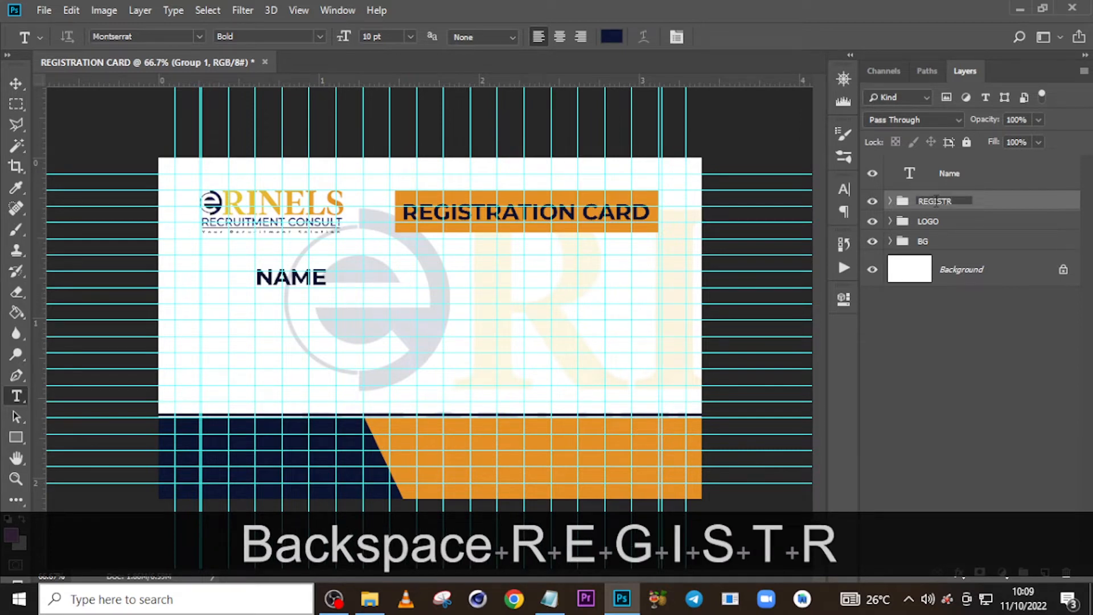
{"action": "type", "text": "ATION"}
{"action": "key", "text": "Return"}
Set the Name label to Montserrat Medium with All Caps off and place it beneath the logo, aligned with its left edge
{"action": "left_click", "coordinate": [944, 181]}
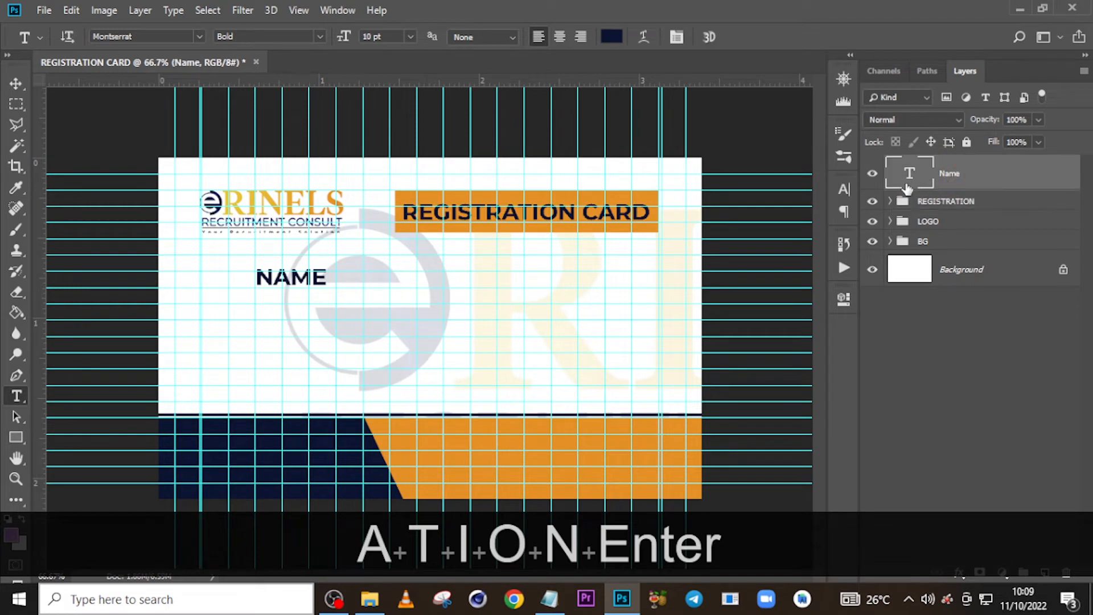
{"action": "left_click", "coordinate": [845, 193]}
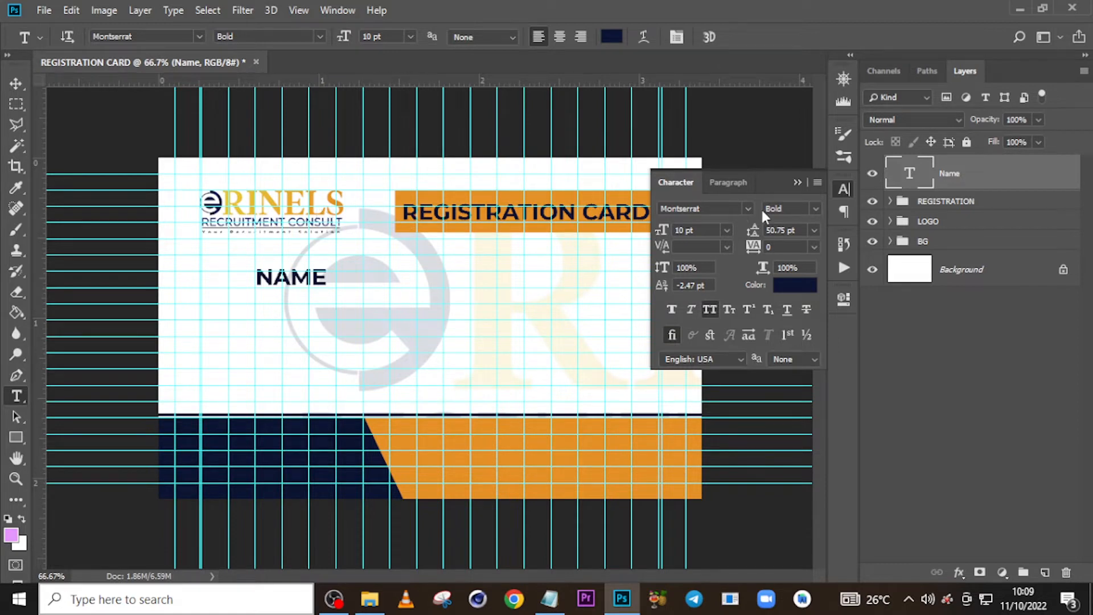
{"action": "left_click", "coordinate": [814, 209]}
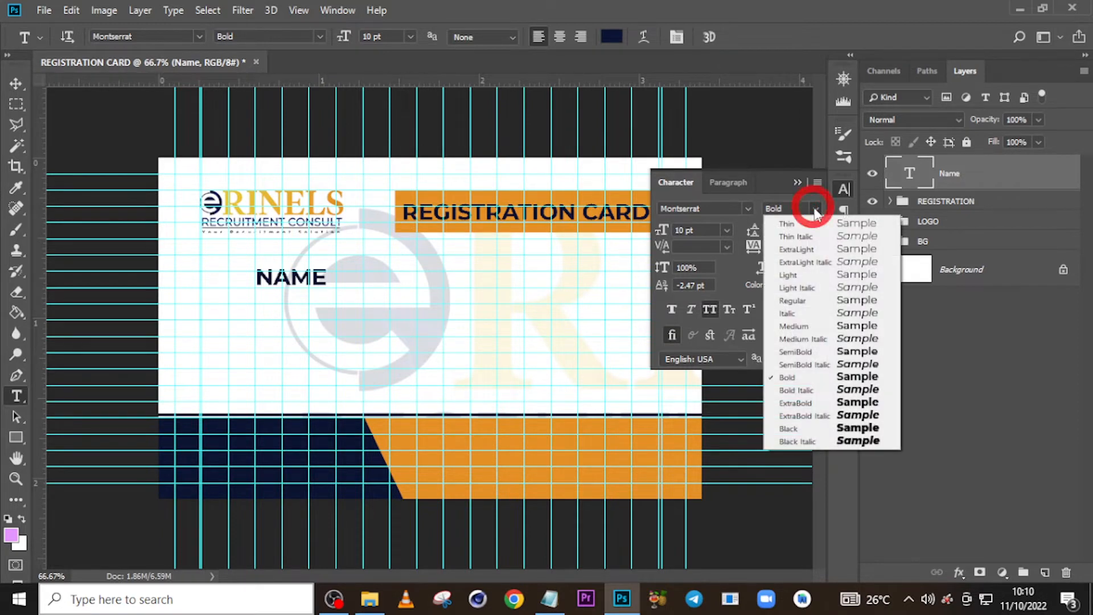
{"action": "left_click", "coordinate": [795, 327]}
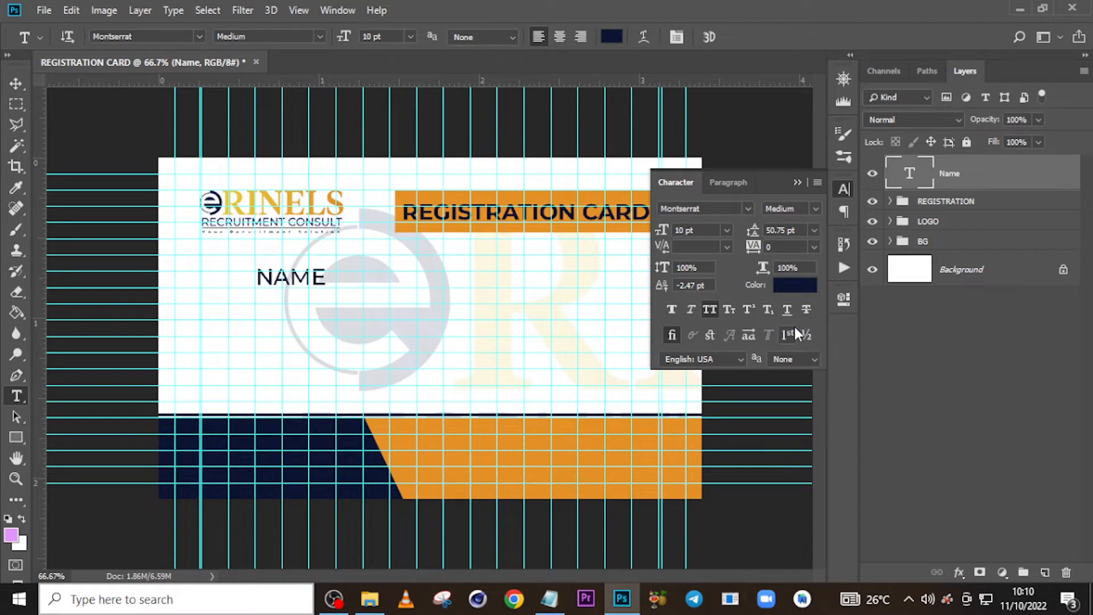
{"action": "left_click", "coordinate": [702, 228]}
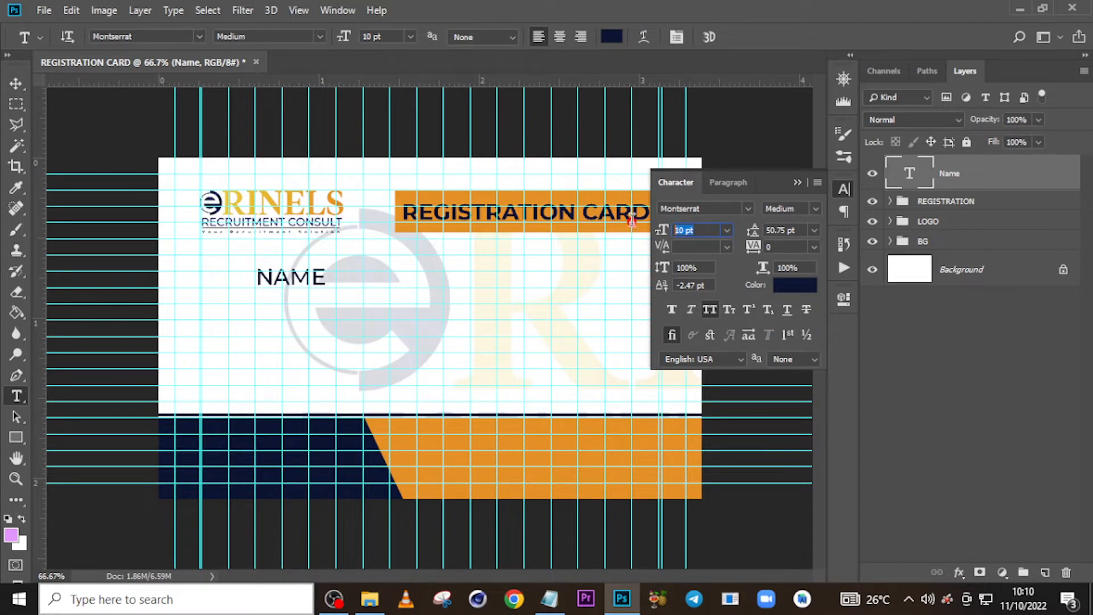
{"action": "left_click", "coordinate": [769, 247]}
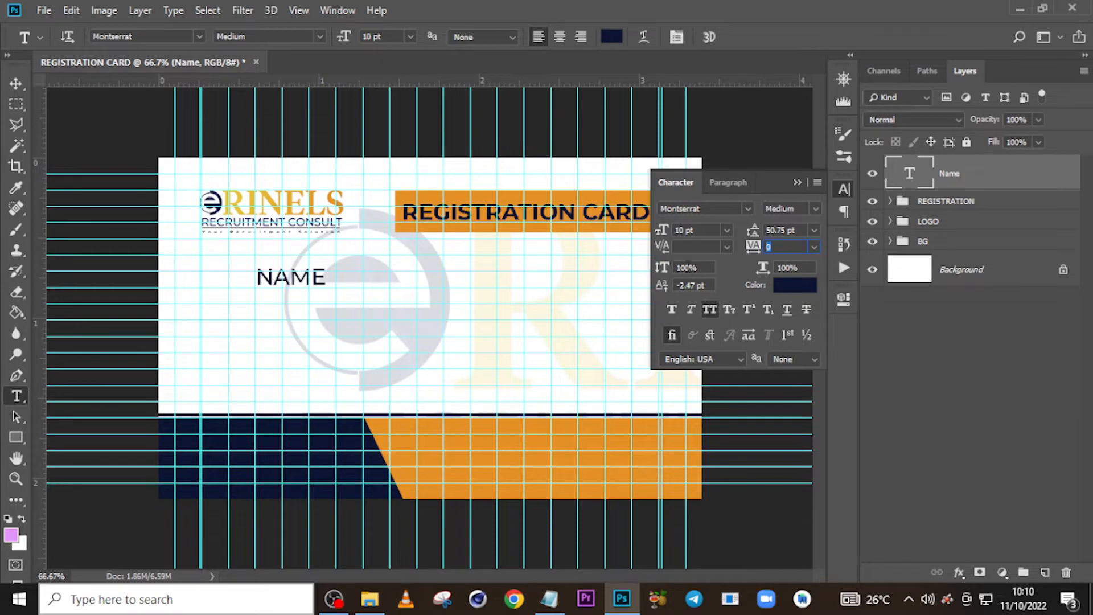
{"action": "left_click", "coordinate": [707, 311]}
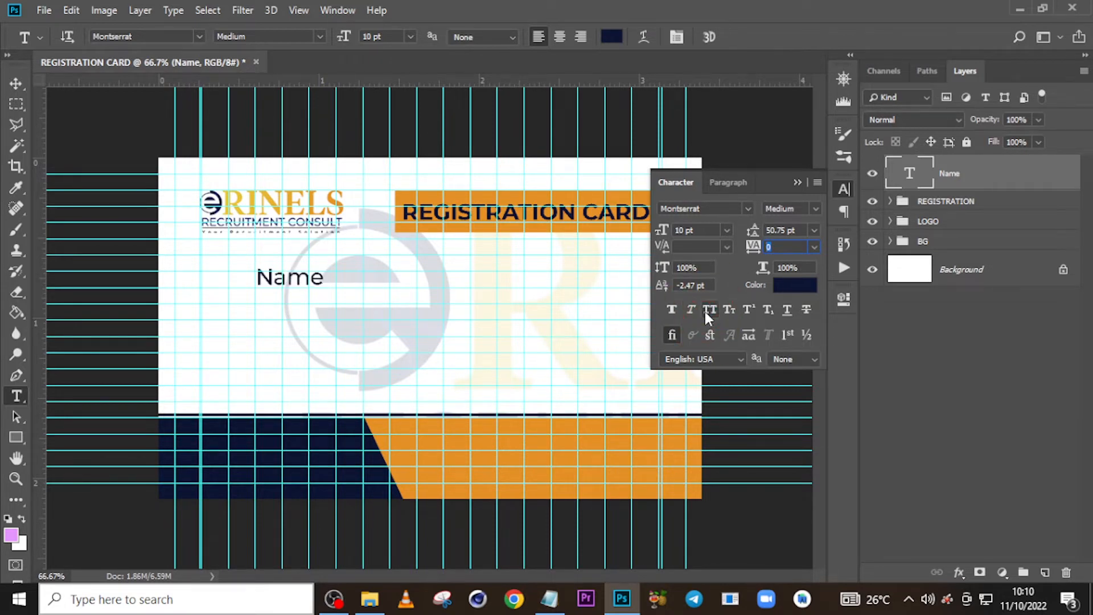
{"action": "left_click", "coordinate": [796, 288]}
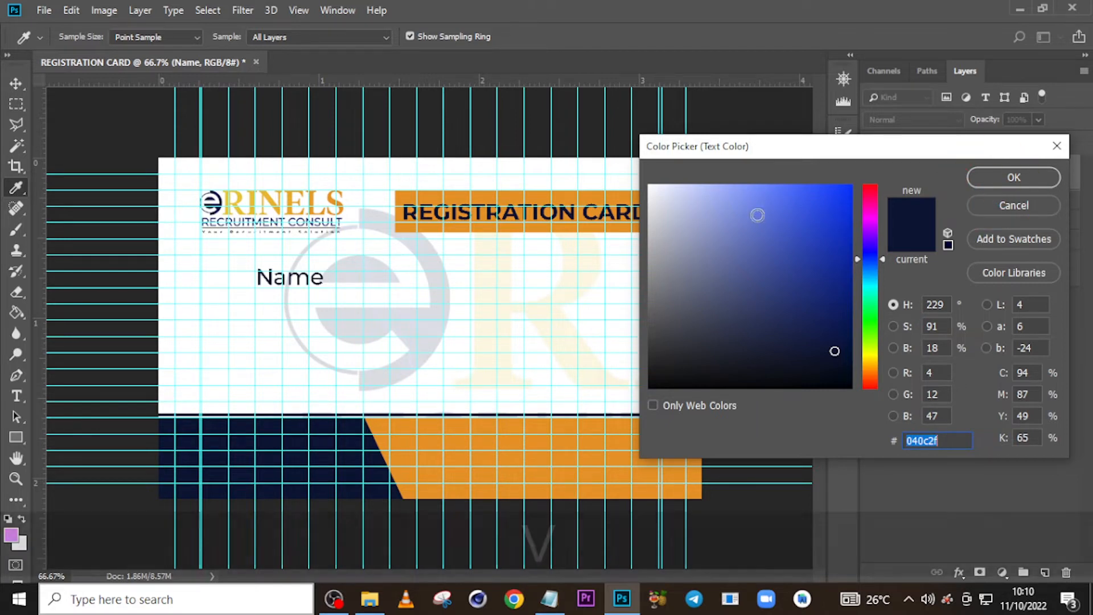
{"action": "left_click", "coordinate": [997, 178]}
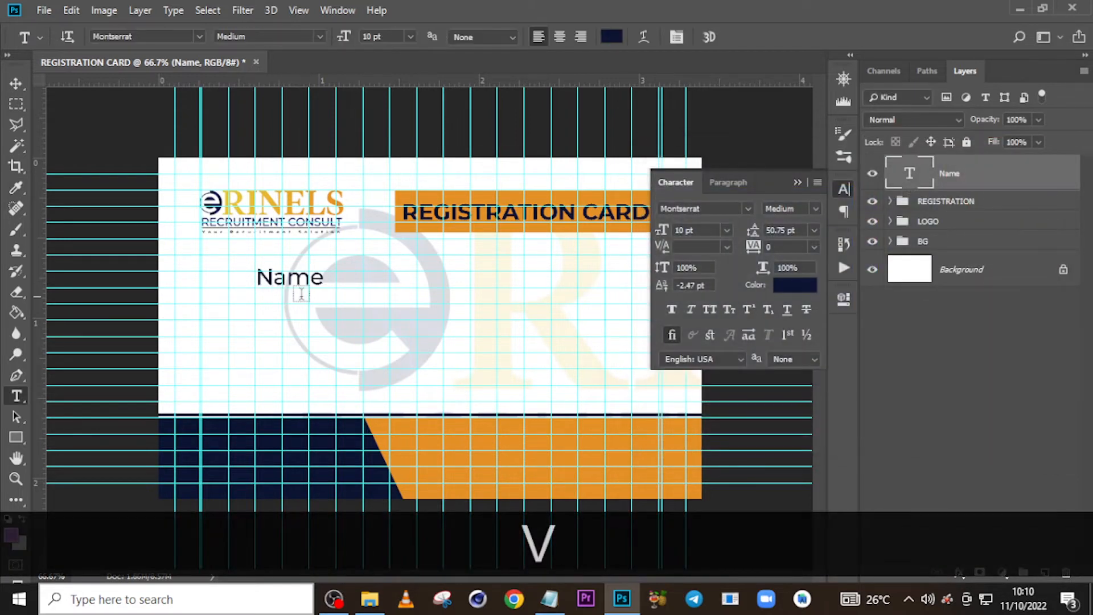
{"action": "key", "text": "v"}
{"action": "left_click_drag", "start_coordinate": [304, 277], "coordinate": [248, 276]}
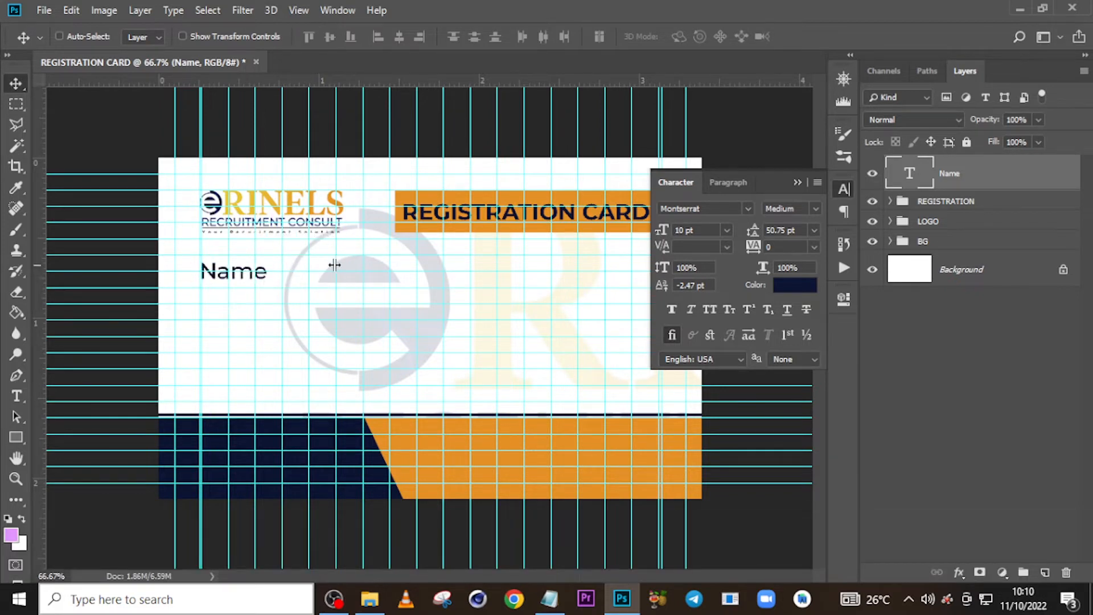
Draw a white rectangle about 661 × 62 px beside the Name label and nudge it left to align with the heading rectangle's right edge
{"action": "left_click", "coordinate": [17, 438]}
{"action": "left_click", "coordinate": [797, 182]}
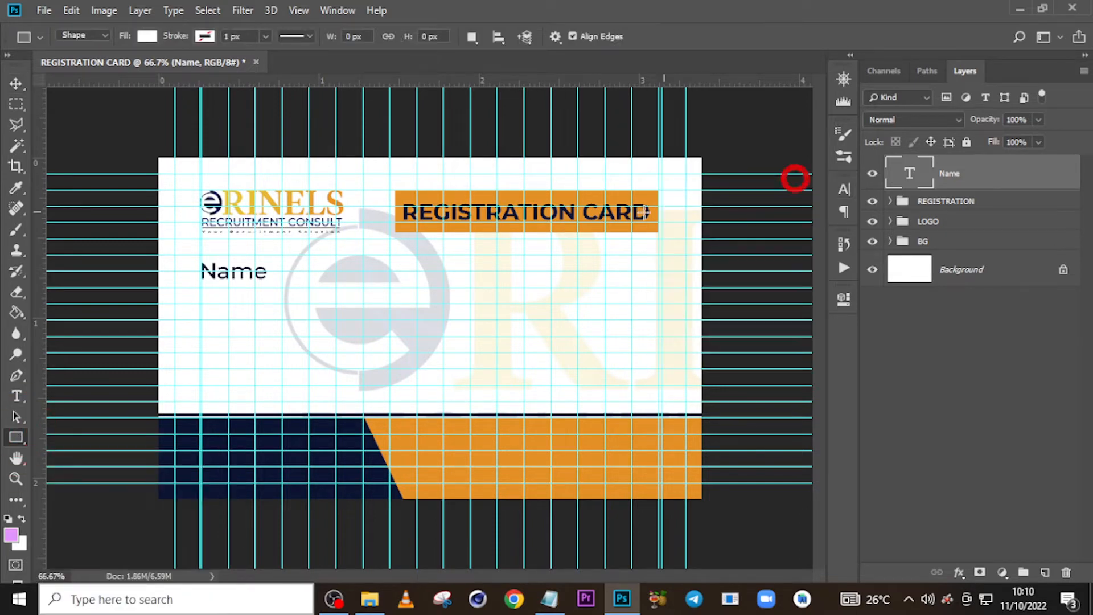
{"action": "left_click_drag", "start_coordinate": [310, 257], "coordinate": [661, 288]}
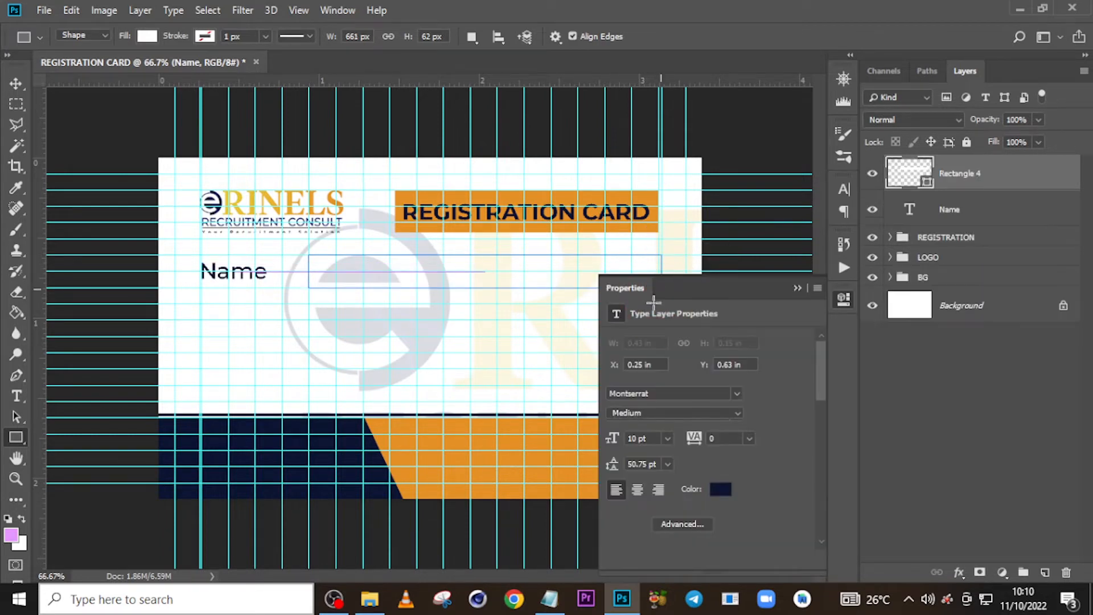
{"action": "left_click", "coordinate": [797, 288]}
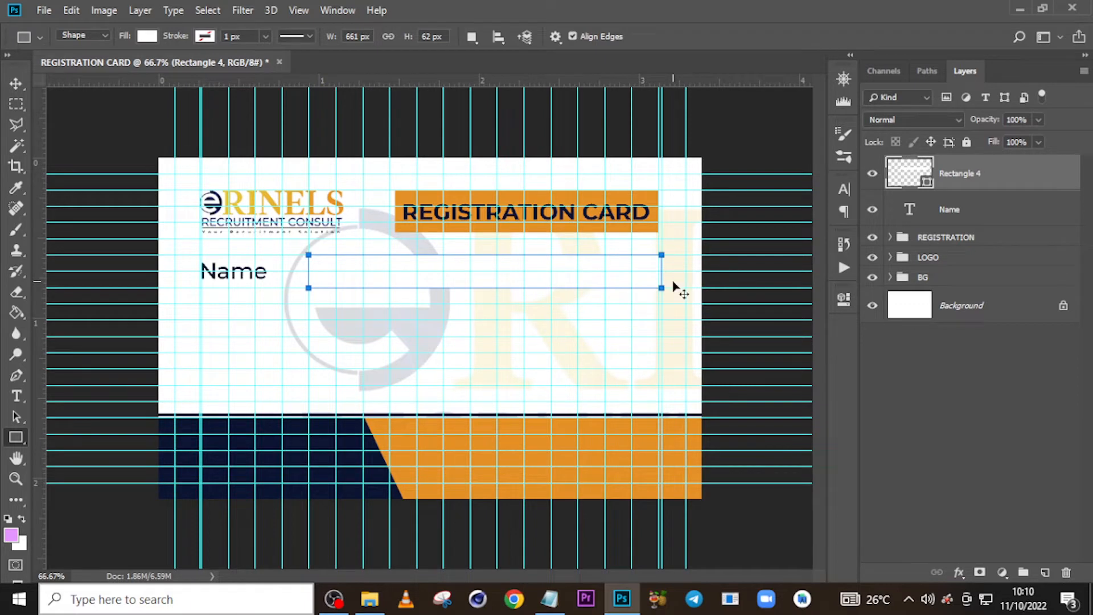
{"action": "key", "text": "v"}
{"action": "key", "text": "Left"}
{"action": "key", "text": "Left"}
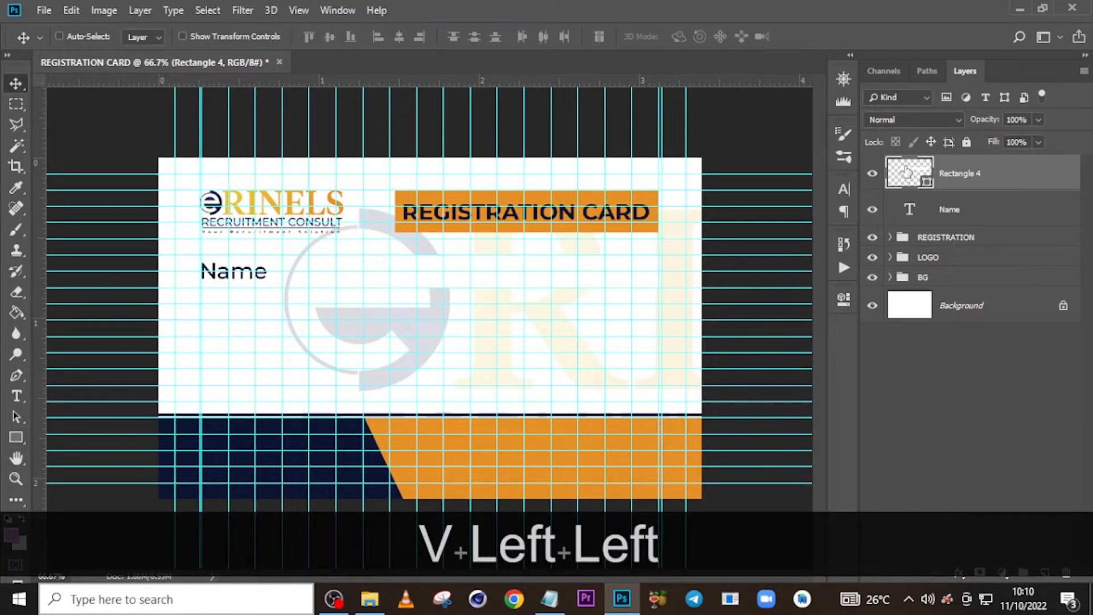
{"action": "key", "text": "u"}
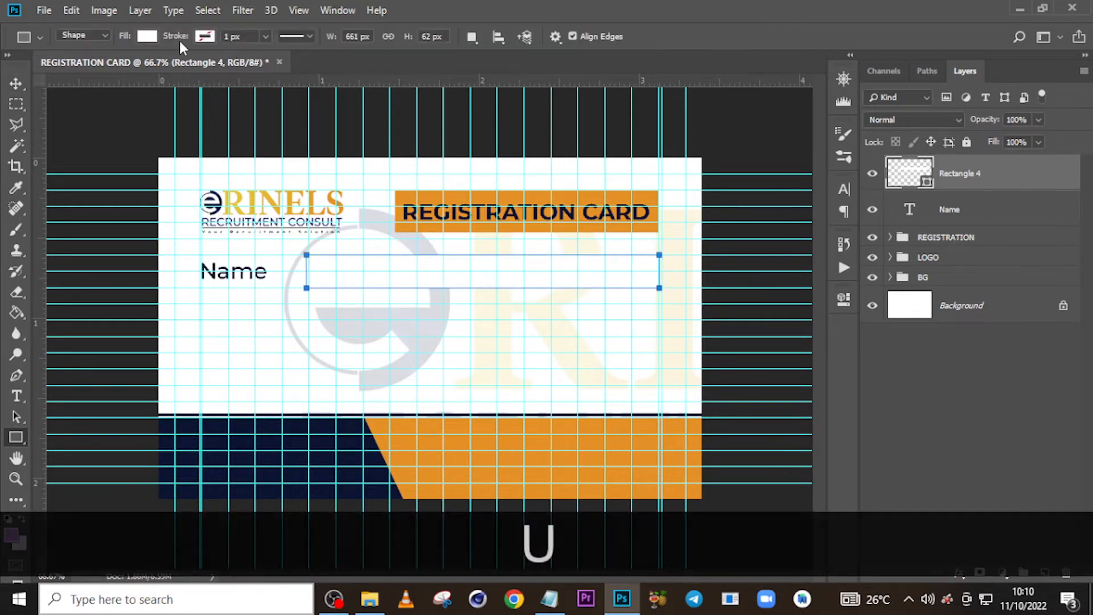
Remove the fill of the entry rectangle beside the Name label and give it a 4 px black stroke
{"action": "left_click", "coordinate": [146, 36]}
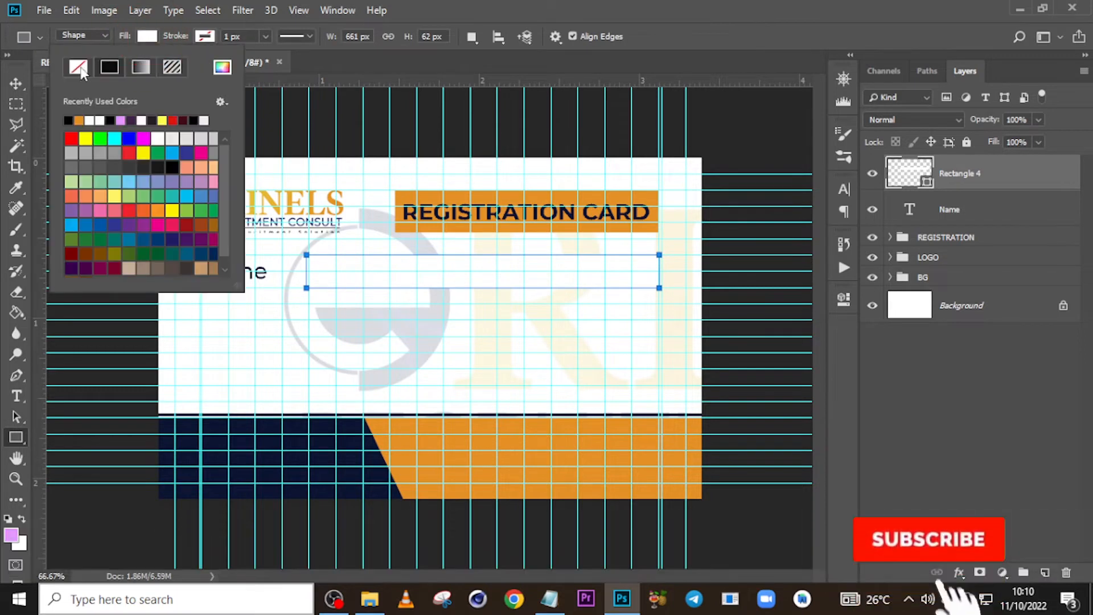
{"action": "left_click", "coordinate": [78, 67]}
{"action": "left_click", "coordinate": [204, 36]}
{"action": "left_click", "coordinate": [204, 37]}
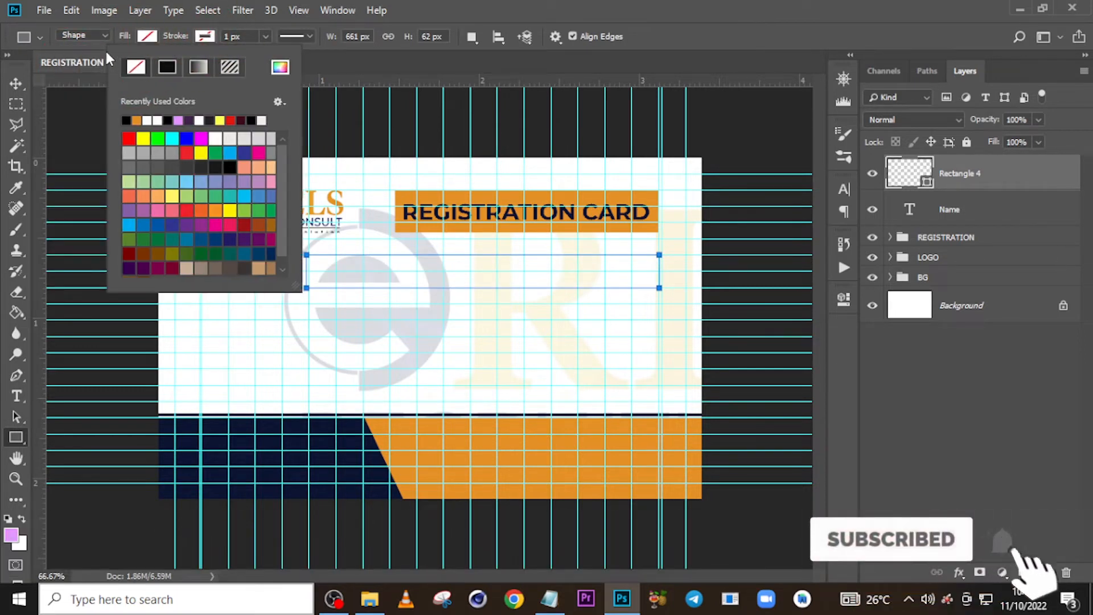
{"action": "left_click", "coordinate": [126, 120]}
{"action": "left_click", "coordinate": [243, 38]}
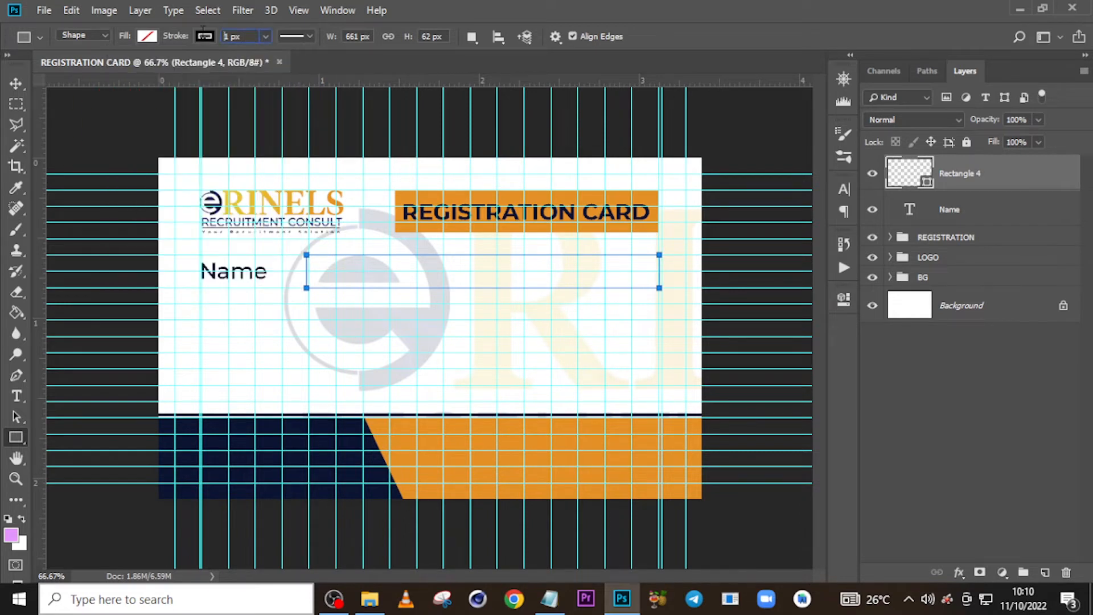
{"action": "type", "text": "4"}
{"action": "key", "text": "Return"}
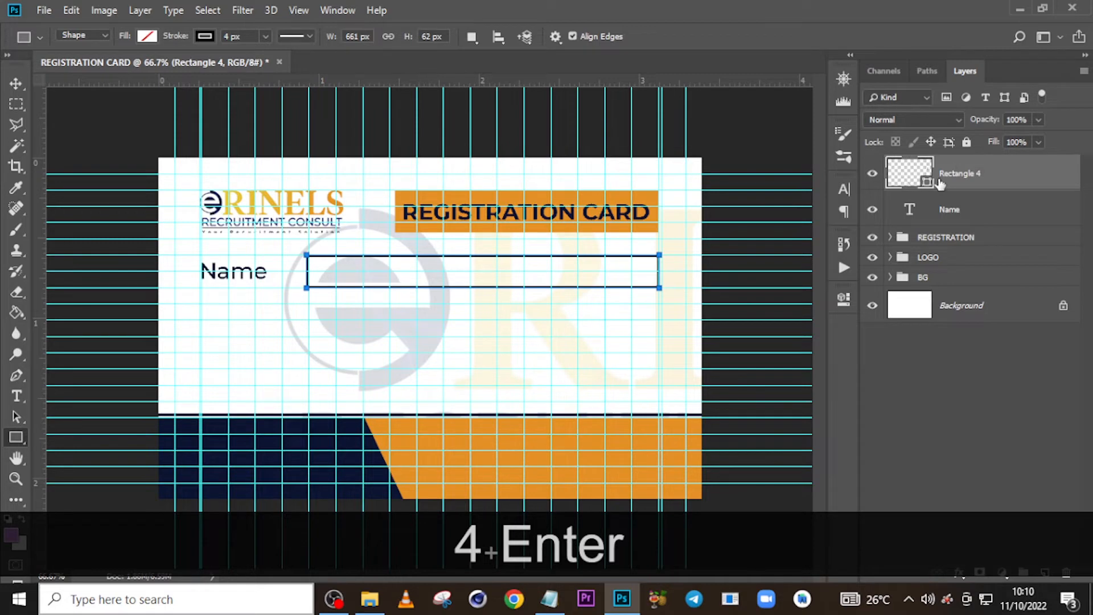
Nudge the entry rectangle slightly left and stretch its left edge towards the Name label, to about 106% width
{"action": "key", "text": "v"}
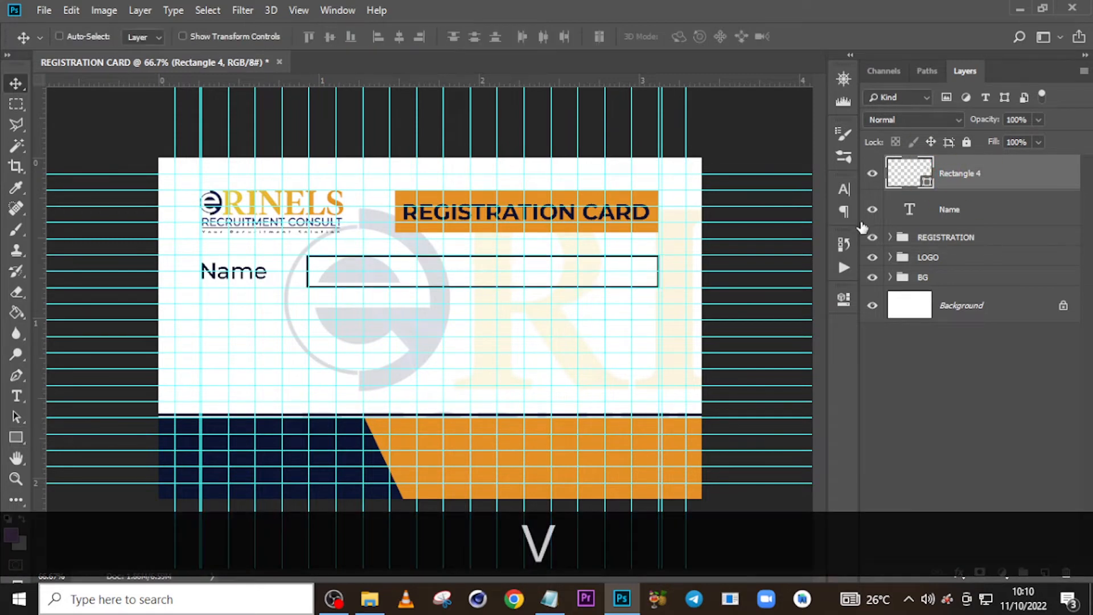
{"action": "key", "text": "Left"}
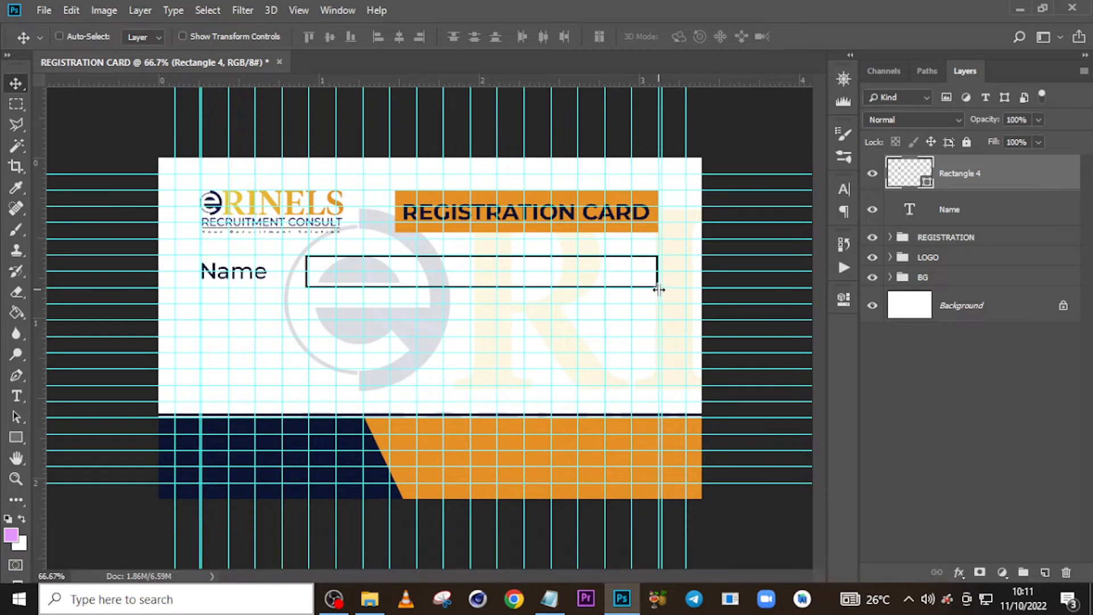
{"action": "key", "text": "ctrl"}
{"action": "key", "text": "ctrl+t"}
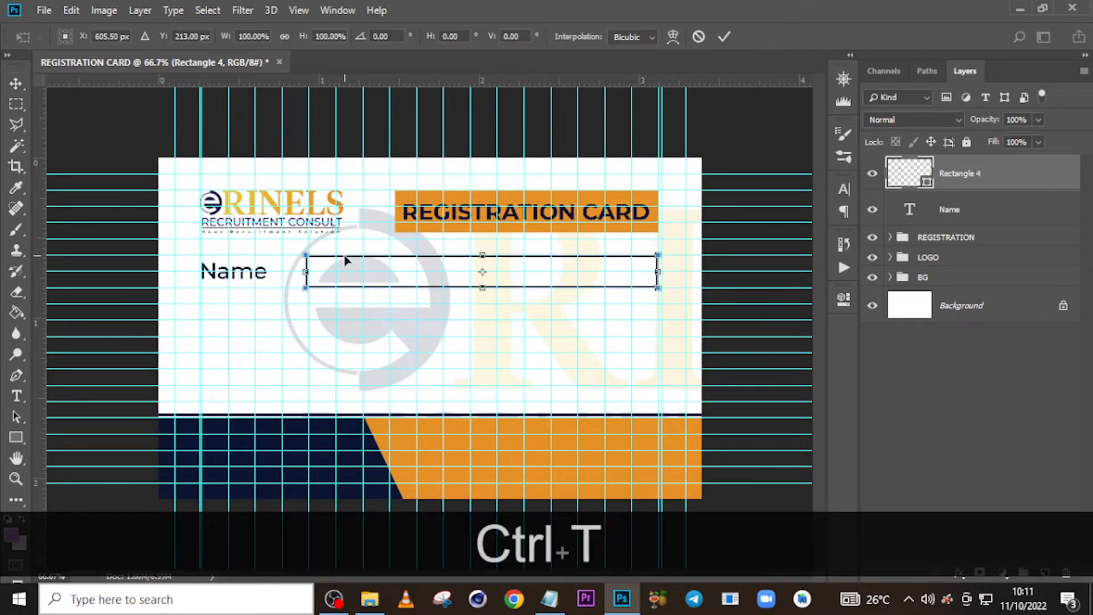
{"action": "left_click_drag", "start_coordinate": [306, 272], "coordinate": [284, 272]}
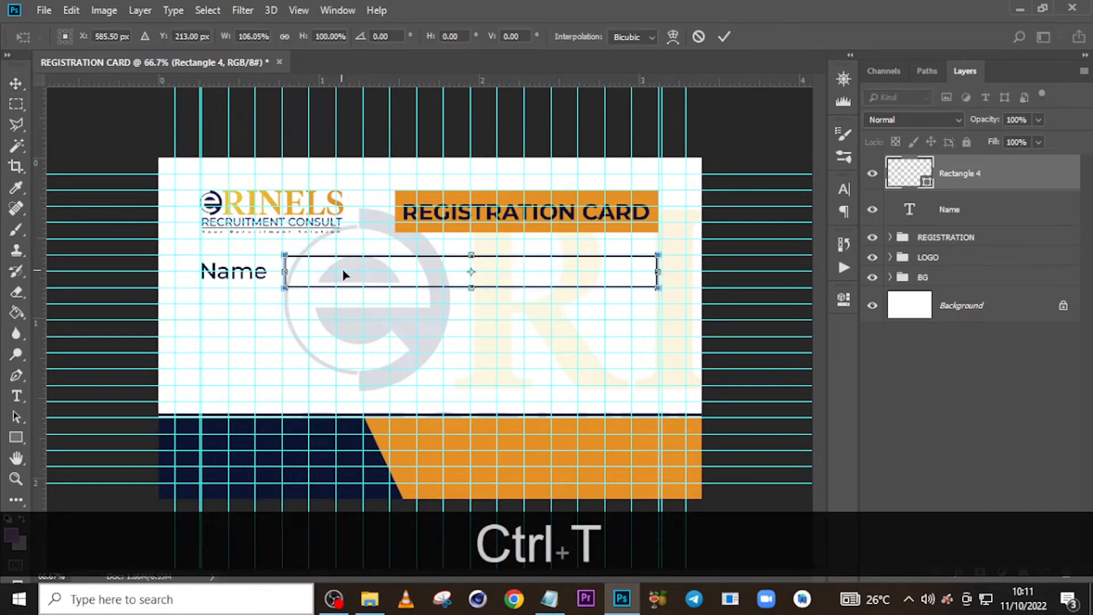
{"action": "key", "text": "Return"}
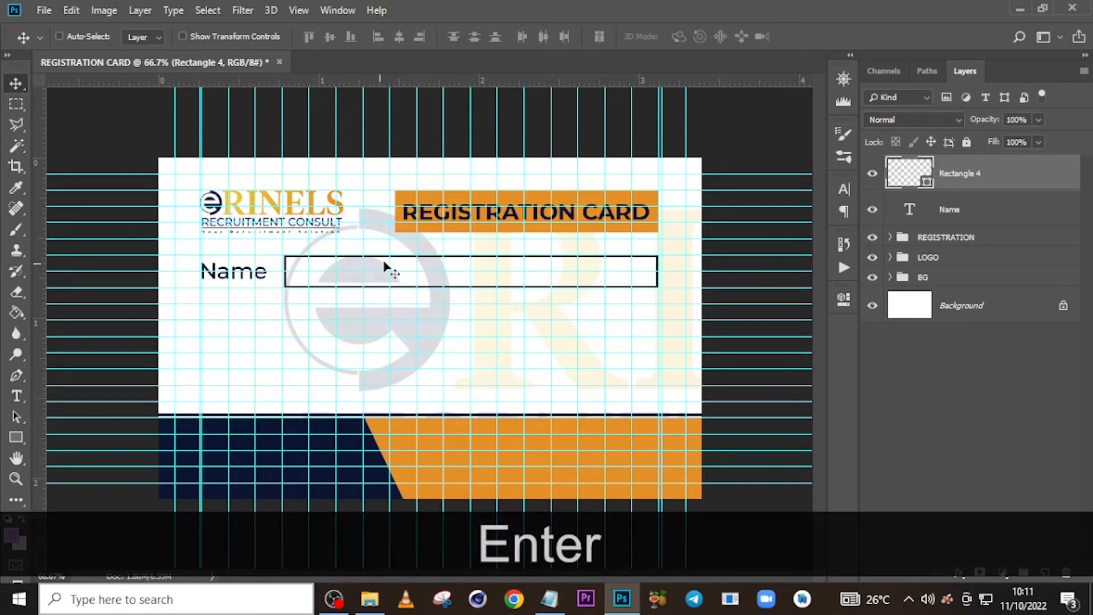
Group the Rectangle 4 and Name layers and name the group NAME
{"action": "left_click", "coordinate": [948, 209], "text": "ctrl"}
{"action": "key", "text": "ctrl+g"}
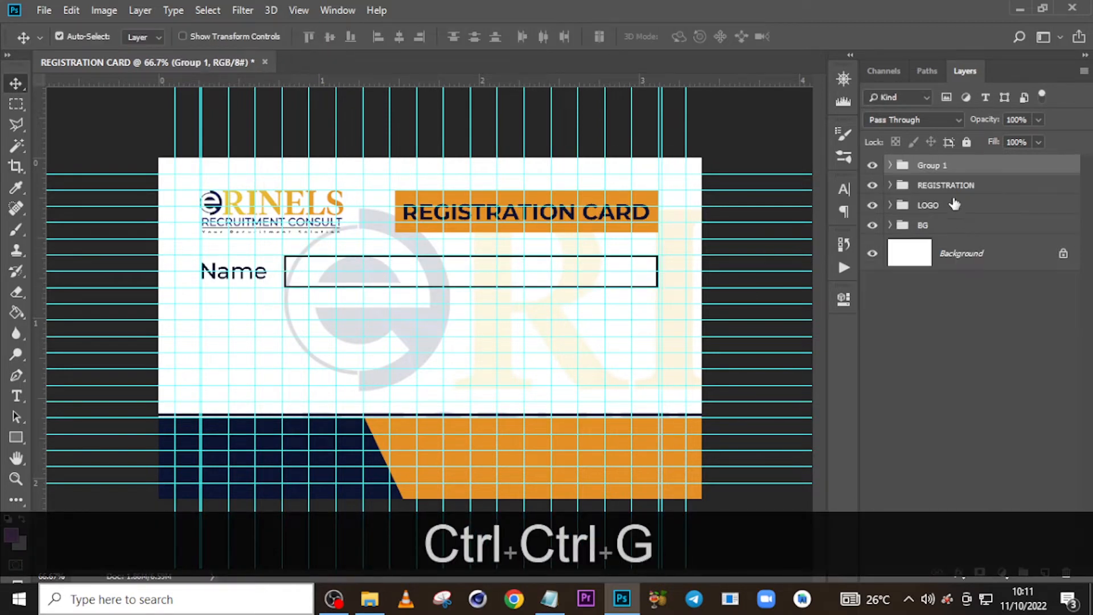
{"action": "double_click", "coordinate": [927, 165]}
{"action": "type", "text": "NA"}
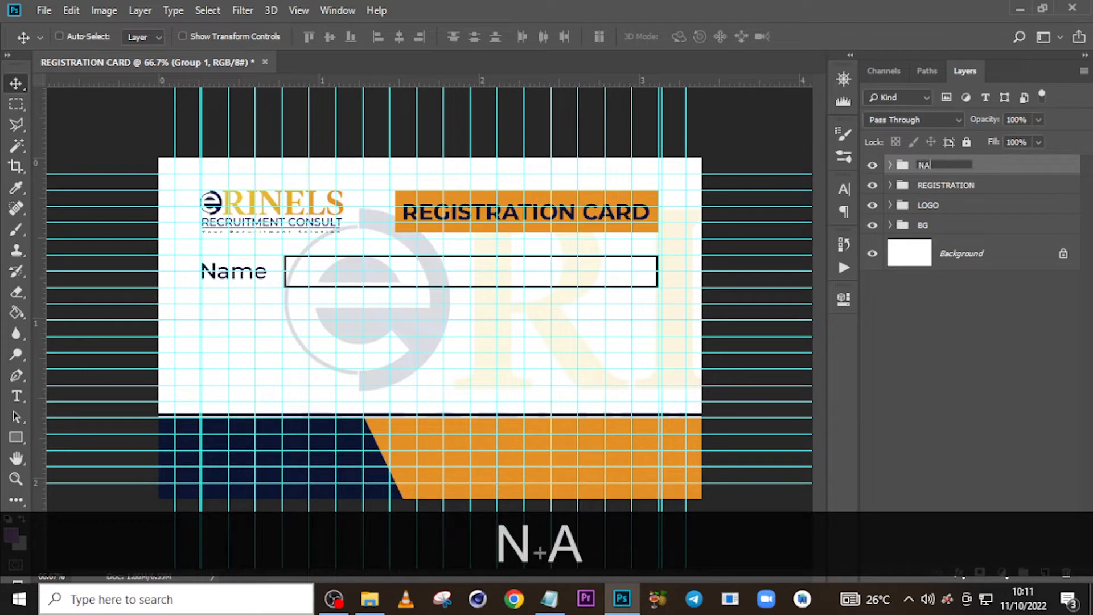
{"action": "type", "text": "ME"}
{"action": "key", "text": "Return"}
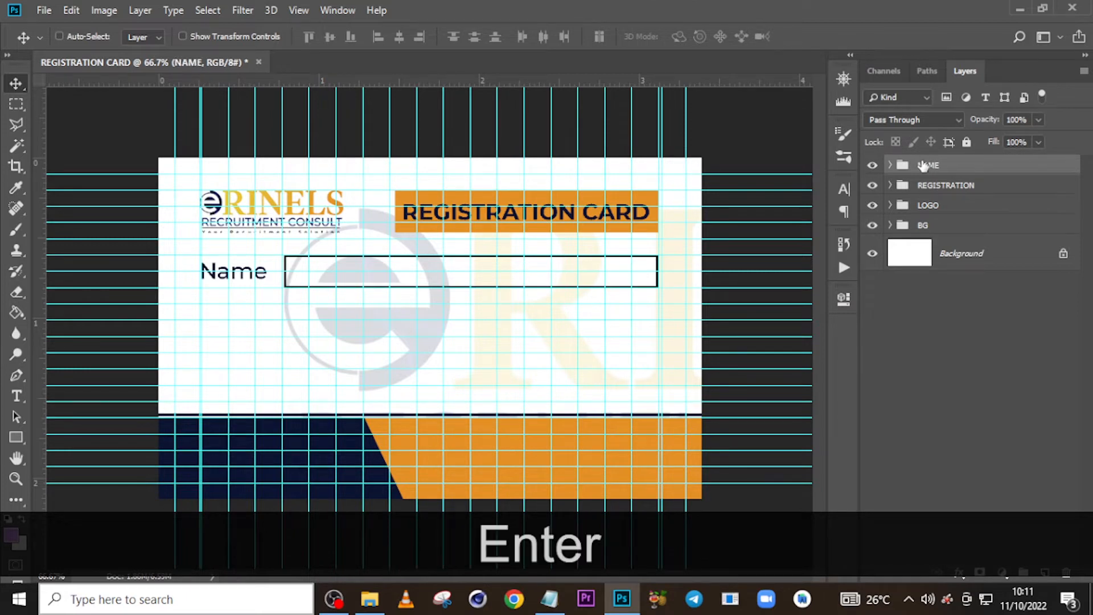
Duplicate the NAME group about 0.3 in below the original and shift both groups down towards the footer line
{"action": "key", "text": "ctrl+j"}
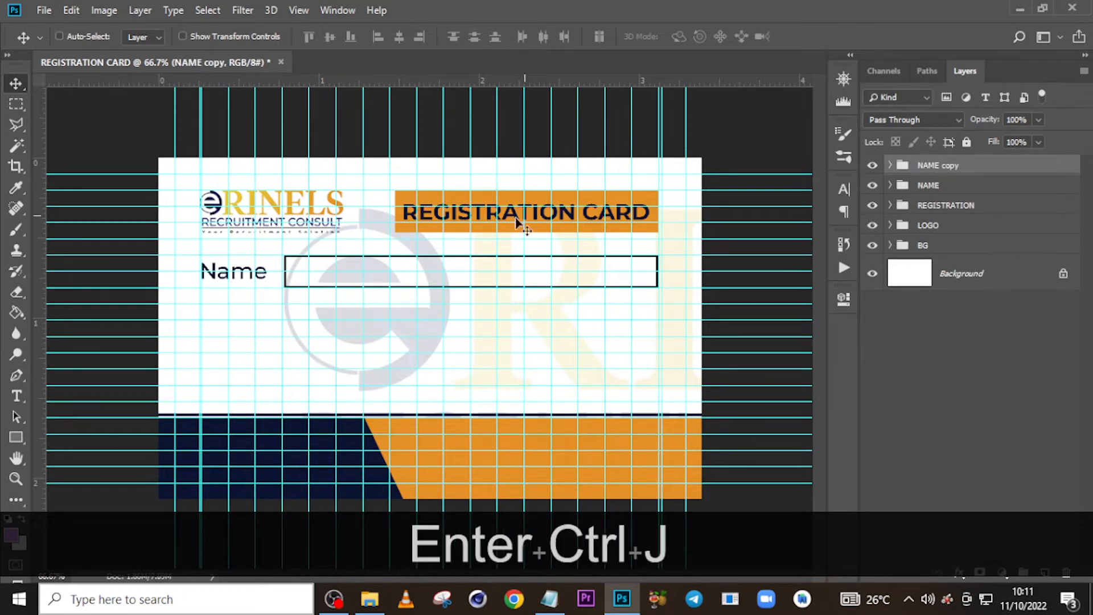
{"action": "left_click_drag", "start_coordinate": [408, 279], "coordinate": [409, 326]}
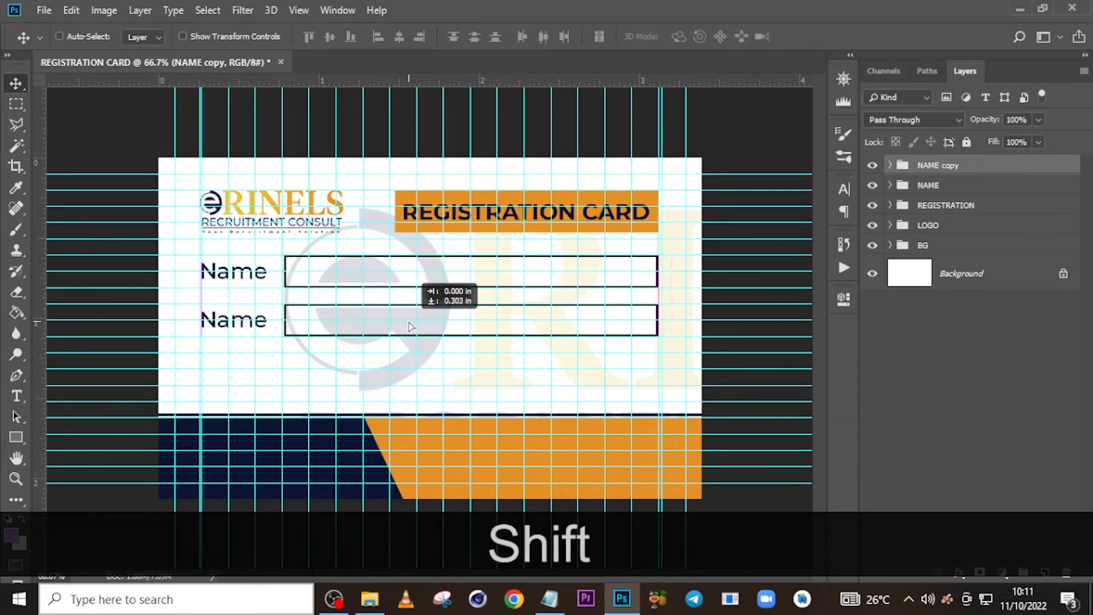
{"action": "left_click", "coordinate": [928, 185], "text": "ctrl+shift"}
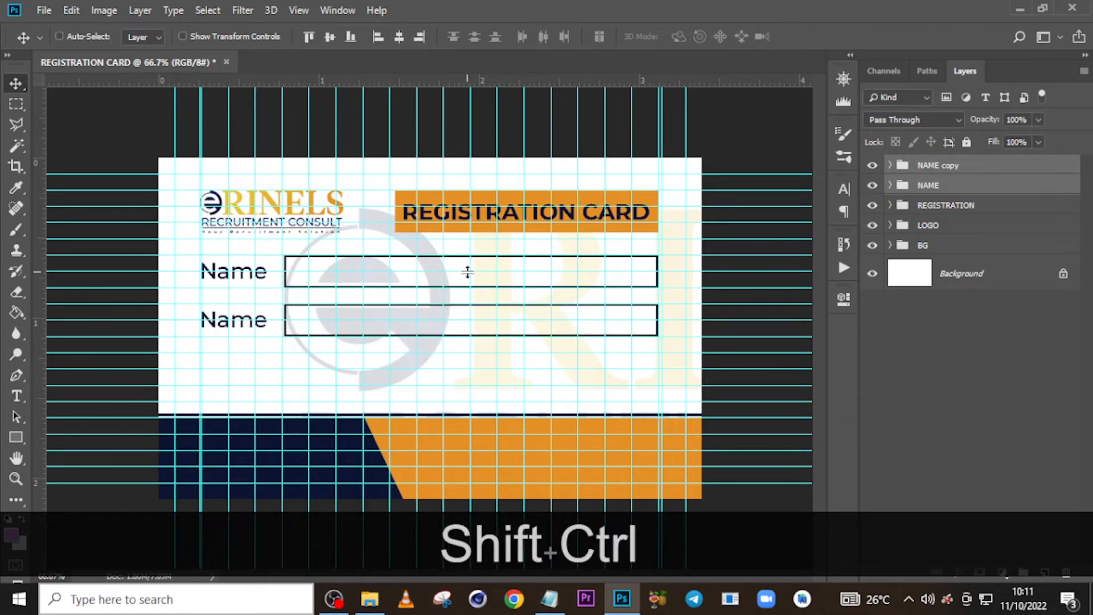
{"action": "left_click_drag", "start_coordinate": [457, 269], "coordinate": [459, 290]}
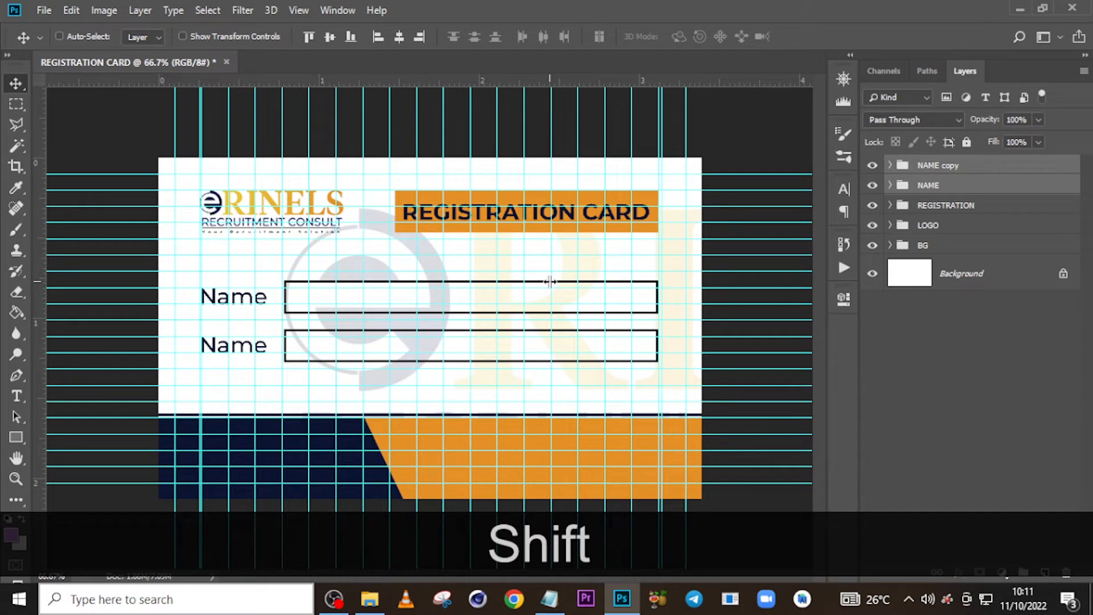
{"action": "key", "text": "Down"}
{"action": "key", "text": "Down"}
{"action": "key", "text": "Down"}
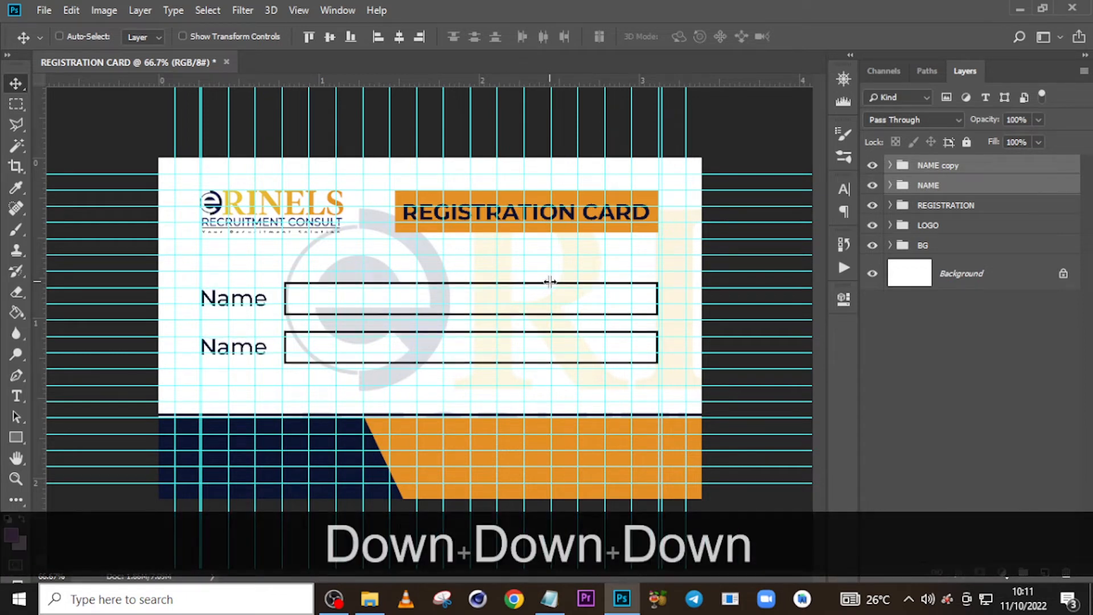
{"action": "key", "text": "Down"}
{"action": "key", "text": "Down"}
{"action": "key", "text": "Down"}
{"action": "key", "text": "Down"}
{"action": "key", "text": "Down"}
{"action": "key", "text": "Down"}
{"action": "key", "text": "Down"}
{"action": "key", "text": "Down"}
{"action": "key", "text": "Down"}
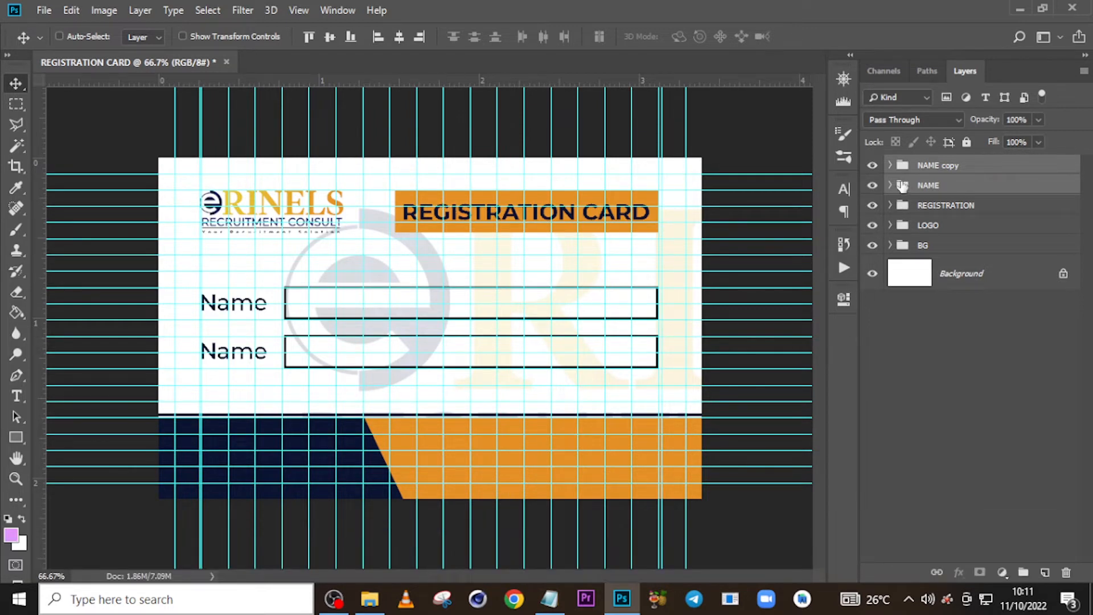
Rename the NAME copy group to Agent Name, using the text copied from 145.txt in Notepad
{"action": "double_click", "coordinate": [933, 165]}
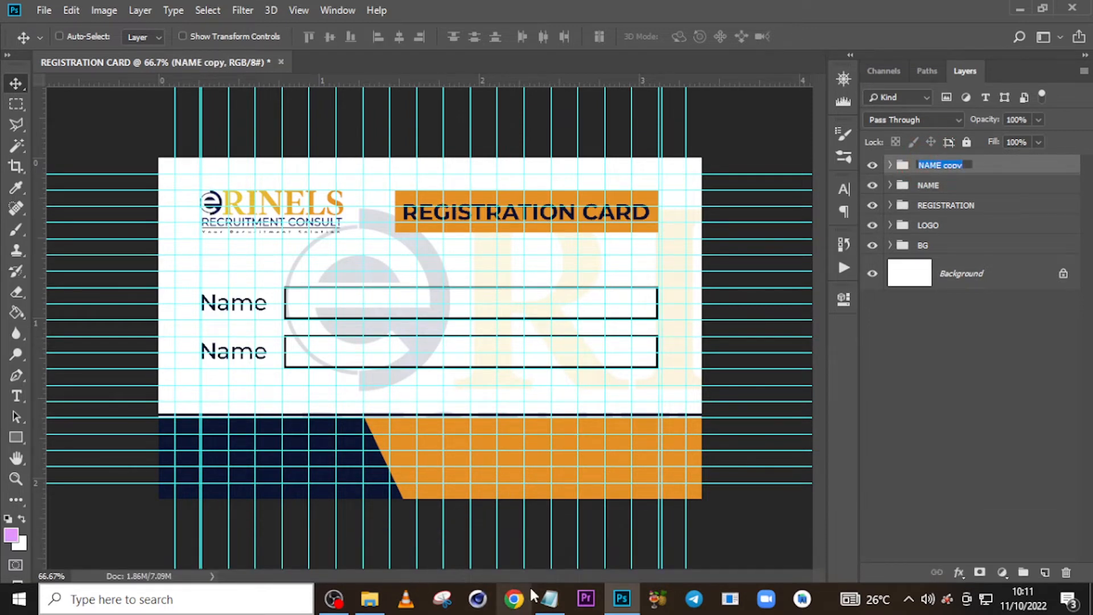
{"action": "left_click", "coordinate": [548, 597]}
{"action": "left_click_drag", "start_coordinate": [555, 214], "coordinate": [472, 228]}
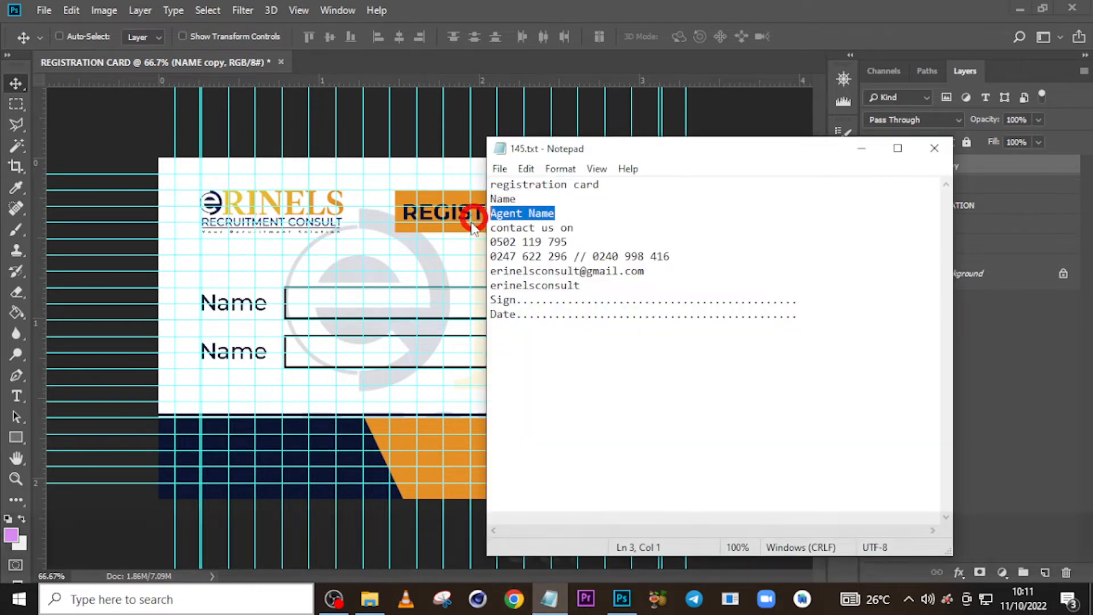
{"action": "key", "text": "ctrl+c"}
{"action": "left_click", "coordinate": [811, 126]}
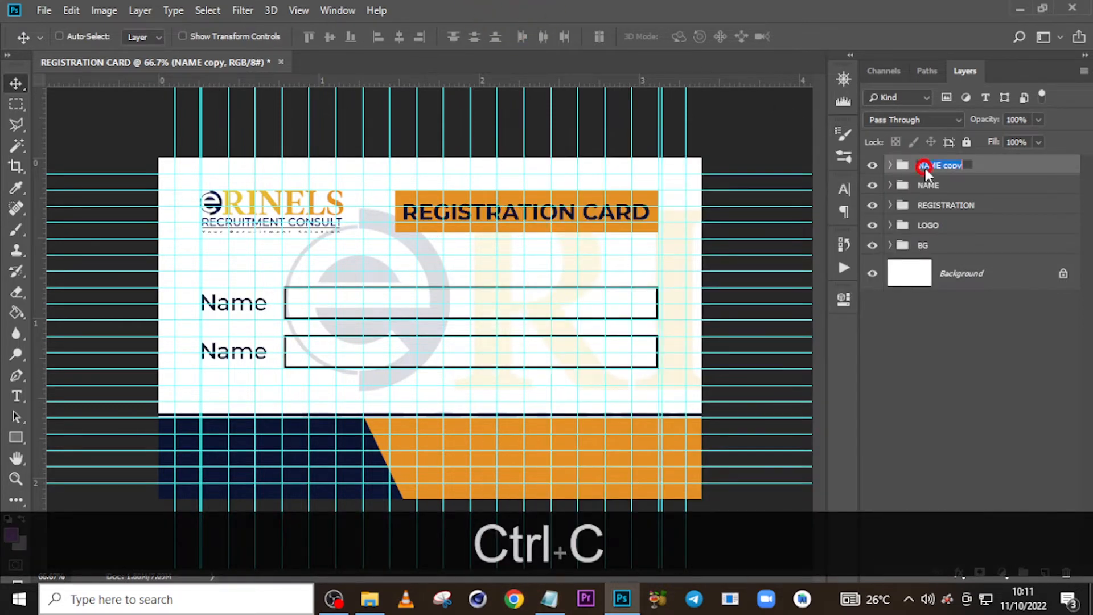
{"action": "key", "text": "ctrl+v"}
Expand the Agent Name group and replace its label text with Agent Name
{"action": "left_click", "coordinate": [890, 165]}
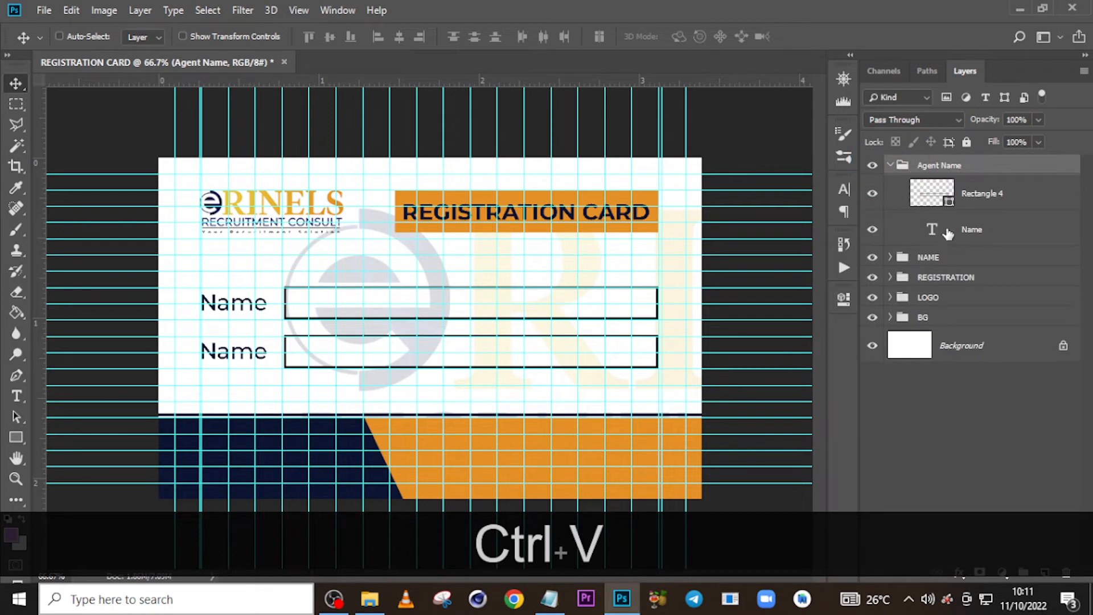
{"action": "double_click", "coordinate": [931, 231]}
{"action": "key", "text": "ctrl+v"}
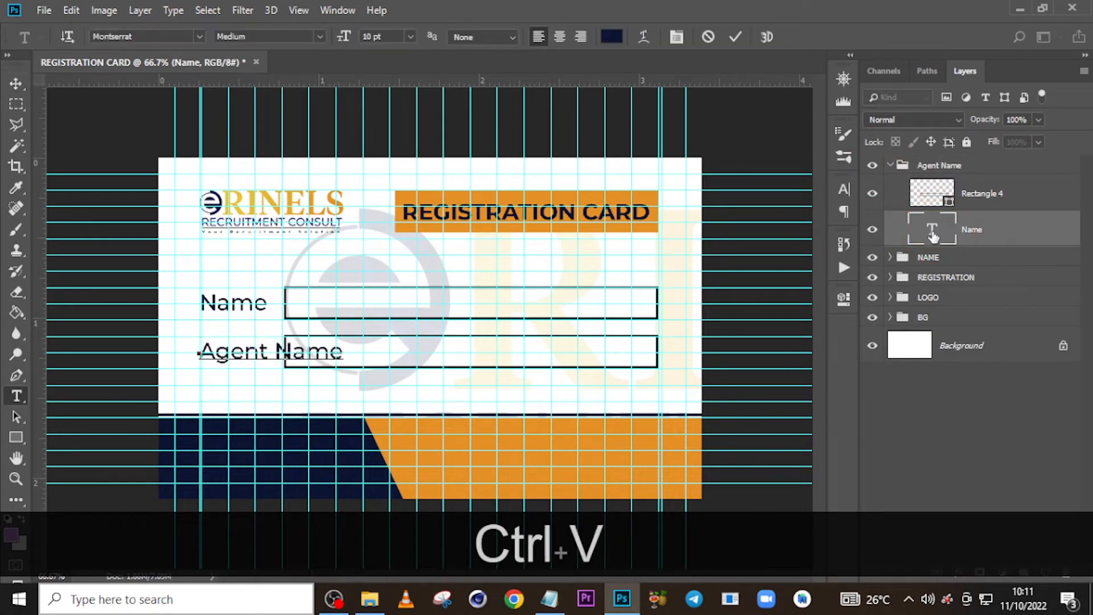
{"action": "left_click", "coordinate": [933, 237]}
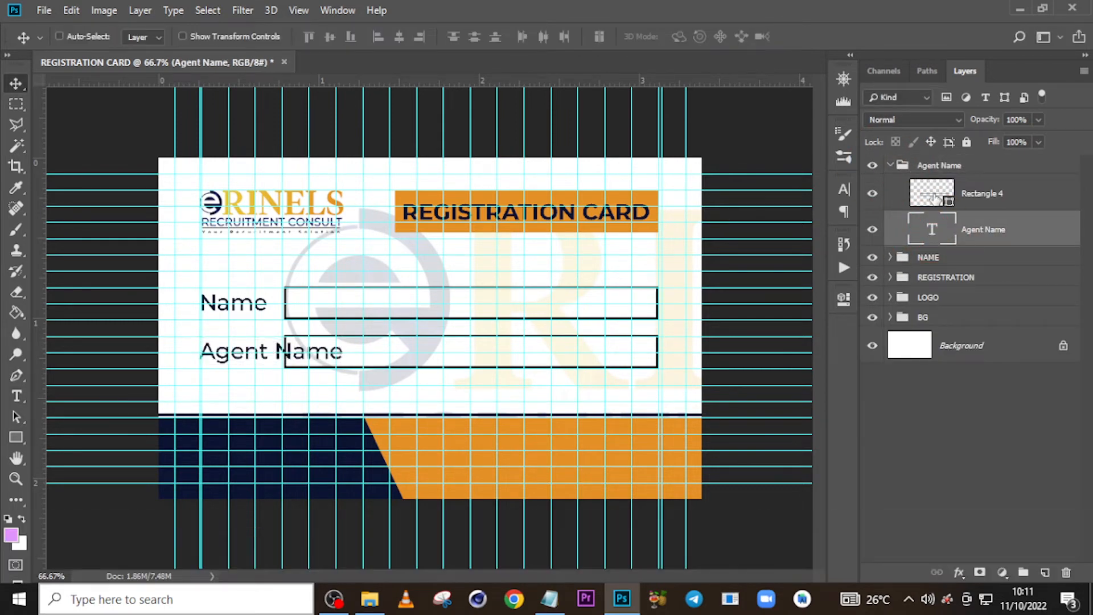
Shorten the Agent Name entry rectangle from its left edge so it starts just past the label
{"action": "left_click", "coordinate": [927, 197]}
{"action": "key", "text": "ctrl+t"}
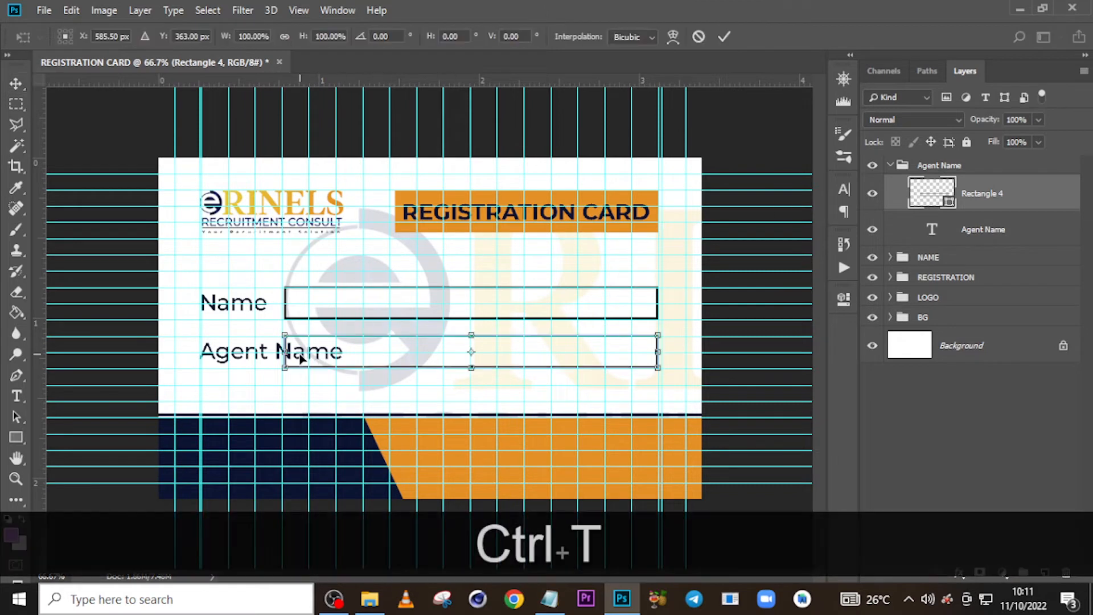
{"action": "left_click_drag", "start_coordinate": [284, 351], "coordinate": [363, 352]}
{"action": "key", "text": "Return"}
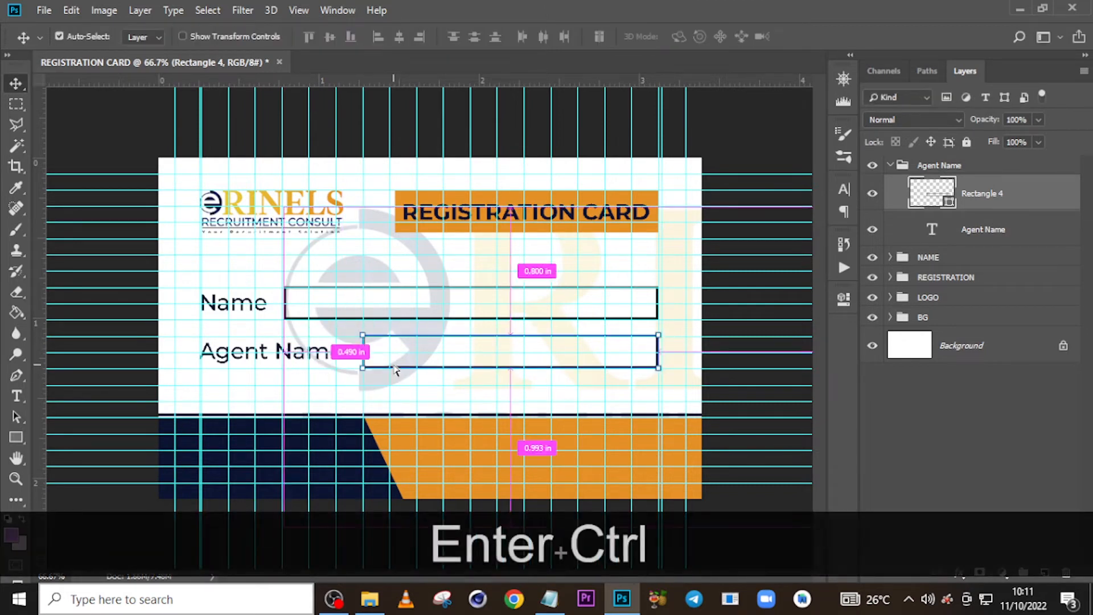
Hide the guides and collapse the Agent Name group
{"action": "key", "text": "ctrl+h"}
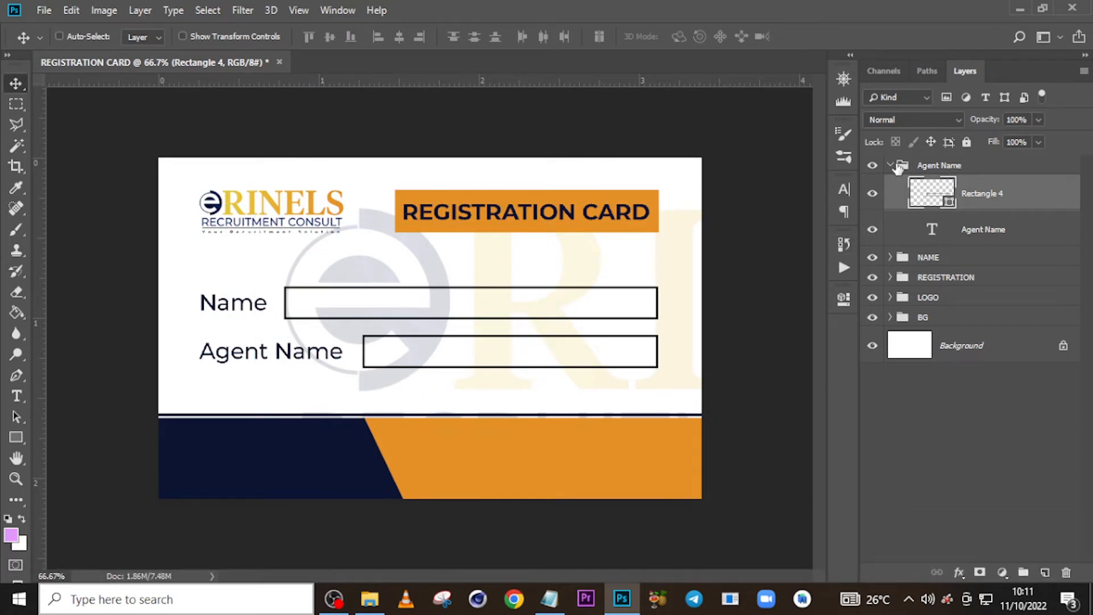
{"action": "left_click", "coordinate": [886, 166]}
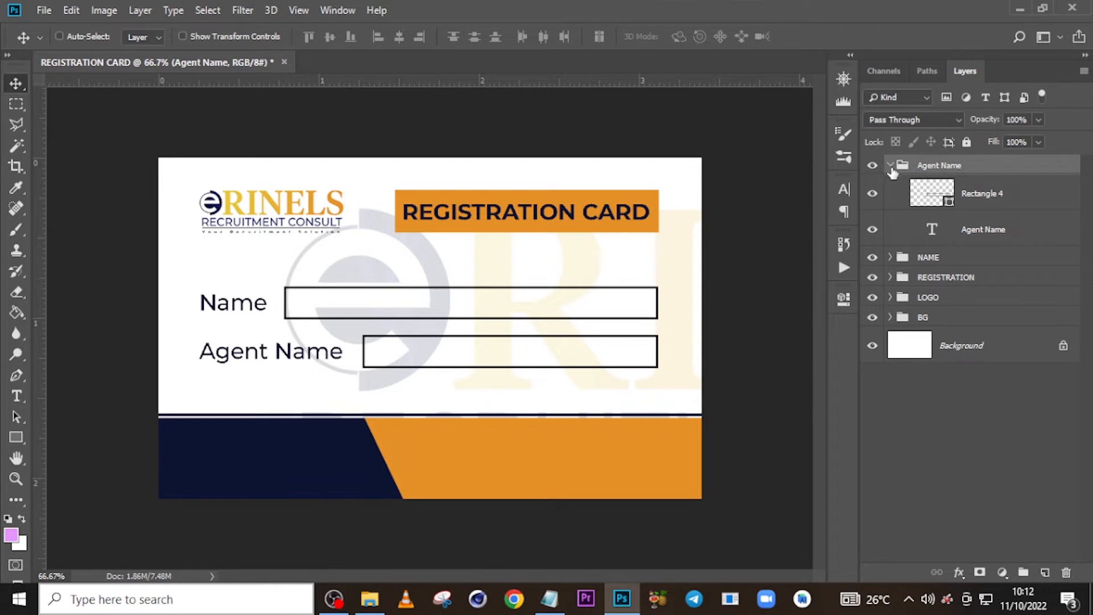
{"action": "left_click", "coordinate": [890, 166]}
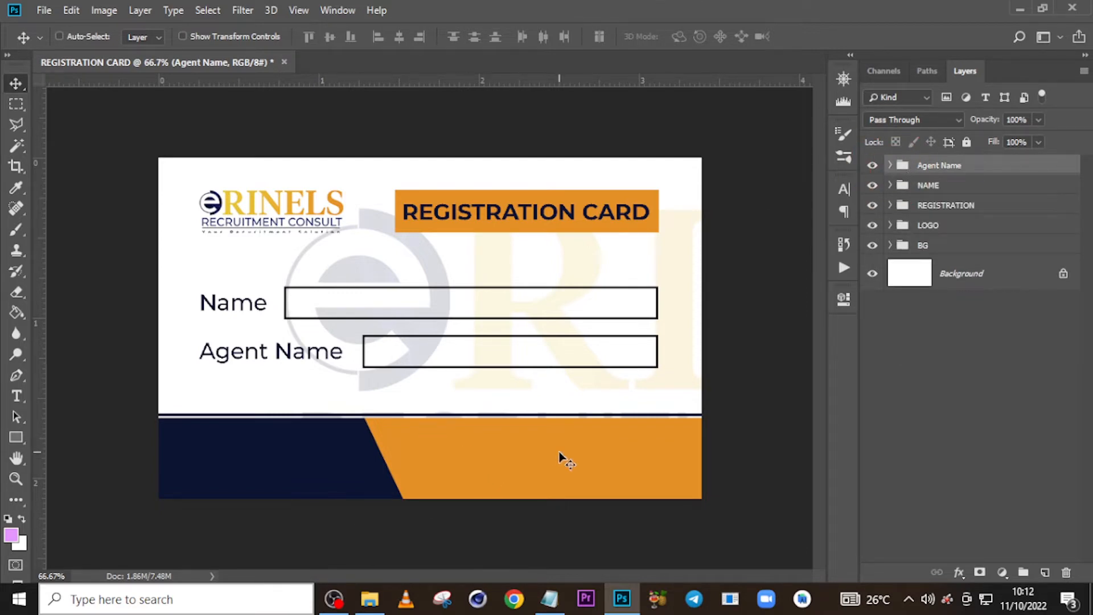
Add a text layer reading contact us on, copied from 145.txt in Notepad, and place it at the upper left of the orange footer area
{"action": "key", "text": "t"}
{"action": "left_click", "coordinate": [473, 448]}
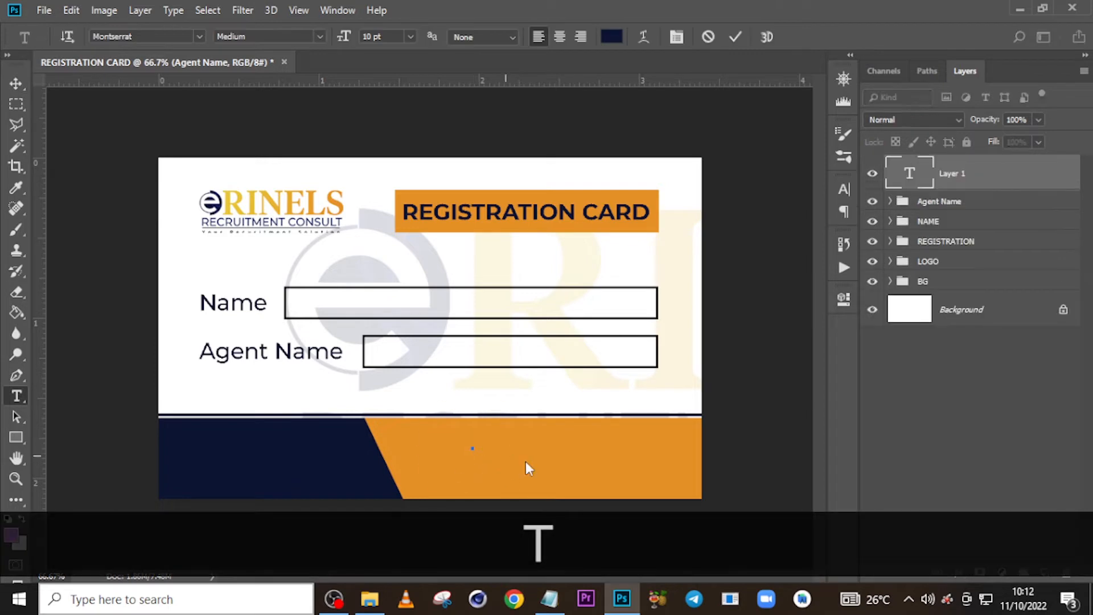
{"action": "left_click", "coordinate": [549, 598]}
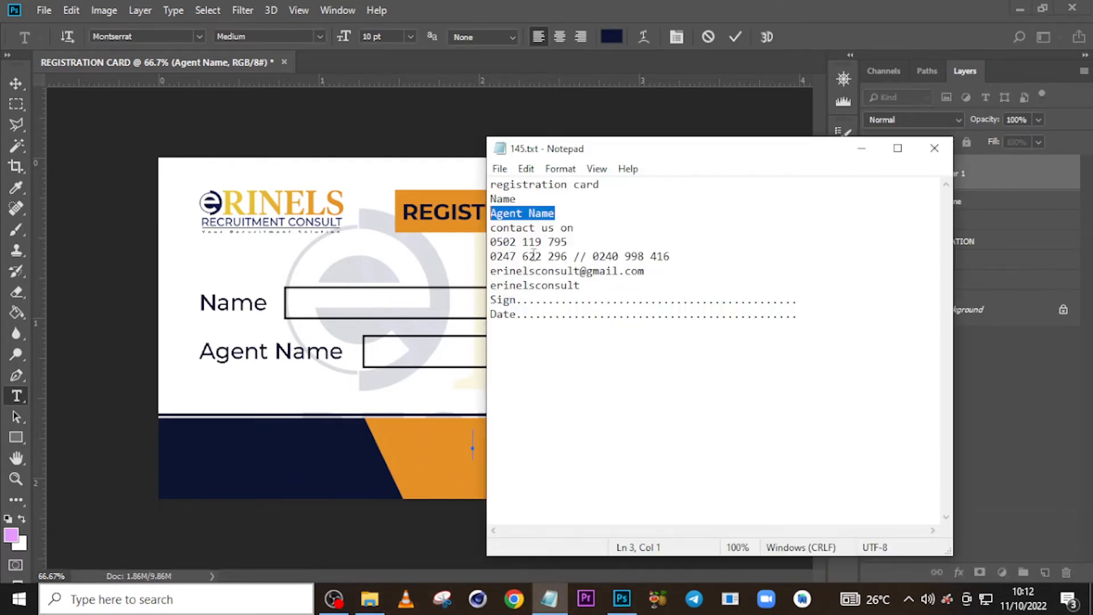
{"action": "left_click_drag", "start_coordinate": [585, 230], "coordinate": [478, 227]}
{"action": "key", "text": "ctrl+c"}
{"action": "left_click", "coordinate": [476, 8]}
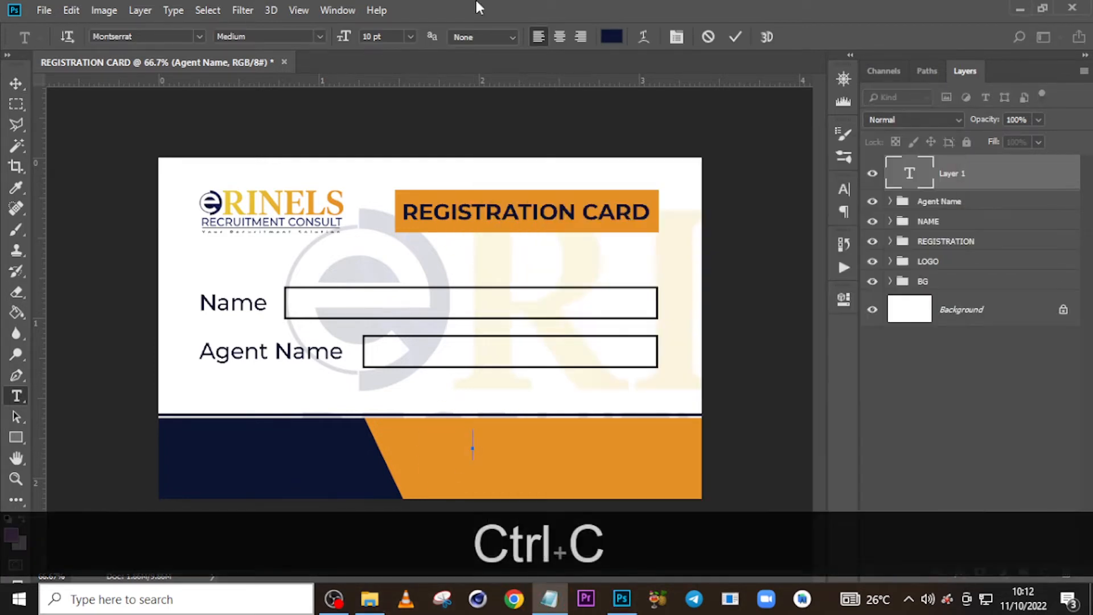
{"action": "key", "text": "ctrl+v"}
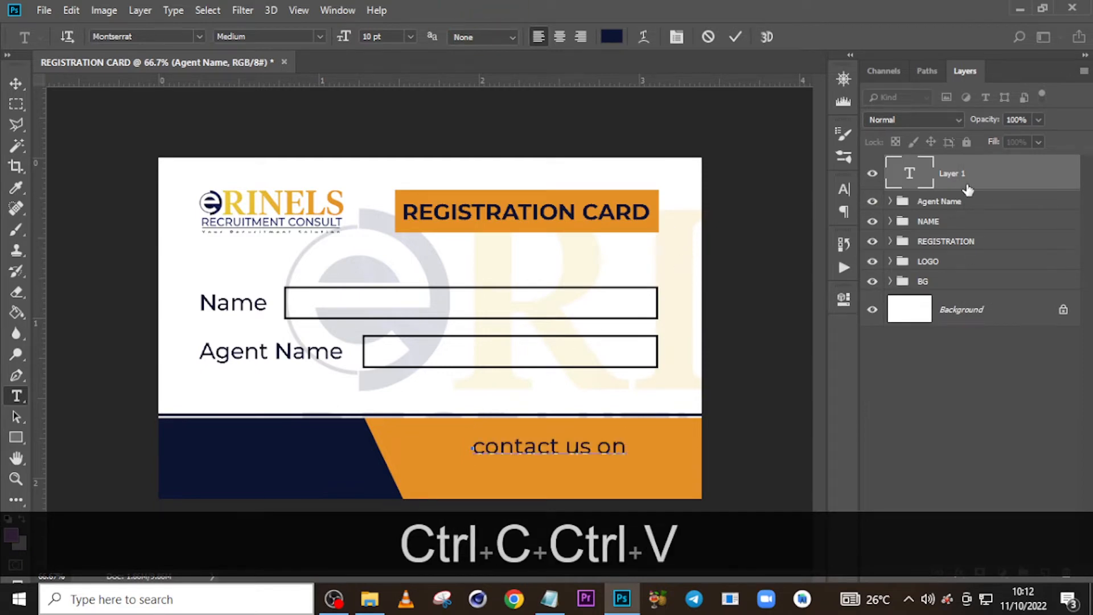
{"action": "left_click", "coordinate": [968, 185]}
{"action": "key", "text": "v"}
{"action": "left_click_drag", "start_coordinate": [570, 455], "coordinate": [510, 448]}
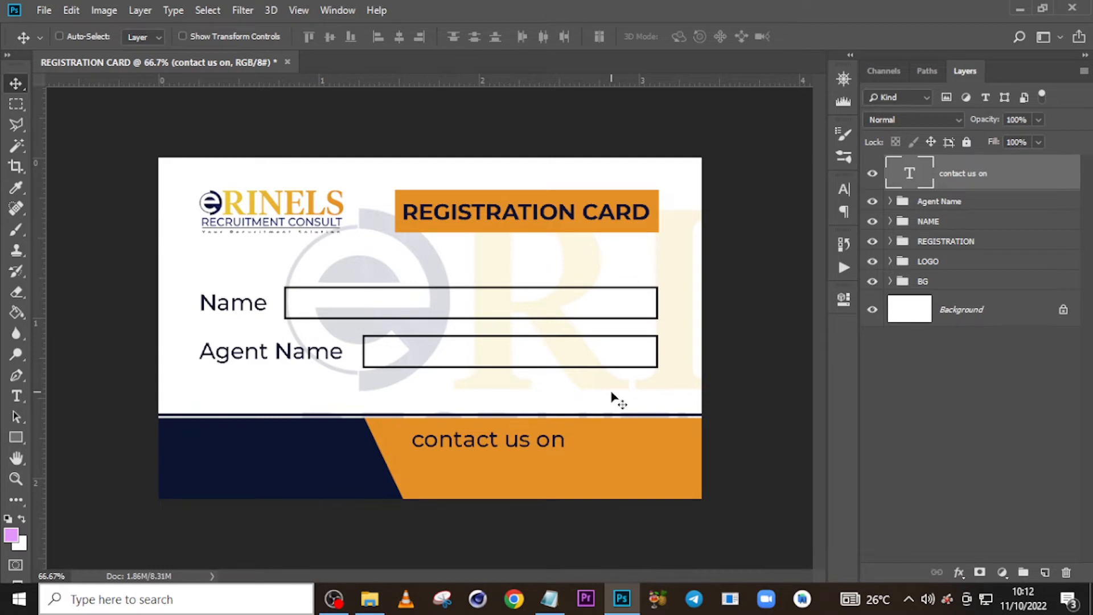
Set the contact us on text to 5.13 pt and format it in all caps
{"action": "left_click", "coordinate": [845, 188]}
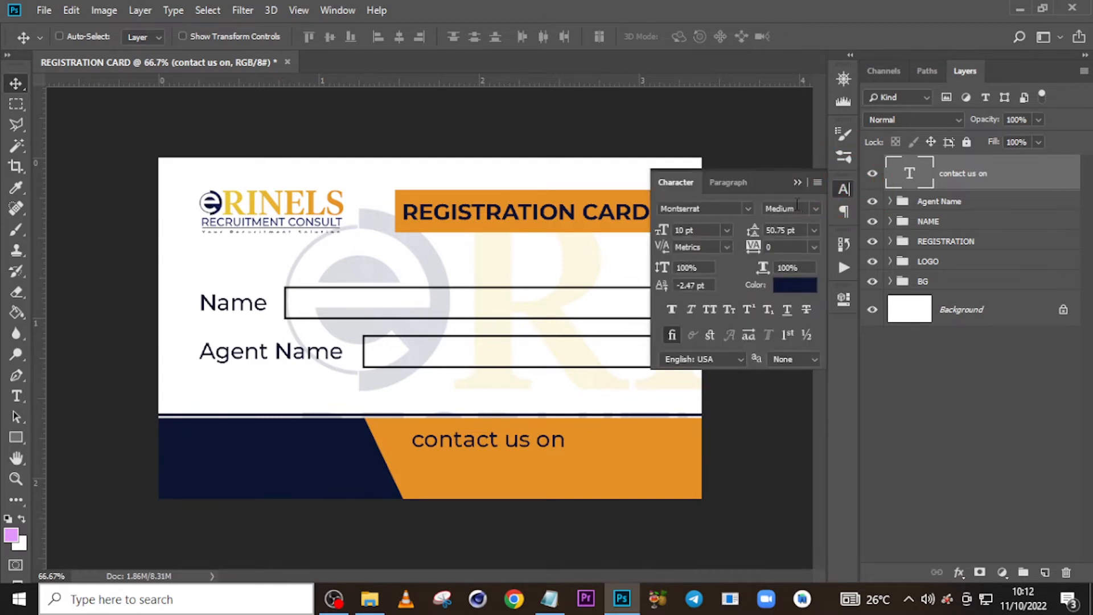
{"action": "left_click", "coordinate": [669, 227]}
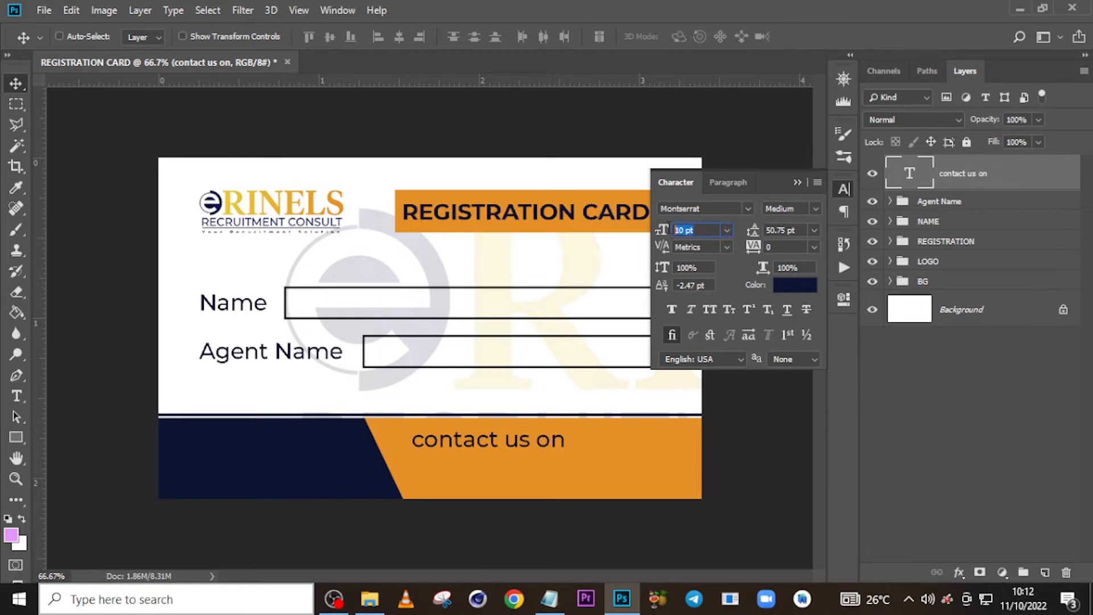
{"action": "type", "text": "5"}
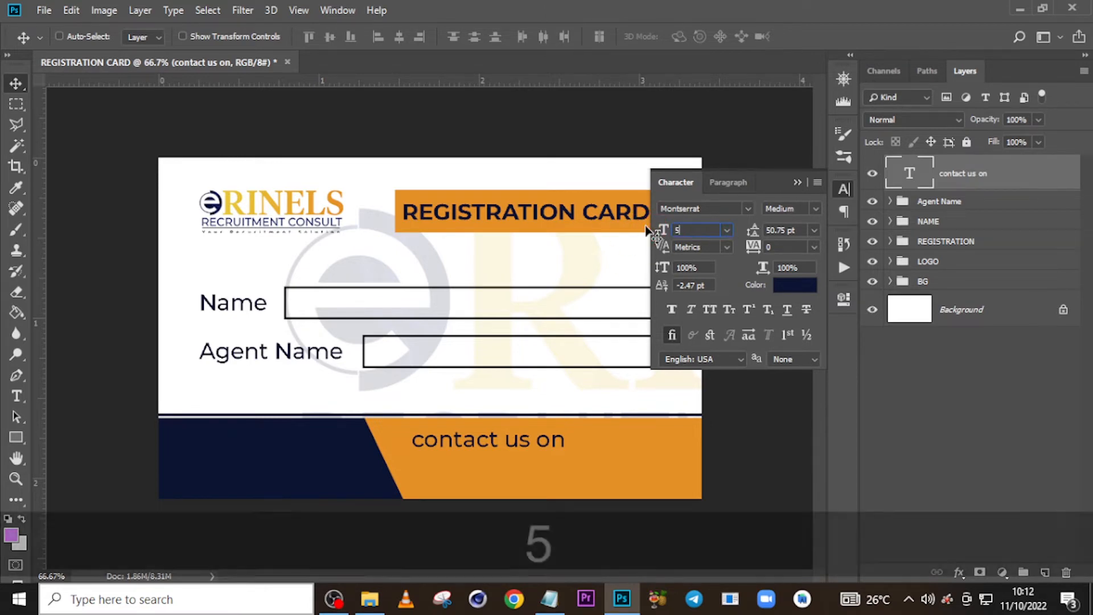
{"action": "type", "text": ".13"}
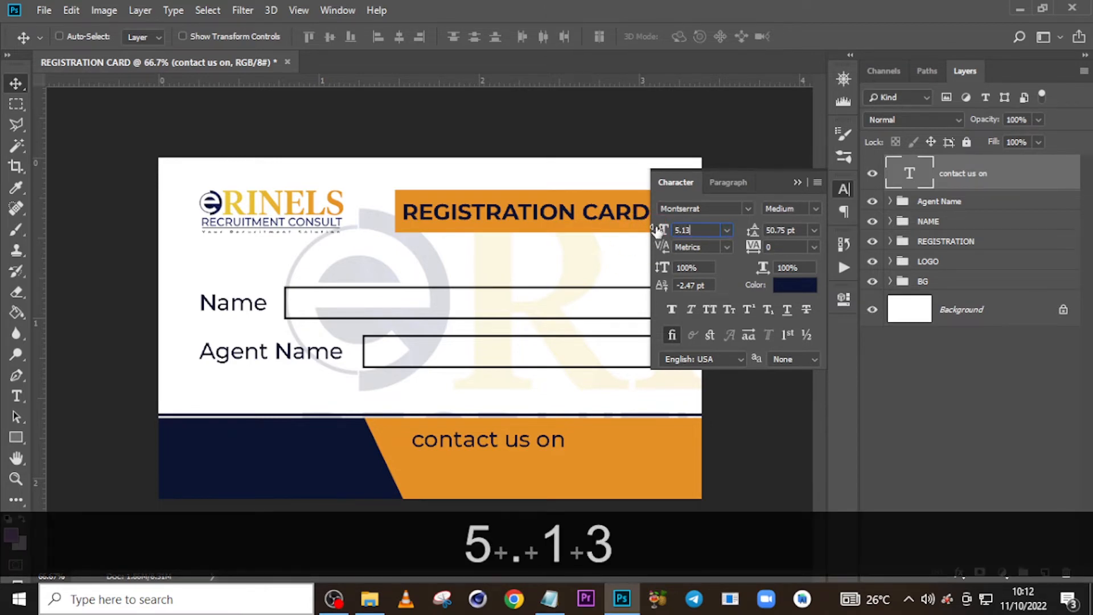
{"action": "key", "text": "Return"}
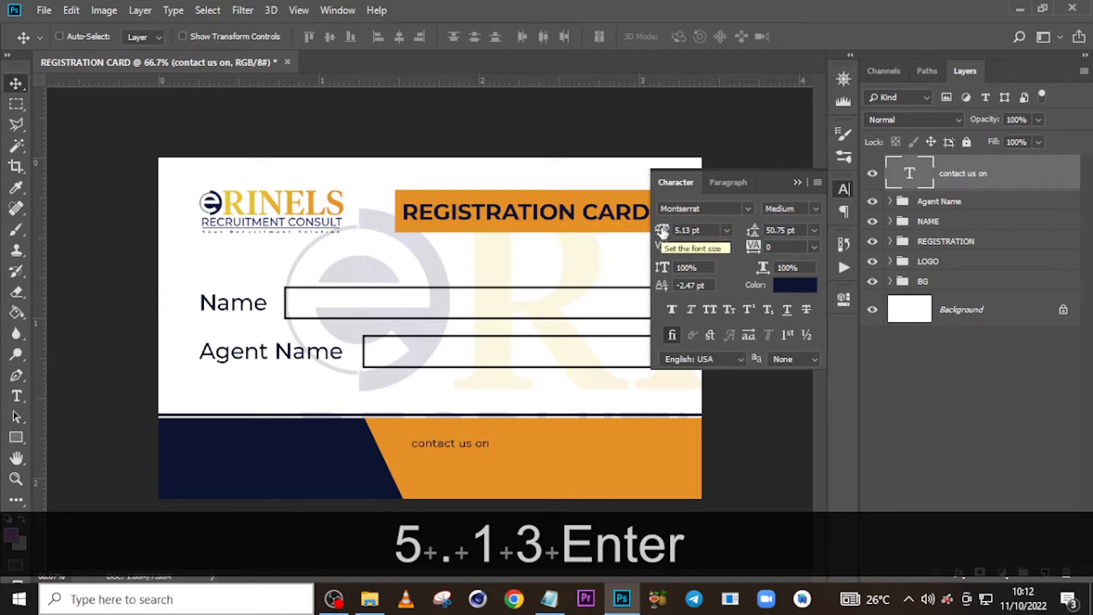
{"action": "left_click", "coordinate": [710, 313]}
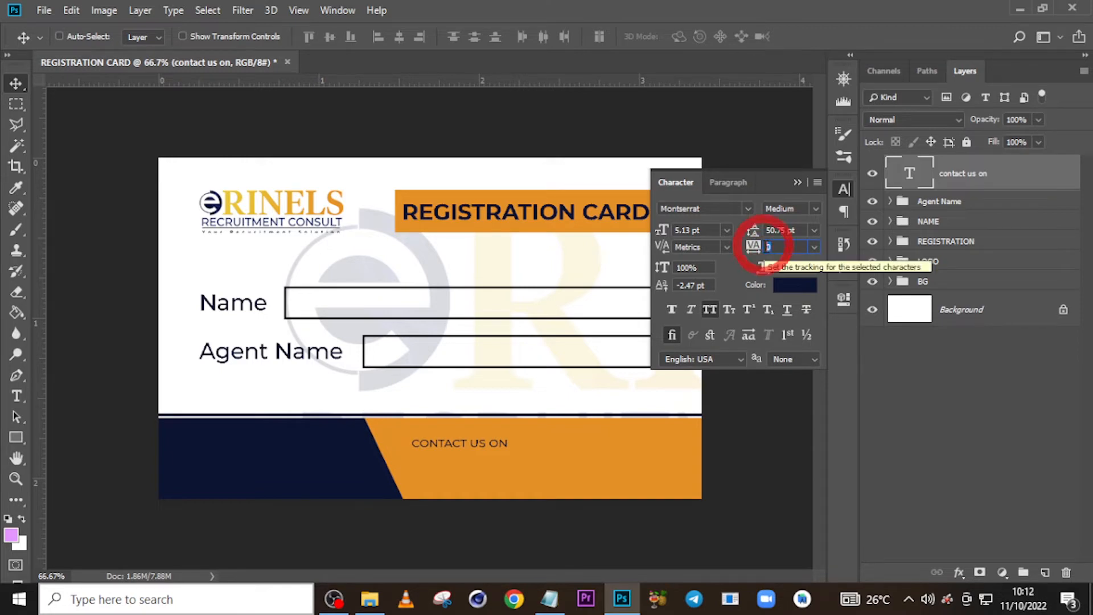
{"action": "left_click", "coordinate": [973, 171]}
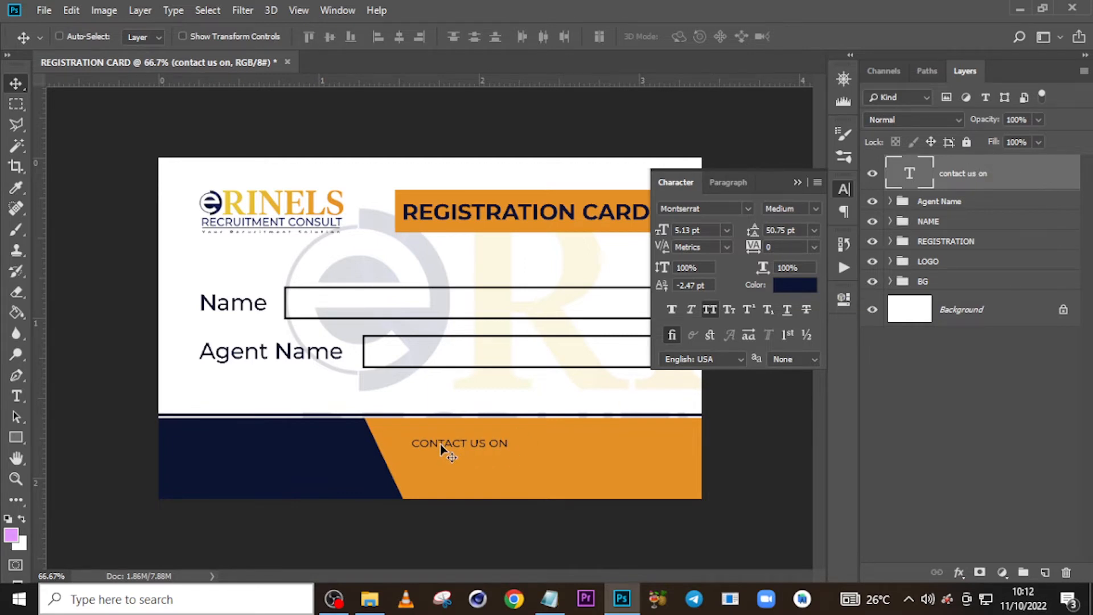
Draw a rectangle about 209 × 33 px over the contact us on text and fill it with the footer's navy, #040c2f
{"action": "left_click", "coordinate": [16, 437]}
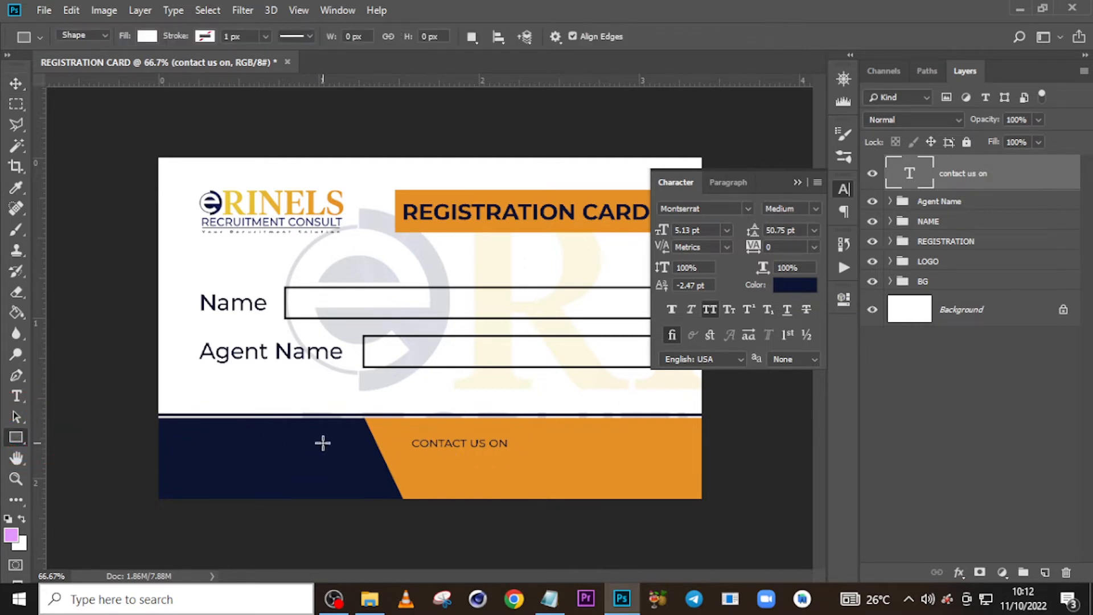
{"action": "left_click_drag", "start_coordinate": [412, 433], "coordinate": [519, 451]}
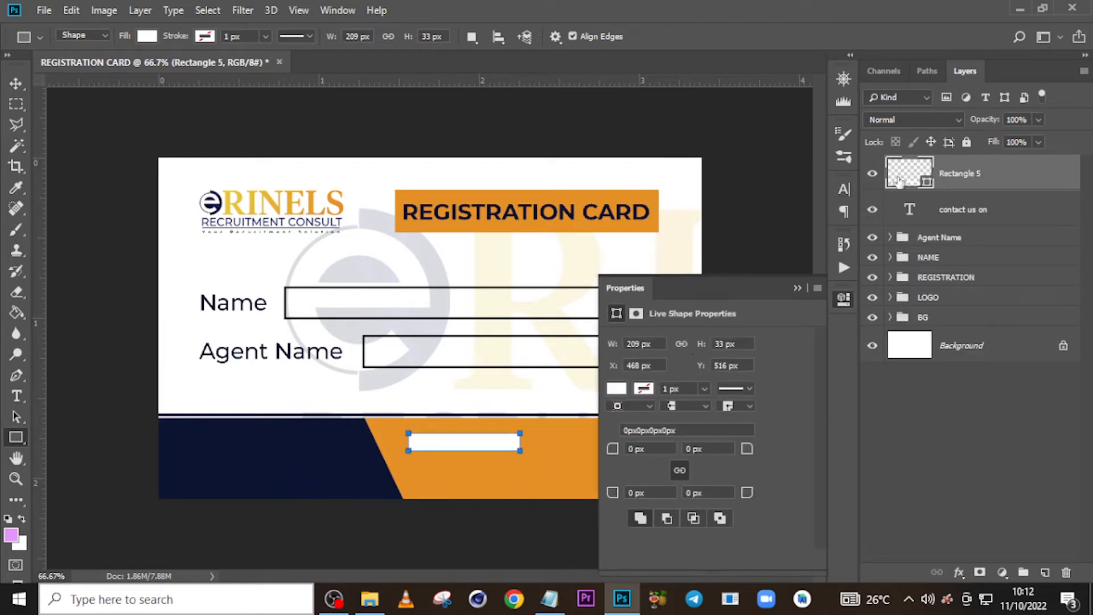
{"action": "double_click", "coordinate": [897, 177]}
{"action": "left_click", "coordinate": [293, 453]}
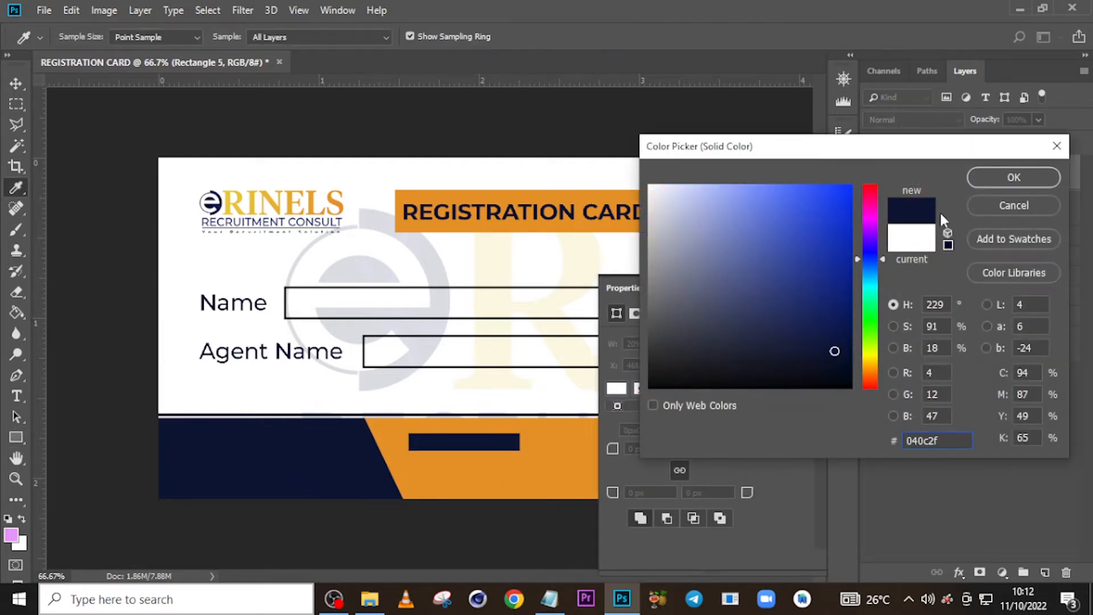
{"action": "left_click", "coordinate": [1002, 179]}
Place the navy rectangle beneath the contact us on text and recolour the text with the footer's orange, #e69322
{"action": "left_click_drag", "start_coordinate": [959, 175], "coordinate": [948, 188]}
{"action": "left_click", "coordinate": [962, 175]}
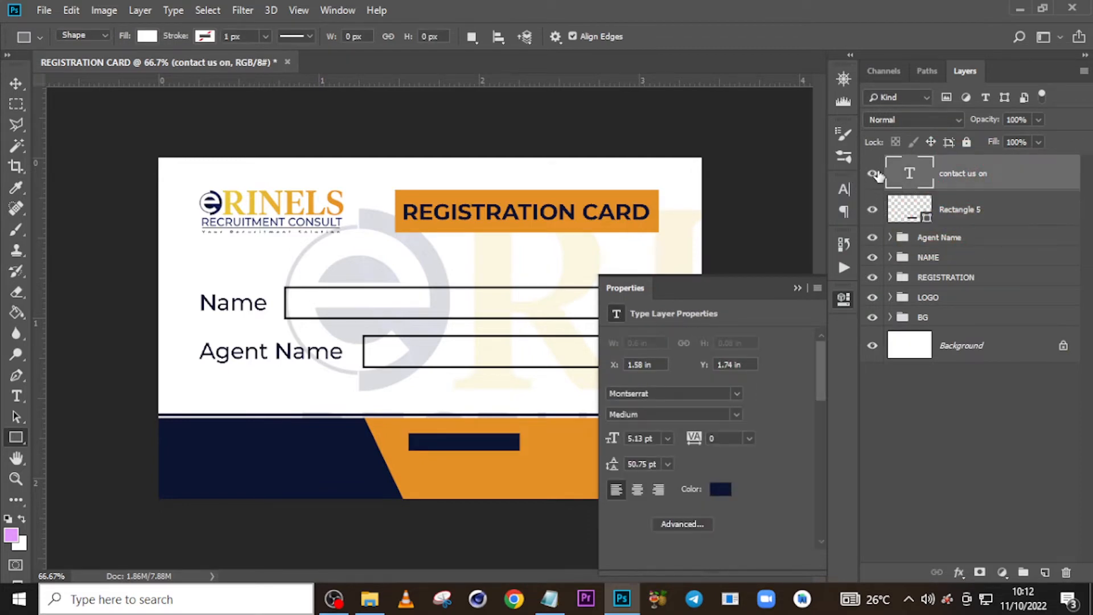
{"action": "left_click", "coordinate": [844, 189]}
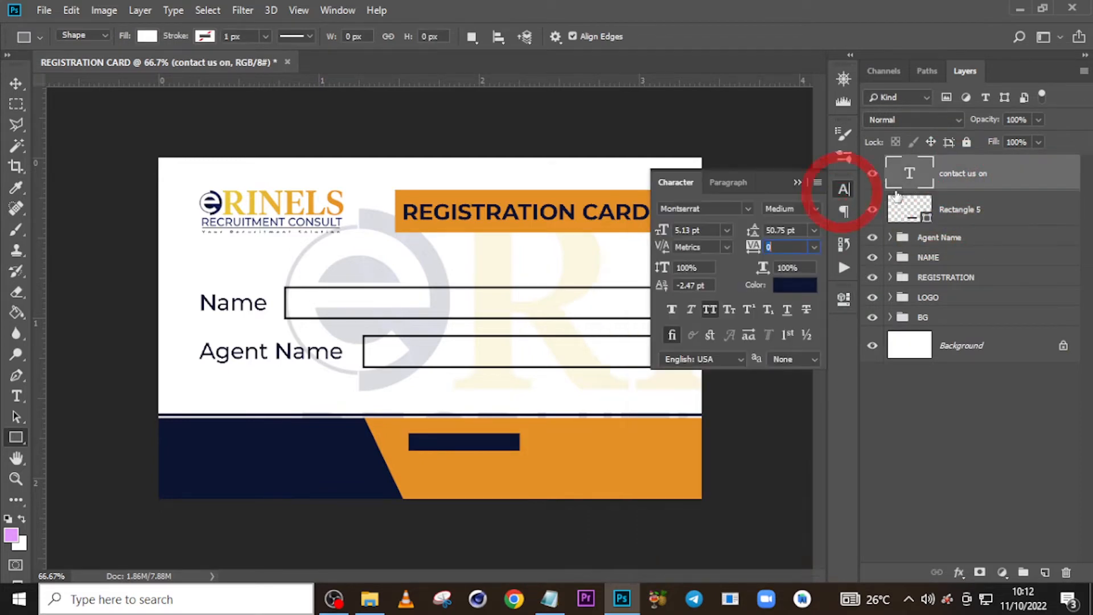
{"action": "left_click", "coordinate": [794, 286]}
{"action": "left_click", "coordinate": [552, 455]}
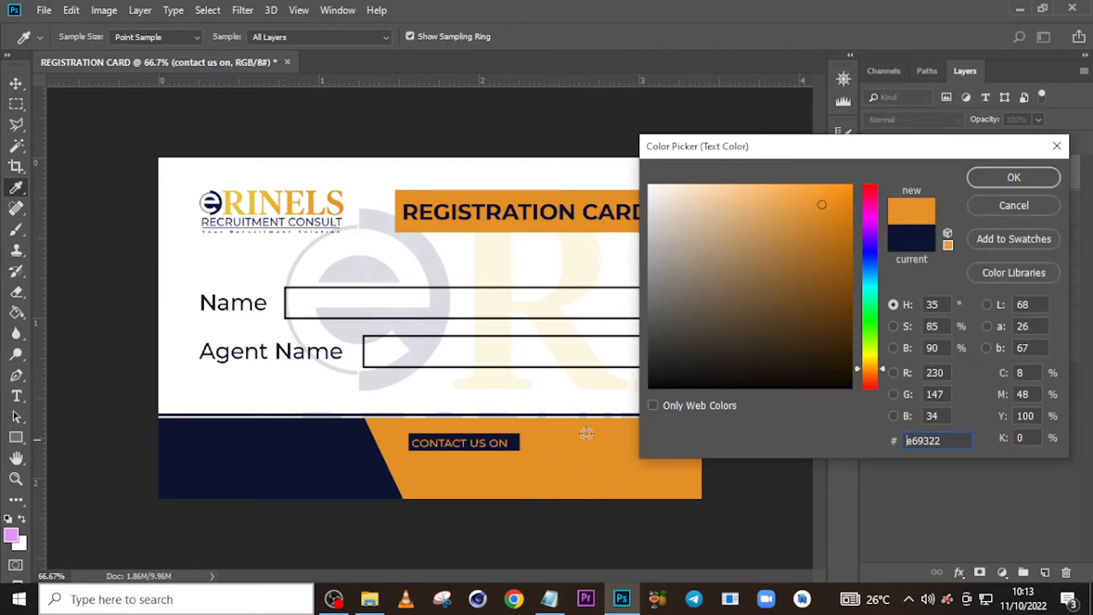
{"action": "left_click", "coordinate": [1013, 177]}
Nudge the contact us on text rightward and slightly up within its navy rectangle, leaving more space before the text
{"action": "key", "text": "v"}
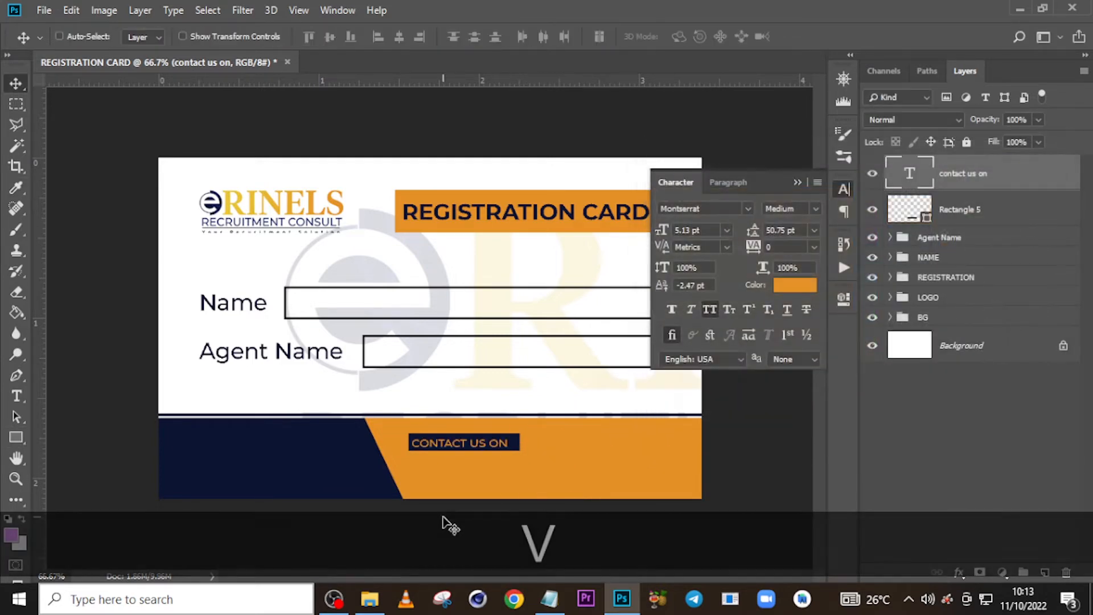
{"action": "key", "text": "Right"}
{"action": "key", "text": "Right"}
{"action": "key", "text": "Right"}
{"action": "key", "text": "Right"}
{"action": "key", "text": "Right"}
{"action": "key", "text": "v"}
{"action": "key", "text": "Right"}
{"action": "key", "text": "Right"}
{"action": "key", "text": "Right"}
{"action": "key", "text": "ctrl+equal"}
{"action": "key", "text": "ctrl+equal"}
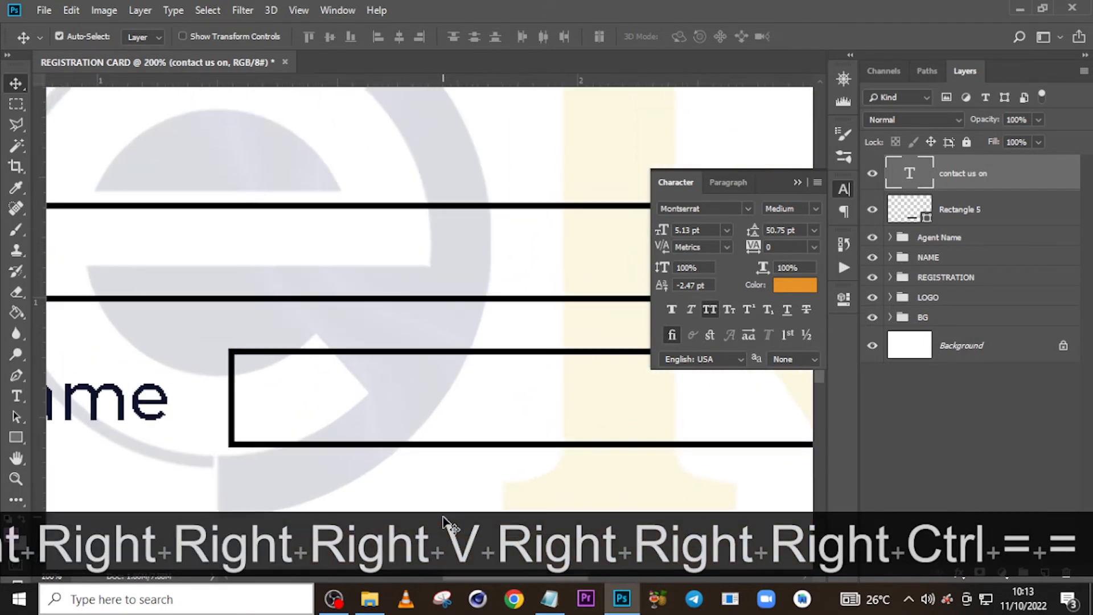
{"action": "scroll", "coordinate": [463, 420], "scroll_direction": "down", "scroll_amount": 5}
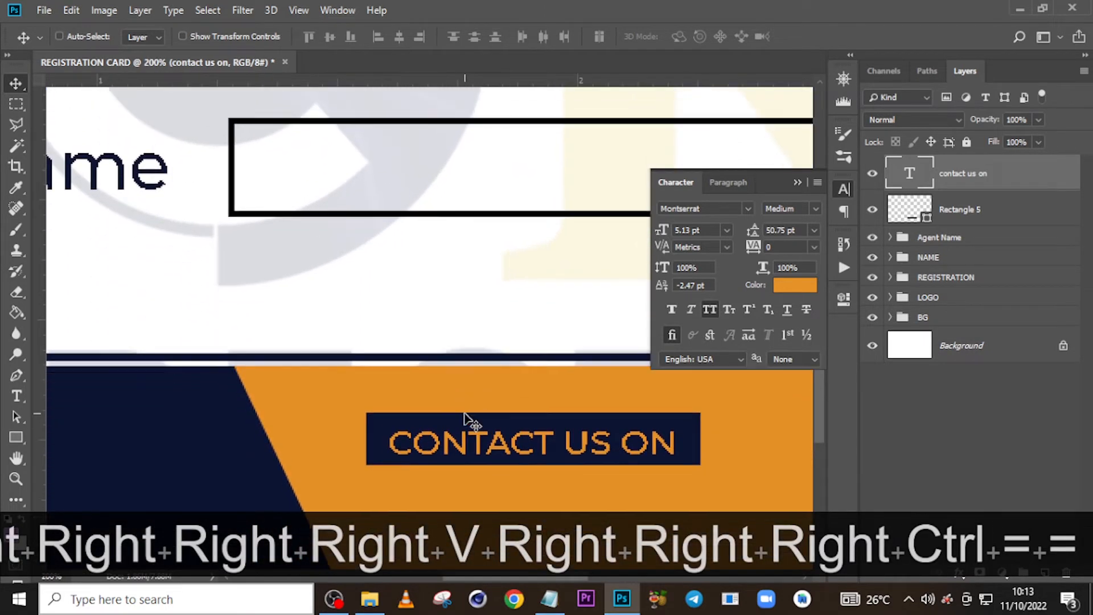
{"action": "left_click", "coordinate": [797, 182]}
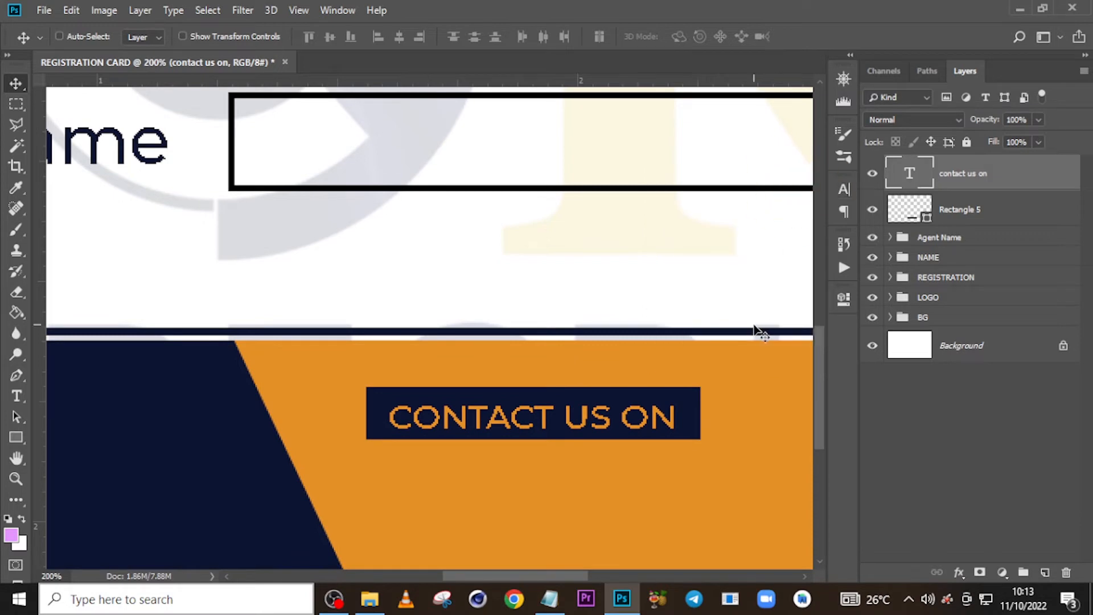
{"action": "key", "text": "Up"}
{"action": "key", "text": "Right"}
{"action": "key", "text": "Right"}
{"action": "key", "text": "Right"}
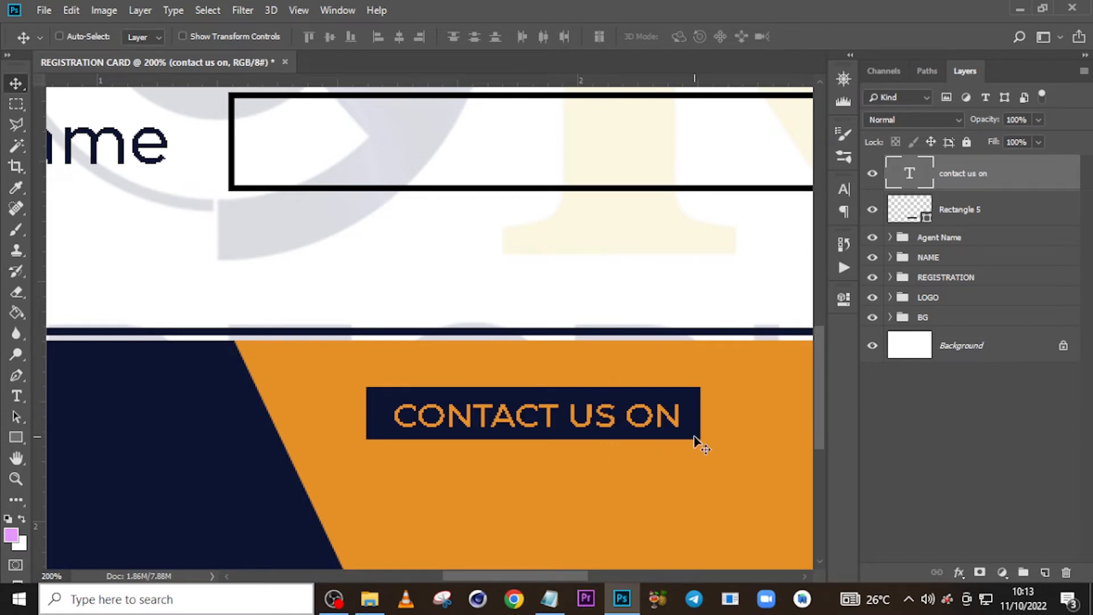
{"action": "key", "text": "Right"}
{"action": "key", "text": "Right"}
{"action": "key", "text": "Right"}
Distort the navy label rectangle by moving its lower-left corner inward, so its left edge slants like the footer divider
{"action": "left_click", "coordinate": [925, 201]}
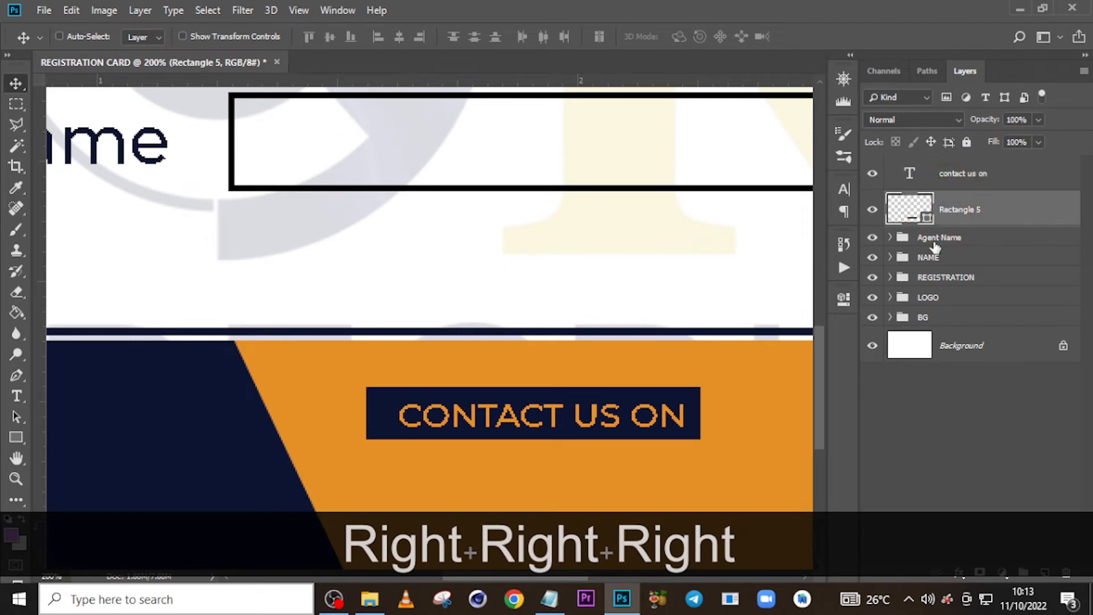
{"action": "key", "text": "ctrl+t"}
{"action": "right_click", "coordinate": [388, 424]}
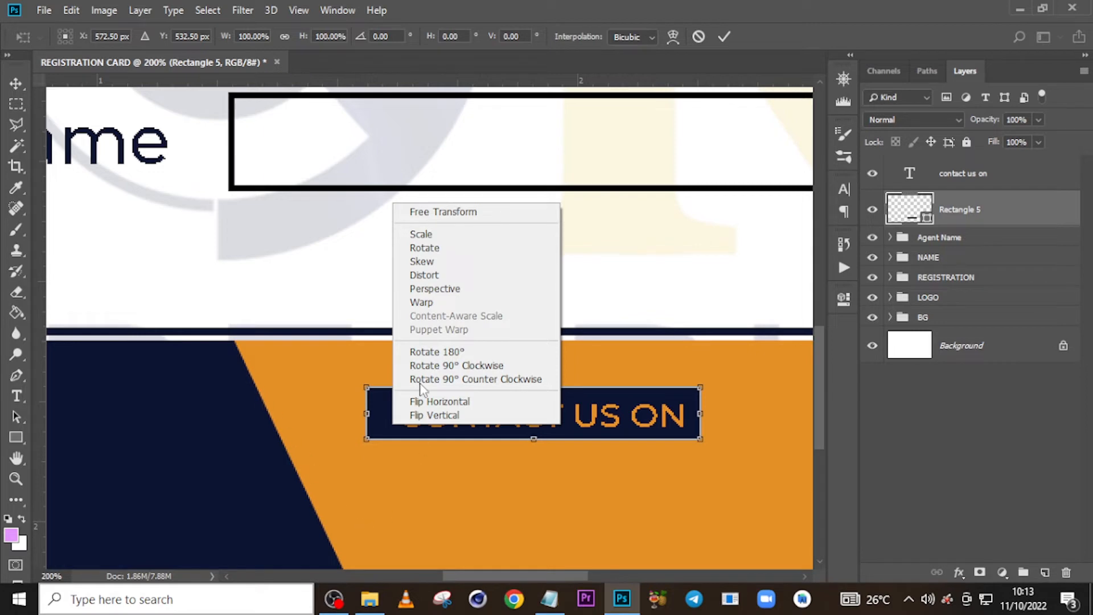
{"action": "left_click", "coordinate": [432, 277]}
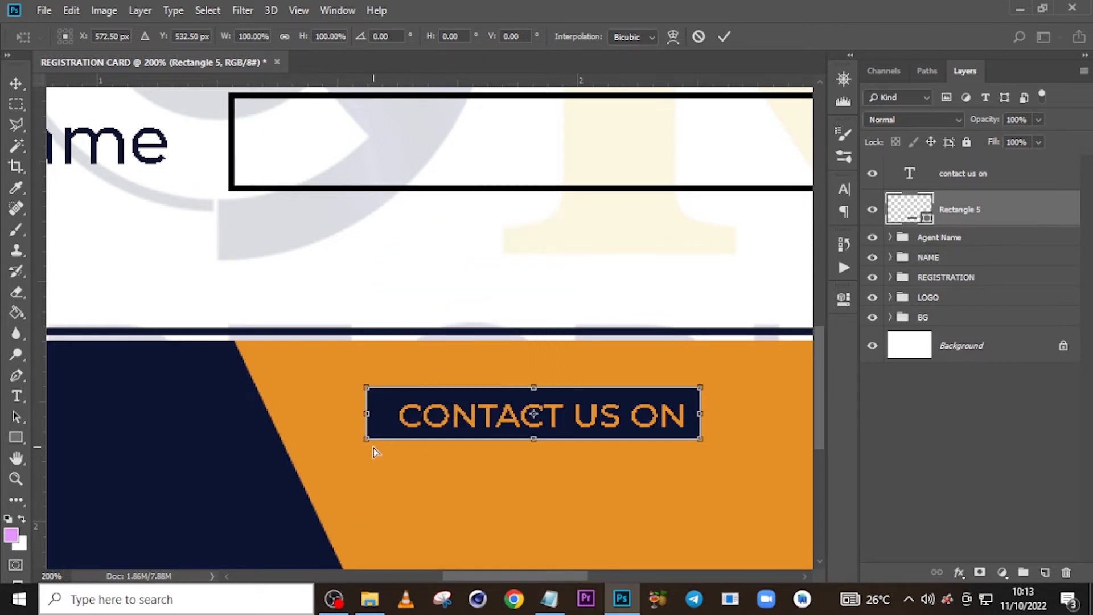
{"action": "left_click_drag", "start_coordinate": [366, 439], "coordinate": [388, 438]}
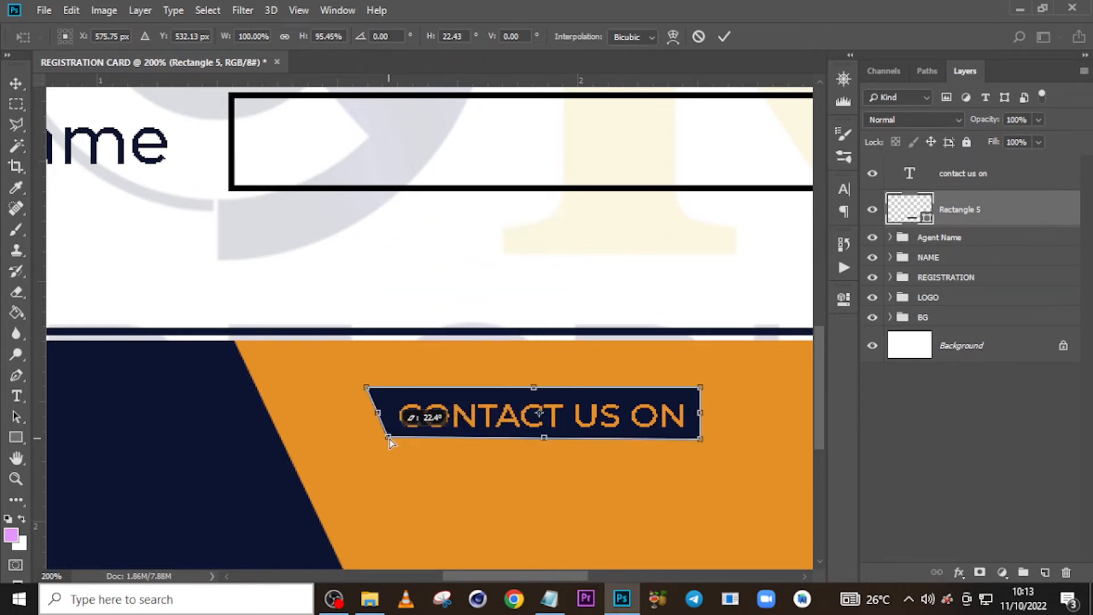
{"action": "left_click_drag", "start_coordinate": [389, 442], "coordinate": [392, 443]}
{"action": "key", "text": "Return"}
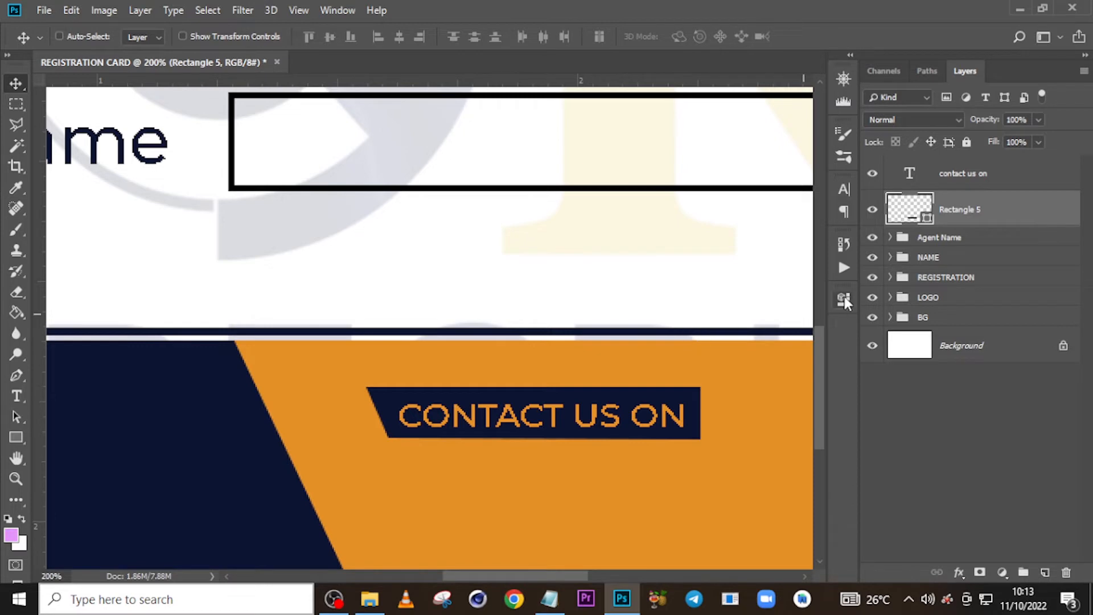
Nudge the contact us on text up slightly, then group it with its rectangle and name the group contact us on
{"action": "left_click", "coordinate": [943, 179]}
{"action": "key", "text": "Up"}
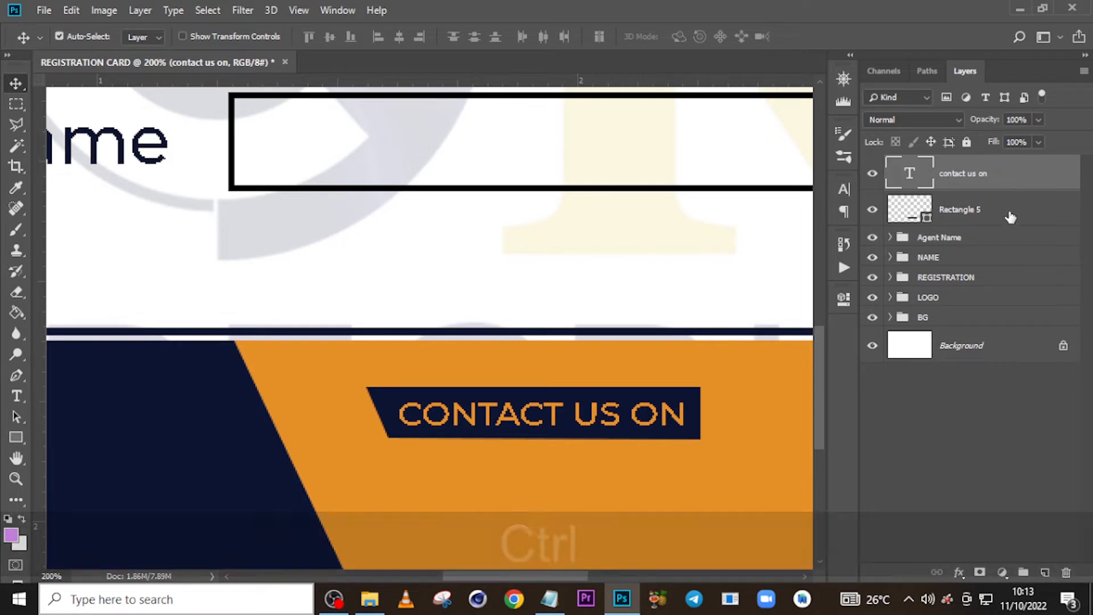
{"action": "left_click", "coordinate": [978, 212], "text": "ctrl"}
{"action": "key", "text": "ctrl+g"}
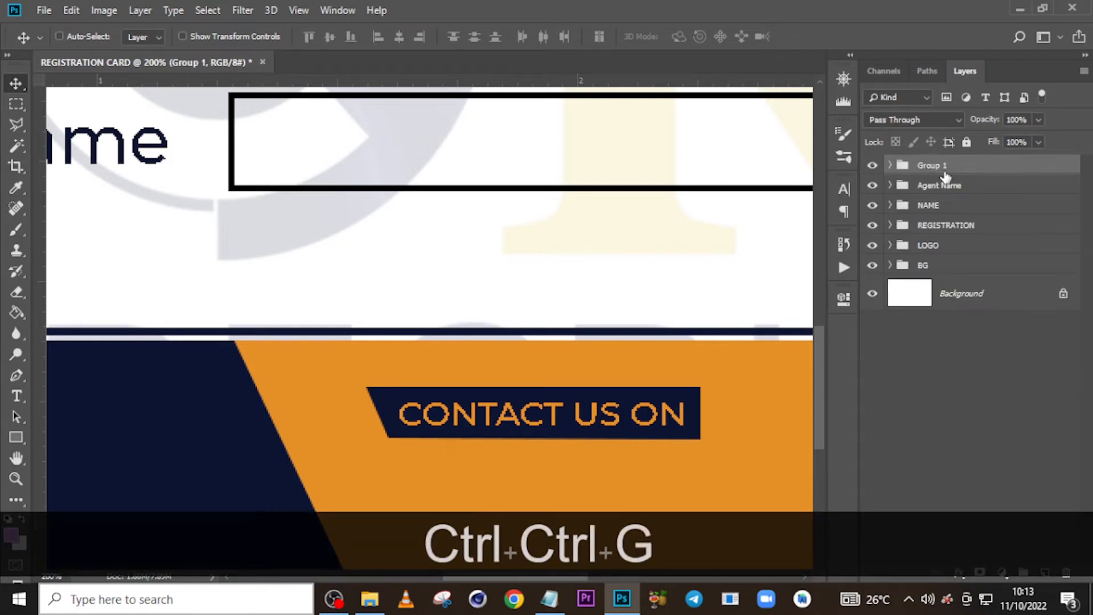
{"action": "double_click", "coordinate": [942, 167]}
{"action": "type", "text": "contact us on"}
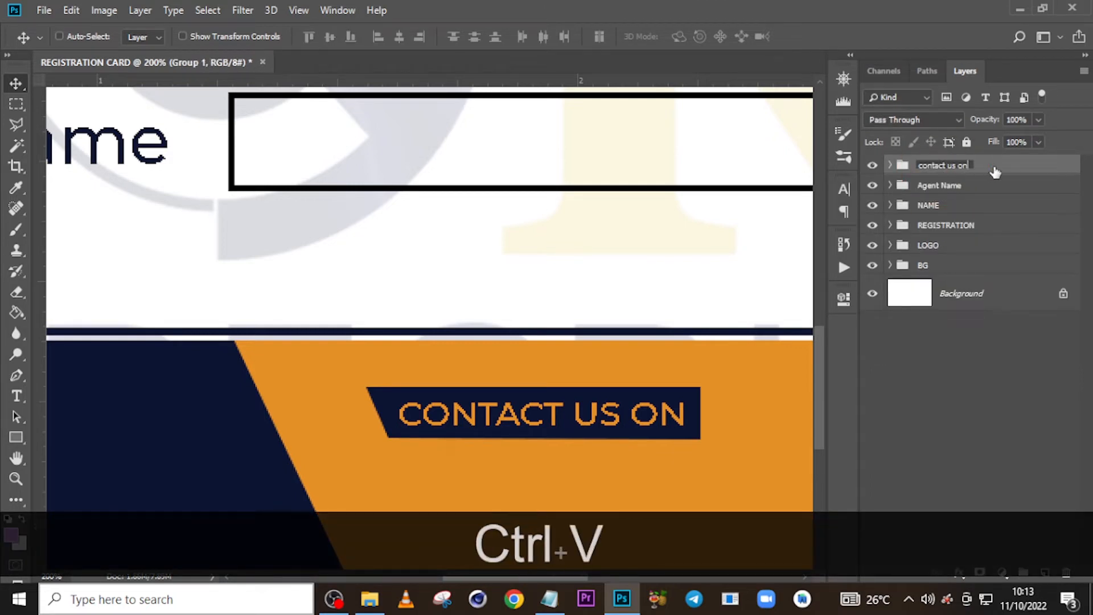
{"action": "left_click", "coordinate": [905, 174]}
{"action": "key", "text": "ctrl+h"}
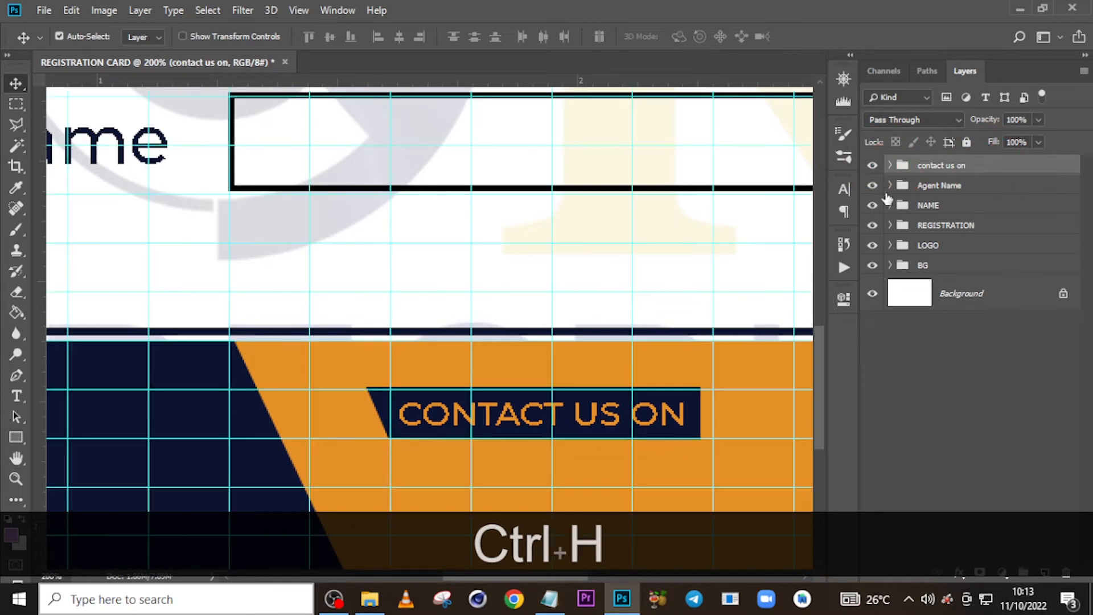
{"action": "key", "text": "ctrl+minus"}
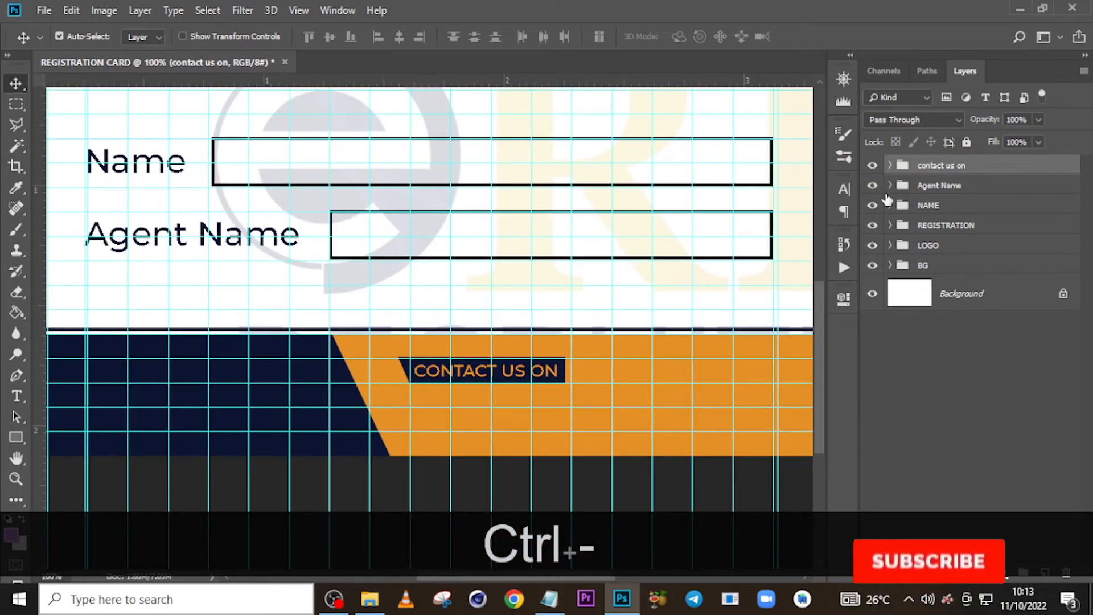
{"action": "key", "text": "ctrl+minus"}
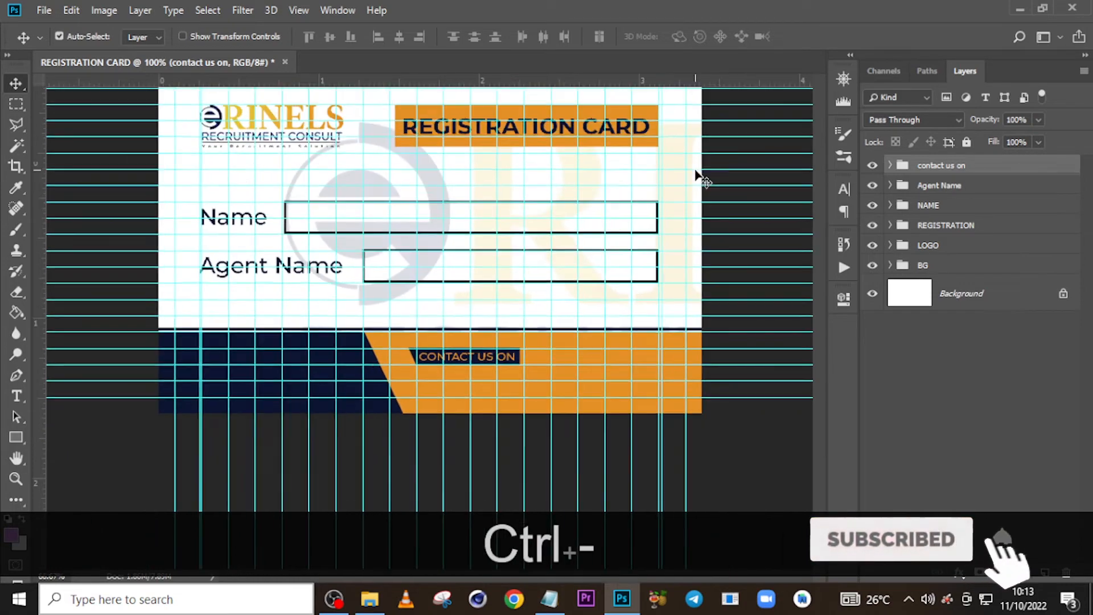
{"action": "key", "text": "ctrl+h"}
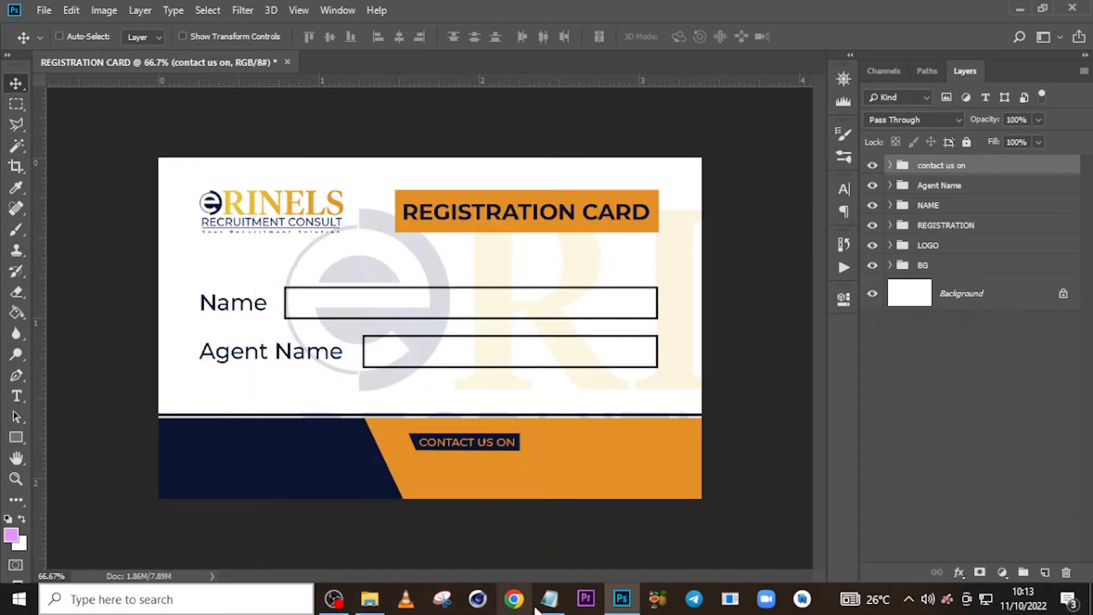
Copy the first phone number from 145.txt in Notepad and add it as a text layer just right of the contact us on label
{"action": "left_click", "coordinate": [550, 599]}
{"action": "left_click_drag", "start_coordinate": [589, 239], "coordinate": [483, 242]}
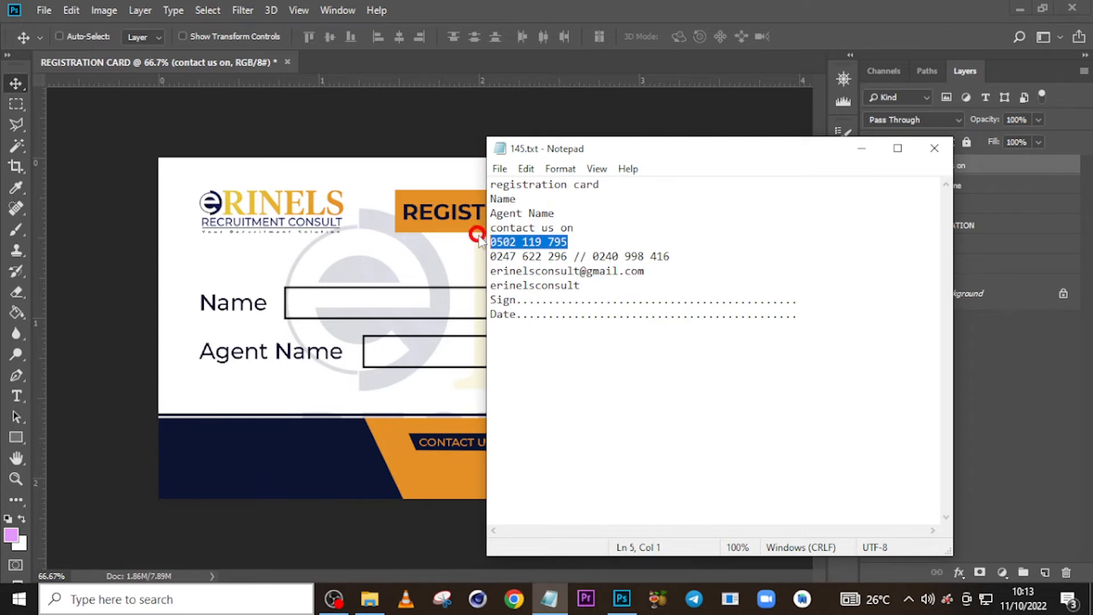
{"action": "key", "text": "ctrl+c"}
{"action": "left_click", "coordinate": [552, 7]}
{"action": "key", "text": "t"}
{"action": "left_click", "coordinate": [546, 443]}
{"action": "key", "text": "ctrl+v"}
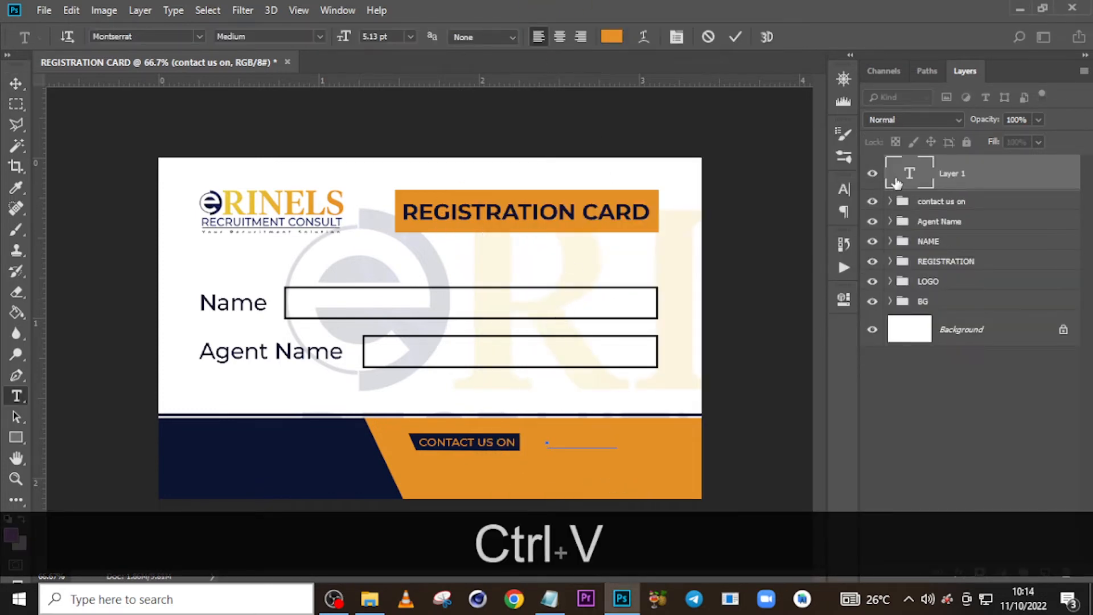
{"action": "left_click", "coordinate": [899, 178]}
Colour the phone number text with the navy sampled from the footer
{"action": "left_click", "coordinate": [842, 190]}
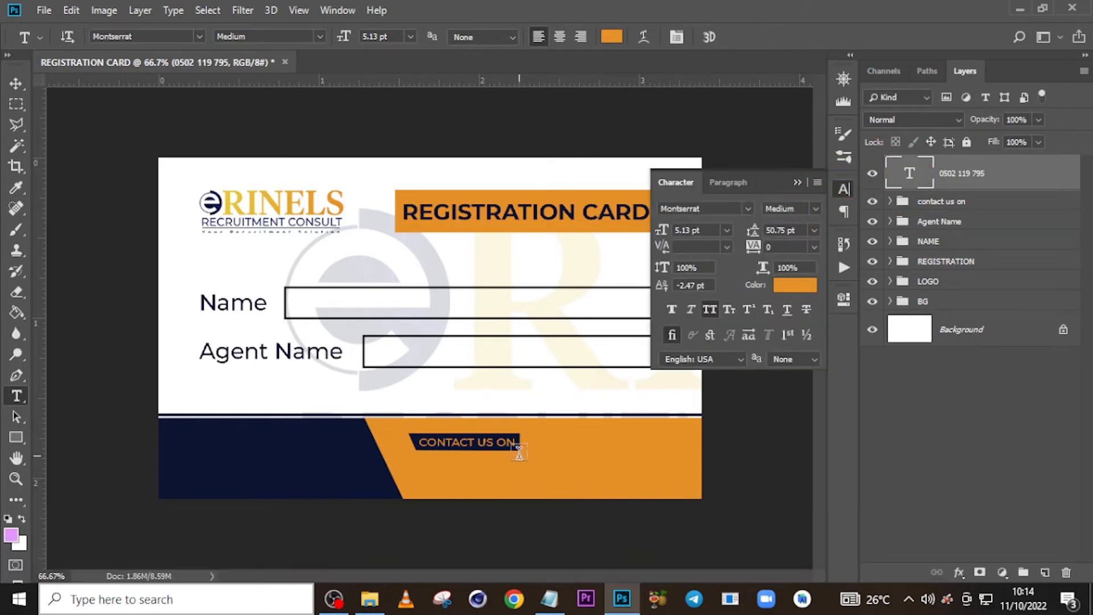
{"action": "left_click", "coordinate": [790, 286]}
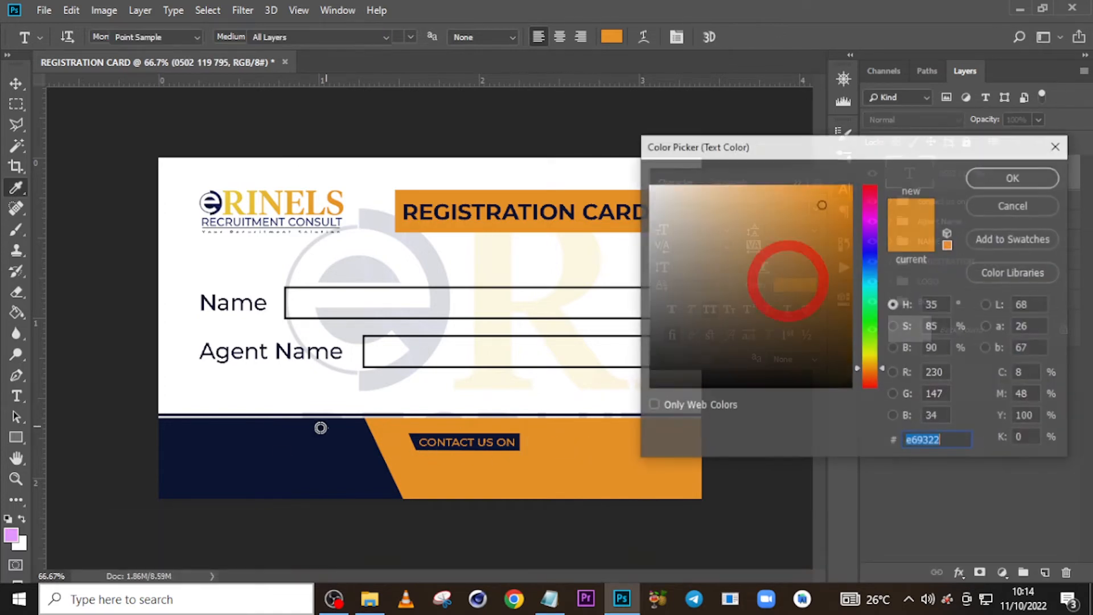
{"action": "left_click", "coordinate": [259, 460]}
{"action": "left_click", "coordinate": [1008, 178]}
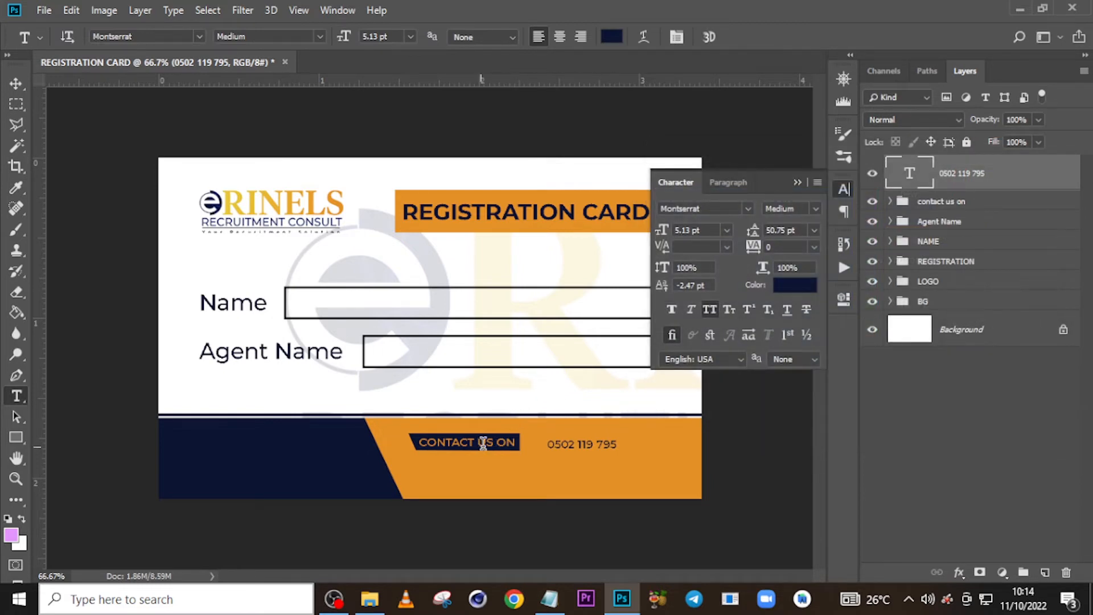
Set the phone number text to Montserrat Bold at 6.79 pt
{"action": "left_click", "coordinate": [814, 208]}
{"action": "left_click", "coordinate": [788, 378]}
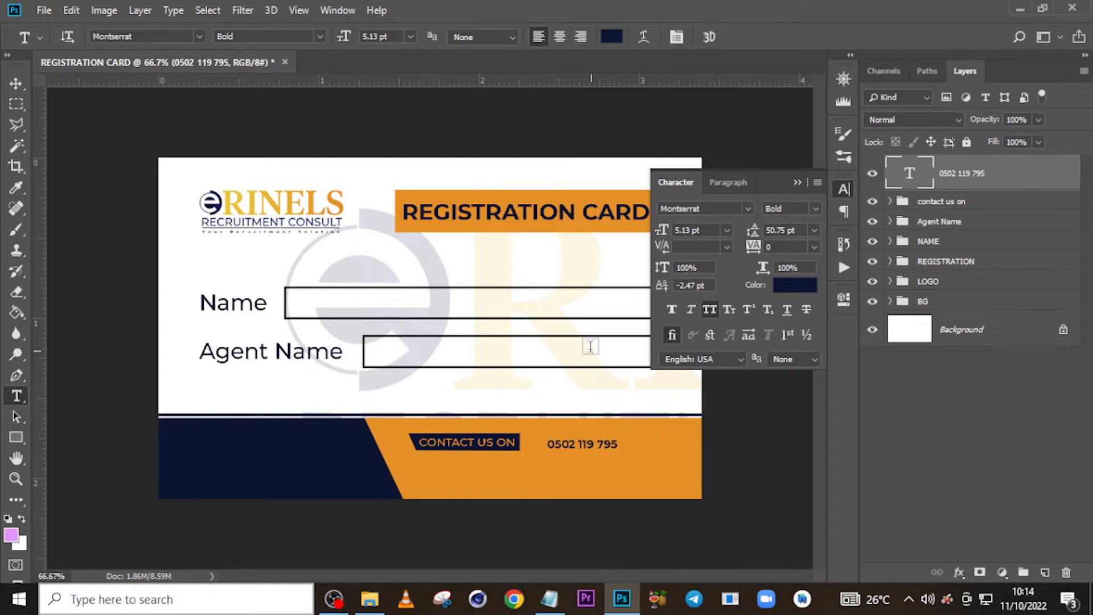
{"action": "left_click", "coordinate": [703, 232]}
{"action": "type", "text": "6."}
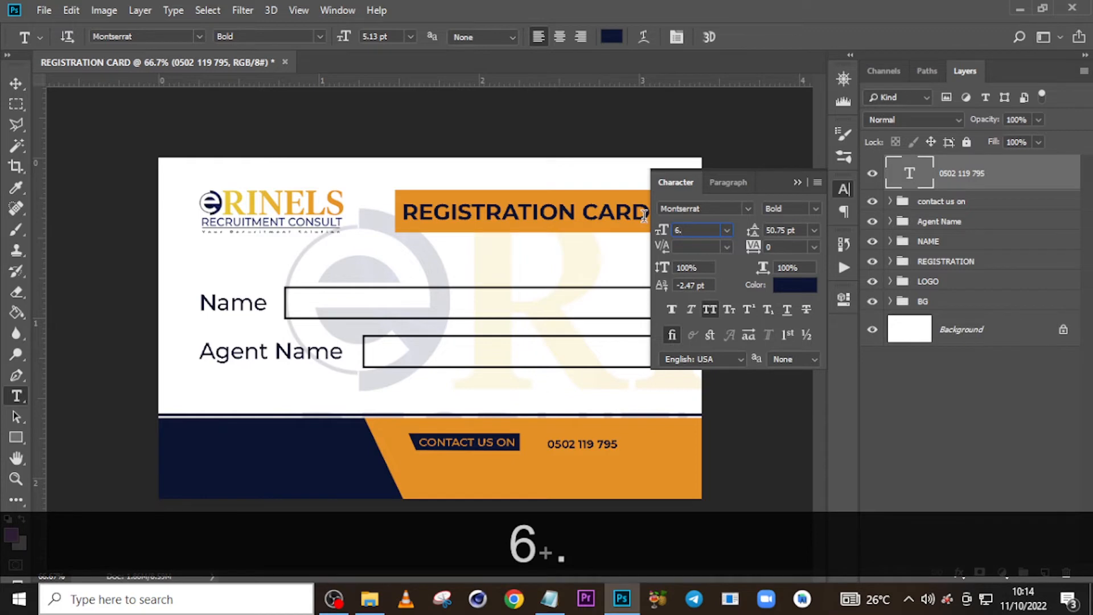
{"action": "type", "text": "79"}
{"action": "key", "text": "Return"}
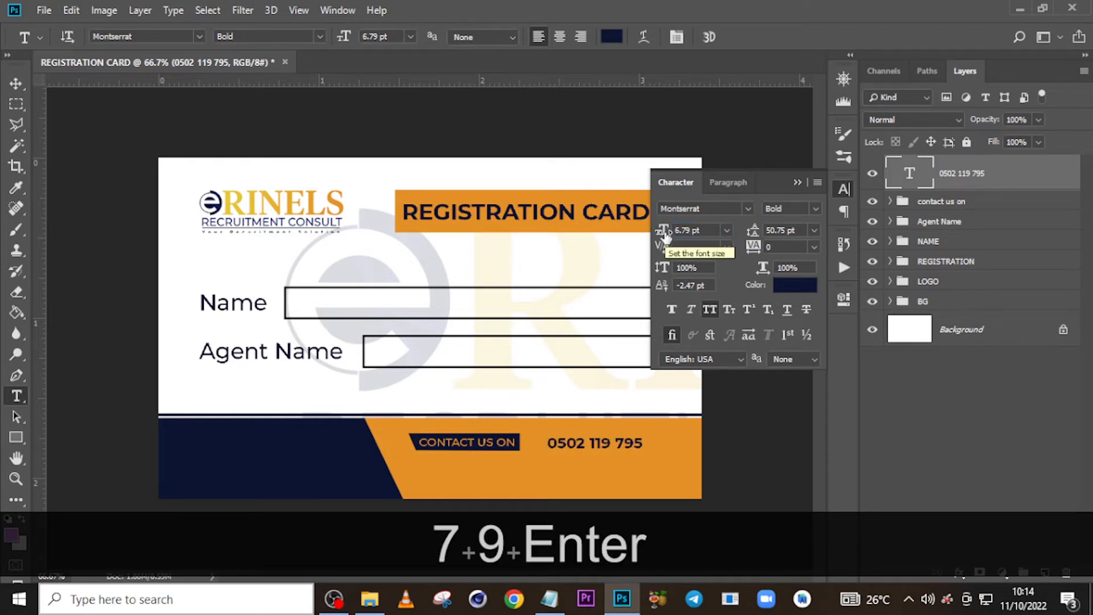
{"action": "left_click", "coordinate": [780, 246]}
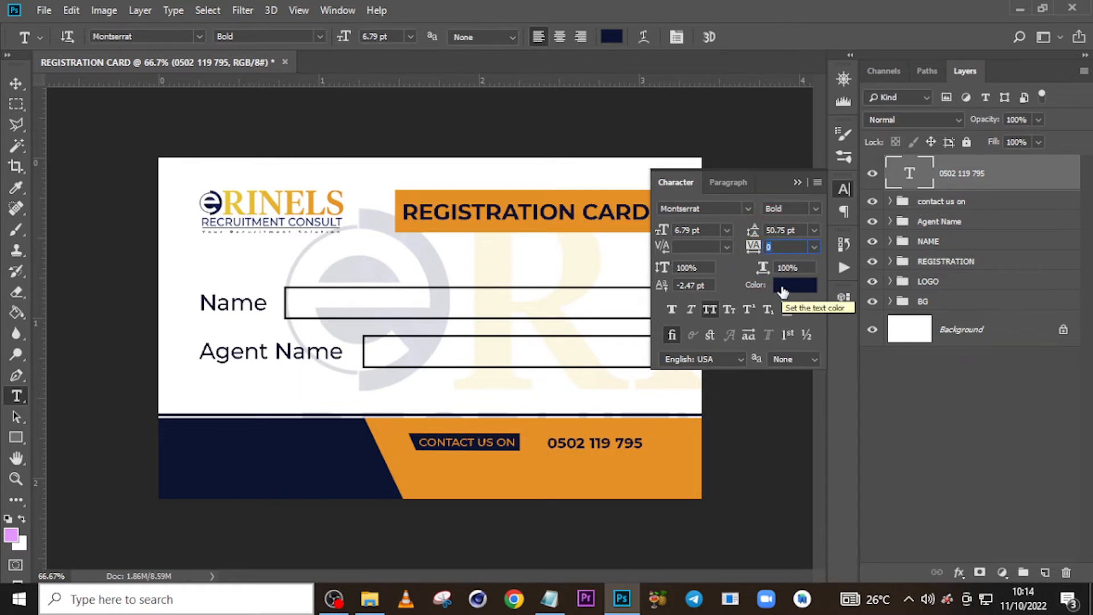
{"action": "left_click", "coordinate": [797, 182]}
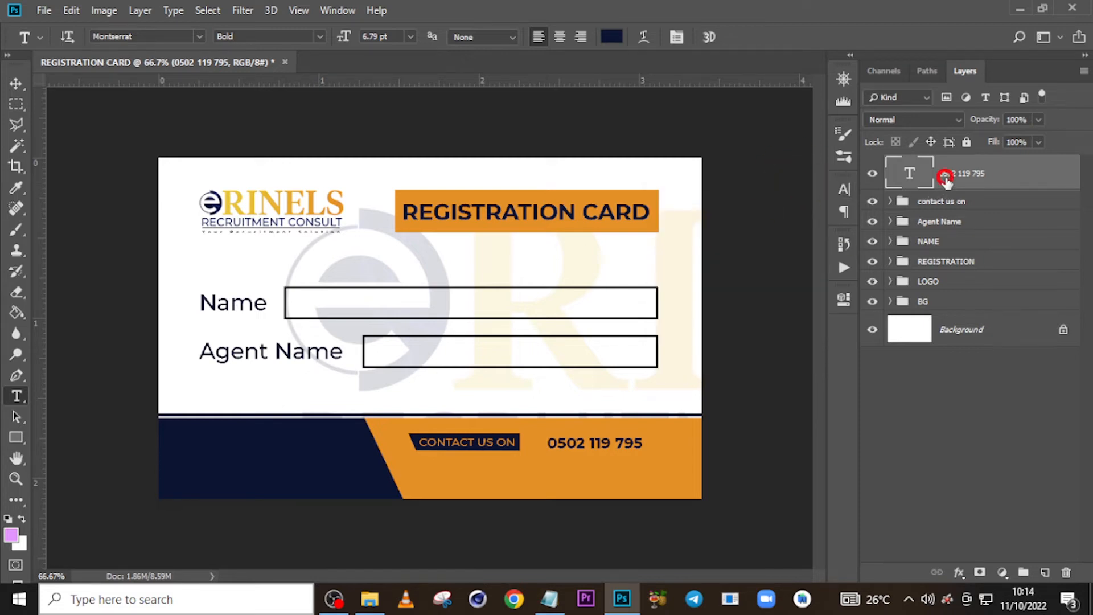
Move the phone number text closer to the contact us on label, just beside its right edge
{"action": "key", "text": "v"}
{"action": "left_click_drag", "start_coordinate": [563, 438], "coordinate": [541, 436]}
{"action": "key", "text": "ctrl"}
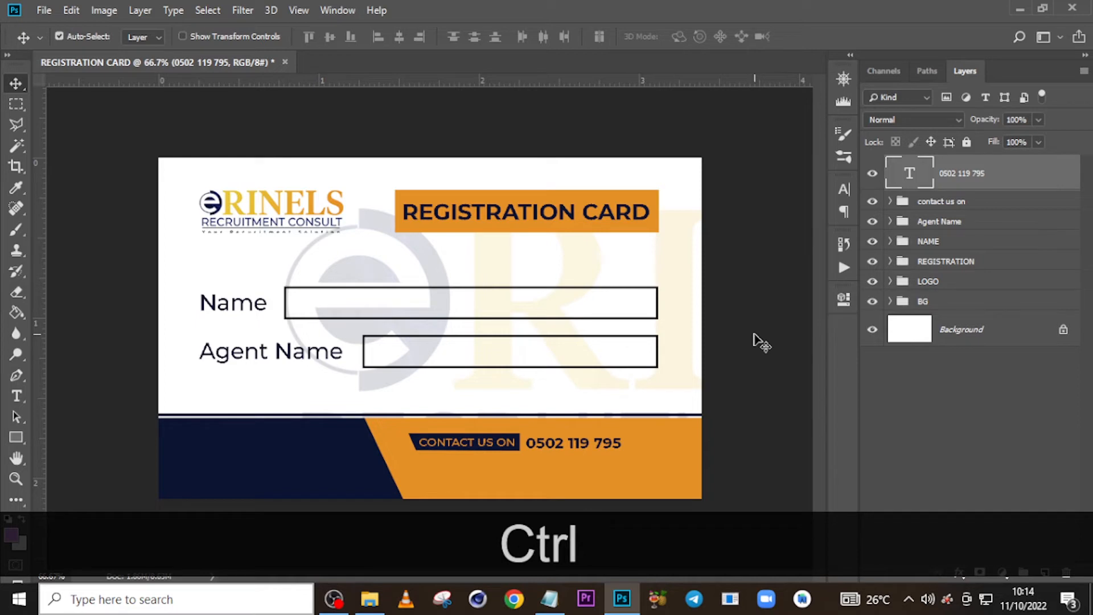
Show the guides and move the phone number and contact us on group together rightwards until the number ends at the card's right margin guide
{"action": "key", "text": "ctrl+h"}
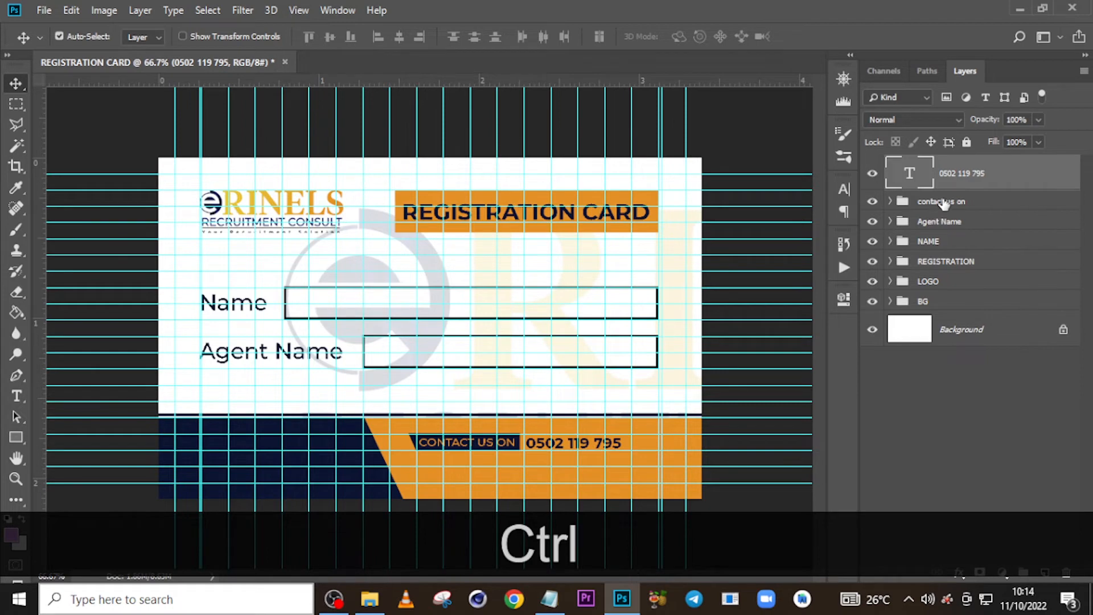
{"action": "left_click", "coordinate": [942, 201], "text": "ctrl"}
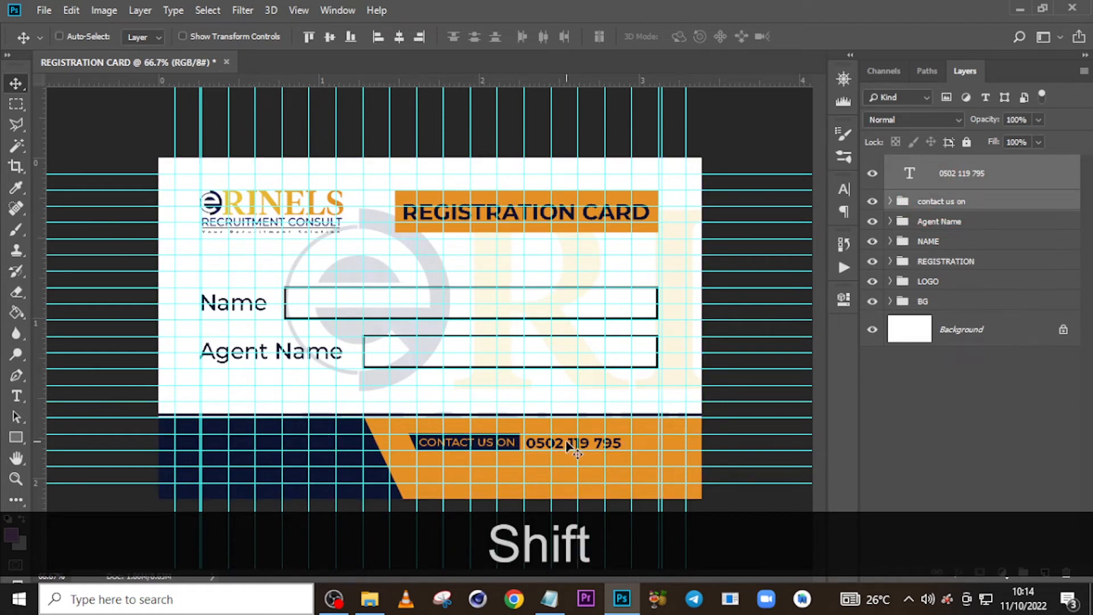
{"action": "left_click_drag", "start_coordinate": [572, 446], "coordinate": [602, 448]}
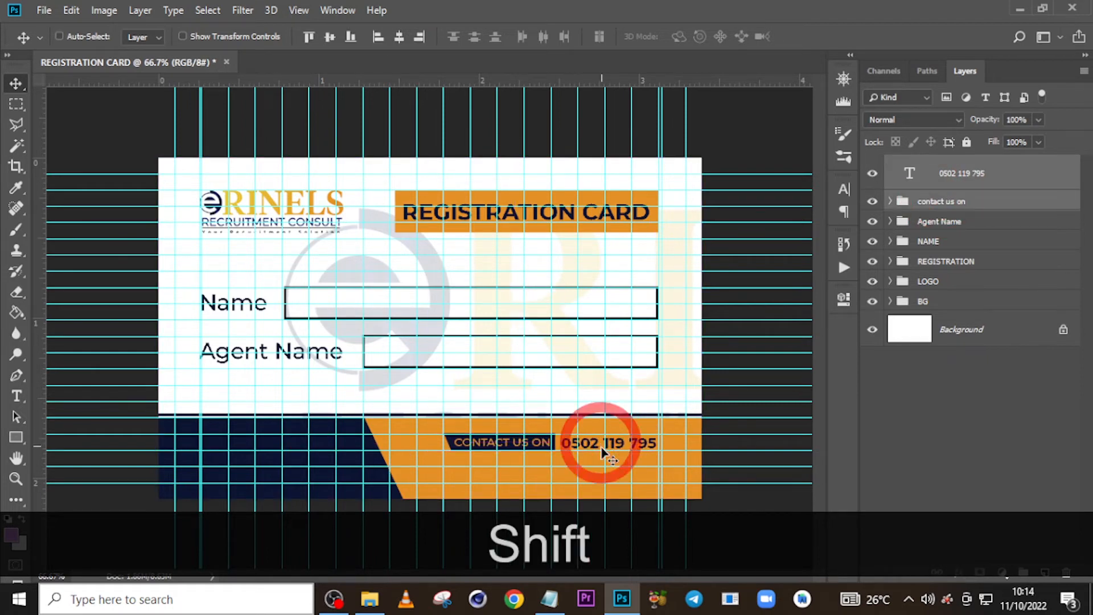
{"action": "key", "text": "Right"}
{"action": "key", "text": "Right"}
{"action": "key", "text": "Right"}
{"action": "key", "text": "Right"}
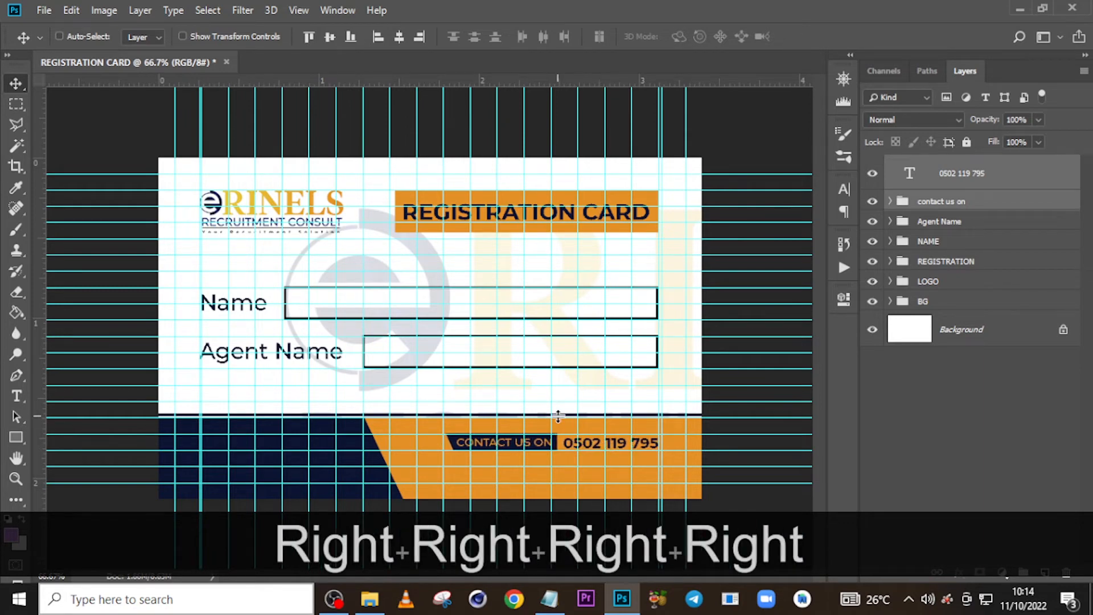
Duplicate the phone number text layer and place the copy on a second line below the contact us on label
{"action": "left_click", "coordinate": [962, 174]}
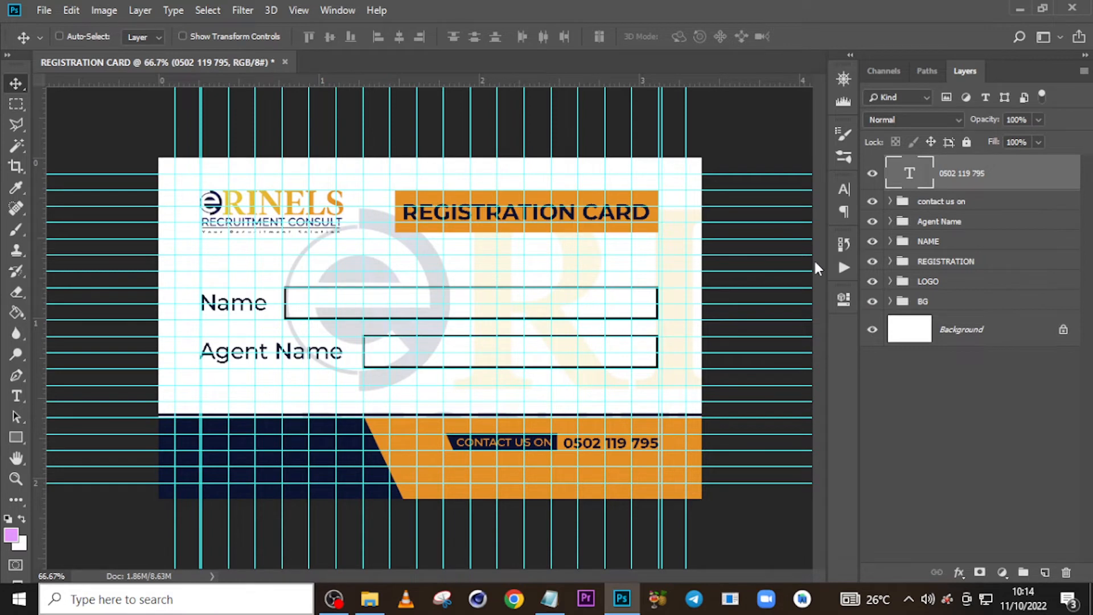
{"action": "key", "text": "ctrl+j"}
{"action": "key", "text": "v"}
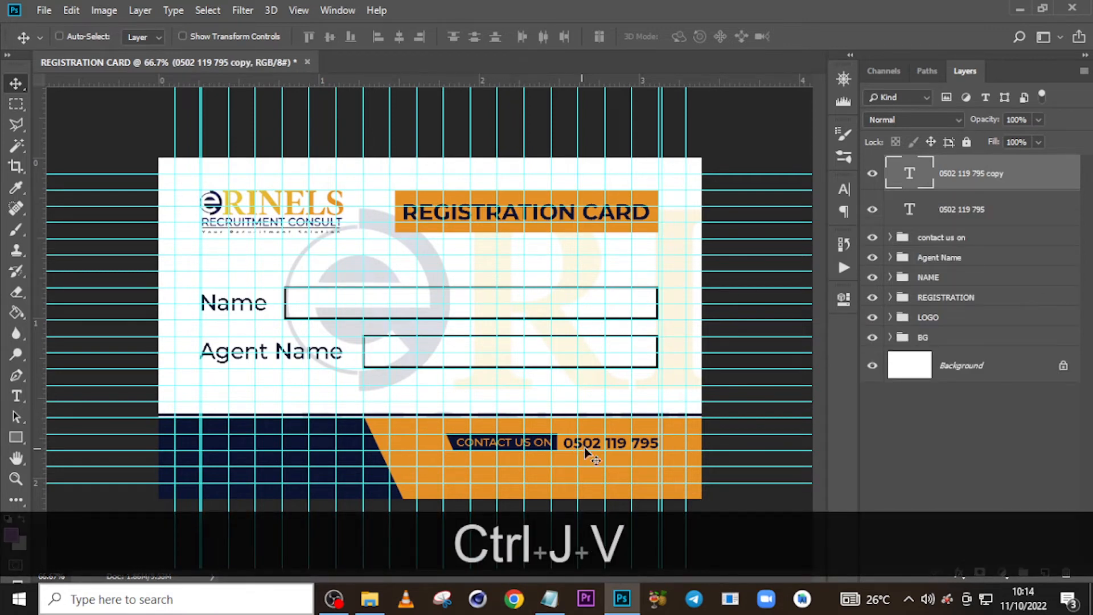
{"action": "left_click_drag", "start_coordinate": [586, 451], "coordinate": [468, 465]}
{"action": "mouse_move", "coordinate": [373, 607]}
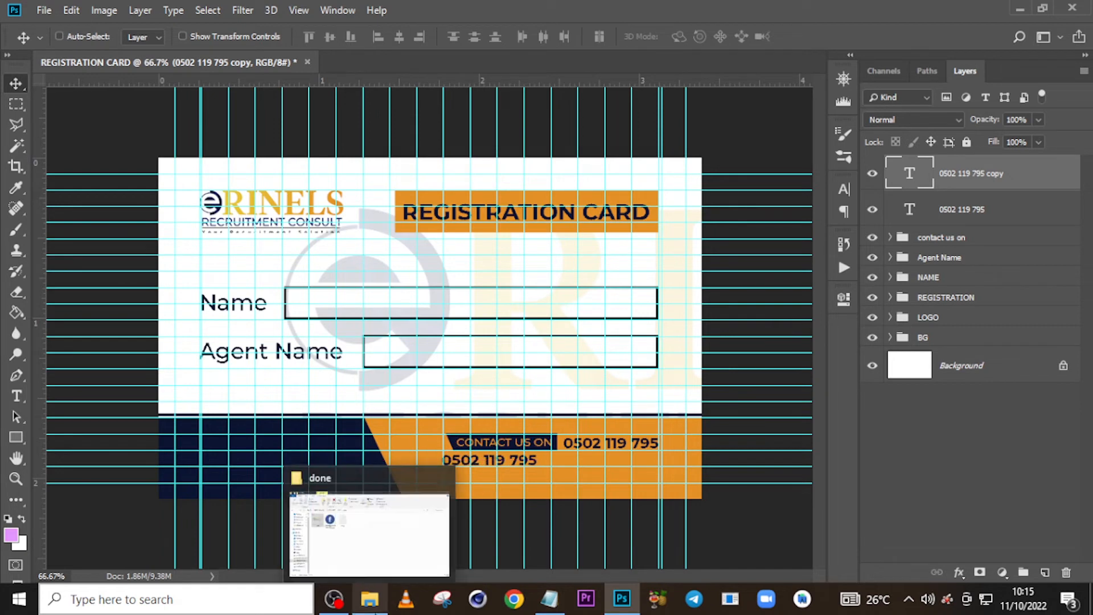
Right-align the duplicated number's paragraph and move it directly below the first number, flush with the right margin guide
{"action": "left_click", "coordinate": [845, 193]}
{"action": "left_click", "coordinate": [844, 210]}
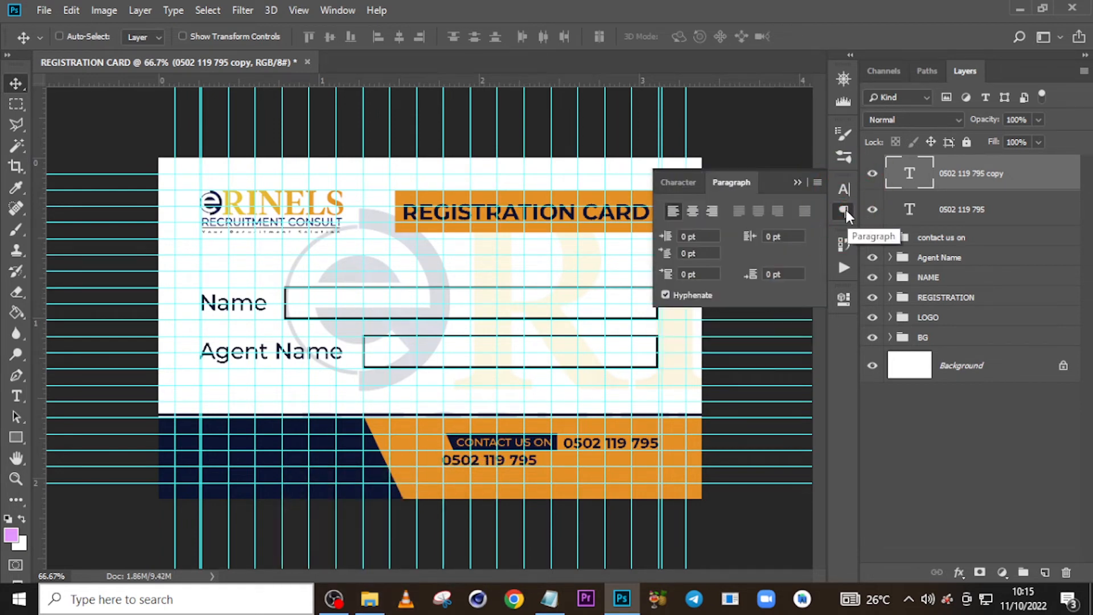
{"action": "left_click", "coordinate": [710, 215]}
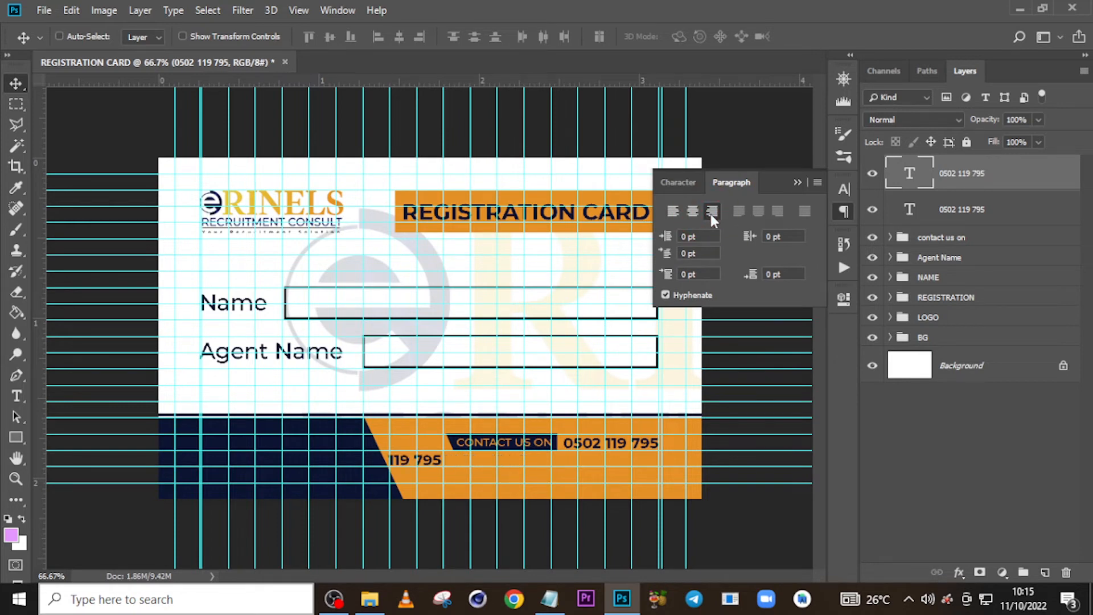
{"action": "left_click_drag", "start_coordinate": [462, 461], "coordinate": [680, 460]}
Copy the line with two phone numbers from 145.txt in Notepad and replace the duplicated text's content with it
{"action": "left_click", "coordinate": [550, 597]}
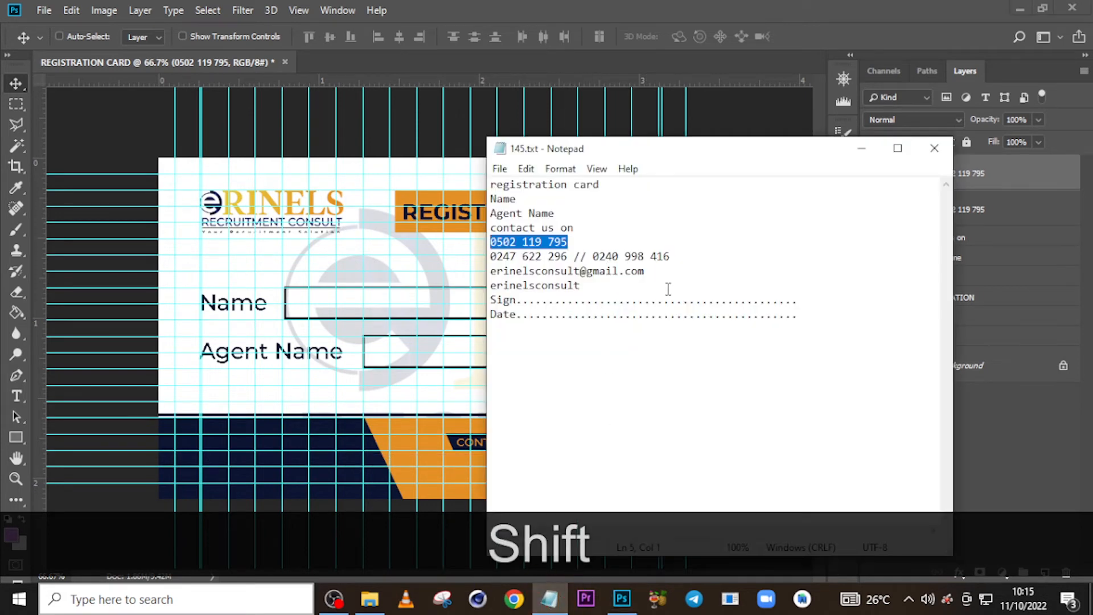
{"action": "left_click_drag", "start_coordinate": [684, 258], "coordinate": [488, 256]}
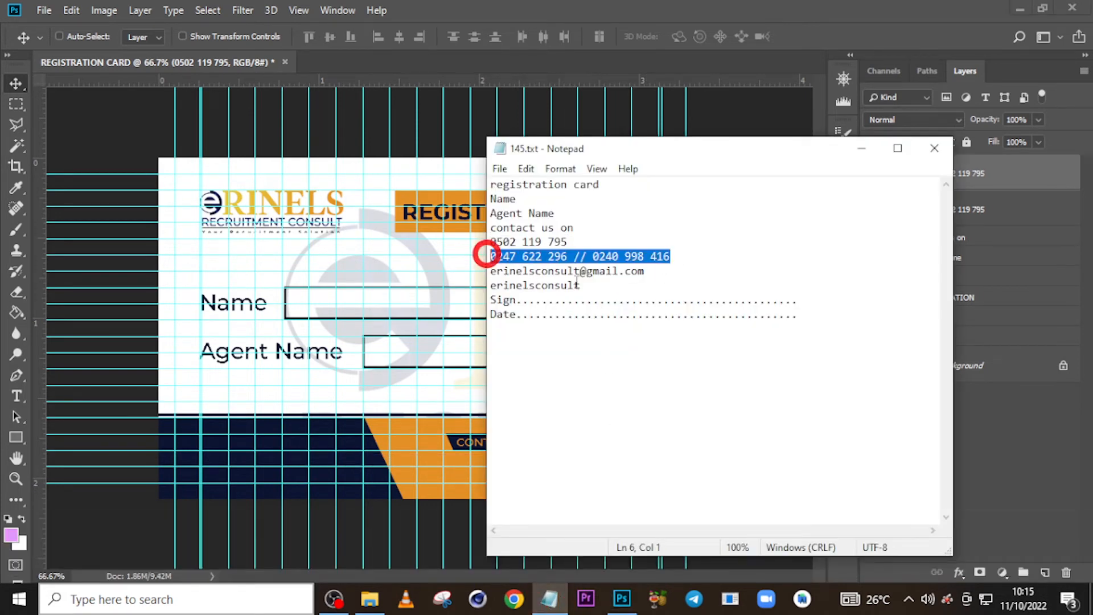
{"action": "key", "text": "ctrl+c"}
{"action": "left_click", "coordinate": [861, 148]}
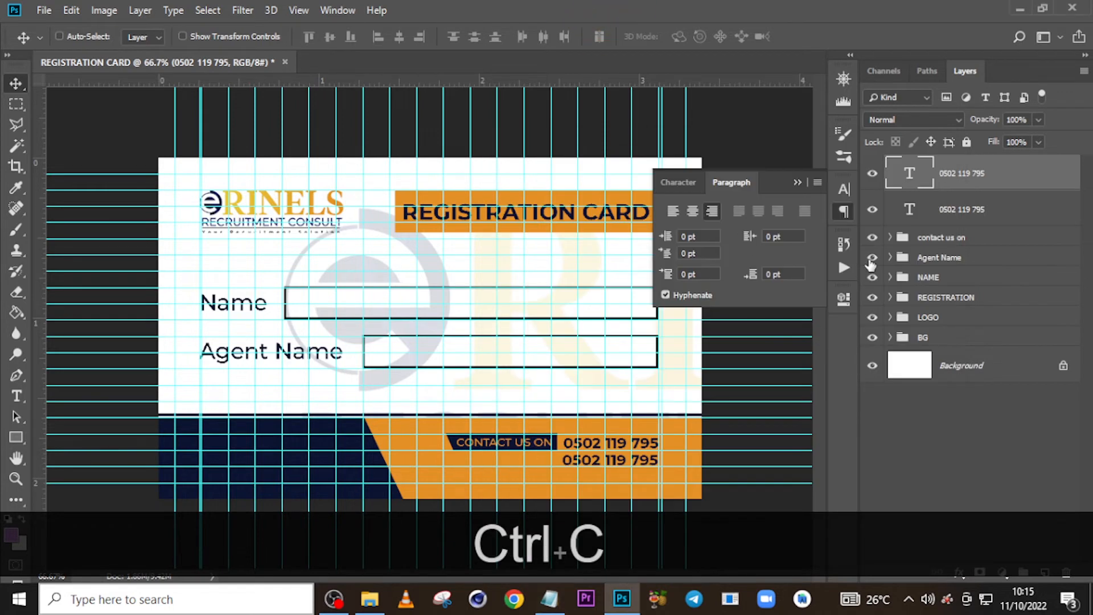
{"action": "double_click", "coordinate": [912, 184]}
{"action": "key", "text": "ctrl+v"}
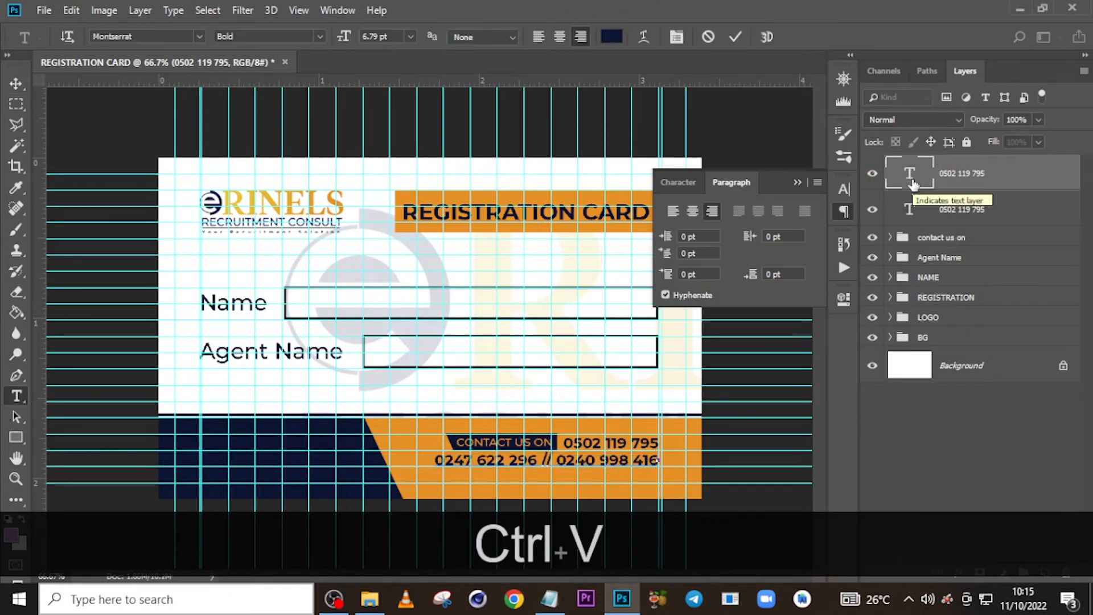
{"action": "left_click", "coordinate": [16, 83]}
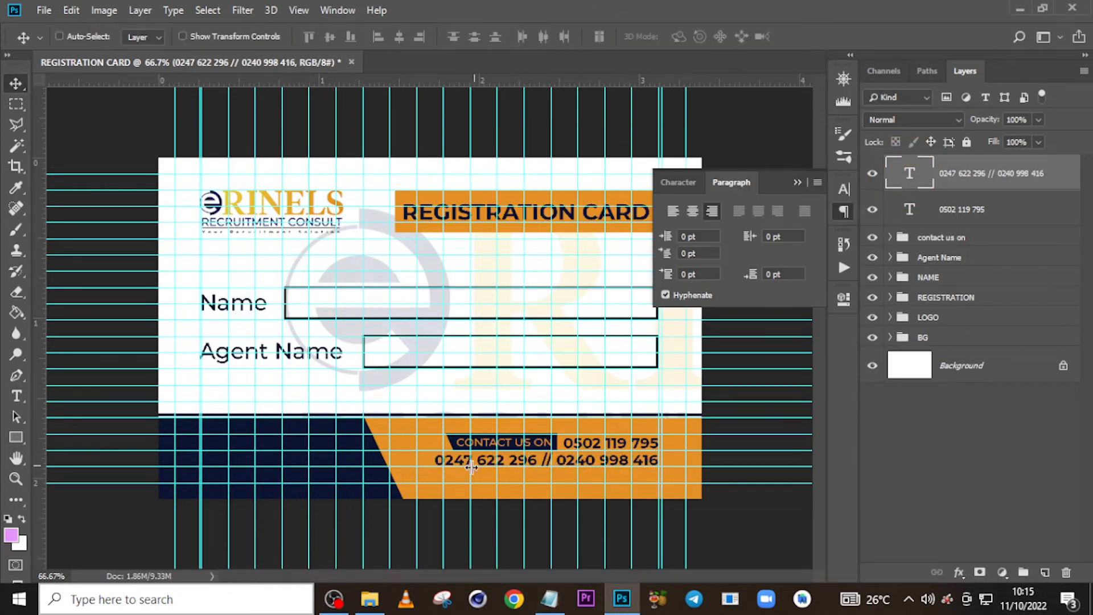
Move both phone number layers and the contact us on group down together towards the middle of the orange footer
{"action": "key", "text": "ctrl+h"}
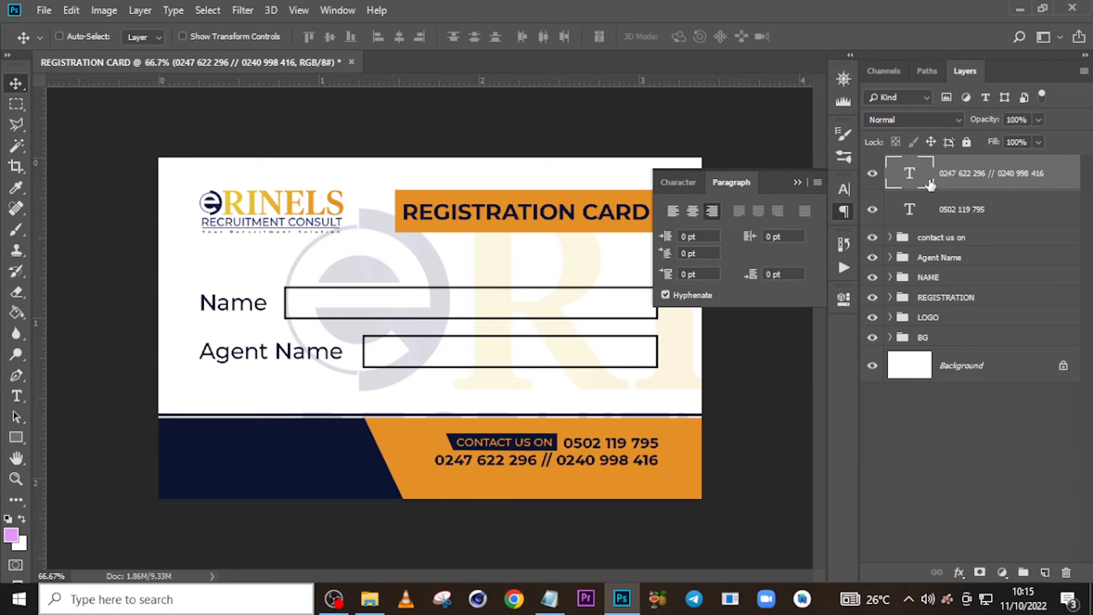
{"action": "left_click", "coordinate": [956, 215], "text": "ctrl"}
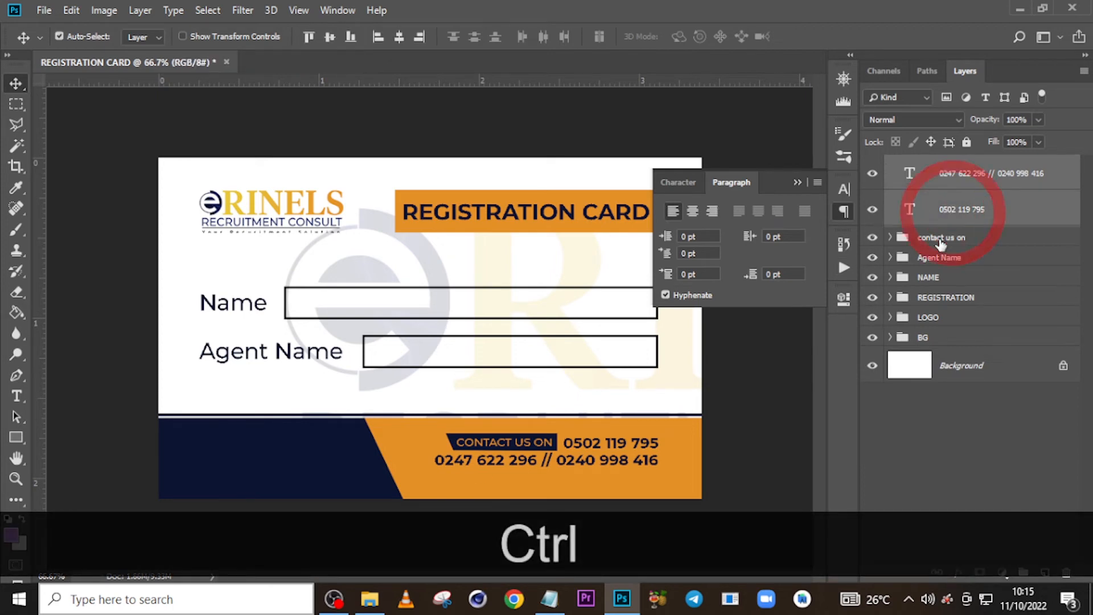
{"action": "left_click", "coordinate": [946, 240], "text": "ctrl"}
{"action": "key", "text": "ctrl+h"}
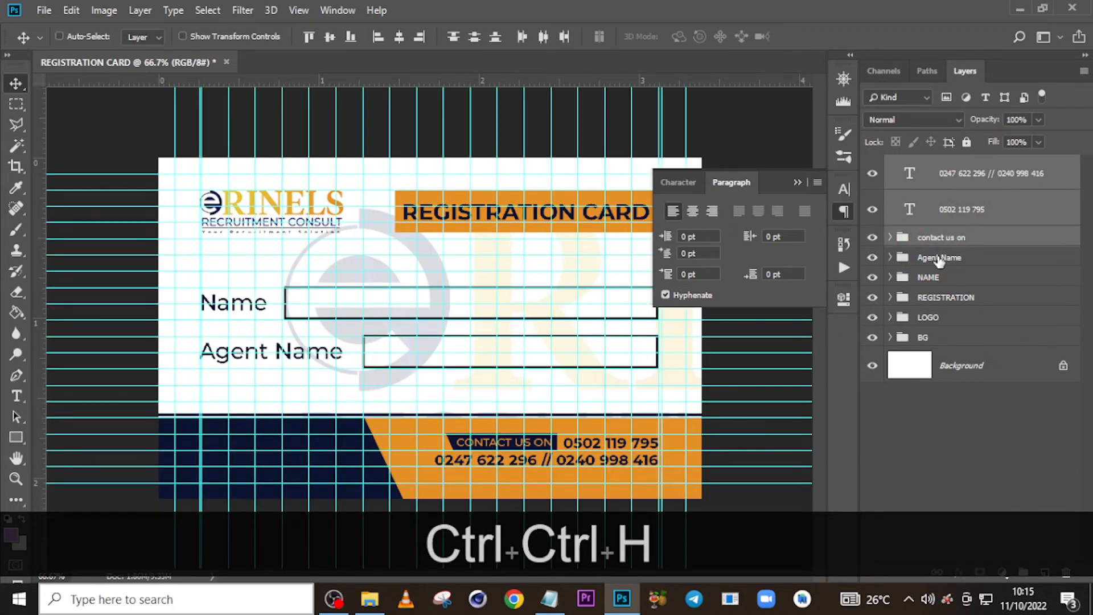
{"action": "key", "text": "shift+Down"}
{"action": "key", "text": "shift+Down"}
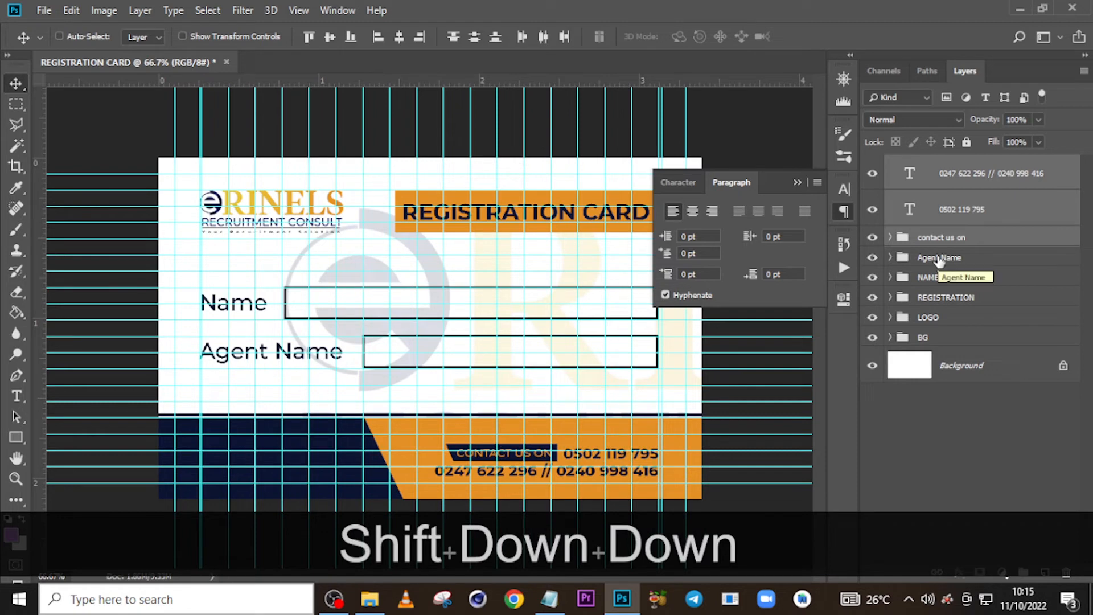
Check the contact block's spacing to the orange footer's edges and nudge it up slightly to centre it vertically
{"action": "key", "text": "ctrl+t"}
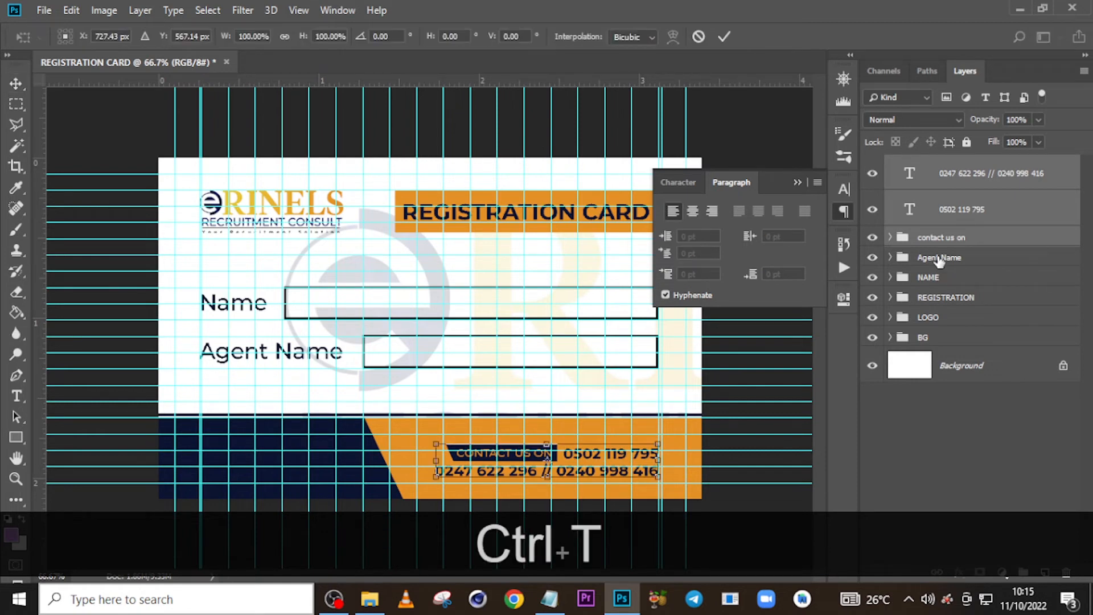
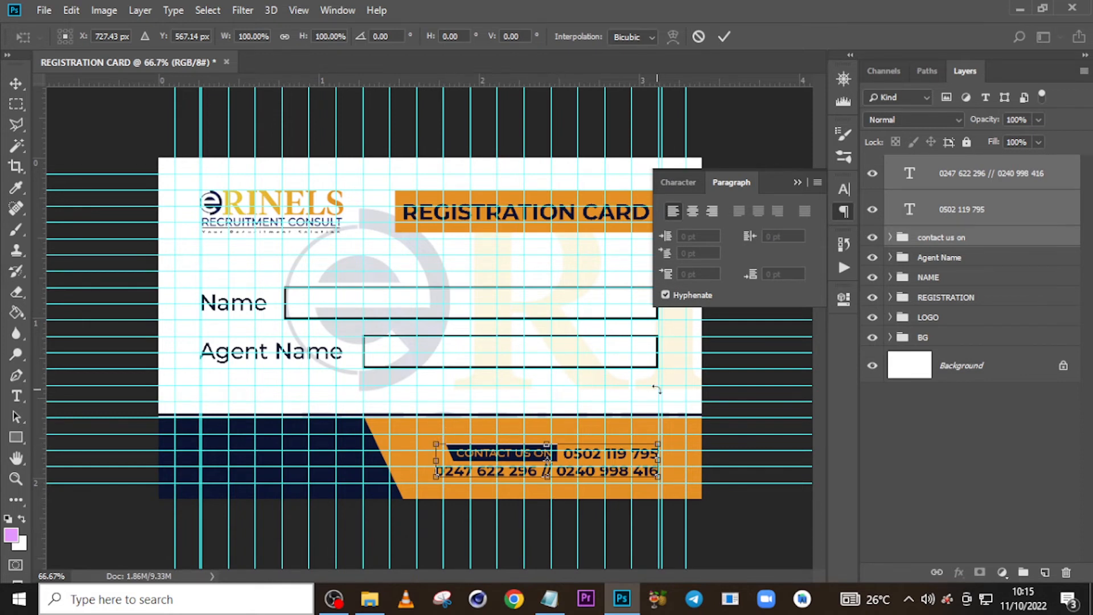
{"action": "key", "text": "Return"}
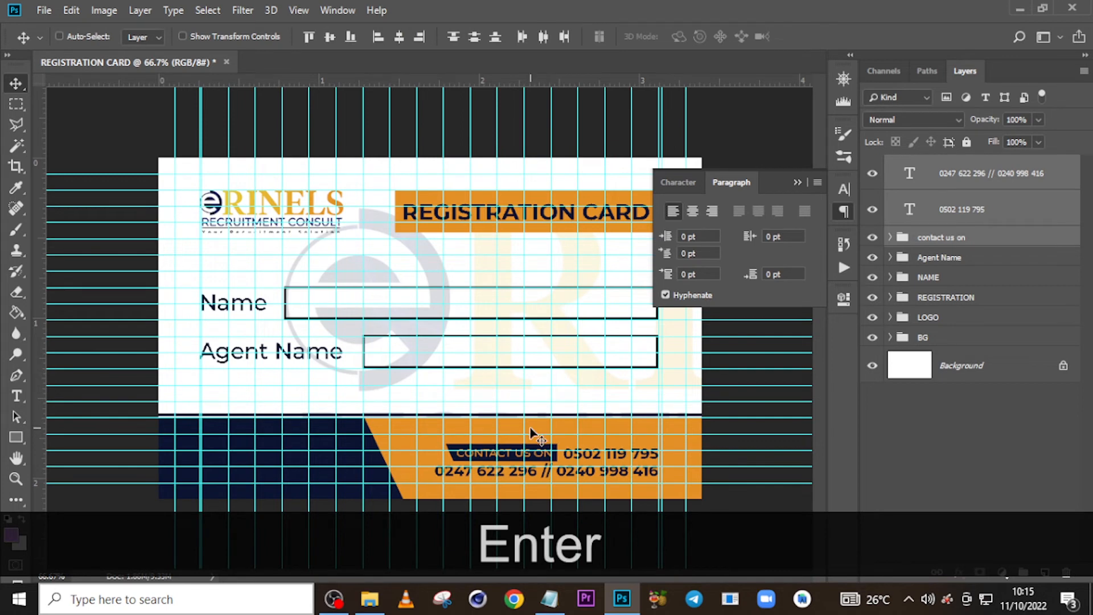
{"action": "key", "text": "ctrl"}
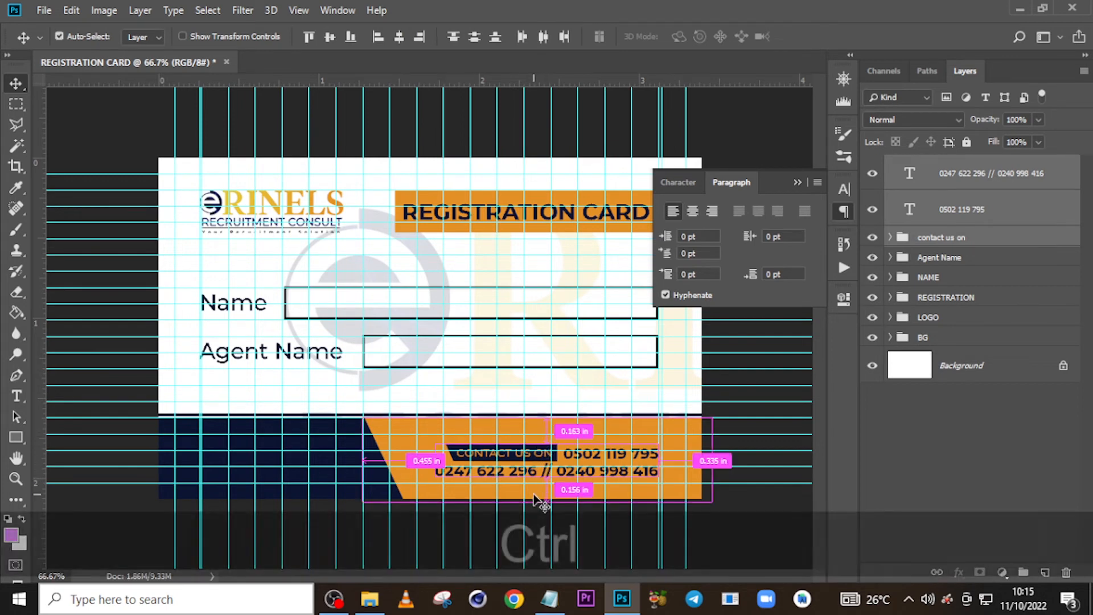
{"action": "key", "text": "ctrl+h"}
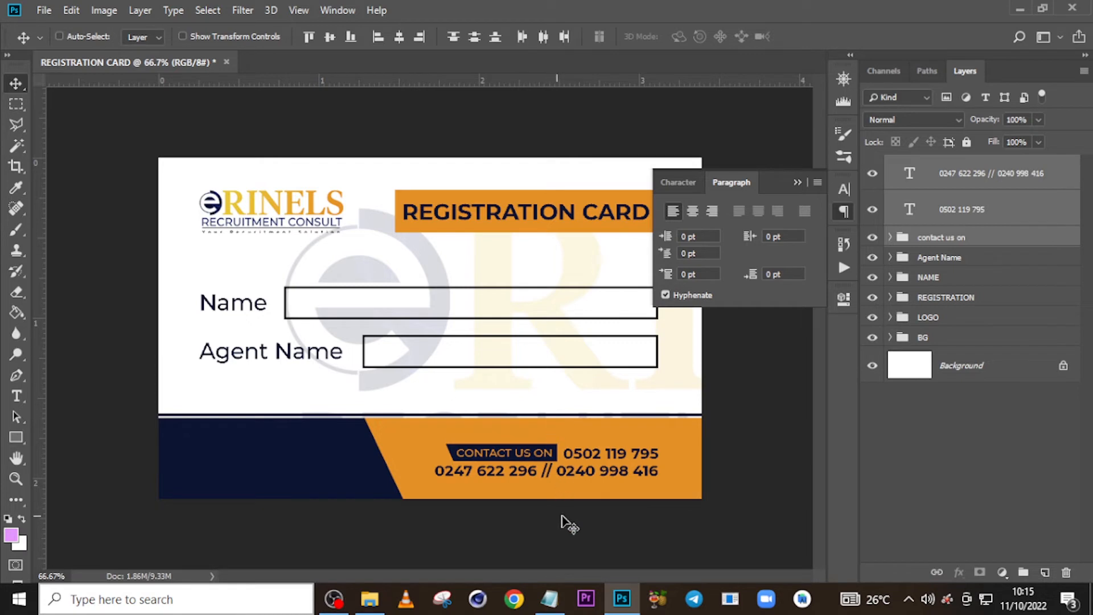
{"action": "key", "text": "Up"}
{"action": "key", "text": "ctrl+h"}
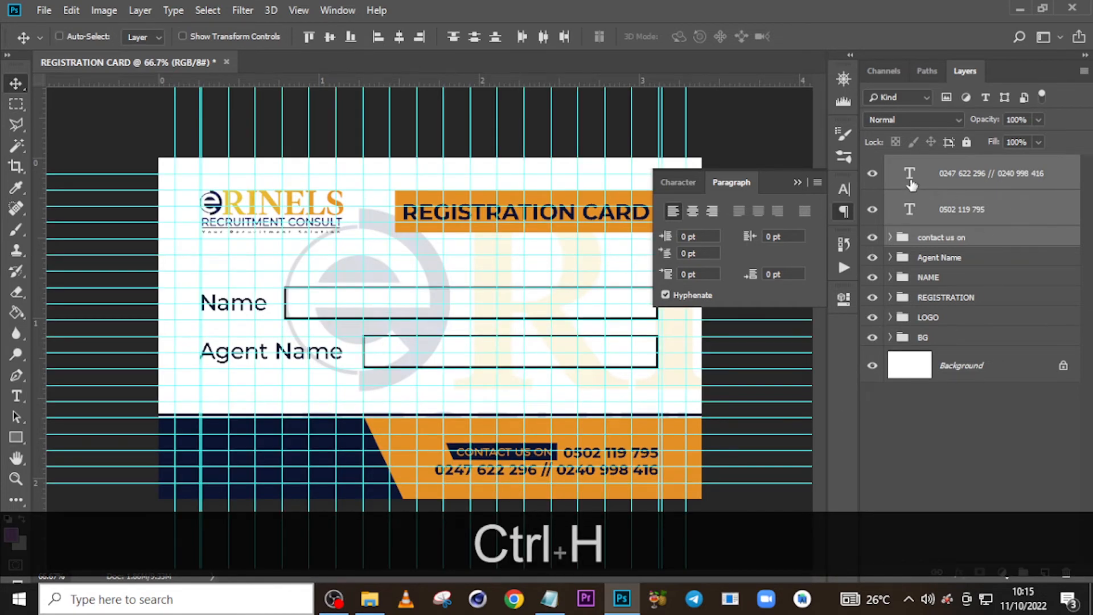
Put both phone number layers into the contact us on group and check its contents by toggling its visibility
{"action": "left_click", "coordinate": [942, 212]}
{"action": "left_click", "coordinate": [942, 173], "text": "ctrl"}
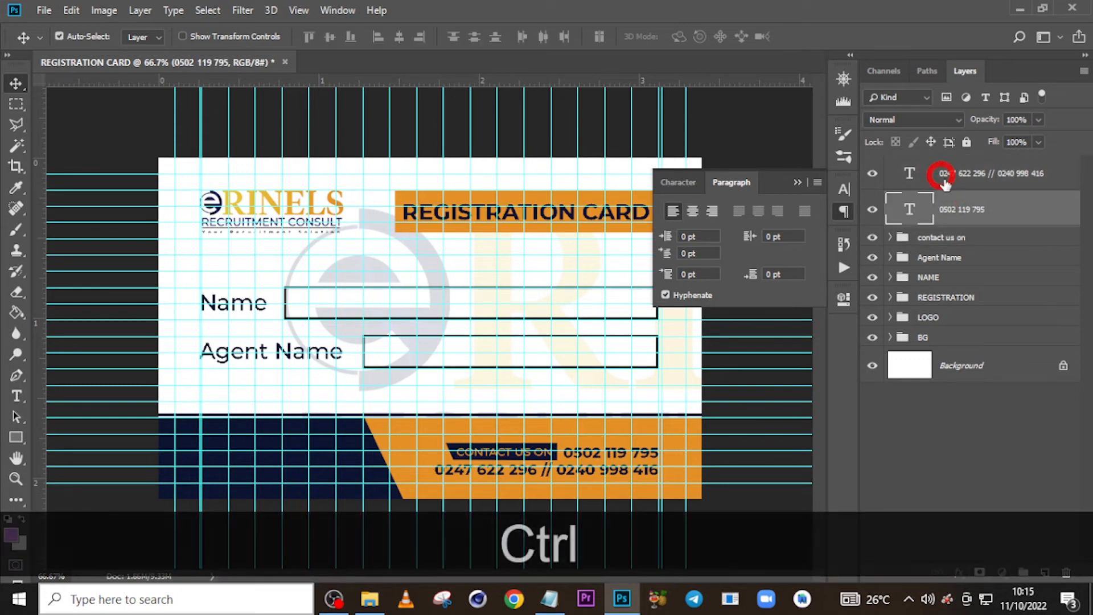
{"action": "left_click_drag", "start_coordinate": [943, 216], "coordinate": [944, 245]}
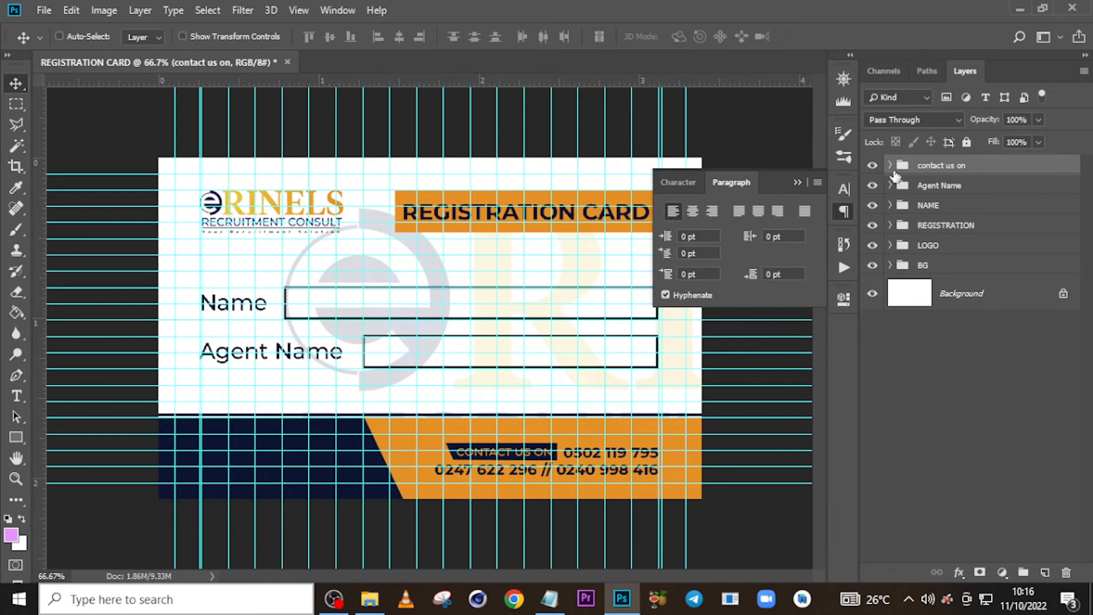
{"action": "left_click", "coordinate": [872, 165]}
{"action": "left_click", "coordinate": [872, 165]}
Copy the e-mail address line from 145.txt in Notepad and paste it as a new text layer in the card's navy footer
{"action": "left_click", "coordinate": [550, 599]}
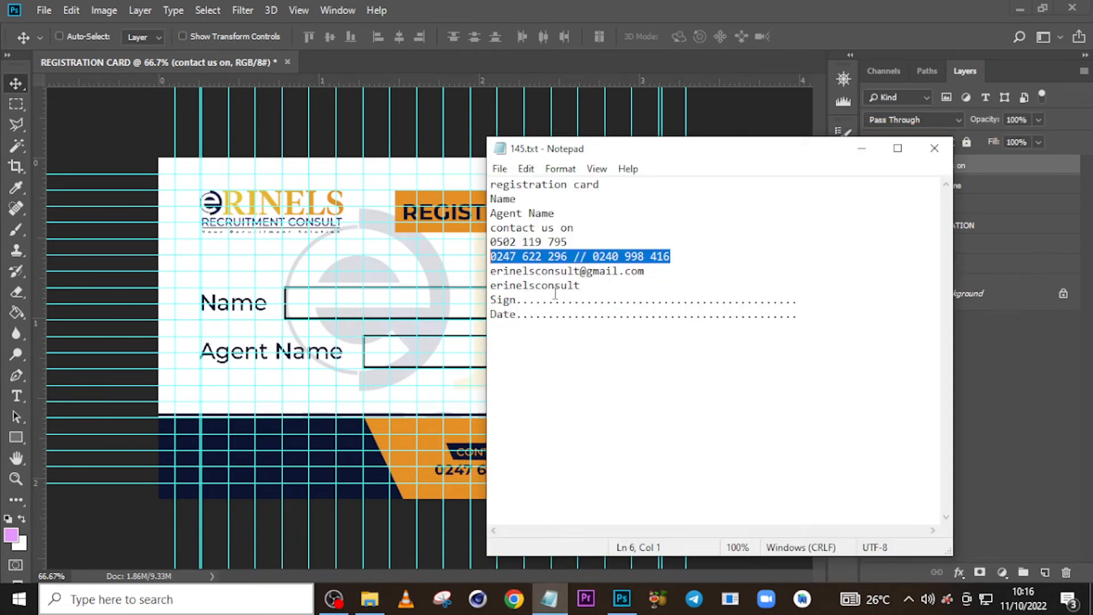
{"action": "left_click_drag", "start_coordinate": [653, 271], "coordinate": [484, 272]}
{"action": "key", "text": "ctrl+c"}
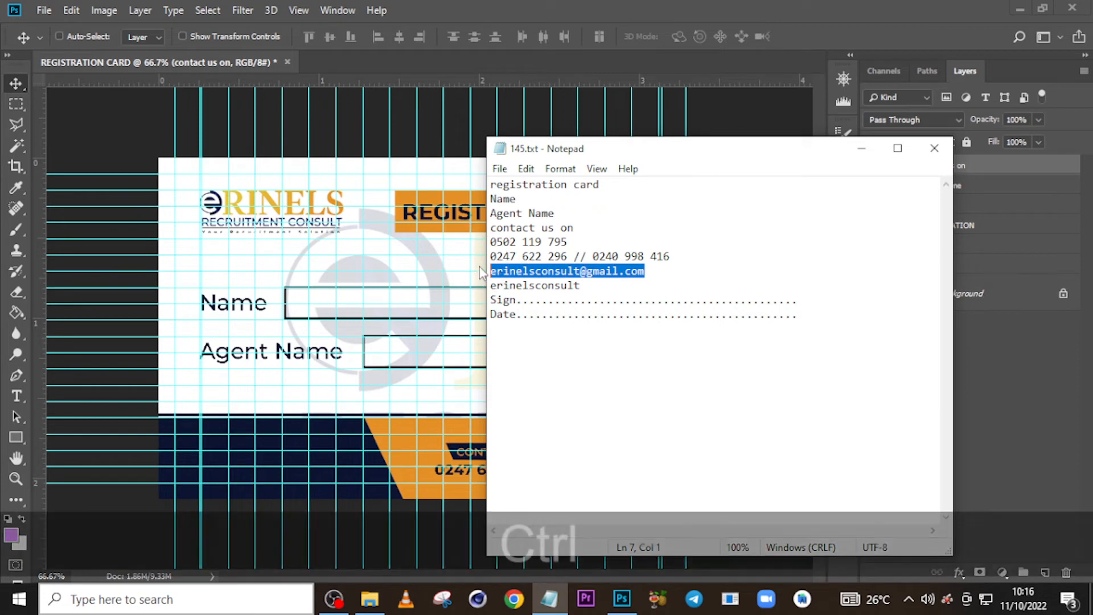
{"action": "left_click", "coordinate": [509, 8]}
{"action": "key", "text": "t"}
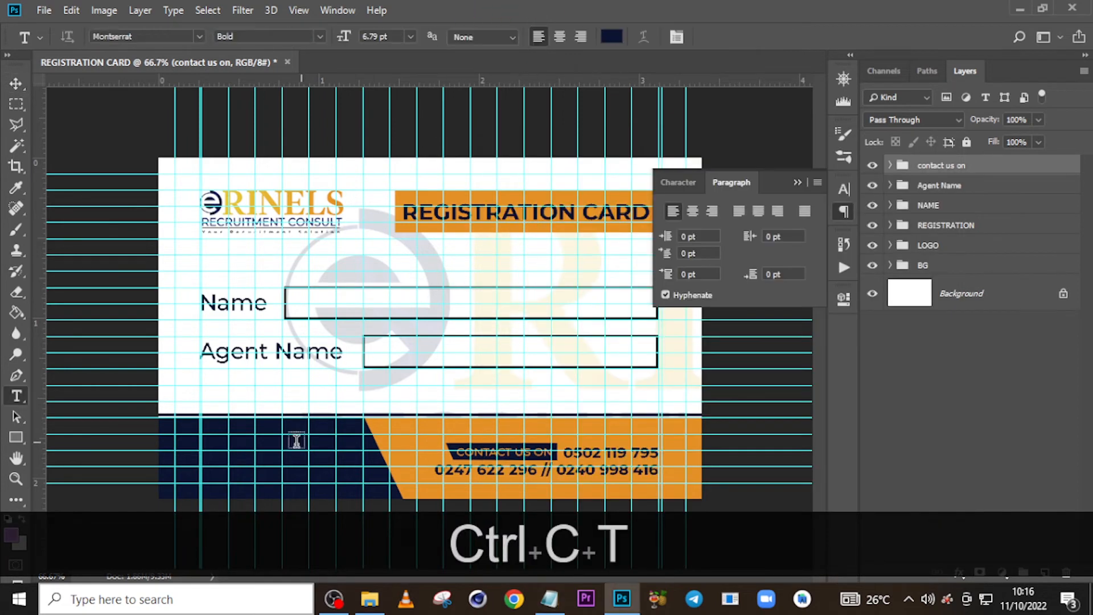
{"action": "left_click", "coordinate": [220, 452]}
{"action": "key", "text": "ctrl+v"}
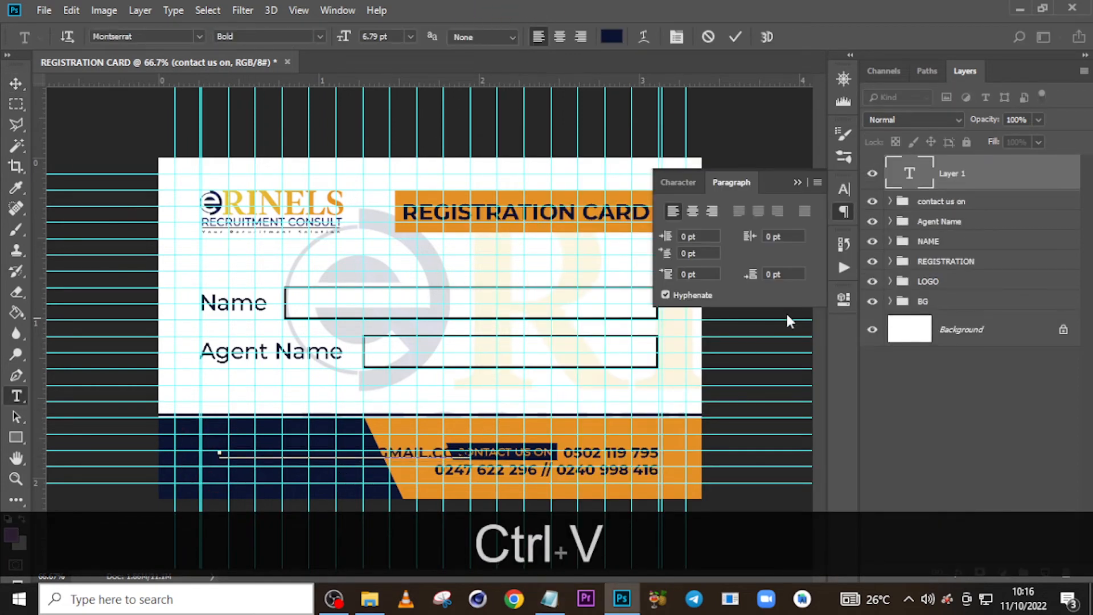
{"action": "left_click", "coordinate": [936, 178]}
Turn off All Caps for the e-mail text and set its colour to white (ffffff), sampled from the card's background
{"action": "left_click", "coordinate": [675, 182]}
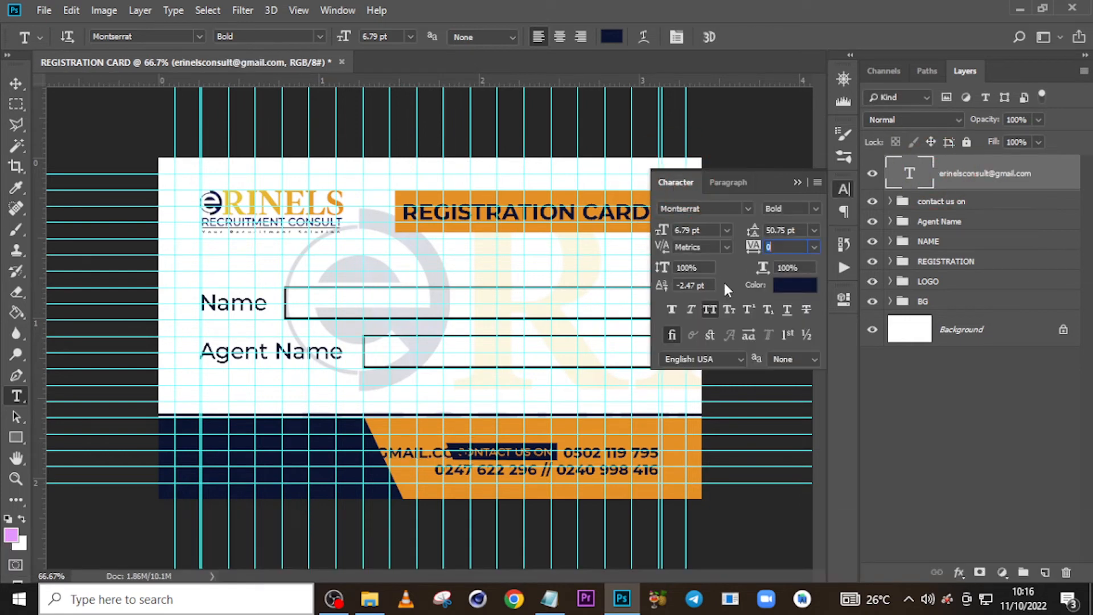
{"action": "left_click", "coordinate": [706, 309]}
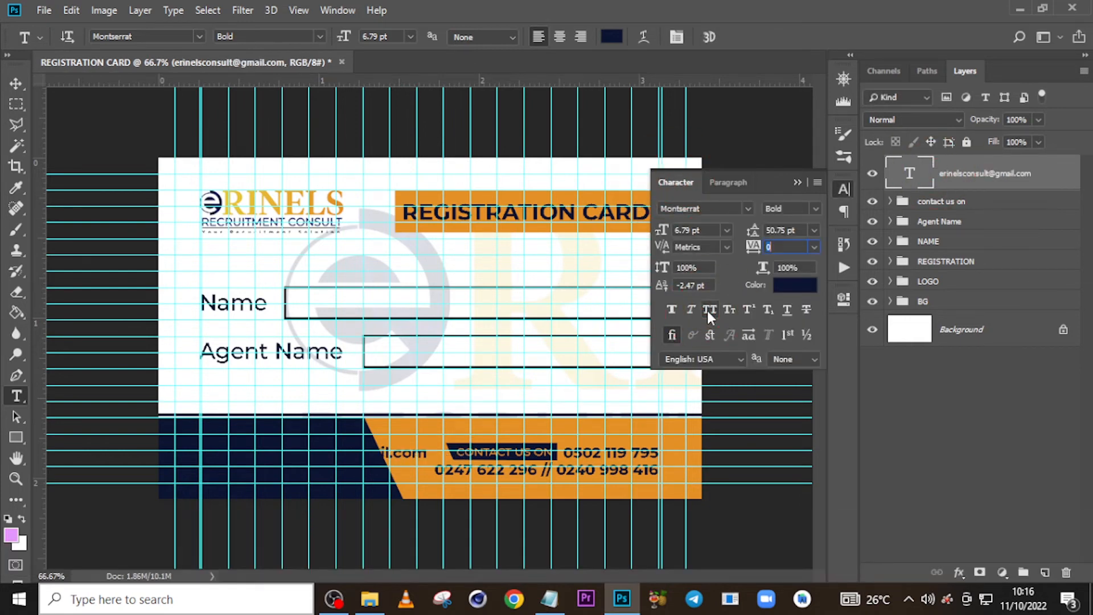
{"action": "left_click", "coordinate": [795, 286]}
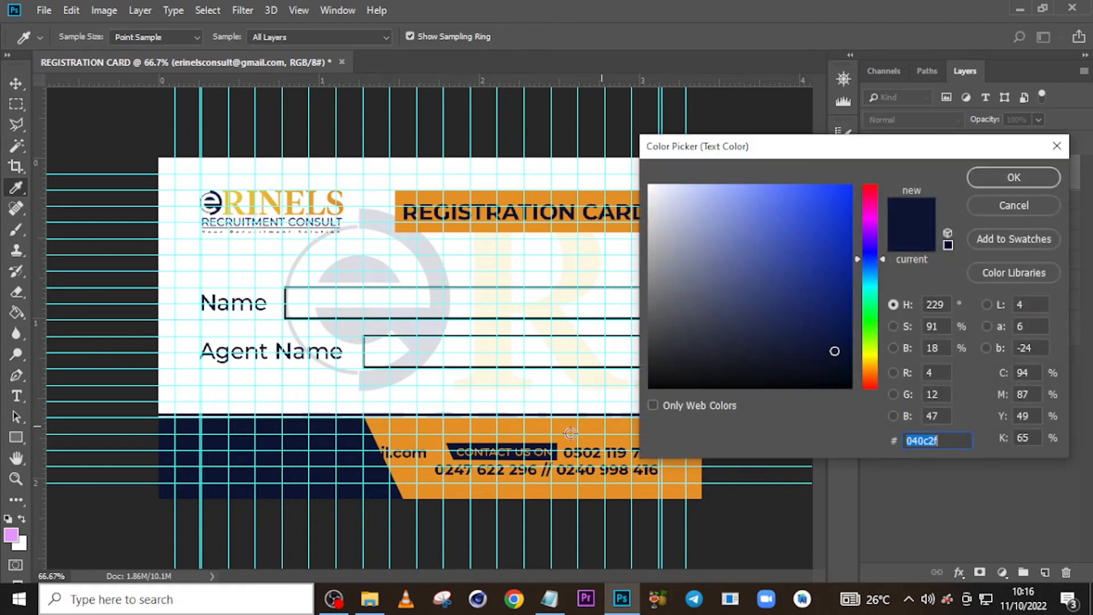
{"action": "left_click", "coordinate": [529, 428]}
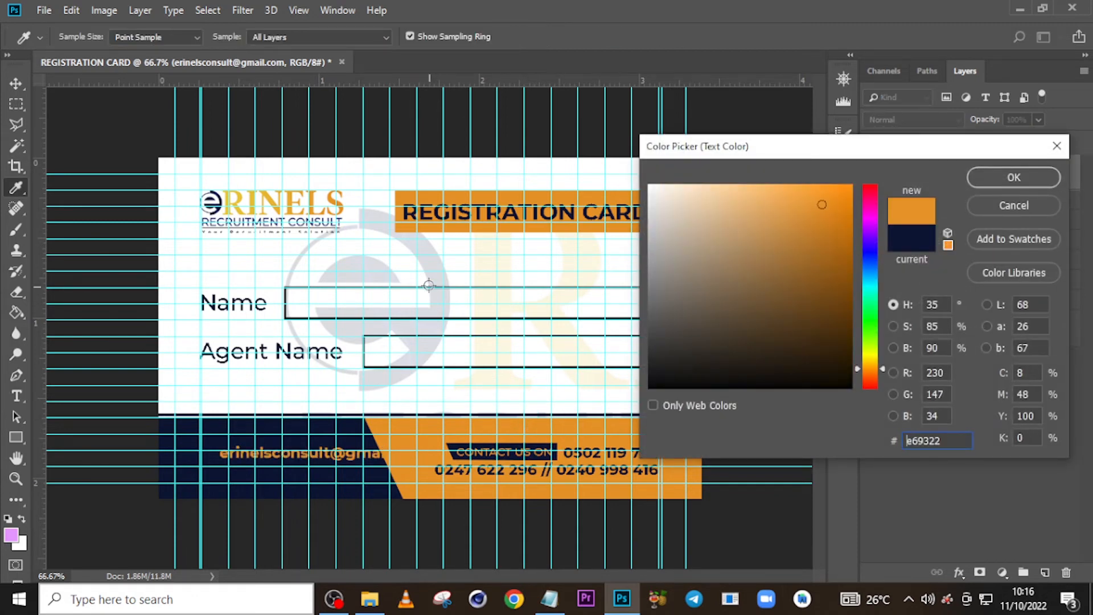
{"action": "left_click", "coordinate": [459, 268]}
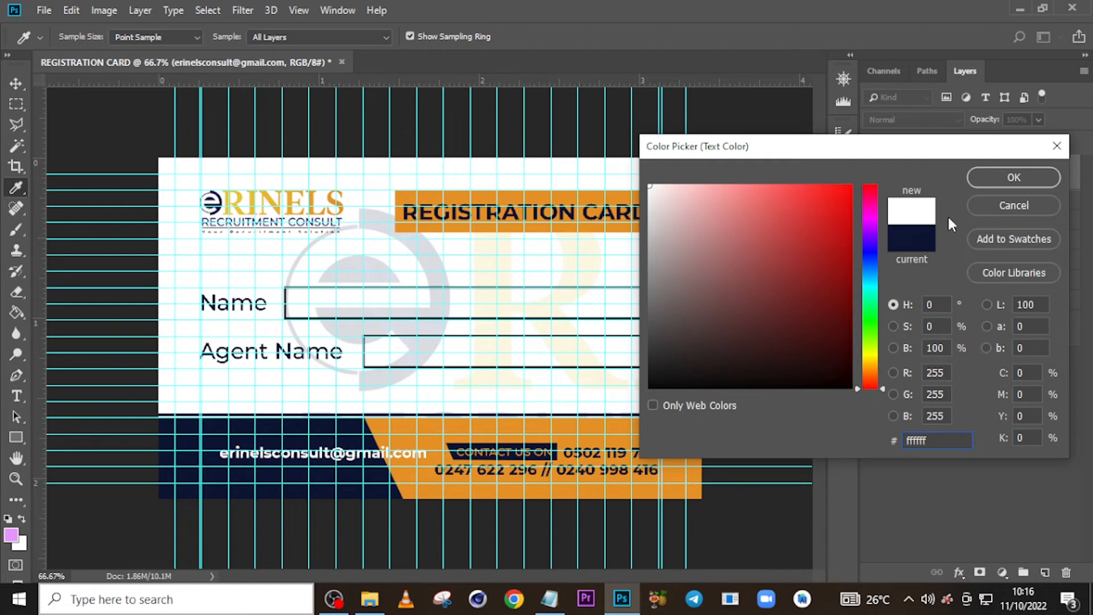
{"action": "left_click", "coordinate": [1010, 177]}
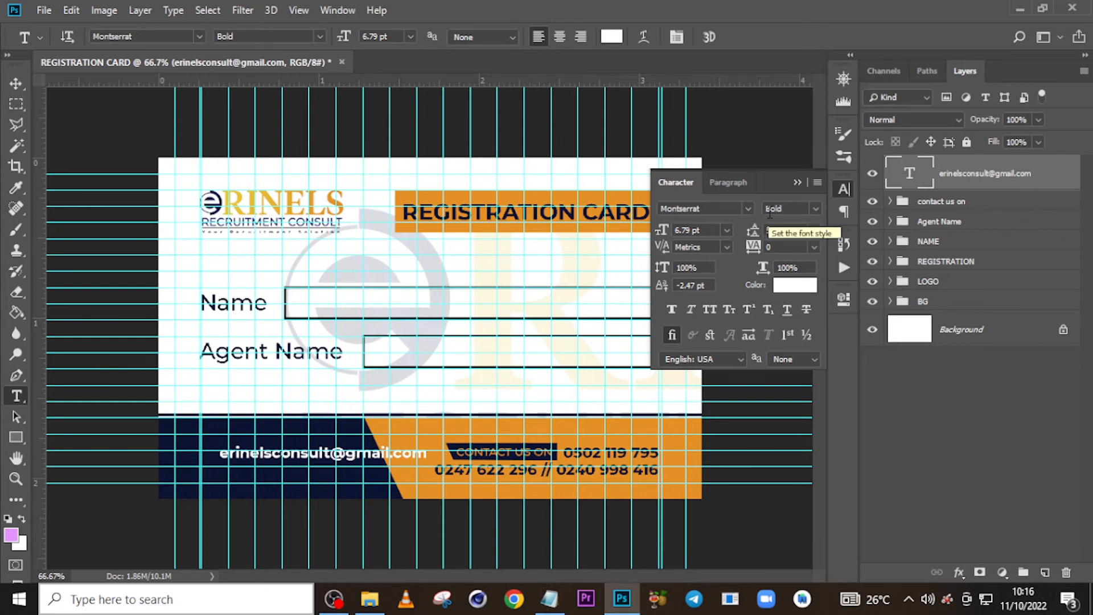
Move the e-mail text to the upper part of the navy footer, aligned with the left margin guide
{"action": "left_click", "coordinate": [662, 230]}
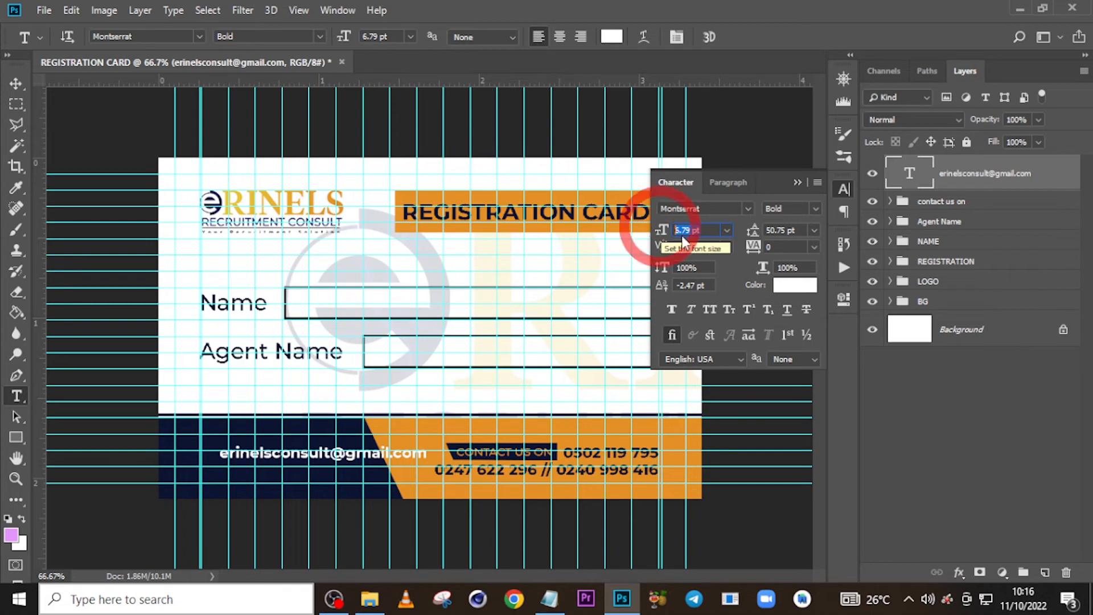
{"action": "left_click", "coordinate": [751, 246]}
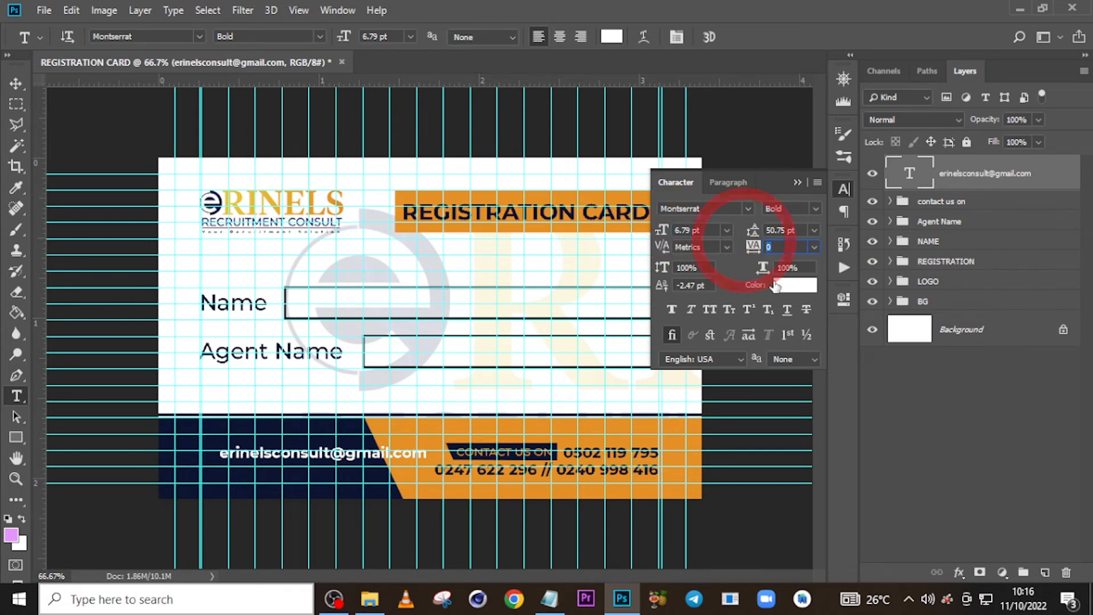
{"action": "left_click", "coordinate": [1004, 170]}
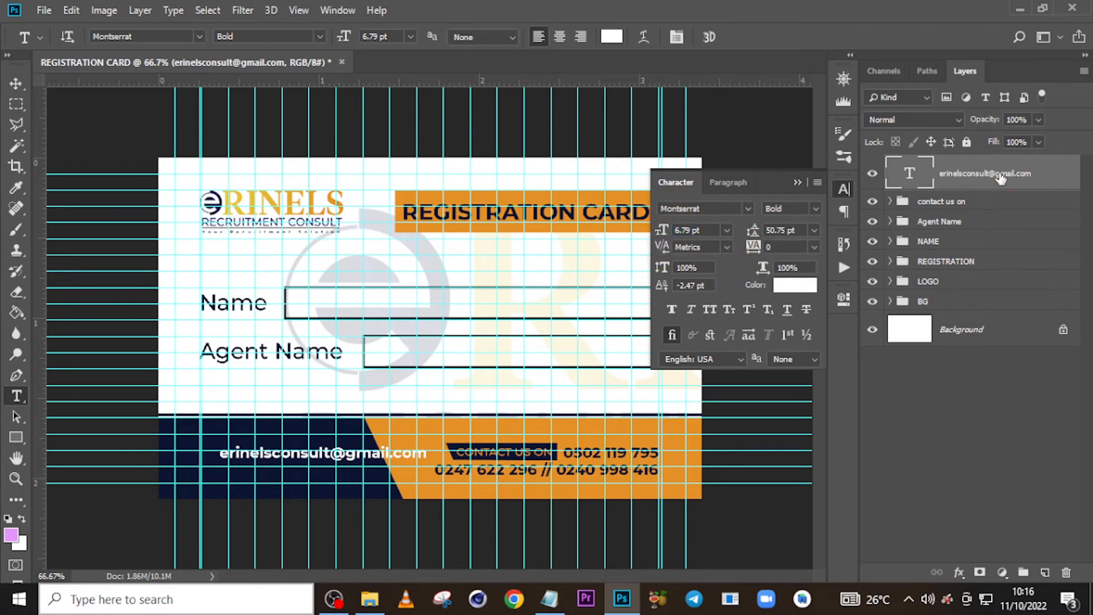
{"action": "key", "text": "ctrl+h"}
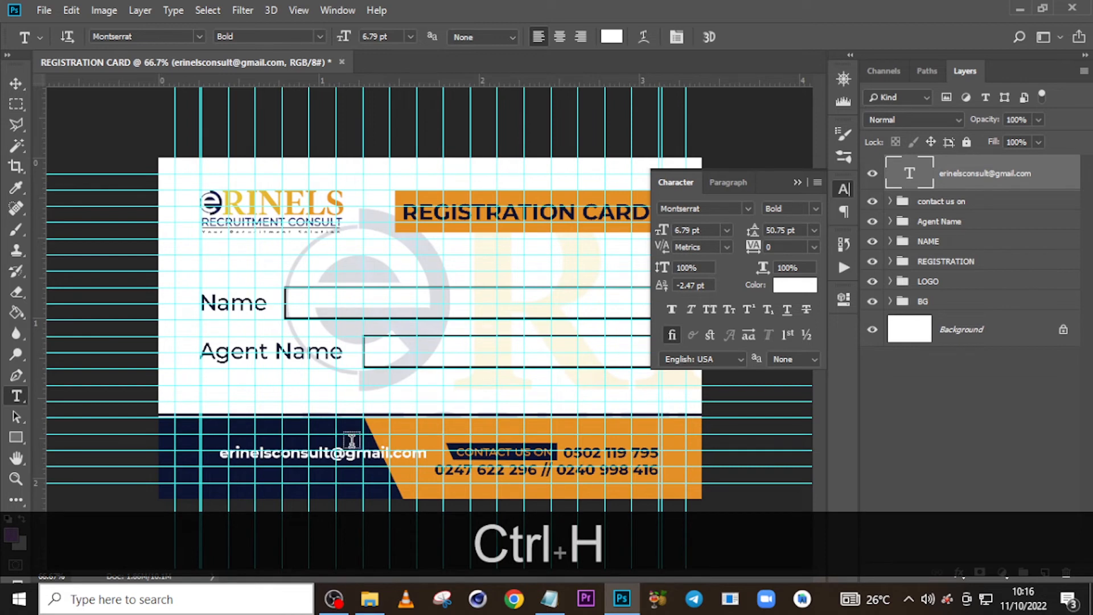
{"action": "key", "text": "v"}
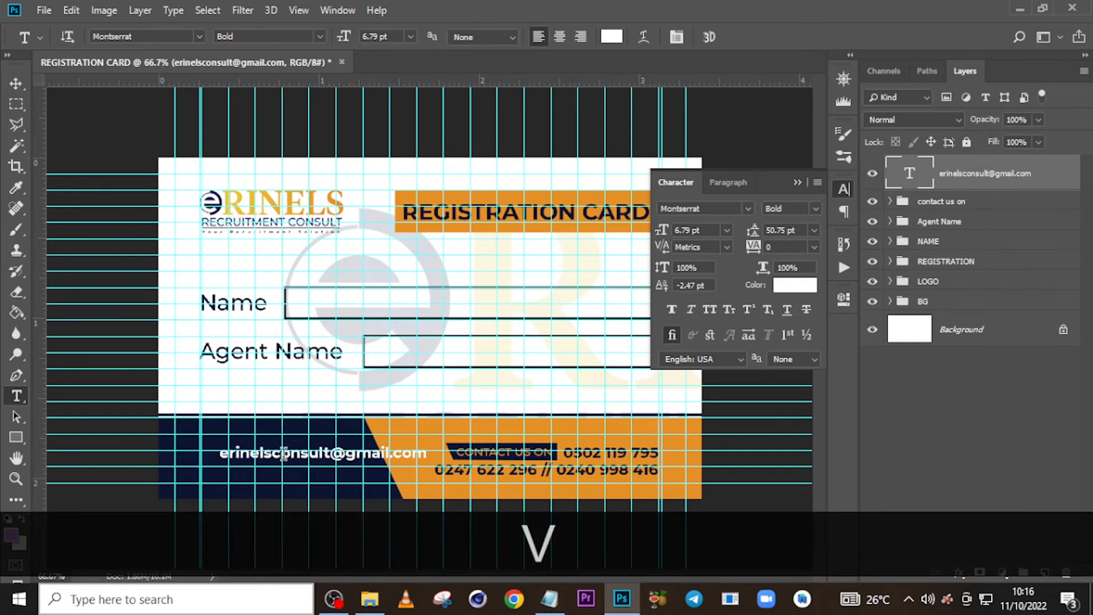
{"action": "left_click", "coordinate": [16, 84]}
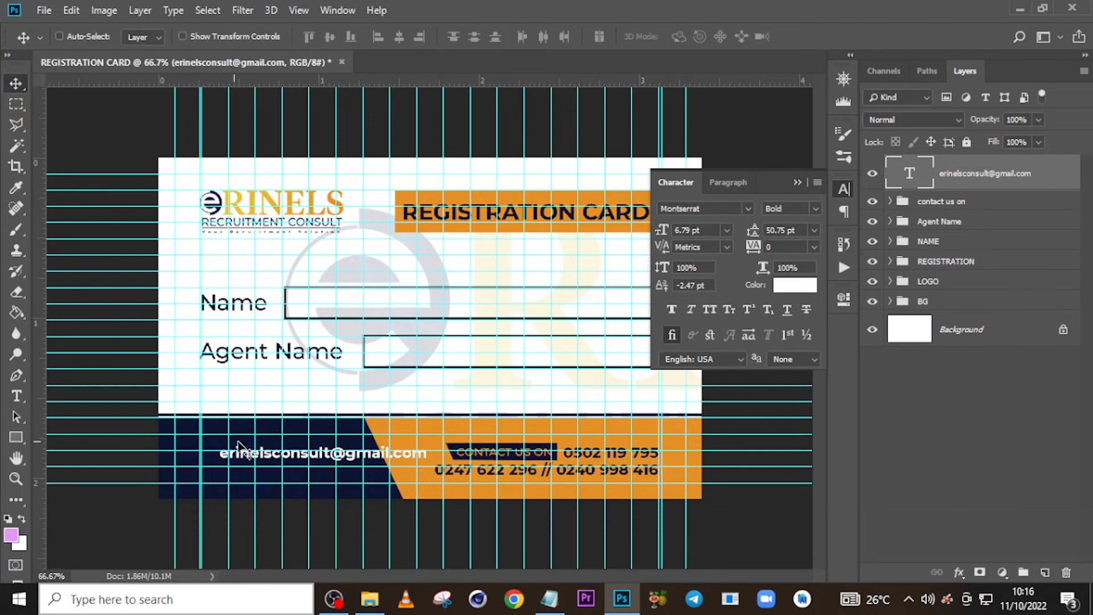
{"action": "left_click_drag", "start_coordinate": [272, 448], "coordinate": [252, 434]}
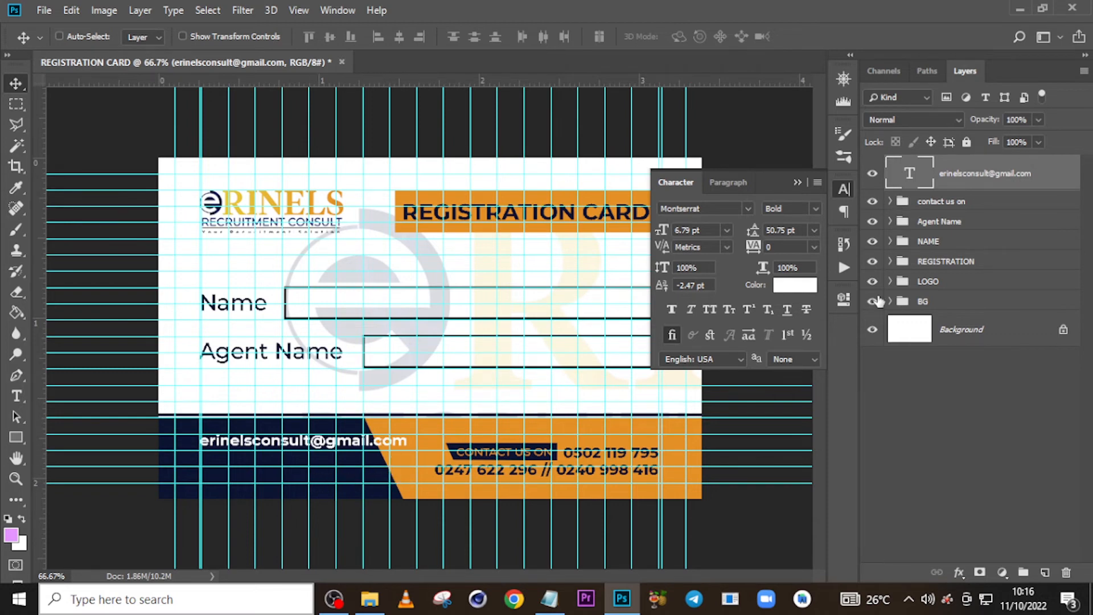
Shift the navy footer shape, Rectangle 1 copy in the BG group, to the right until it fully backs the e-mail text
{"action": "left_click", "coordinate": [890, 201]}
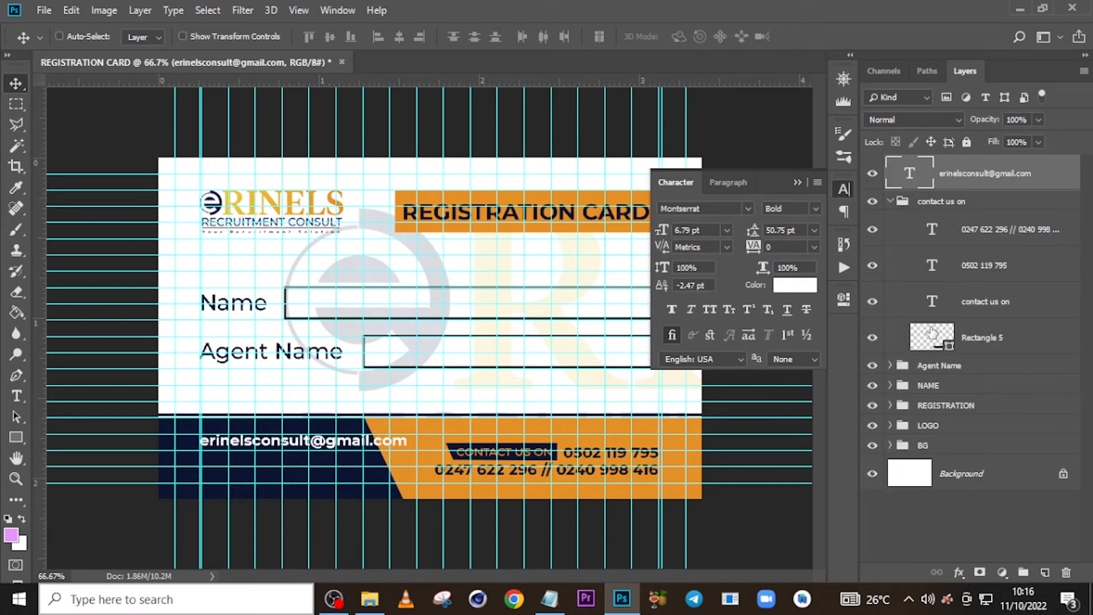
{"action": "left_click", "coordinate": [872, 337]}
{"action": "left_click", "coordinate": [889, 202]}
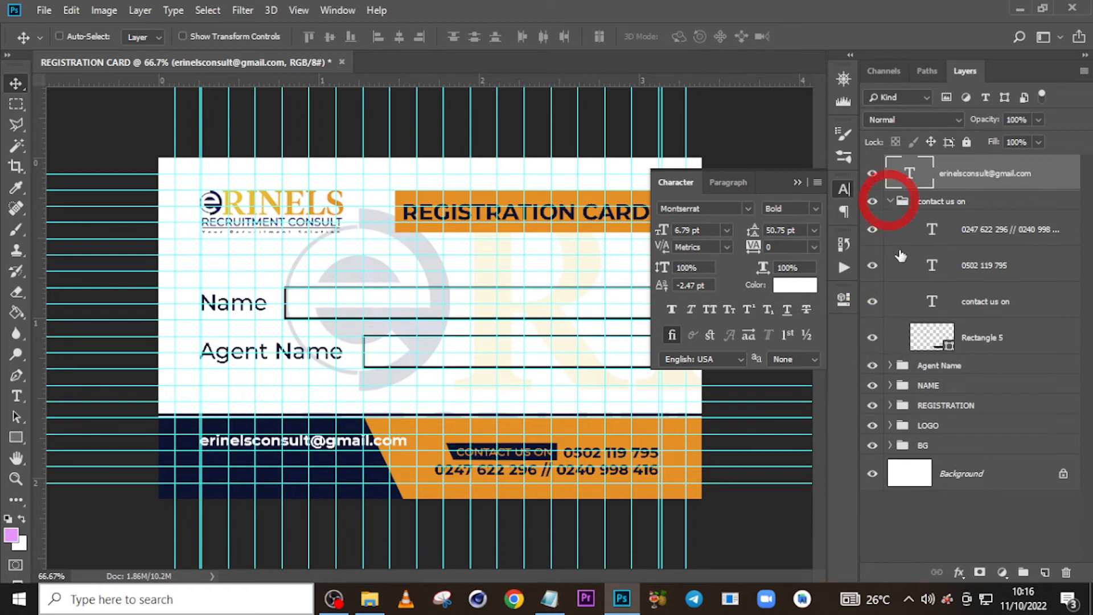
{"action": "left_click", "coordinate": [889, 301]}
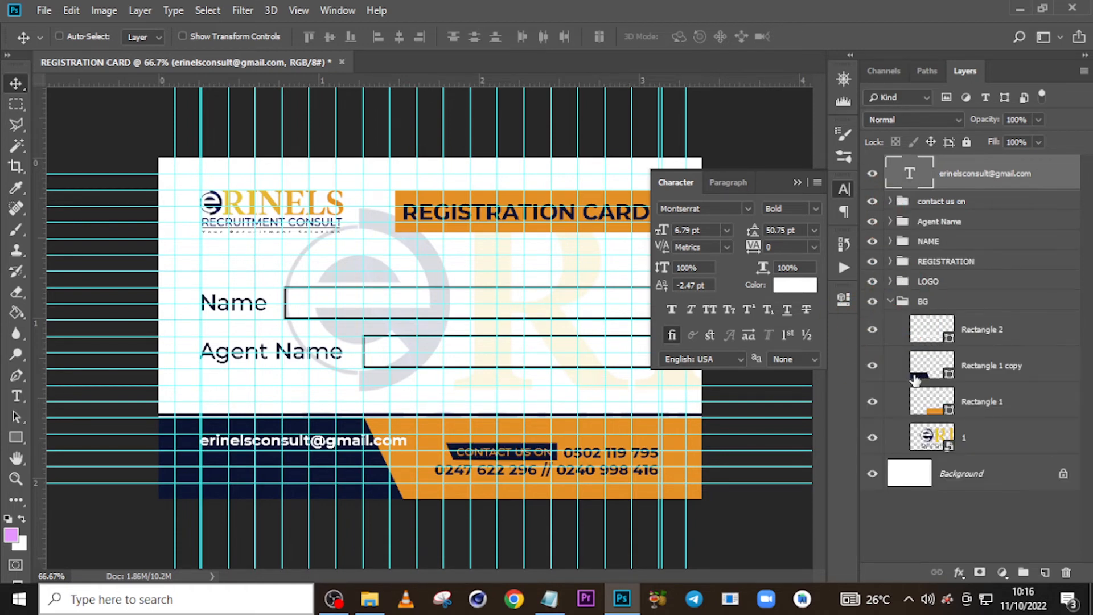
{"action": "left_click", "coordinate": [960, 371]}
{"action": "key", "text": "v"}
{"action": "key", "text": "shift+Right"}
{"action": "key", "text": "shift+Right"}
{"action": "key", "text": "shift+Right"}
{"action": "key", "text": "shift+Right"}
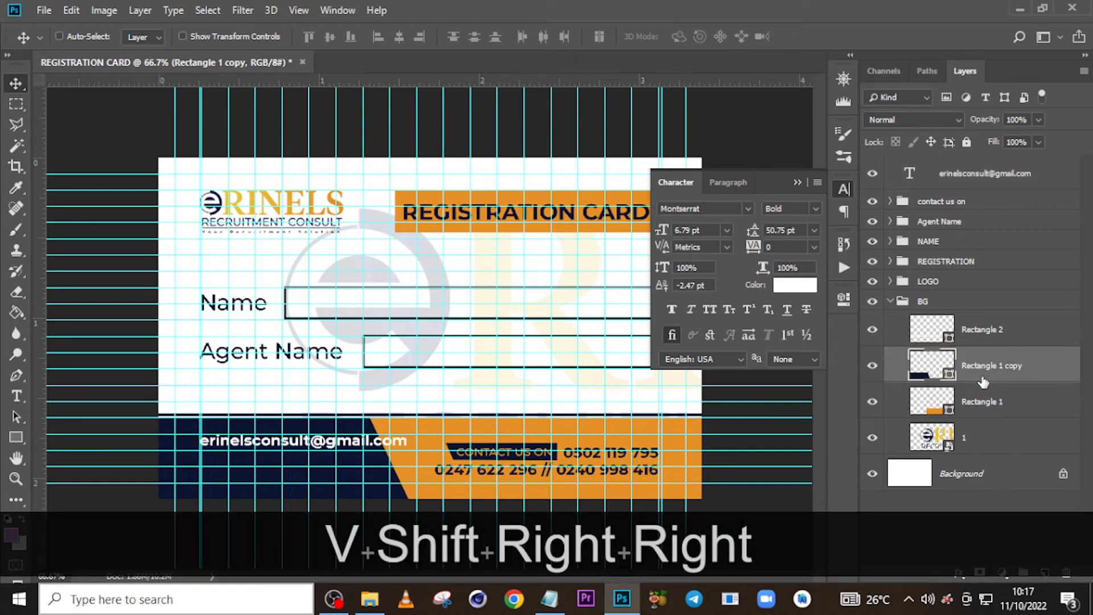
{"action": "key", "text": "shift+Right"}
{"action": "key", "text": "shift+Right"}
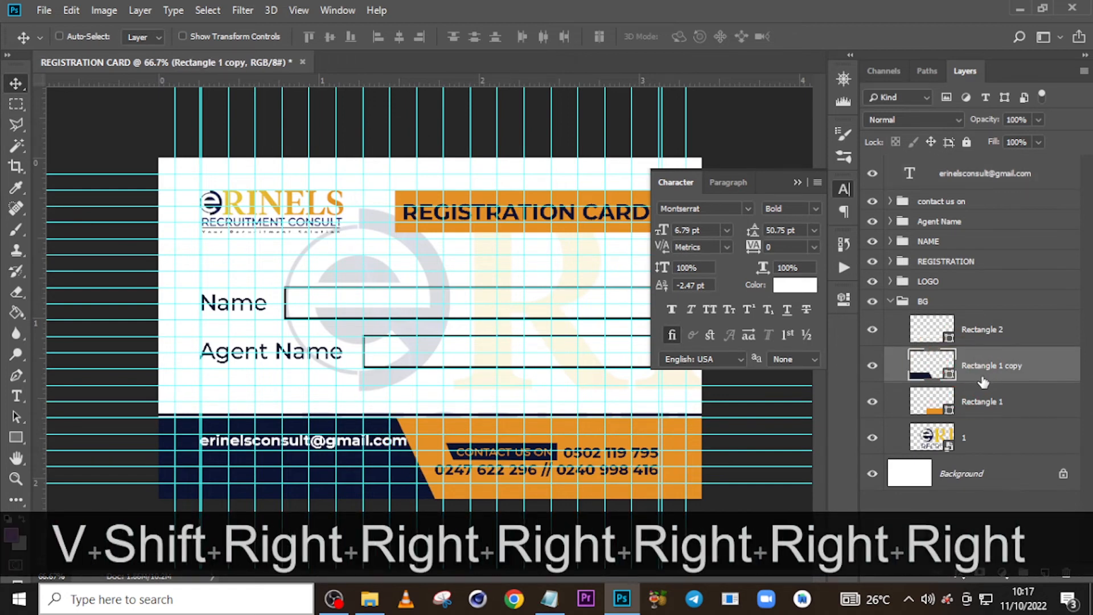
{"action": "key", "text": "shift+Right"}
{"action": "key", "text": "shift+Right"}
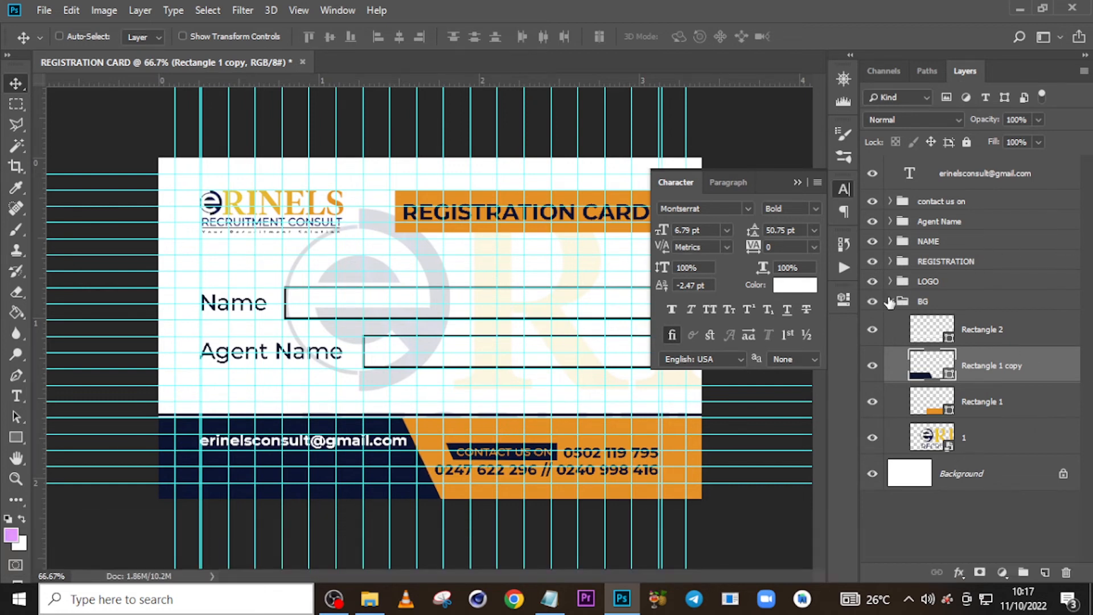
{"action": "left_click", "coordinate": [890, 302]}
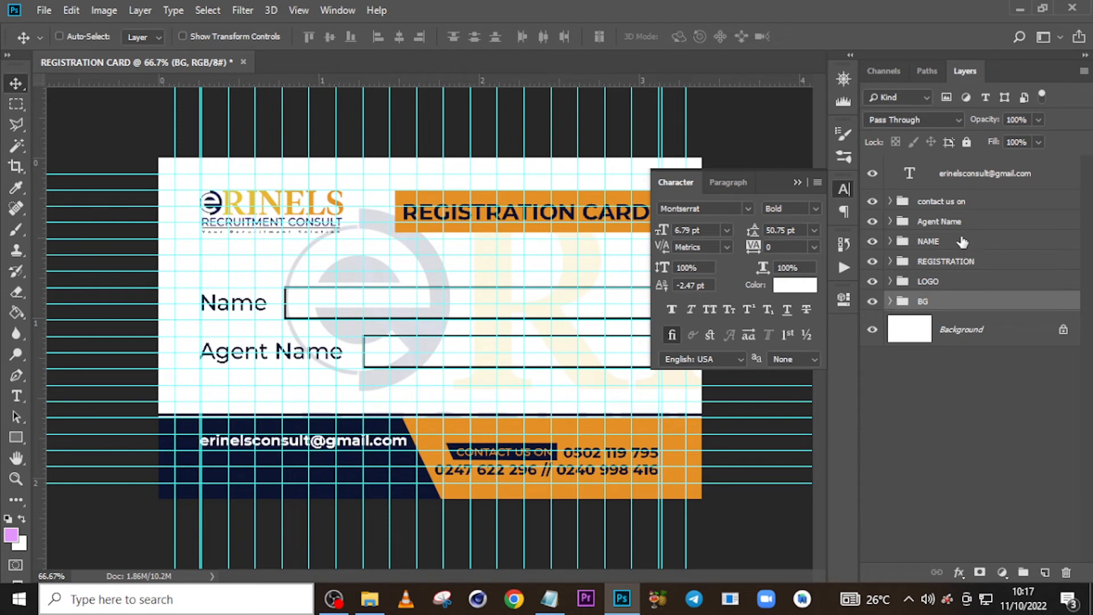
Hide the guides, duplicate the e-mail text layer and move the copy down to form a second line below the original
{"action": "left_click", "coordinate": [950, 172]}
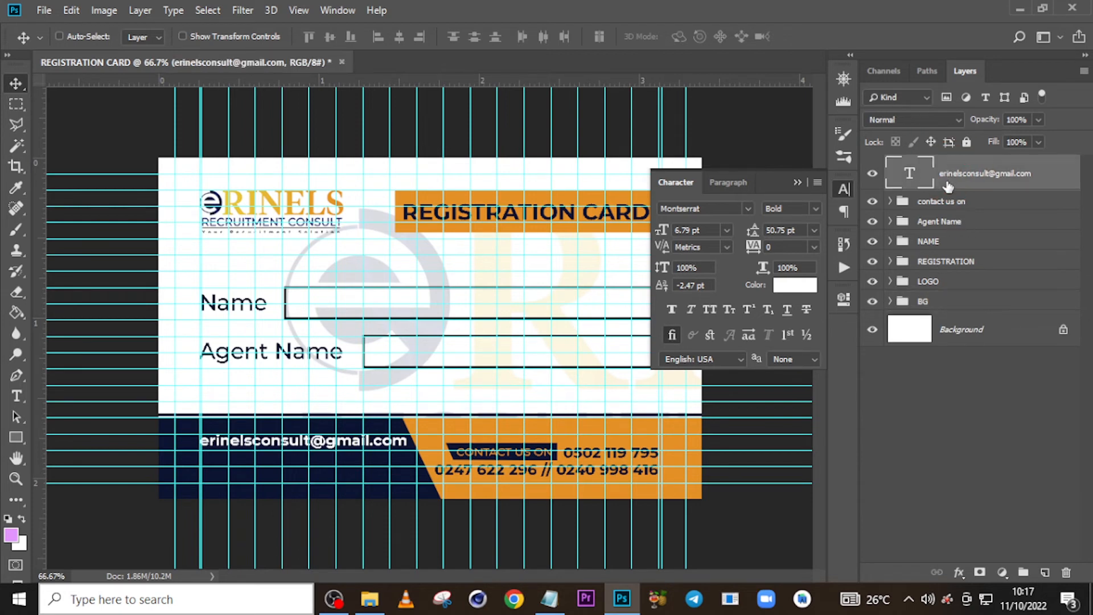
{"action": "key", "text": "ctrl+h"}
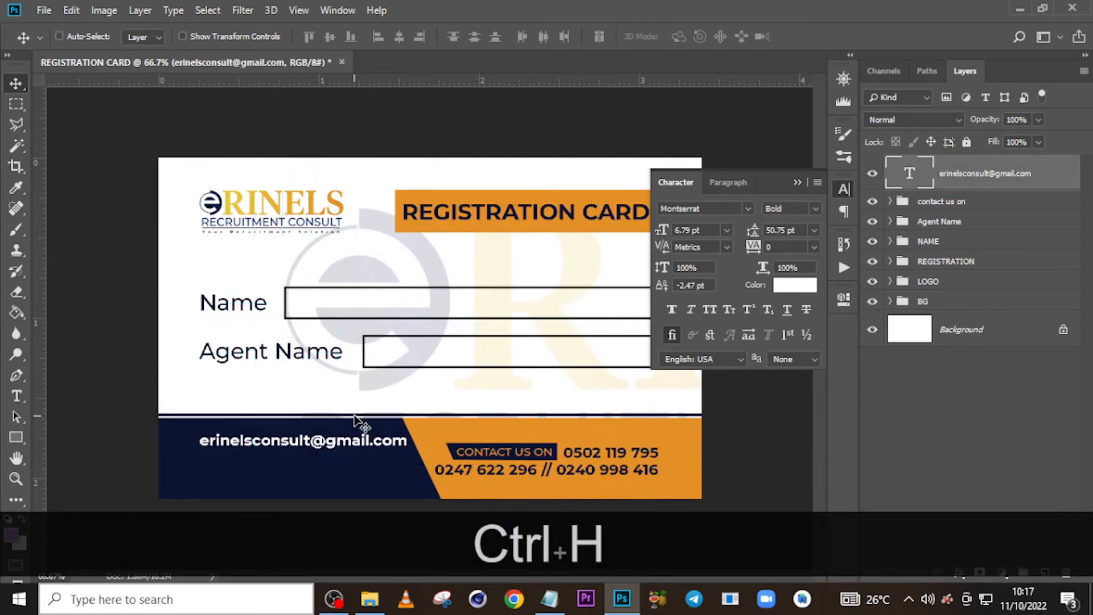
{"action": "key", "text": "ctrl+j"}
{"action": "key", "text": "shift+Down"}
{"action": "key", "text": "shift+Down"}
{"action": "key", "text": "shift+Down"}
{"action": "key", "text": "shift+Down"}
{"action": "key", "text": "shift+Down"}
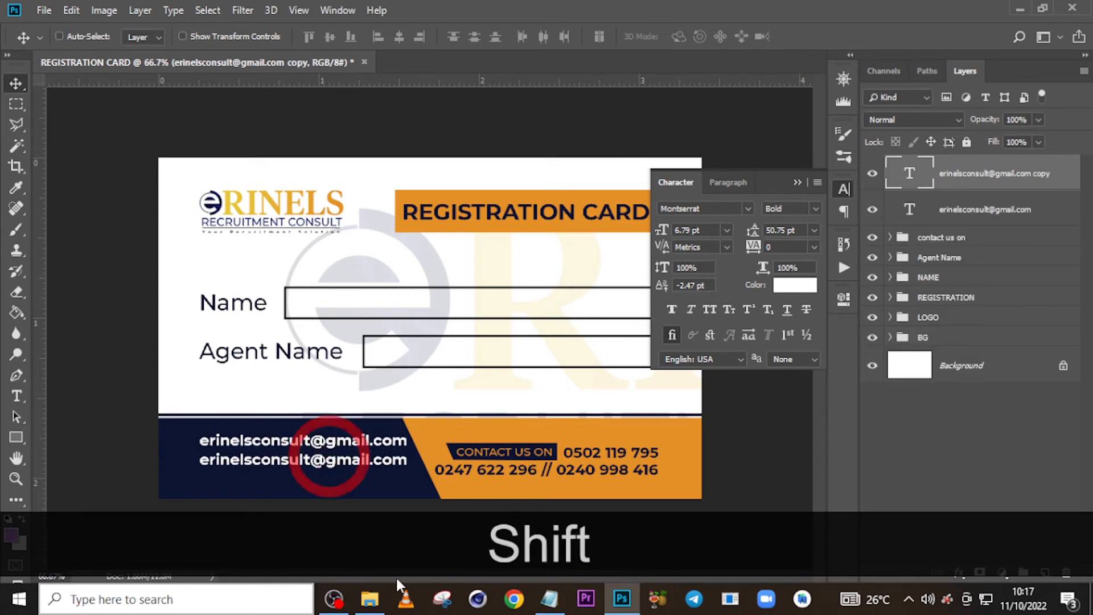
{"action": "left_click", "coordinate": [549, 598]}
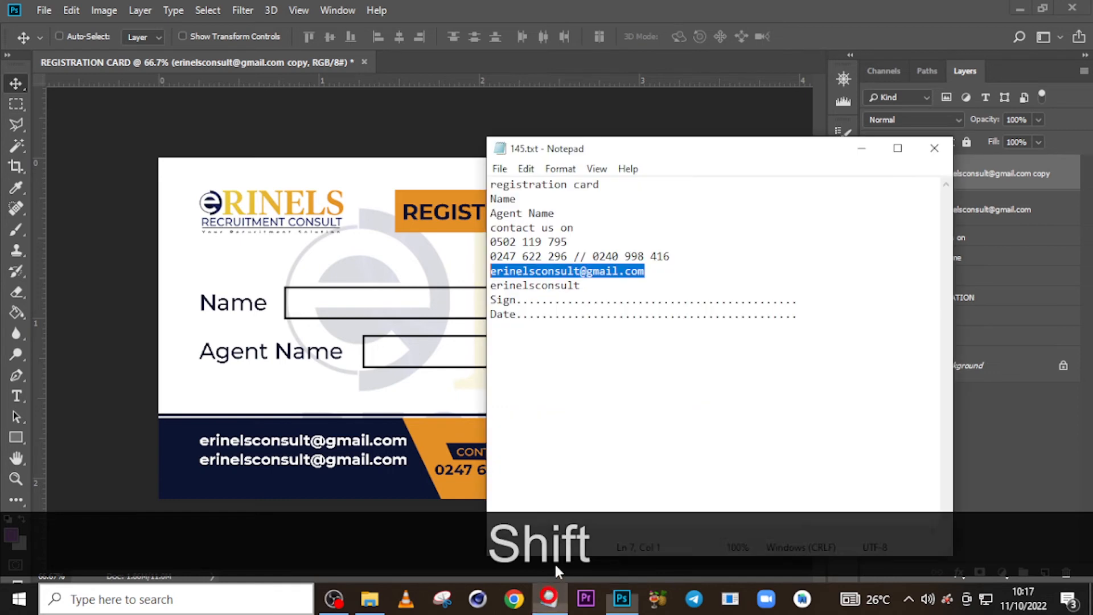
{"action": "left_click_drag", "start_coordinate": [604, 287], "coordinate": [473, 285]}
{"action": "key", "text": "ctrl+c"}
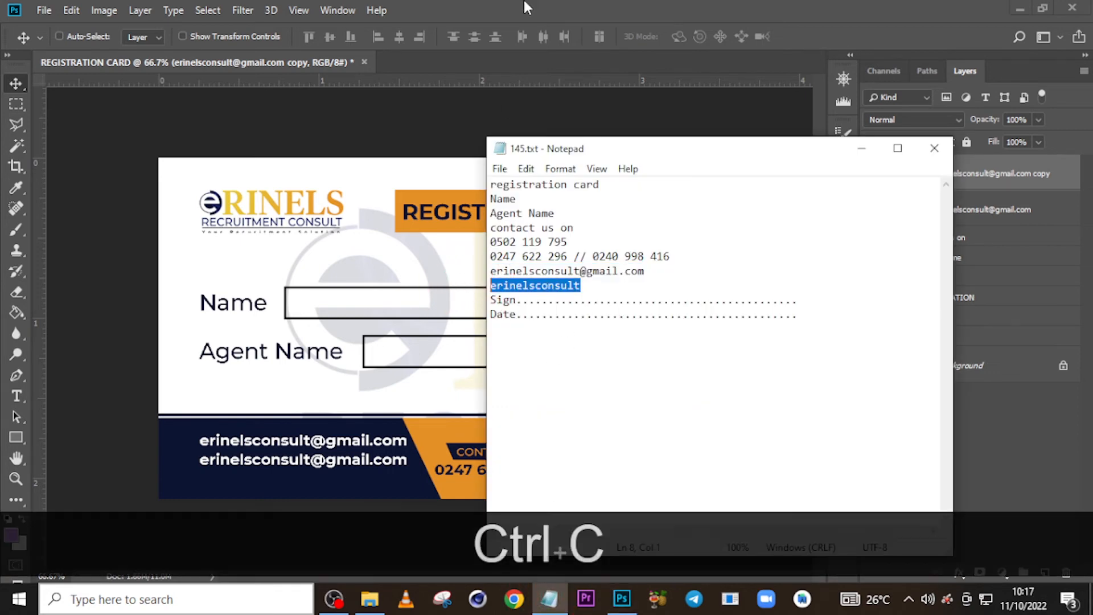
{"action": "left_click", "coordinate": [524, 7]}
{"action": "double_click", "coordinate": [908, 173]}
{"action": "key", "text": "ctrl+v"}
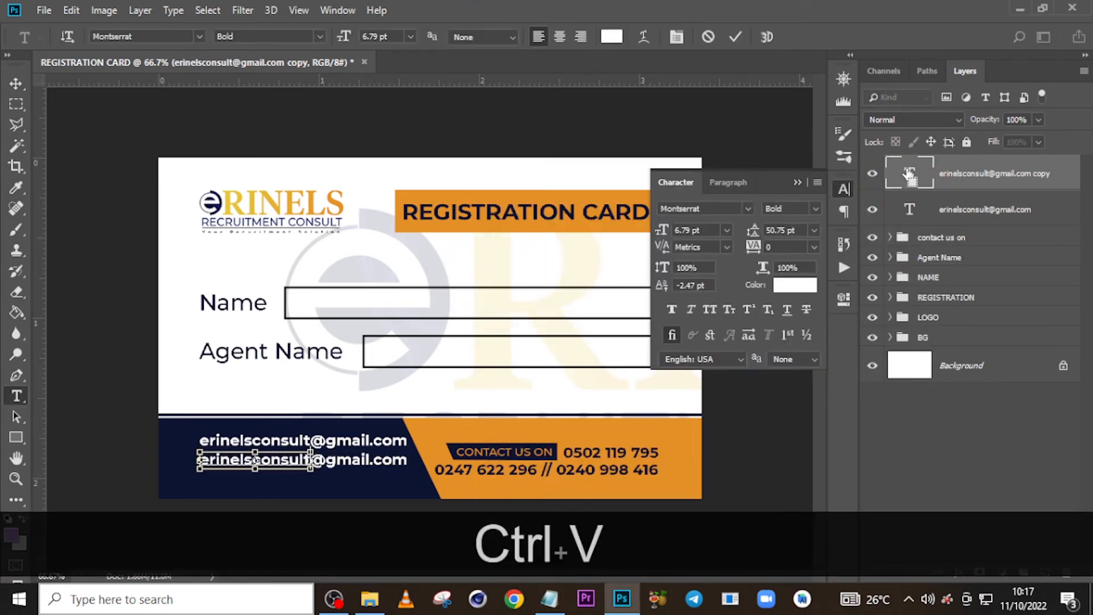
{"action": "key", "text": "ctrl+Return"}
Nudge the erinelsconsult text up closer to the e-mail line and shift it right to leave room for an icon
{"action": "key", "text": "v"}
{"action": "key", "text": "Up"}
{"action": "key", "text": "Up"}
{"action": "key", "text": "Up"}
{"action": "key", "text": "Up"}
{"action": "key", "text": "Up"}
{"action": "key", "text": "Down"}
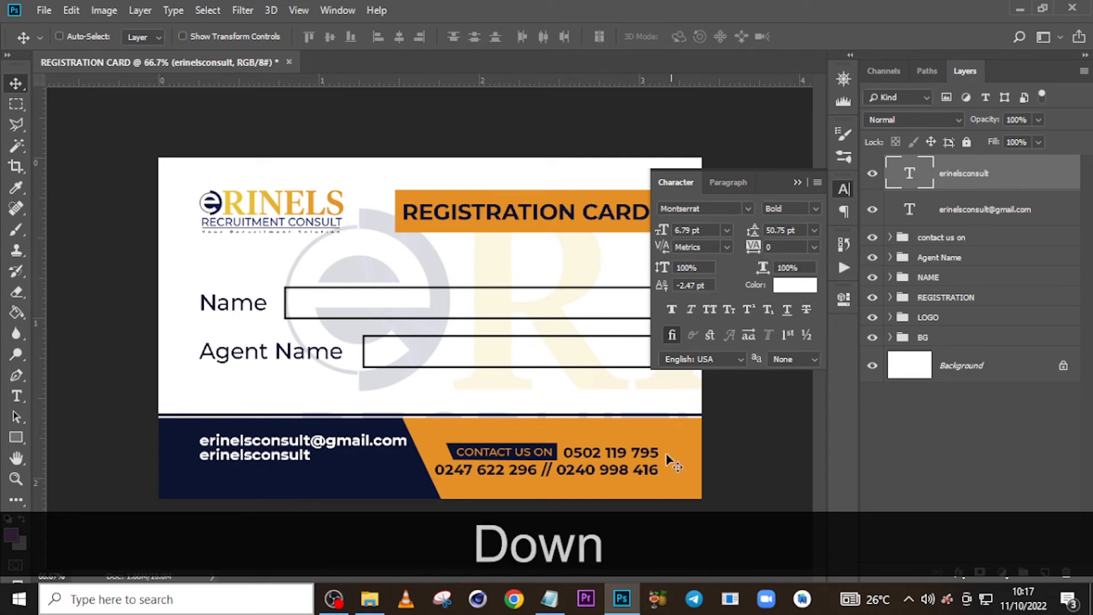
{"action": "key", "text": "shift+Right"}
{"action": "key", "text": "shift+Right"}
{"action": "key", "text": "shift+Right"}
{"action": "key", "text": "shift+Right"}
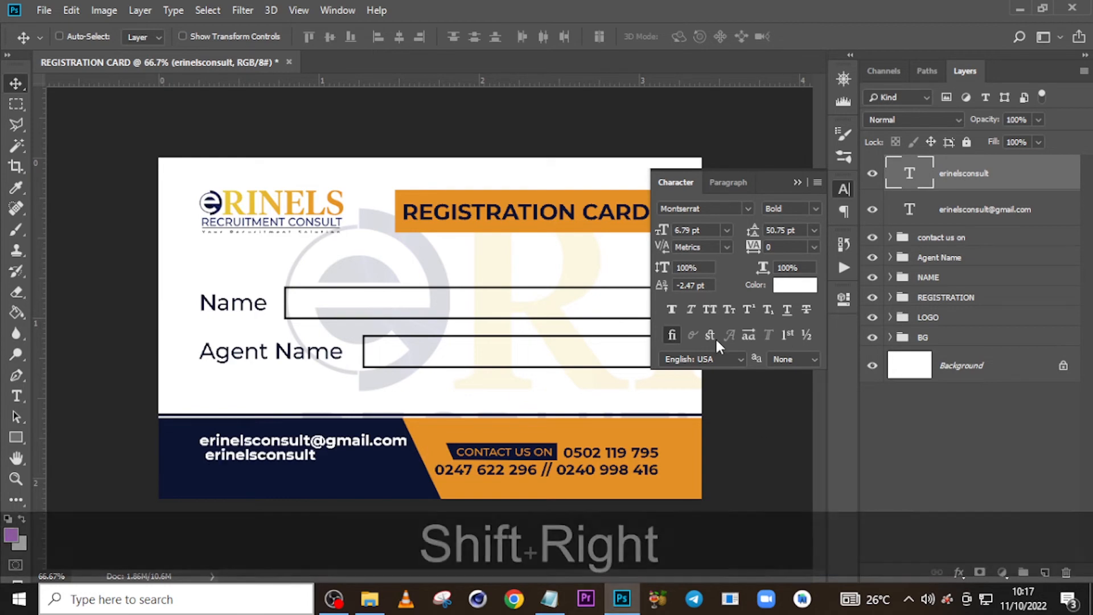
Place the round Facebook logo image from File Explorer on the card and scale it to 2.53% near the navy footer's lower edge
{"action": "left_click", "coordinate": [368, 611]}
{"action": "left_click_drag", "start_coordinate": [275, 193], "coordinate": [535, 210]}
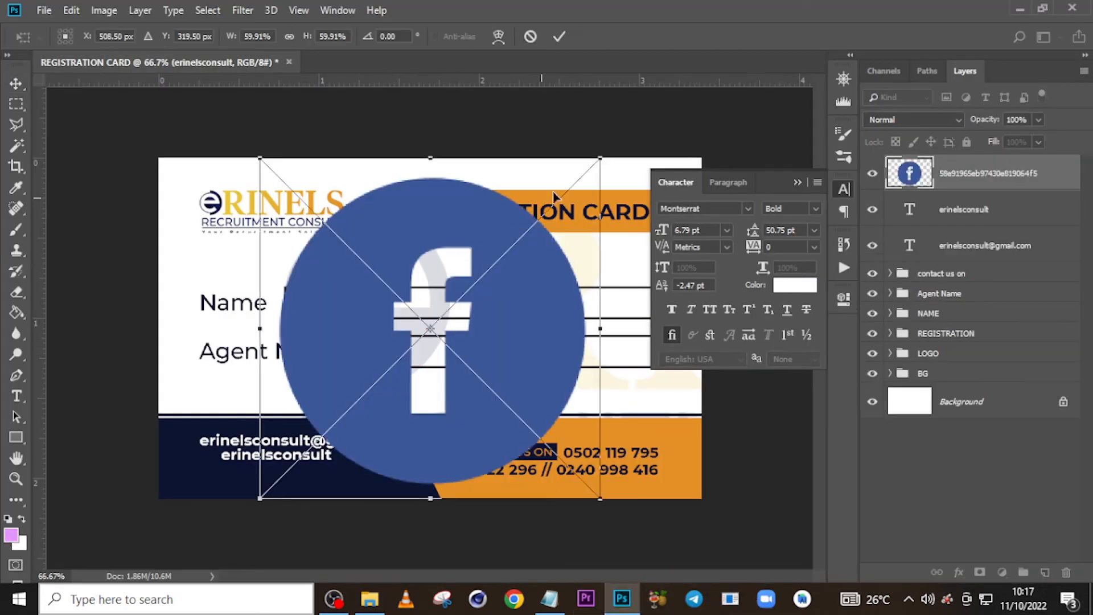
{"action": "left_click_drag", "start_coordinate": [600, 157], "coordinate": [275, 482]}
{"action": "key", "text": "shift+Return"}
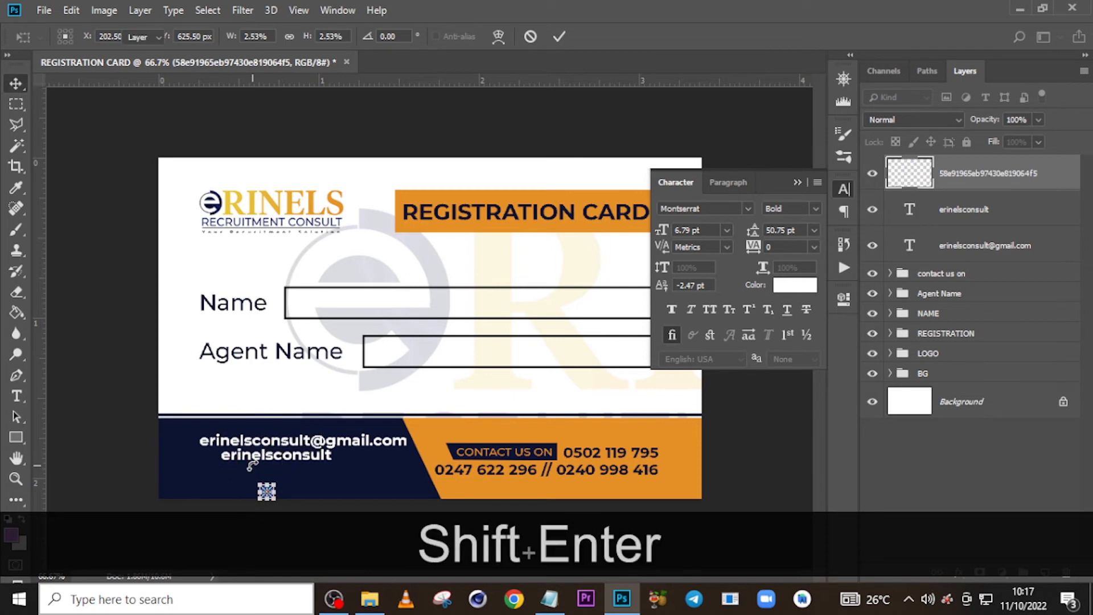
{"action": "key", "text": "ctrl+equal"}
{"action": "key", "text": "ctrl+equal"}
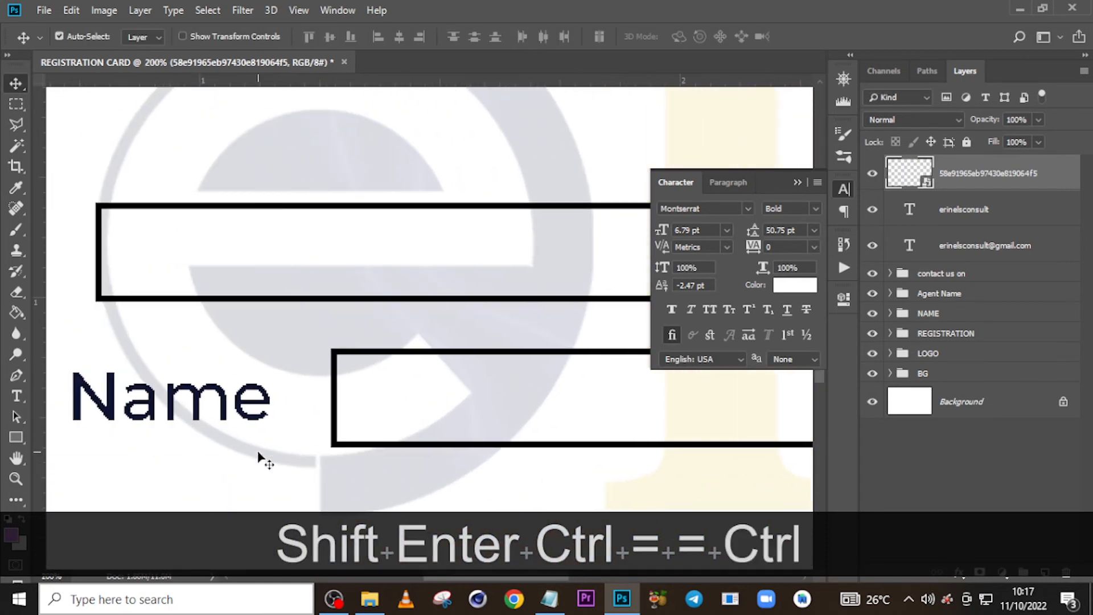
Move the Facebook logo beside the erinelsconsult line in the navy footer and scale it to 2.06%
{"action": "scroll", "coordinate": [259, 455], "scroll_direction": "down", "scroll_amount": 3}
{"action": "scroll", "coordinate": [227, 478], "scroll_direction": "left", "scroll_amount": 5}
{"action": "scroll", "coordinate": [480, 285], "scroll_direction": "down", "scroll_amount": 3}
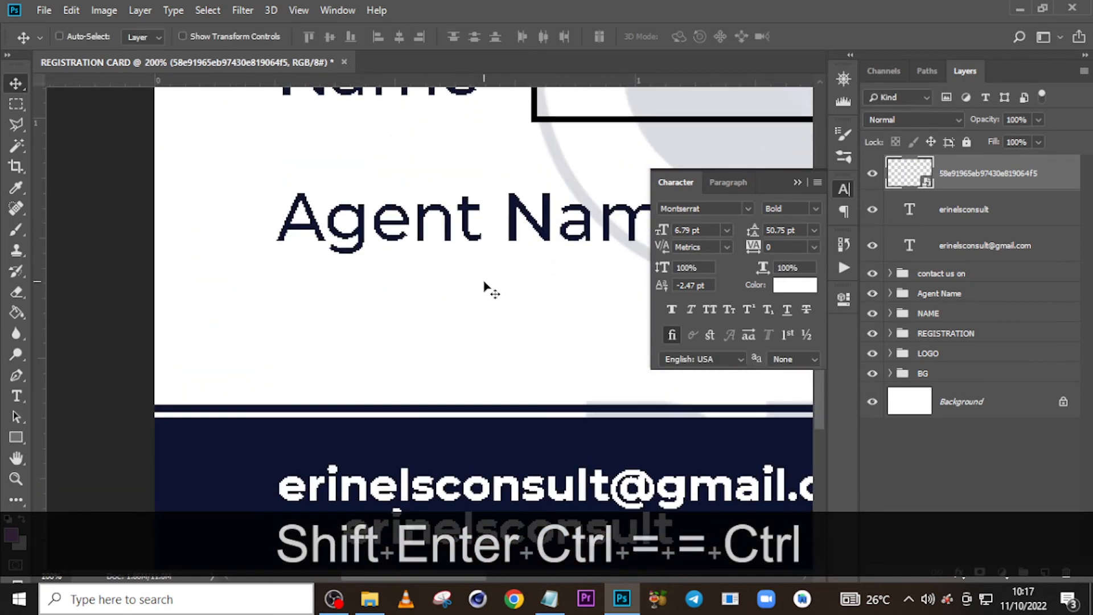
{"action": "scroll", "coordinate": [495, 288], "scroll_direction": "down", "scroll_amount": 5}
{"action": "left_click_drag", "start_coordinate": [480, 438], "coordinate": [294, 332]}
{"action": "key", "text": "ctrl+t"}
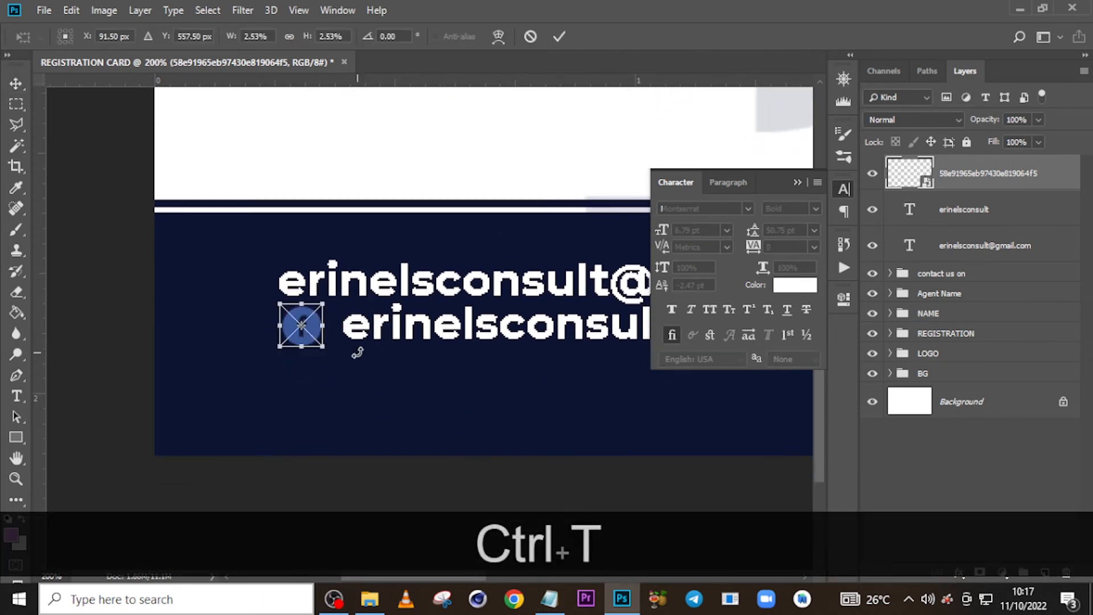
{"action": "mouse_move", "coordinate": [321, 344]}
{"action": "left_mouse_down"}
{"action": "mouse_move", "coordinate": [320, 334]}
{"action": "mouse_move", "coordinate": [323, 346]}
{"action": "left_mouse_up"}
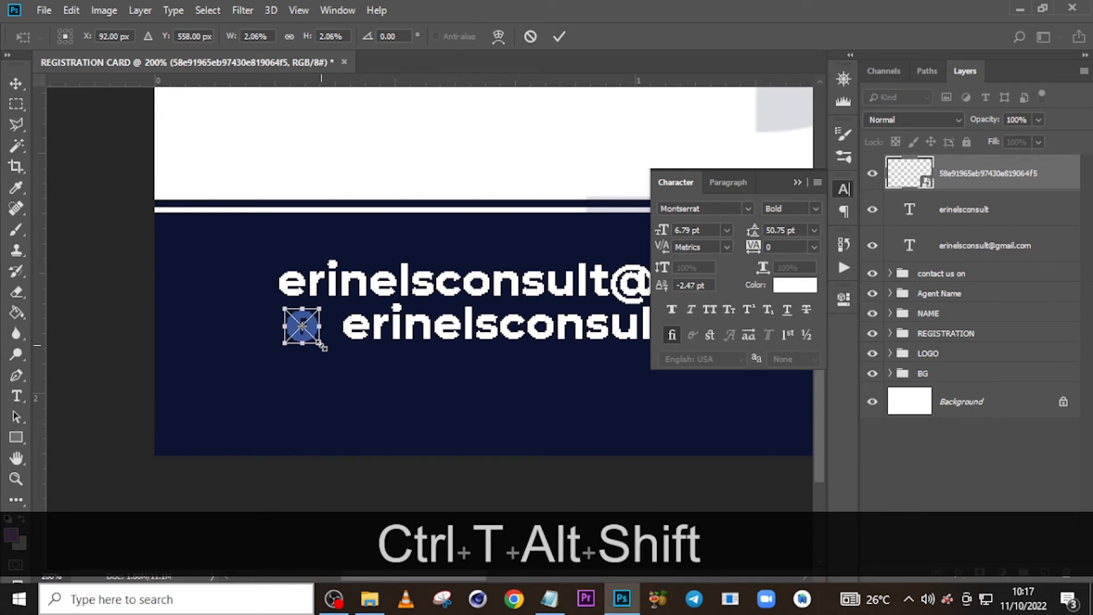
{"action": "key", "text": "Return"}
Show the guides and nudge the Facebook logo left and the e-mail text right to line up with the left margin guide
{"action": "key", "text": "ctrl+h"}
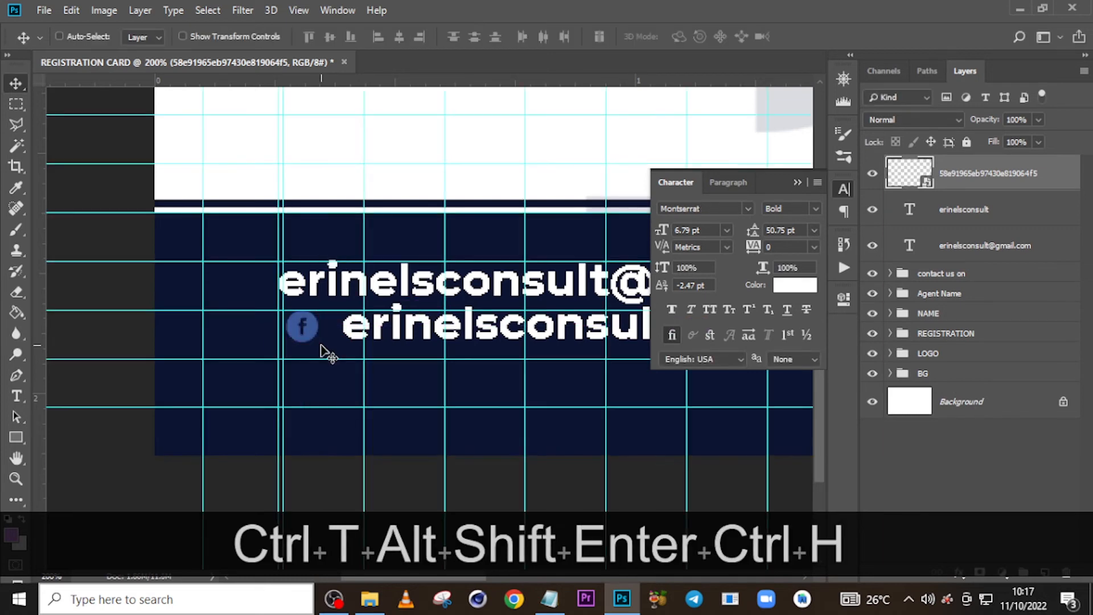
{"action": "key", "text": "Left"}
{"action": "key", "text": "Left"}
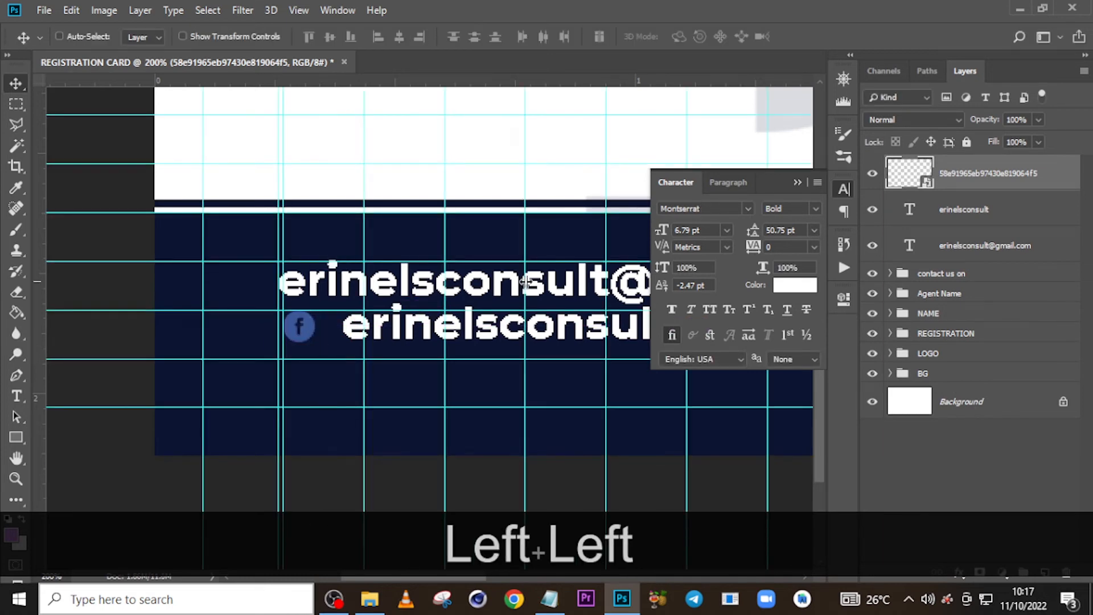
{"action": "left_click", "coordinate": [962, 255]}
{"action": "key", "text": "Right"}
{"action": "key", "text": "Right"}
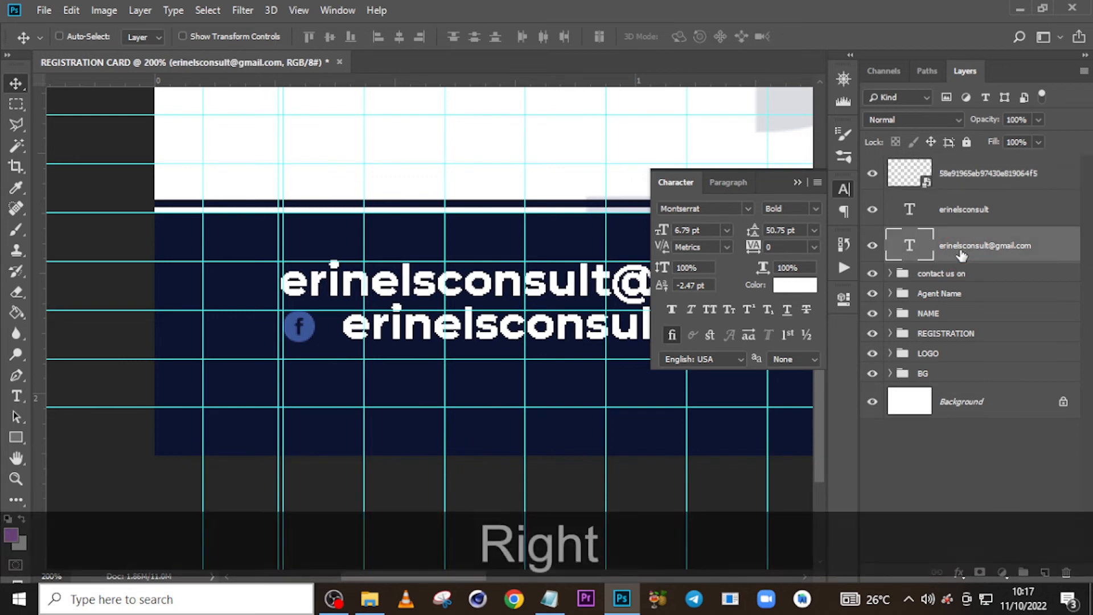
{"action": "key", "text": "Right"}
{"action": "key", "text": "Left"}
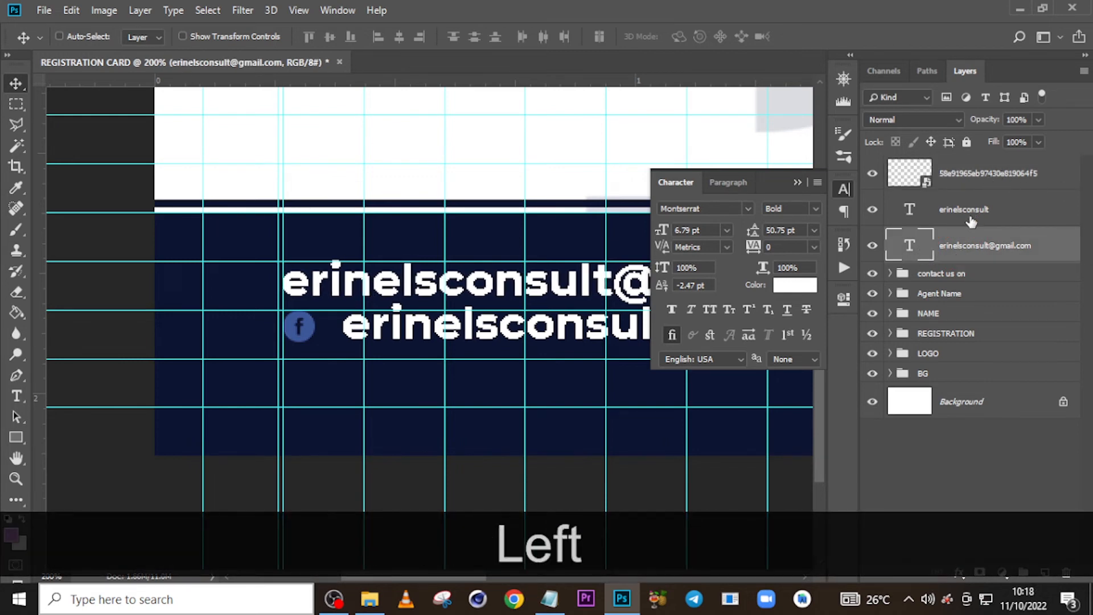
Nudge the erinelsconsult text left until it sits close to the Facebook logo
{"action": "left_click", "coordinate": [971, 222]}
{"action": "key", "text": "Left"}
{"action": "key", "text": "Left"}
{"action": "key", "text": "Left"}
{"action": "key", "text": "Left"}
{"action": "key", "text": "Left"}
{"action": "key", "text": "Left"}
{"action": "key", "text": "Left"}
{"action": "key", "text": "Left"}
{"action": "key", "text": "Left"}
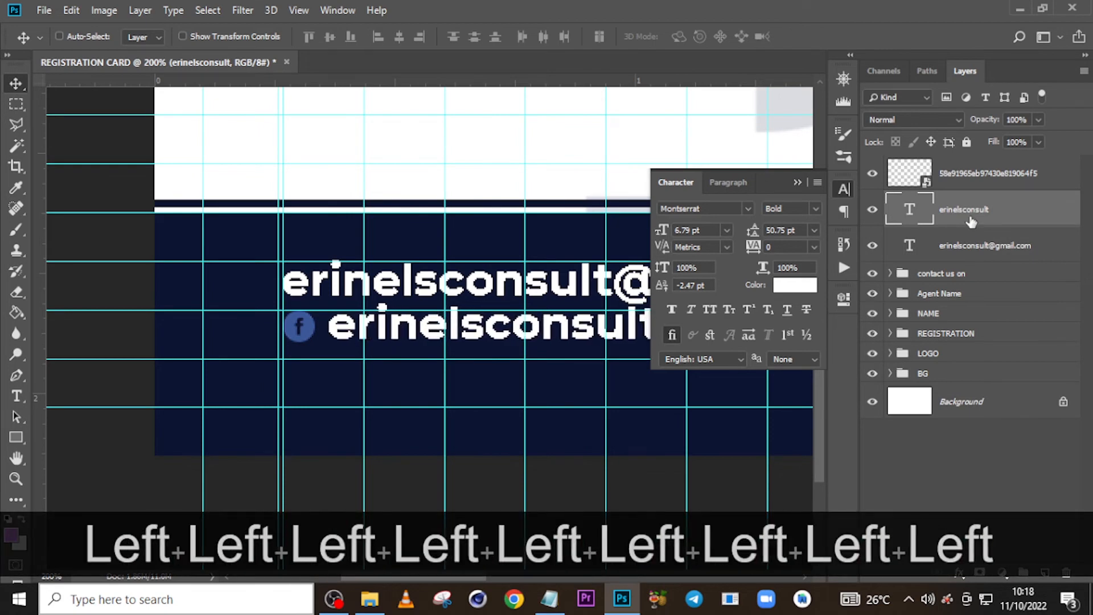
{"action": "key", "text": "Left"}
{"action": "key", "text": "Left"}
{"action": "key", "text": "Left"}
{"action": "key", "text": "Left"}
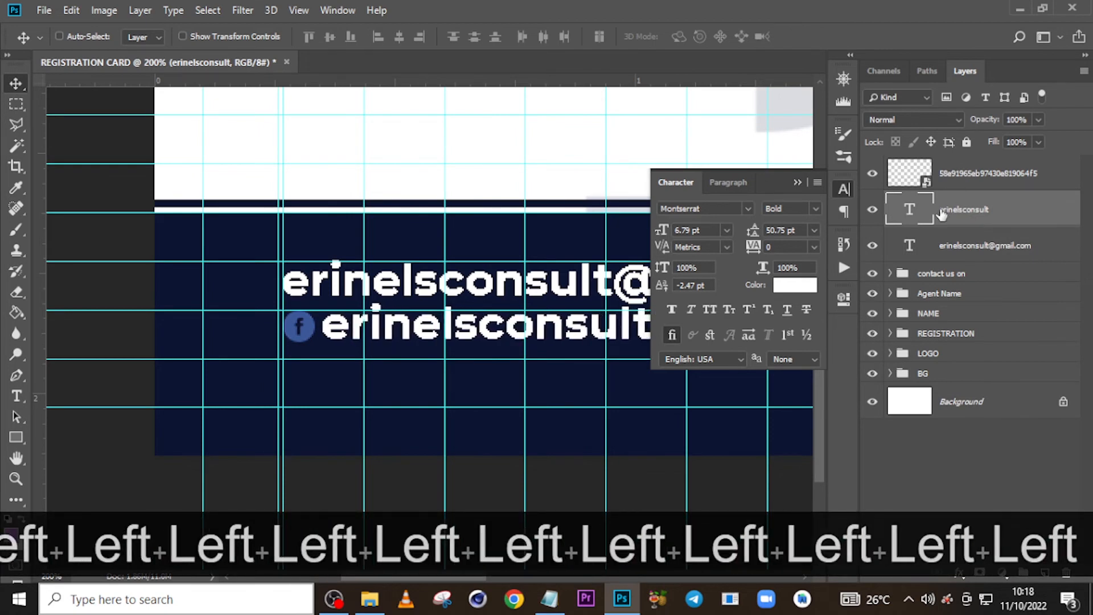
{"action": "key", "text": "ctrl+minus"}
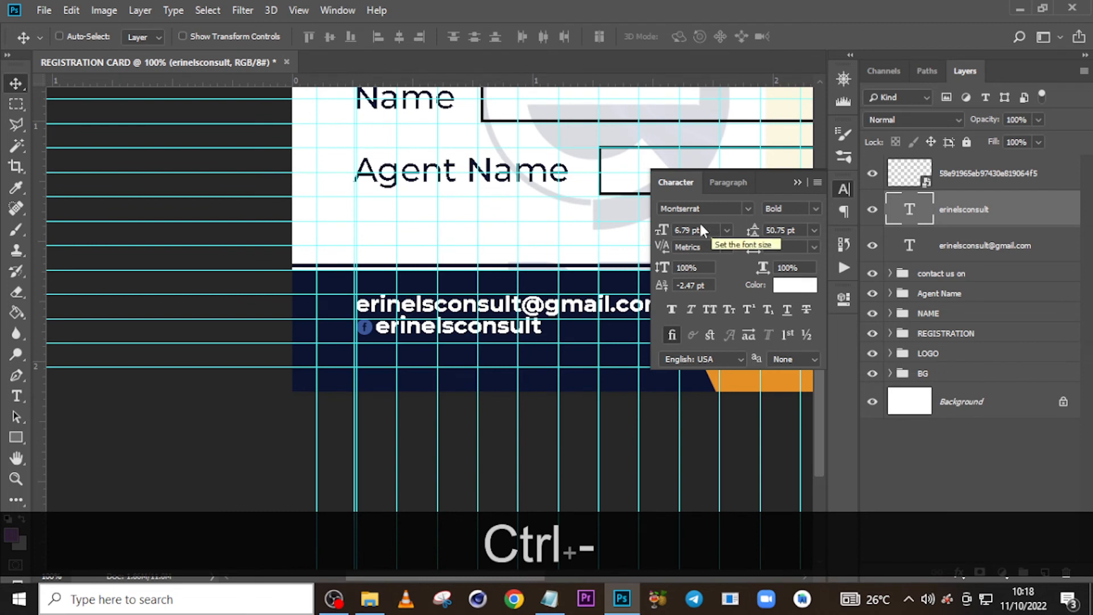
Apply a Color Overlay to the Facebook logo layer using the footer's orange, e69322, at 100% opacity
{"action": "left_click", "coordinate": [794, 183]}
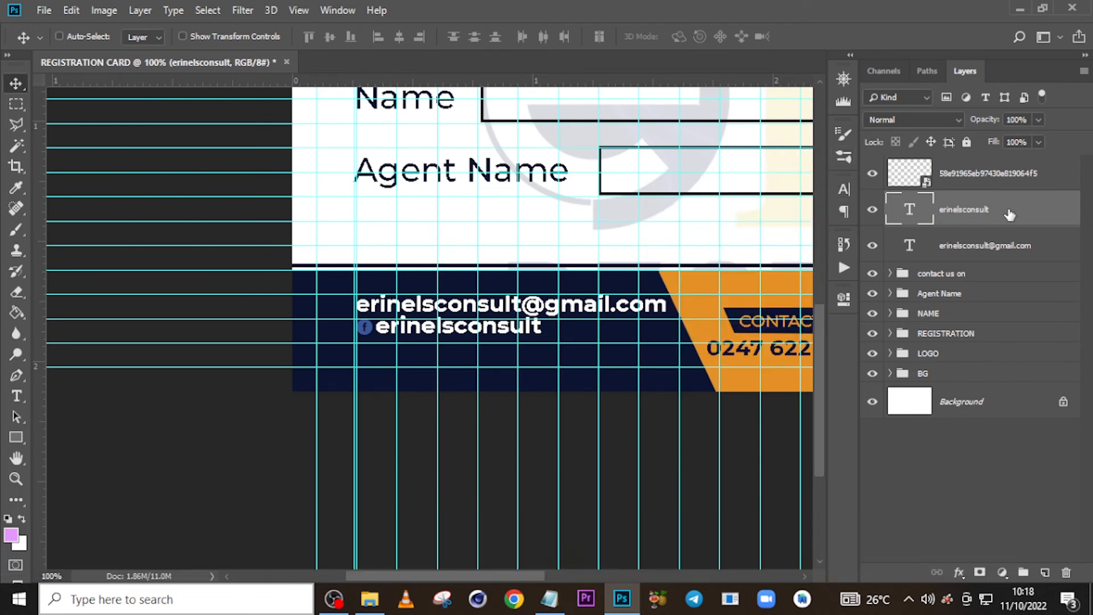
{"action": "double_click", "coordinate": [1053, 169]}
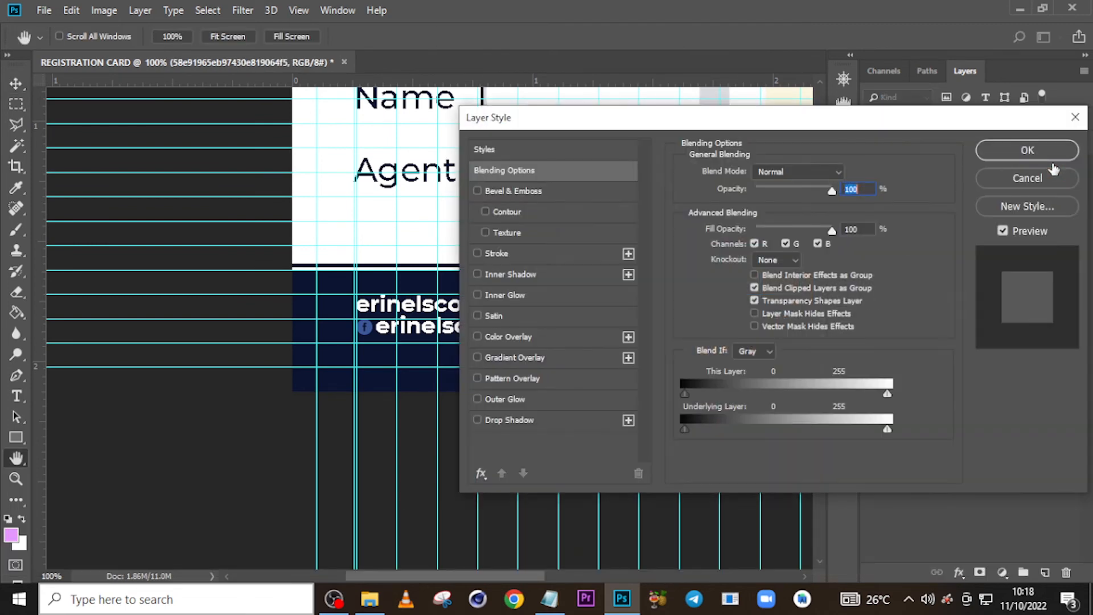
{"action": "left_click", "coordinate": [520, 337]}
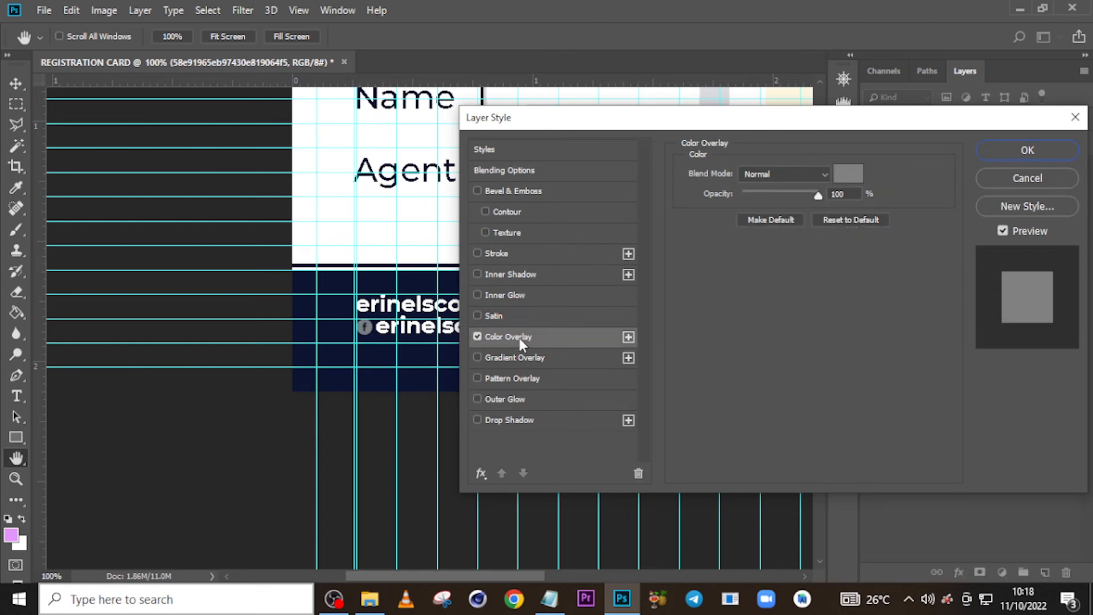
{"action": "left_click_drag", "start_coordinate": [837, 116], "coordinate": [396, 111]}
{"action": "left_click", "coordinate": [407, 167]}
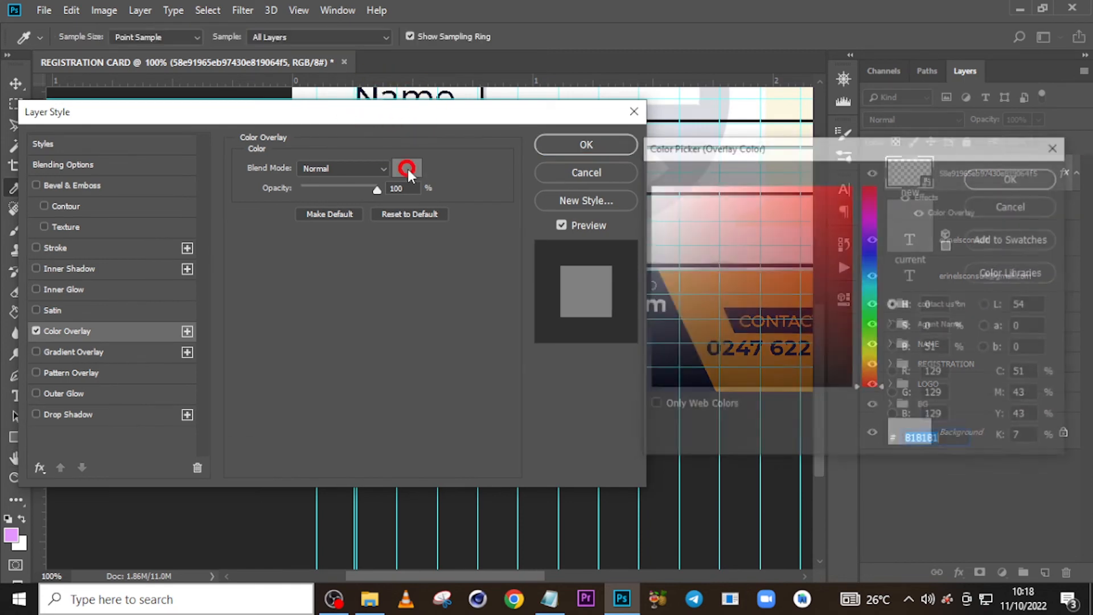
{"action": "left_click_drag", "start_coordinate": [762, 153], "coordinate": [888, 308]}
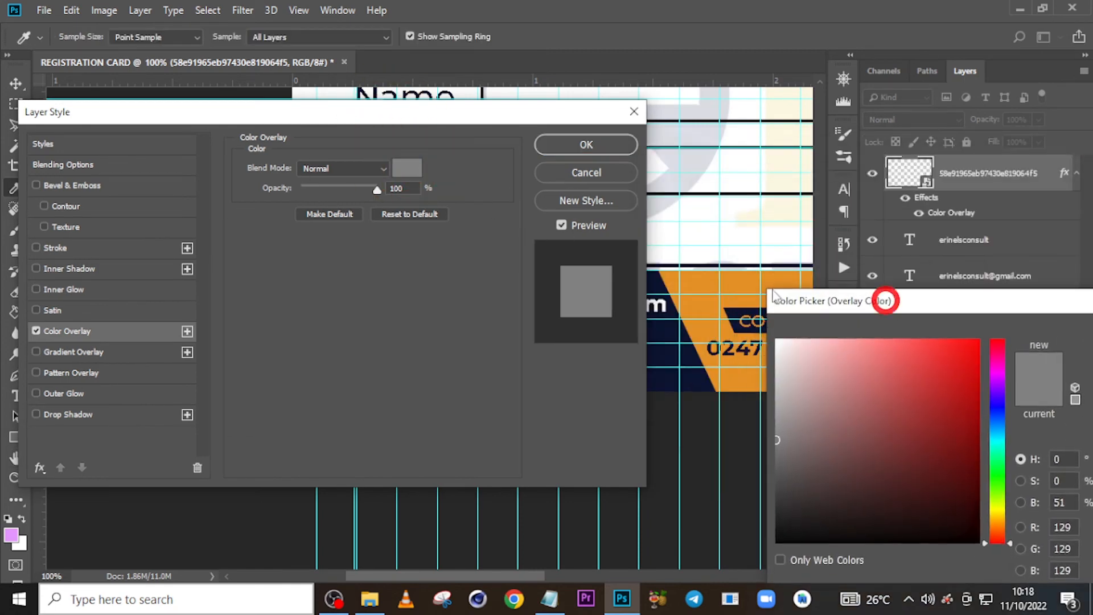
{"action": "left_click", "coordinate": [732, 283]}
{"action": "left_click_drag", "start_coordinate": [994, 308], "coordinate": [666, 194]}
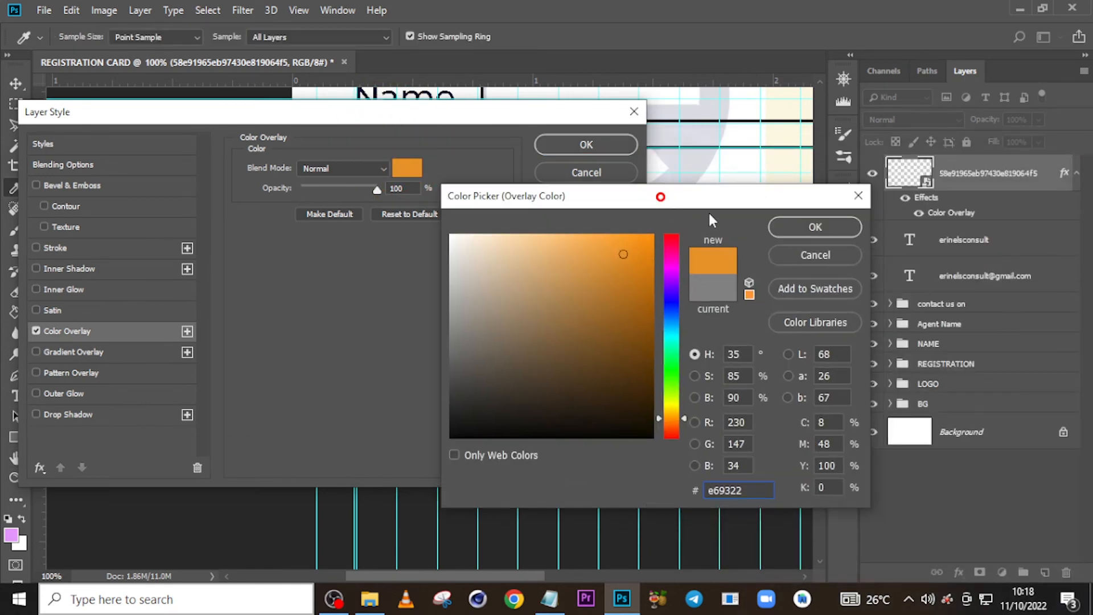
{"action": "left_click", "coordinate": [813, 224]}
{"action": "left_click_drag", "start_coordinate": [548, 116], "coordinate": [1055, 153]}
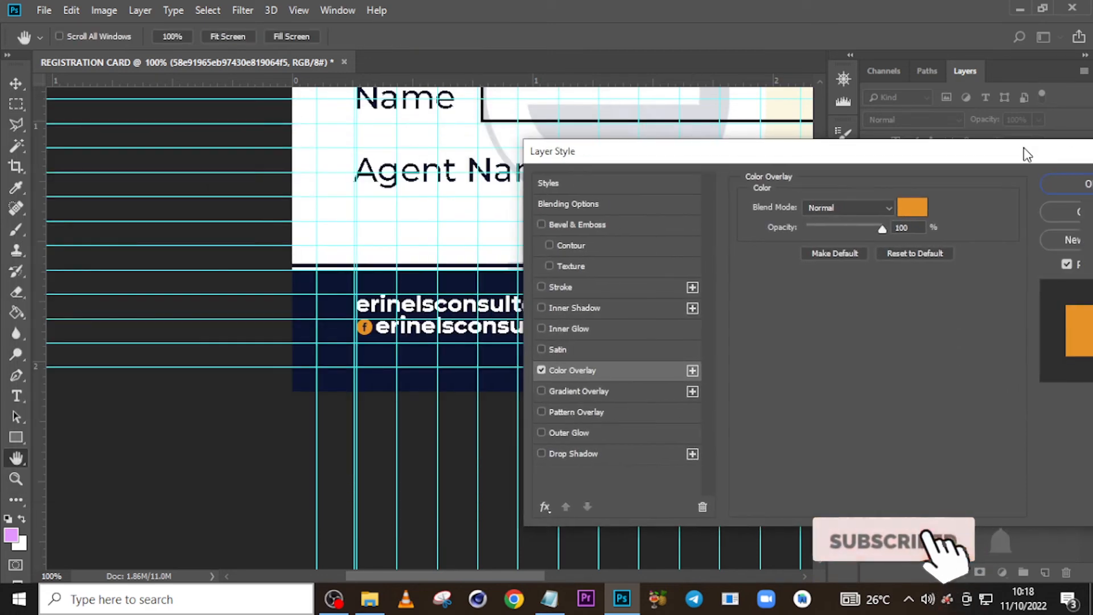
{"action": "left_click", "coordinate": [1086, 183]}
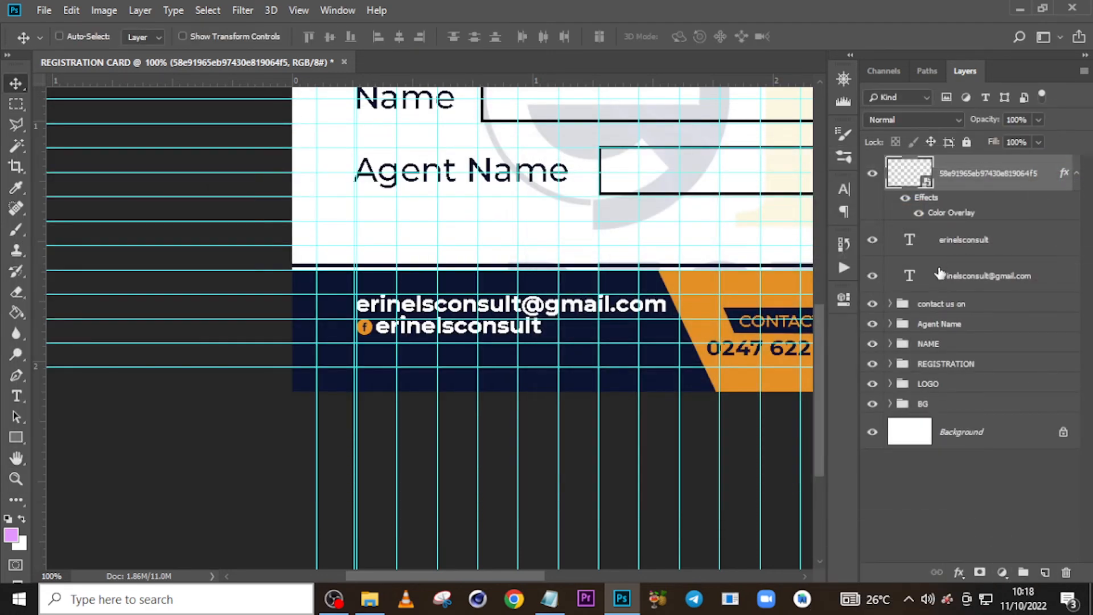
Hide the guides, group the Facebook logo with the erinelsconsult and e-mail text layers, and name the group FACEBOOK
{"action": "key", "text": "ctrl+h"}
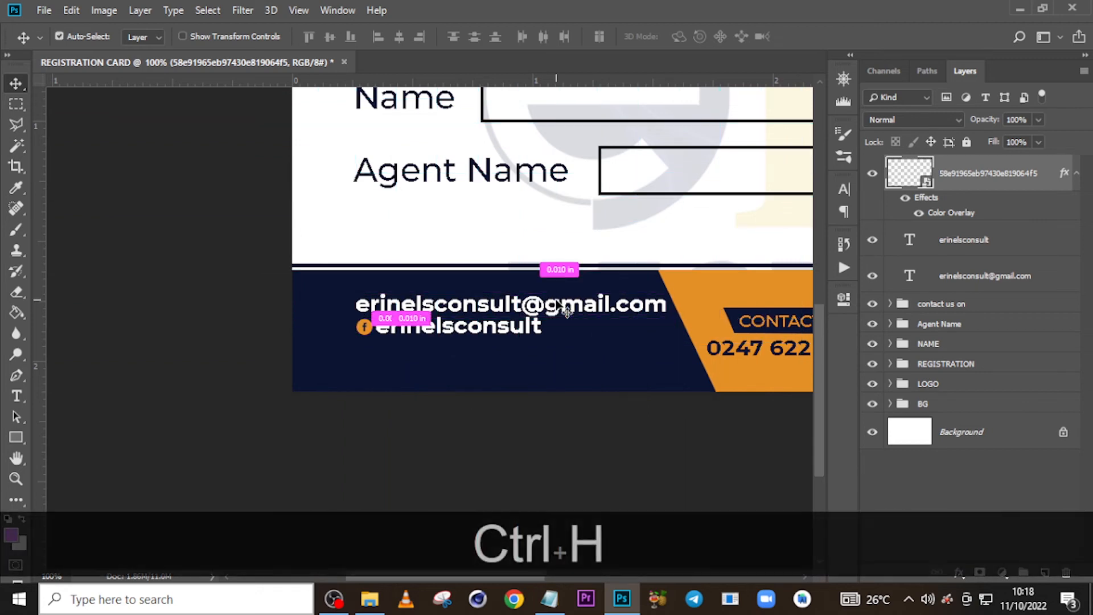
{"action": "key", "text": "ctrl"}
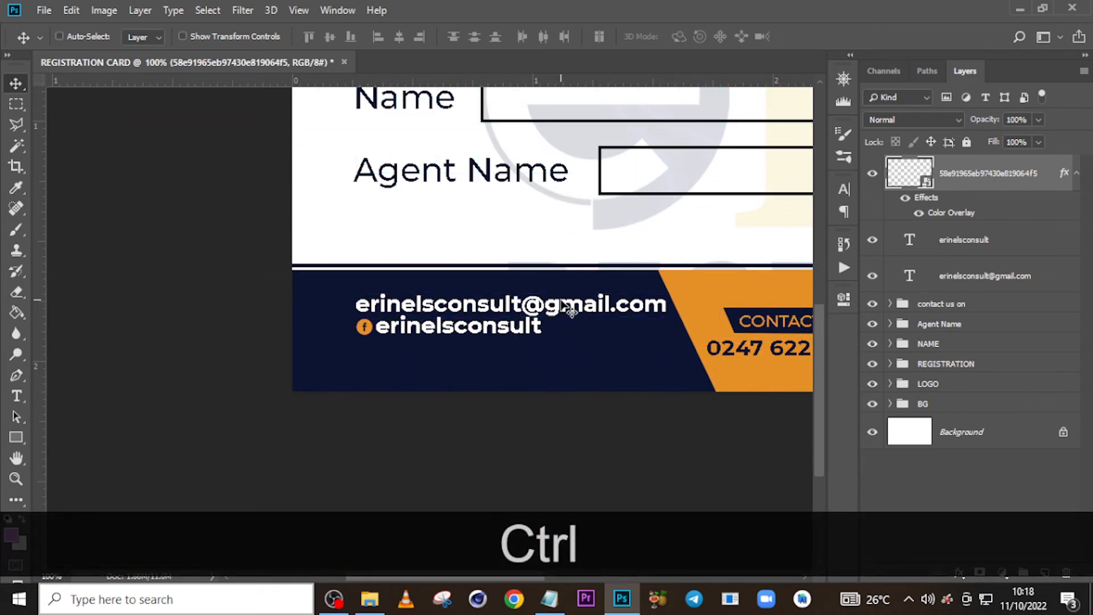
{"action": "left_click", "coordinate": [956, 238], "text": "ctrl"}
{"action": "left_click", "coordinate": [949, 278], "text": "ctrl"}
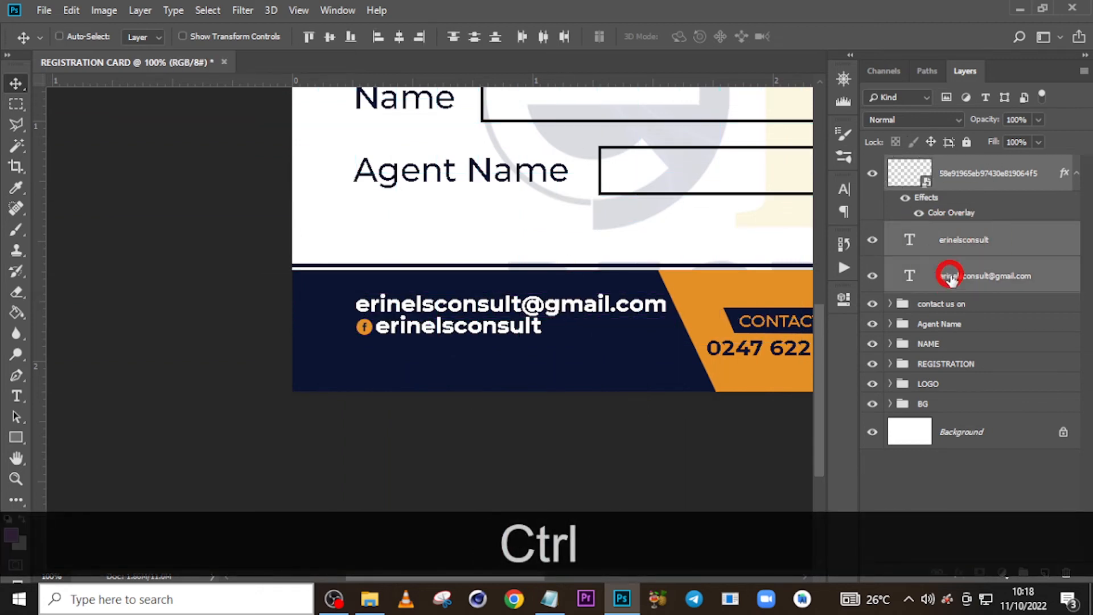
{"action": "key", "text": "ctrl+g"}
{"action": "double_click", "coordinate": [928, 165]}
{"action": "type", "text": "FACEBOOK"}
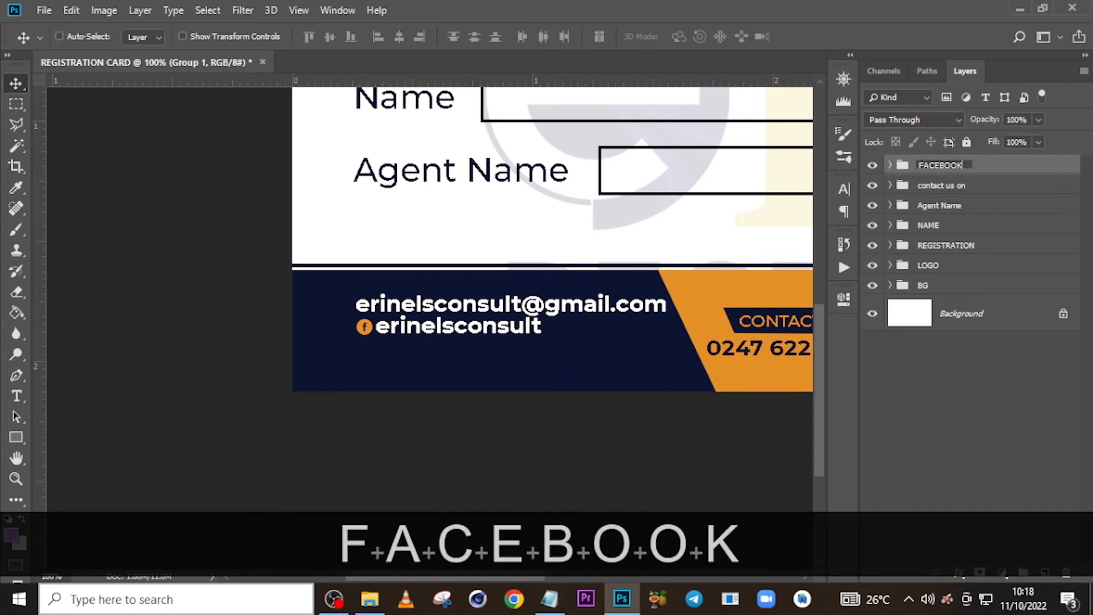
{"action": "key", "text": "Return"}
Rename the FACEBOOK group as ADDRESSES and toggle its visibility off and on to check its contents
{"action": "double_click", "coordinate": [931, 168]}
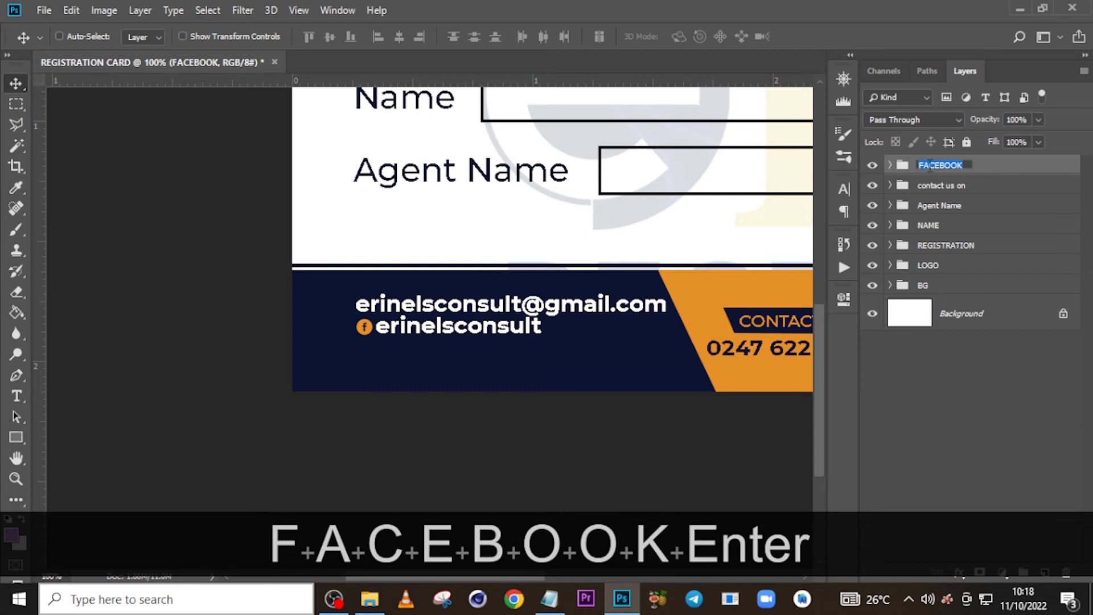
{"action": "type", "text": "ADDRES"}
{"action": "type", "text": "SES"}
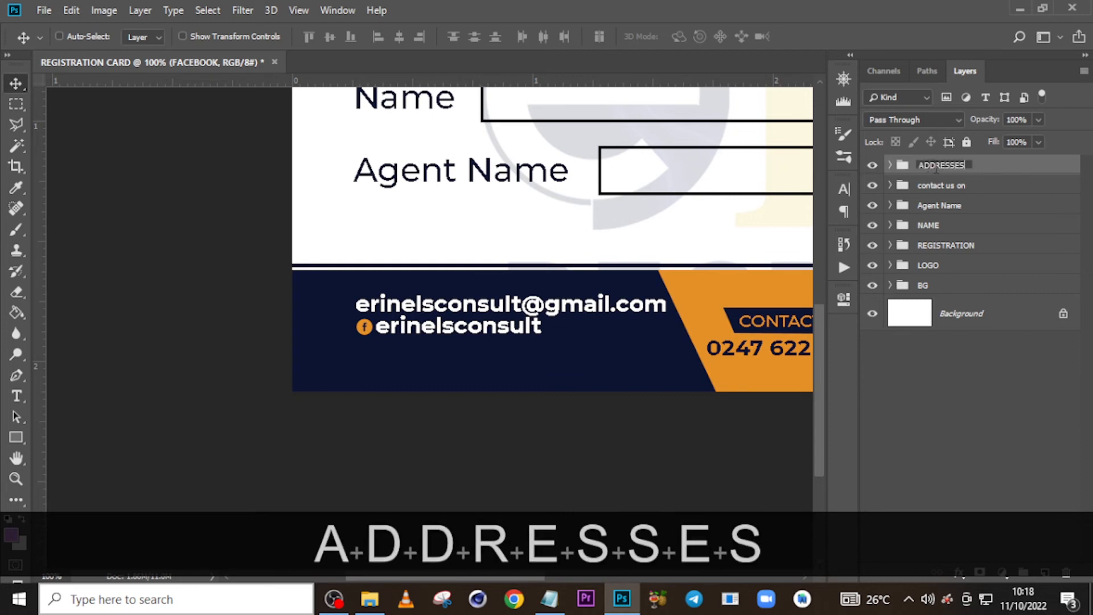
{"action": "key", "text": "Return"}
{"action": "left_click", "coordinate": [872, 165]}
{"action": "left_click", "coordinate": [872, 165]}
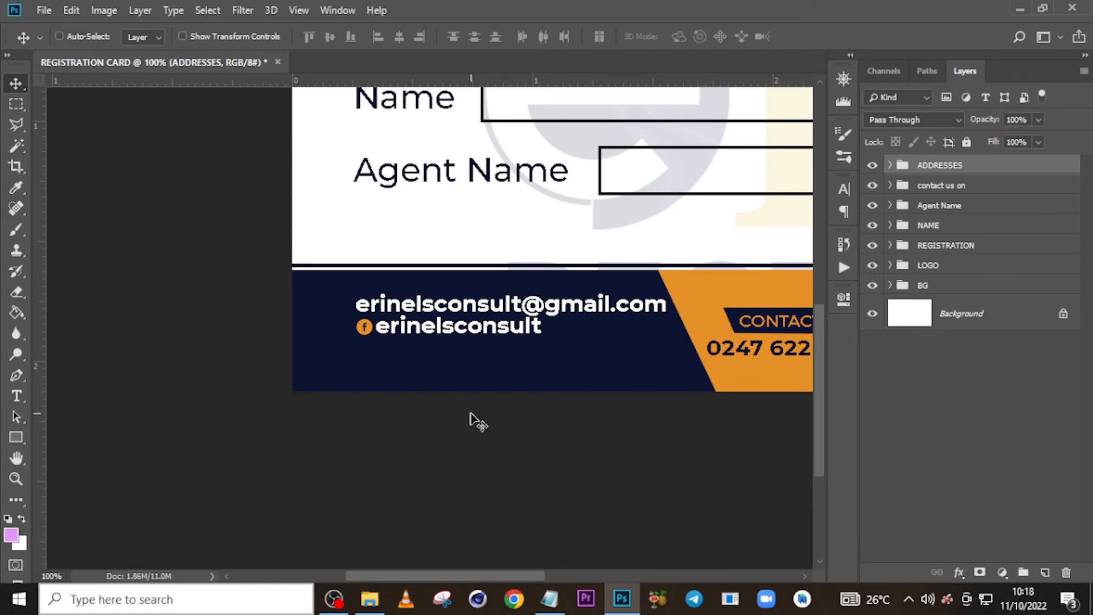
Move the ADDRESSES group down so the e-mail and Facebook lines sit vertically centred in the navy footer
{"action": "left_click", "coordinate": [936, 165]}
{"action": "key", "text": "v"}
{"action": "key", "text": "shift+Down"}
{"action": "key", "text": "shift+Down"}
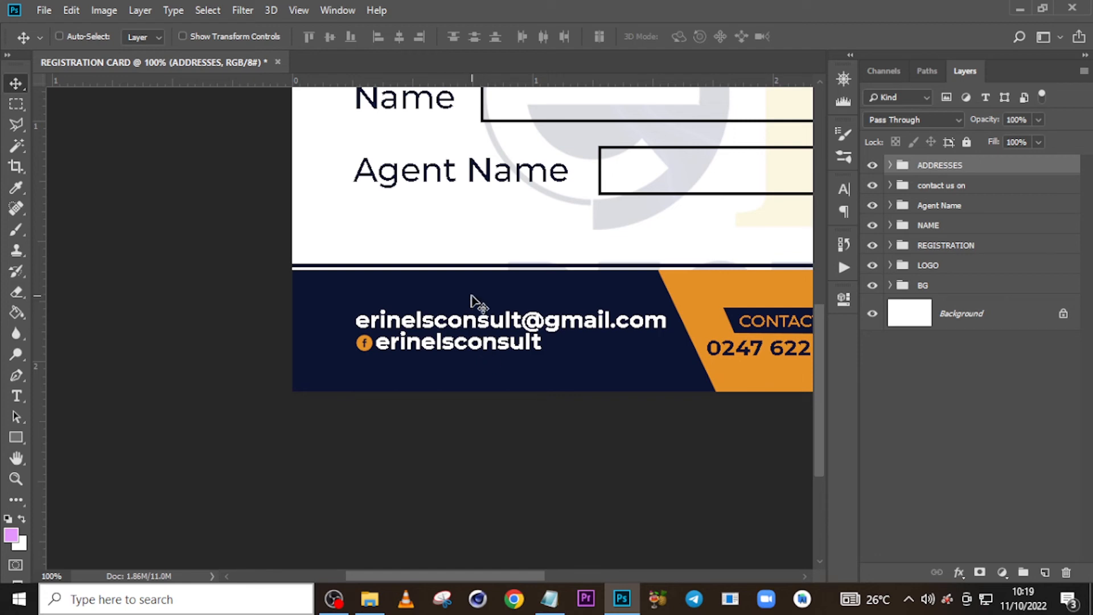
{"action": "key", "text": "Up"}
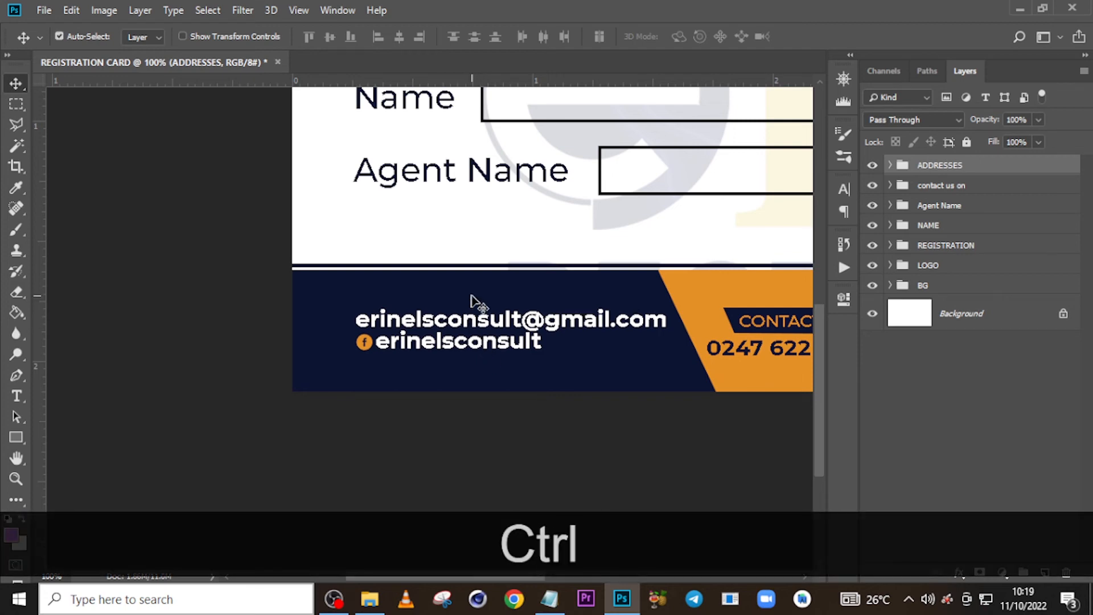
{"action": "key", "text": "ctrl+minus"}
{"action": "key", "text": "ctrl+minus"}
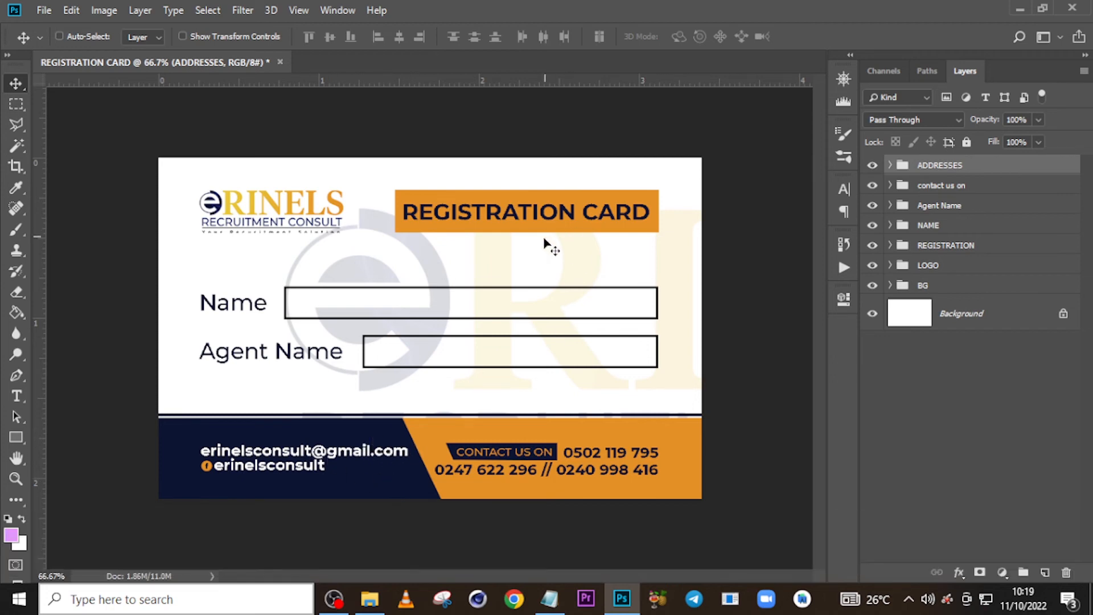
Copy the dotted Sign line from 145.txt in Notepad and add it as a new text layer below the Agent Name box
{"action": "key", "text": "t"}
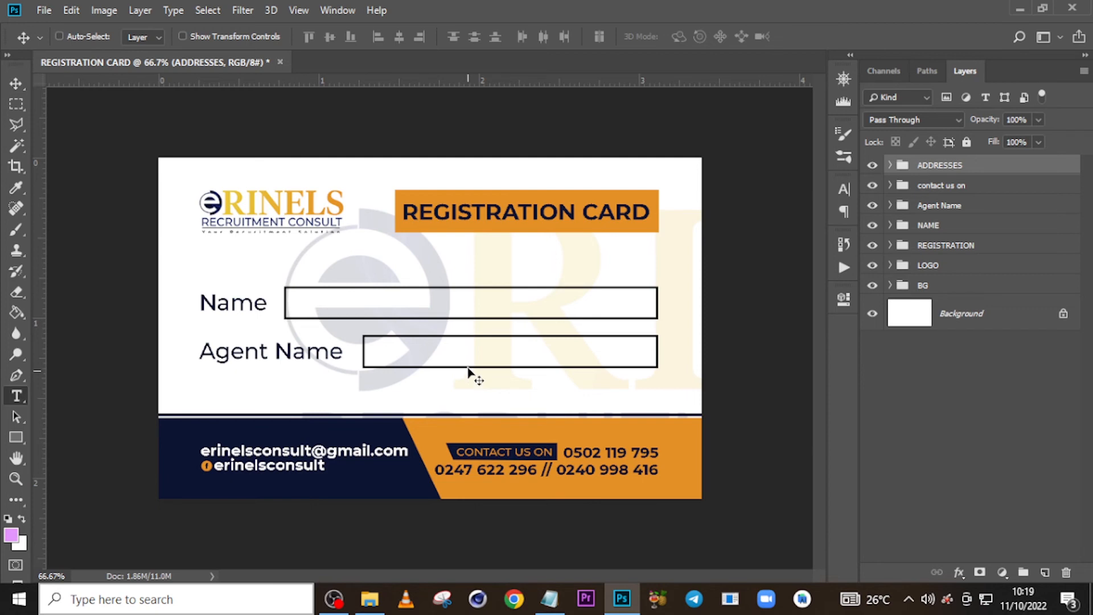
{"action": "left_click", "coordinate": [393, 393]}
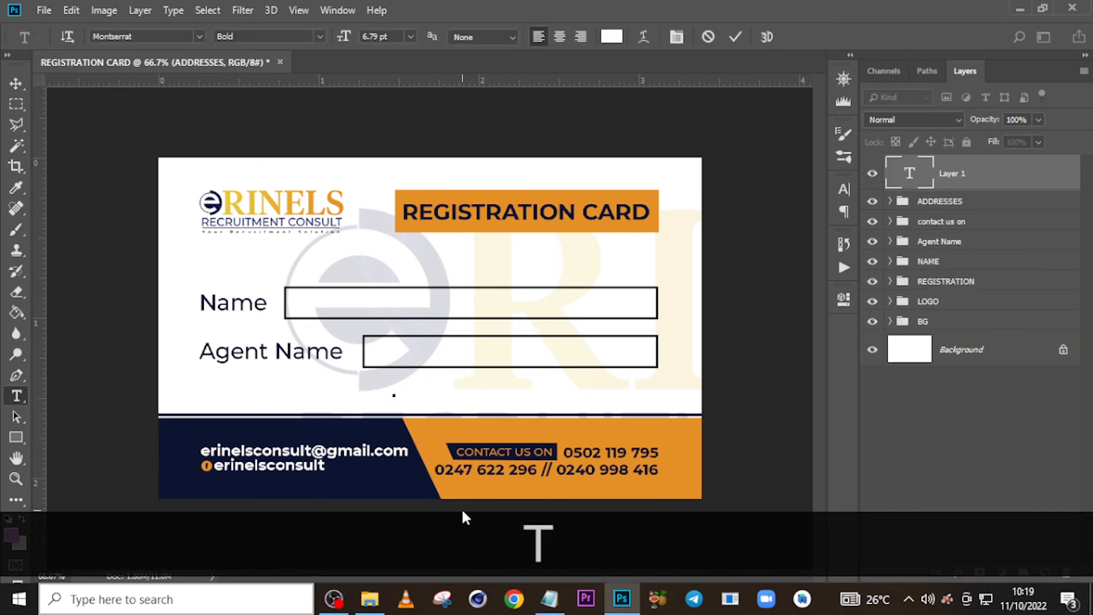
{"action": "left_click", "coordinate": [549, 598]}
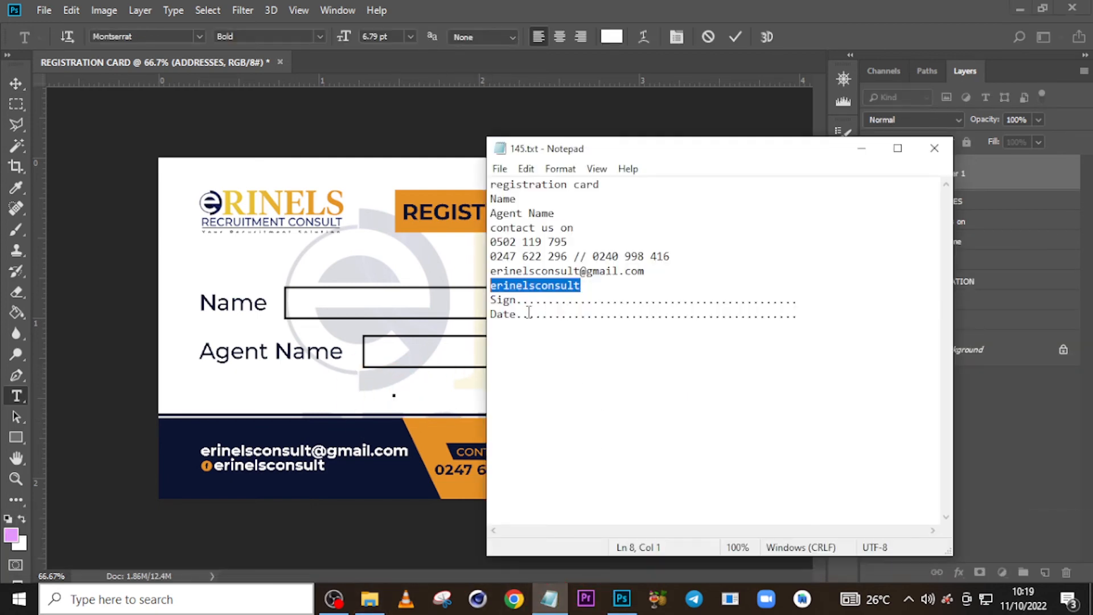
{"action": "left_click_drag", "start_coordinate": [491, 301], "coordinate": [793, 300]}
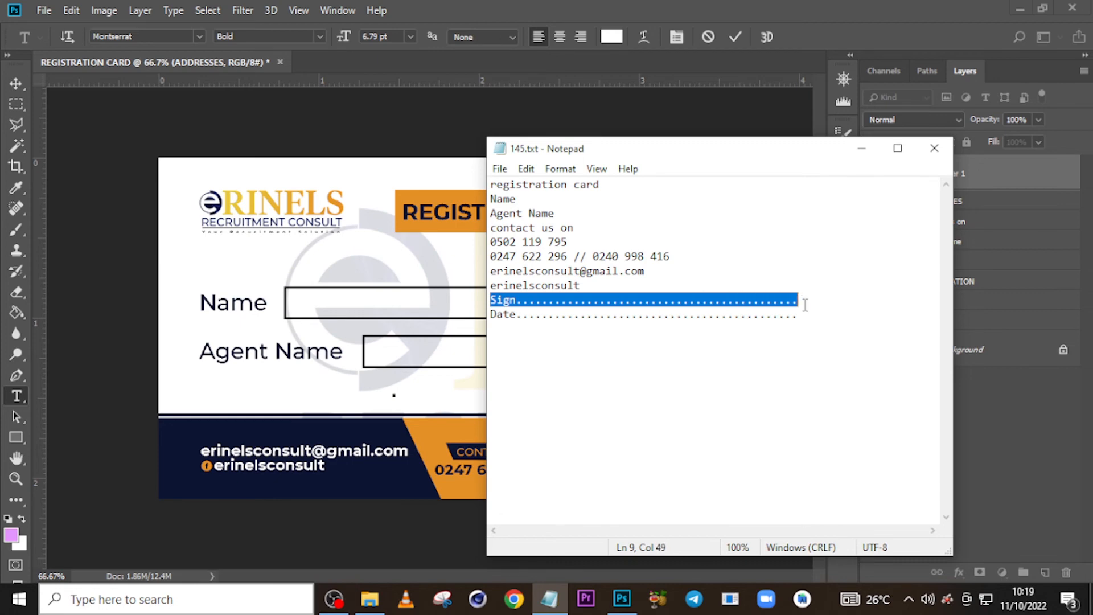
{"action": "key", "text": "ctrl+c"}
{"action": "left_click", "coordinate": [634, 7]}
{"action": "key", "text": "ctrl+v"}
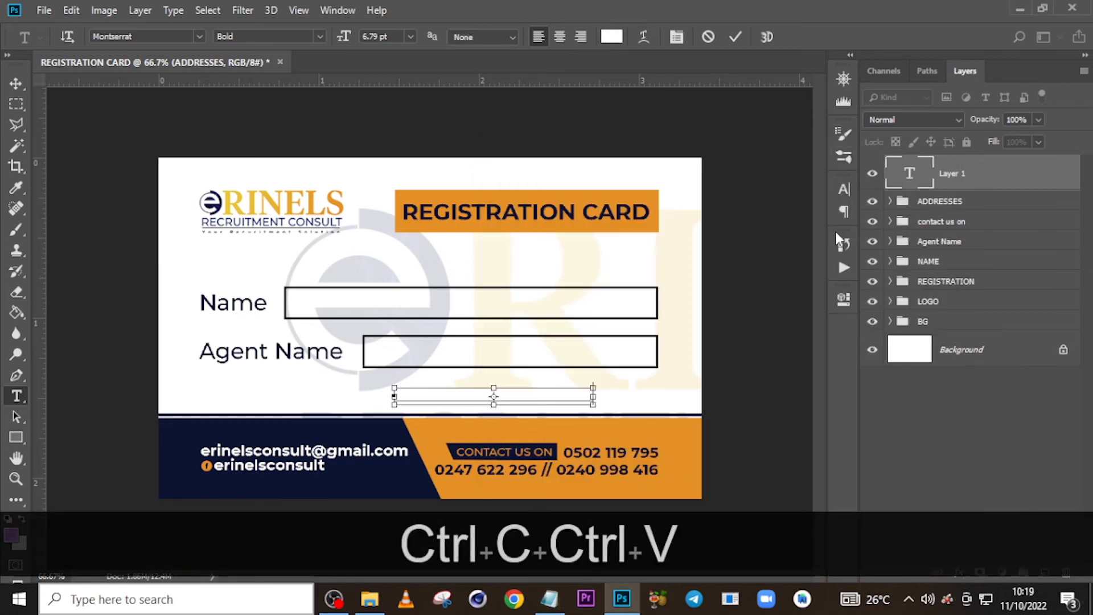
{"action": "left_click", "coordinate": [913, 177]}
Recolour the Sign text with the dark navy sampled from the footer
{"action": "left_click", "coordinate": [839, 187]}
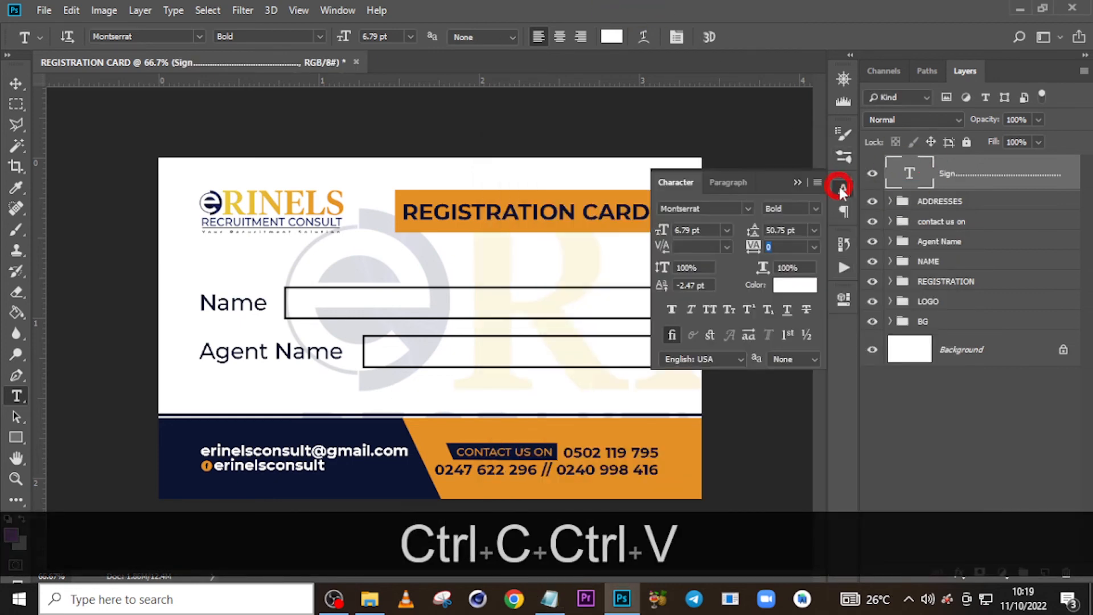
{"action": "left_click", "coordinate": [793, 288]}
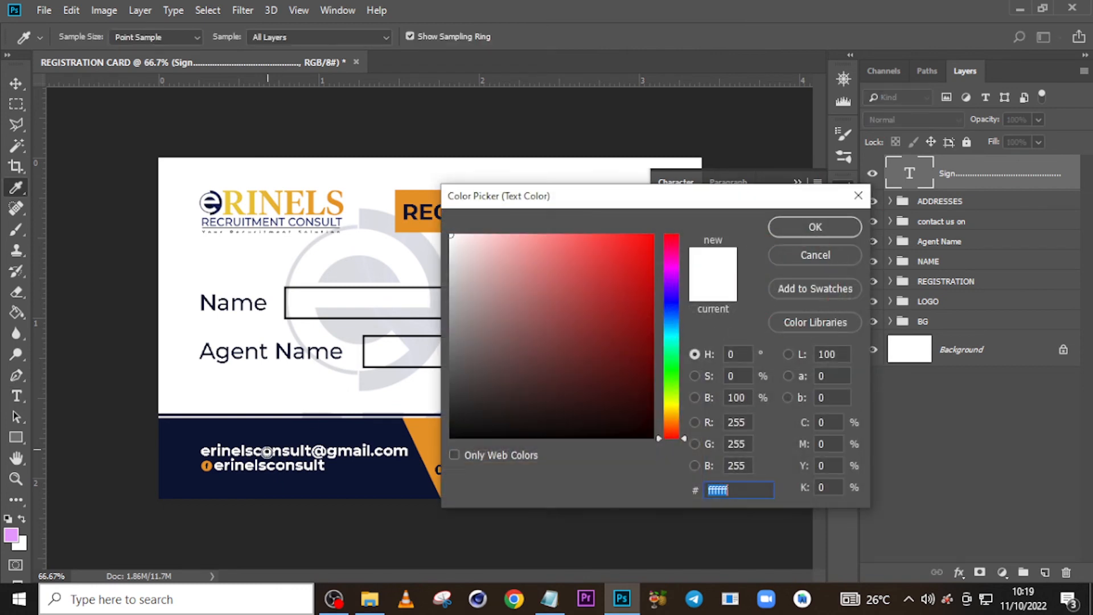
{"action": "left_click", "coordinate": [361, 481]}
{"action": "left_click", "coordinate": [807, 227]}
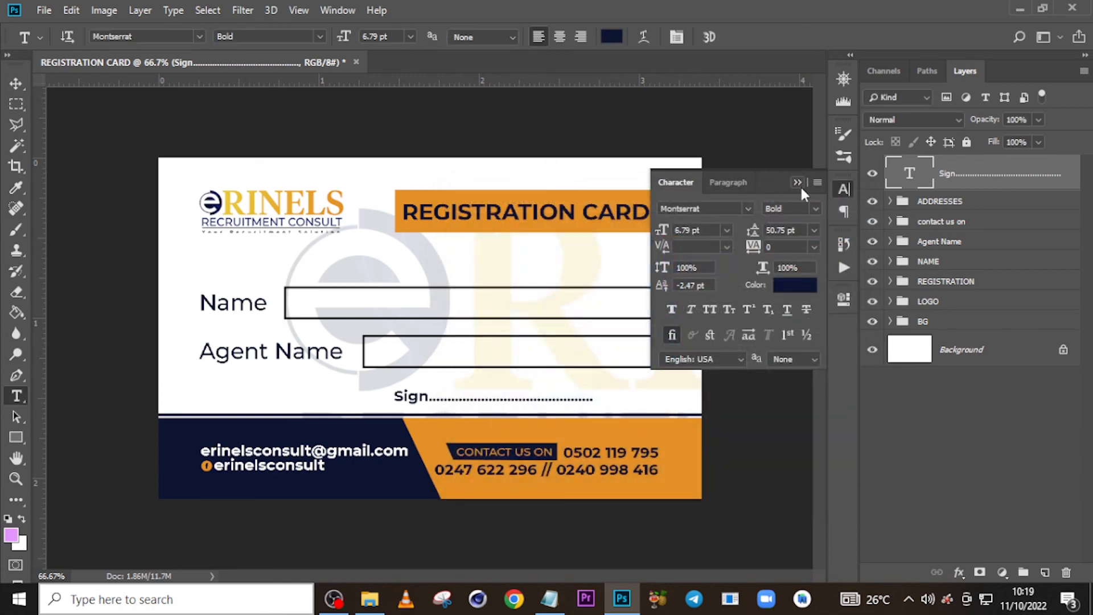
Set the Sign text to 8 pt in Montserrat Medium
{"action": "left_click", "coordinate": [699, 226]}
{"action": "type", "text": "8"}
{"action": "key", "text": "Return"}
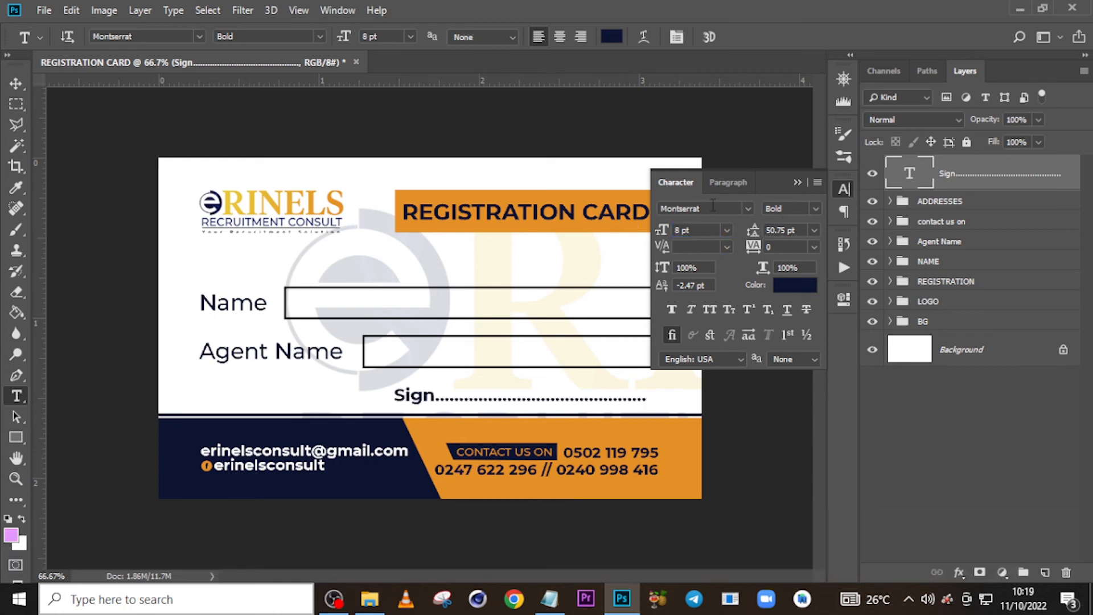
{"action": "left_click", "coordinate": [811, 219]}
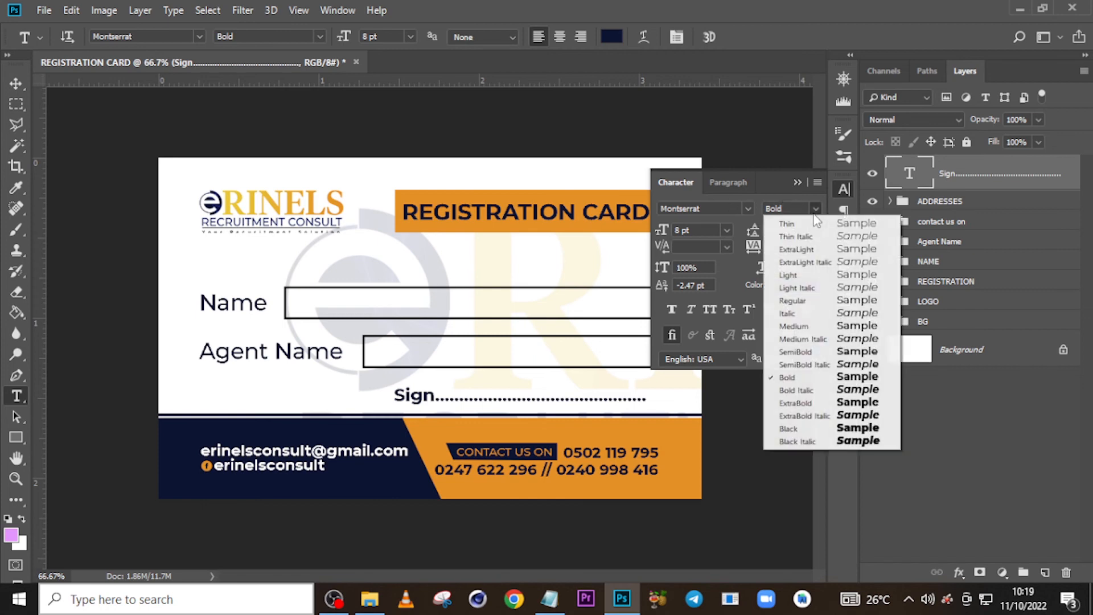
{"action": "left_click", "coordinate": [783, 309]}
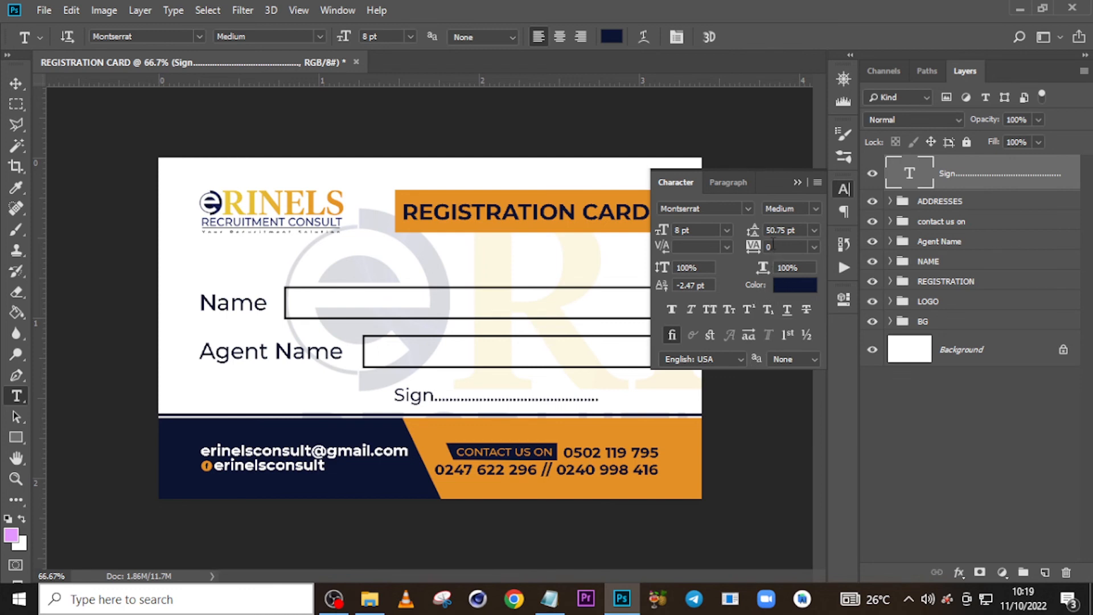
{"action": "left_click", "coordinate": [797, 184]}
Show the guides and move the Sign line sideways so its dotted end aligns with the right edge of the Agent Name box
{"action": "key", "text": "ctrl+h"}
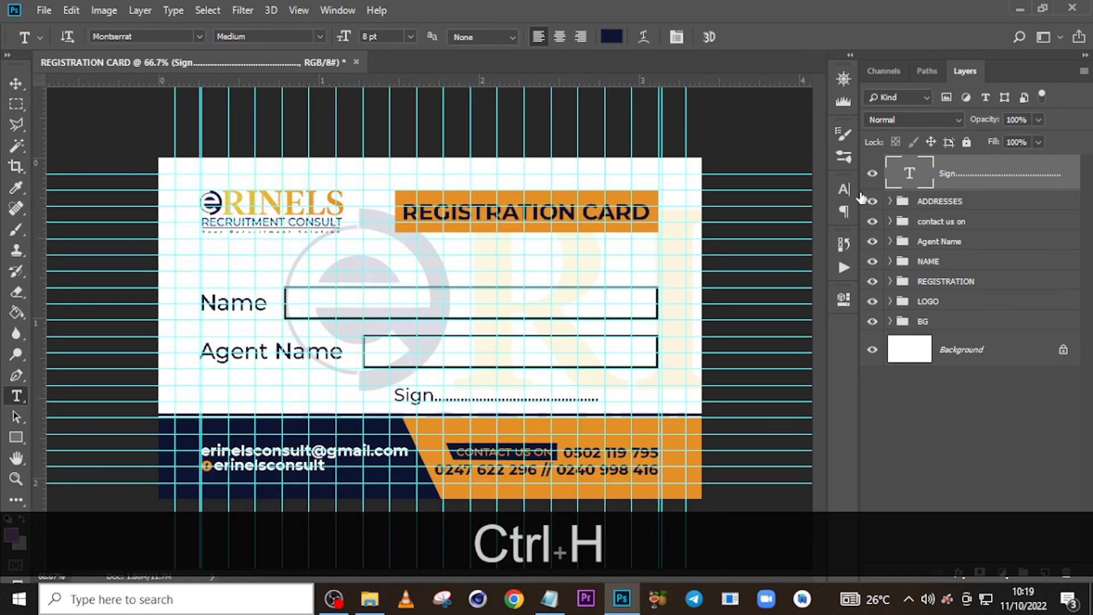
{"action": "key", "text": "v"}
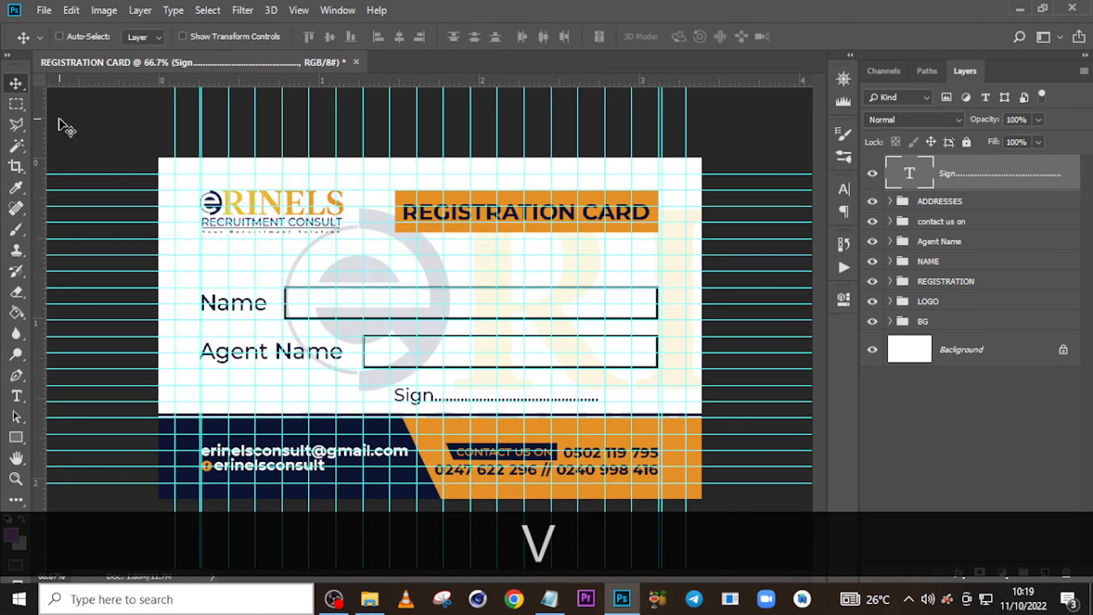
{"action": "left_click_drag", "start_coordinate": [447, 400], "coordinate": [493, 401]}
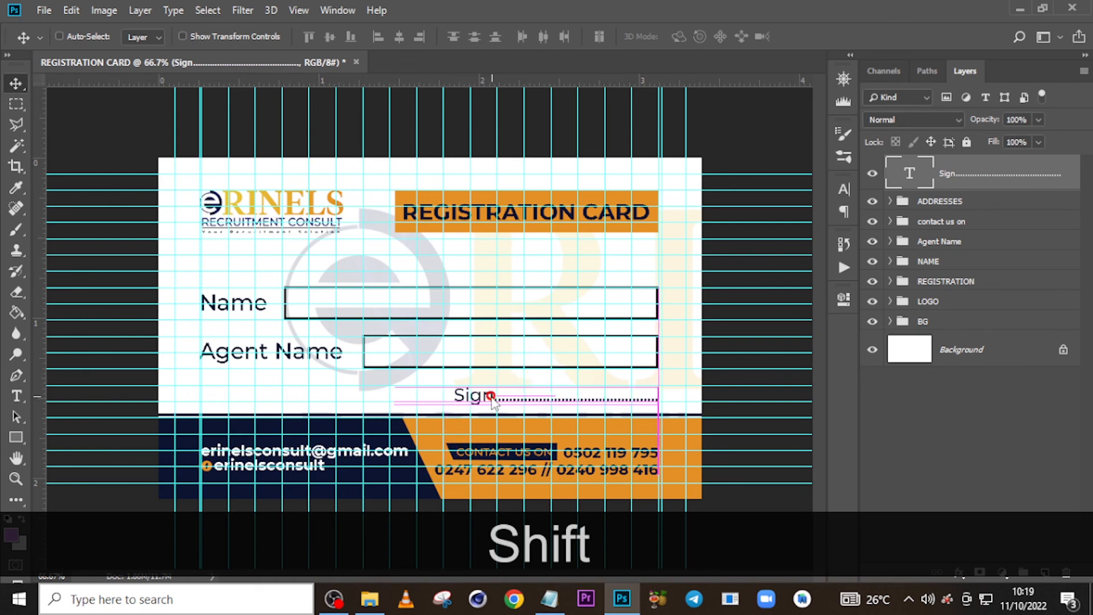
{"action": "key", "text": "ctrl+h"}
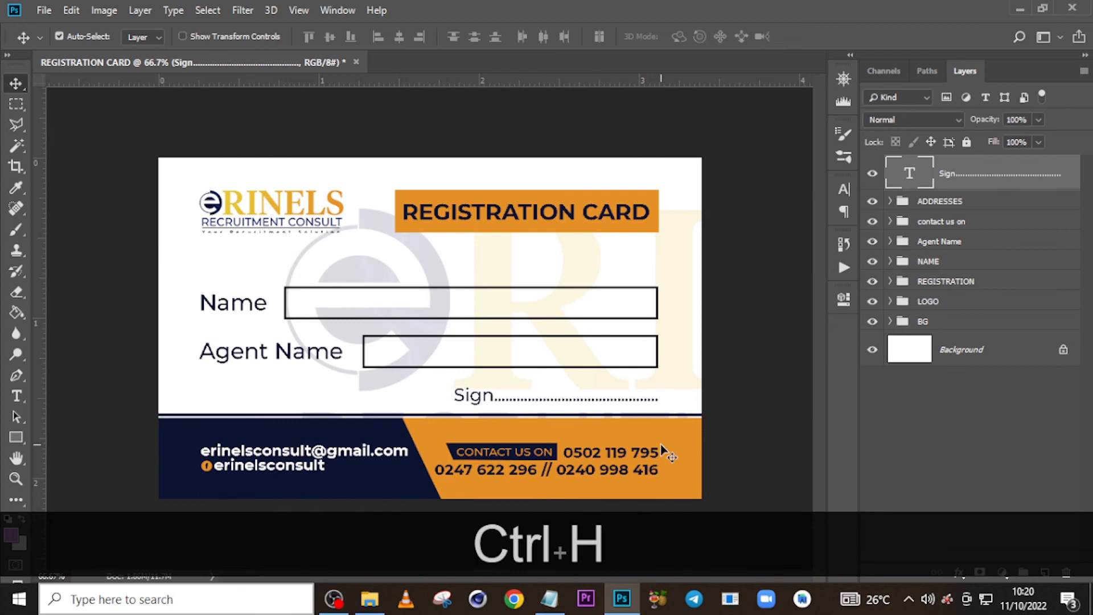
{"action": "key", "text": "ctrl+h"}
{"action": "key", "text": "ctrl"}
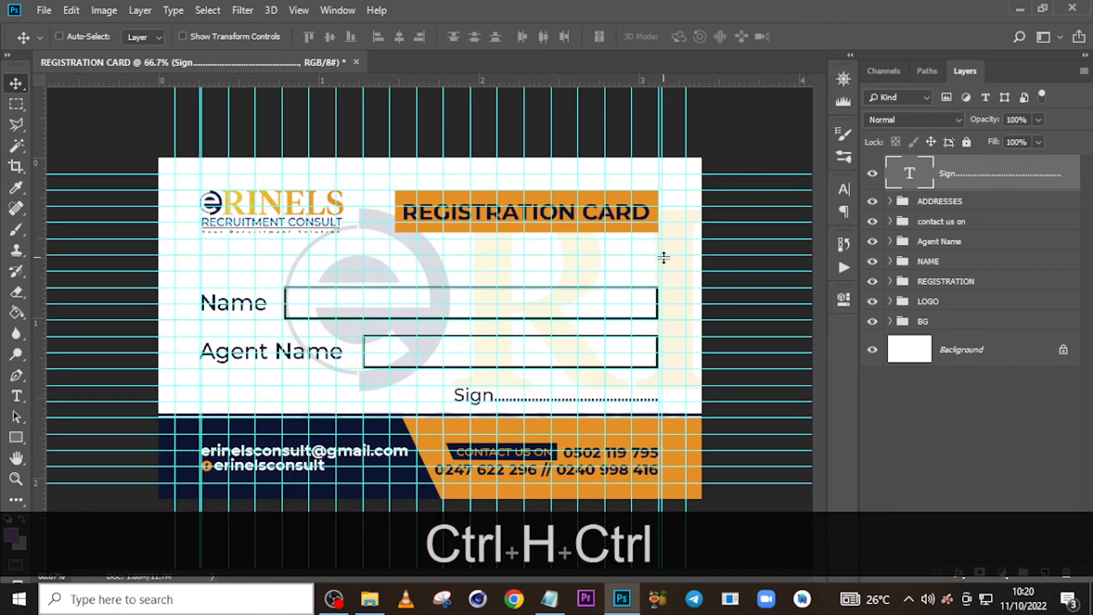
Try All Caps formatting on the Sign line
{"action": "left_click", "coordinate": [843, 189]}
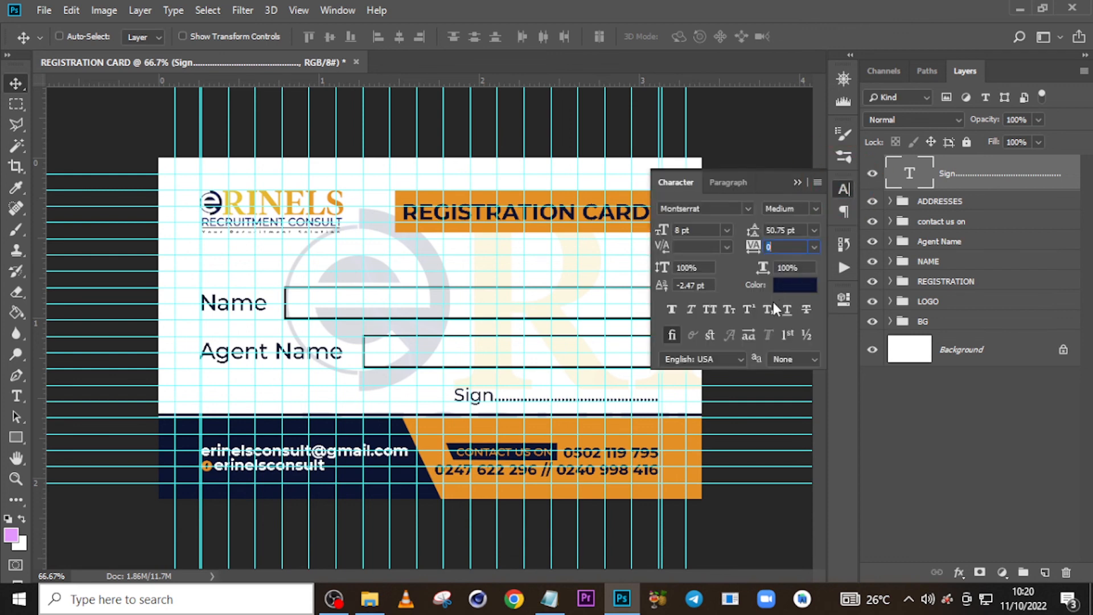
{"action": "left_click", "coordinate": [708, 310]}
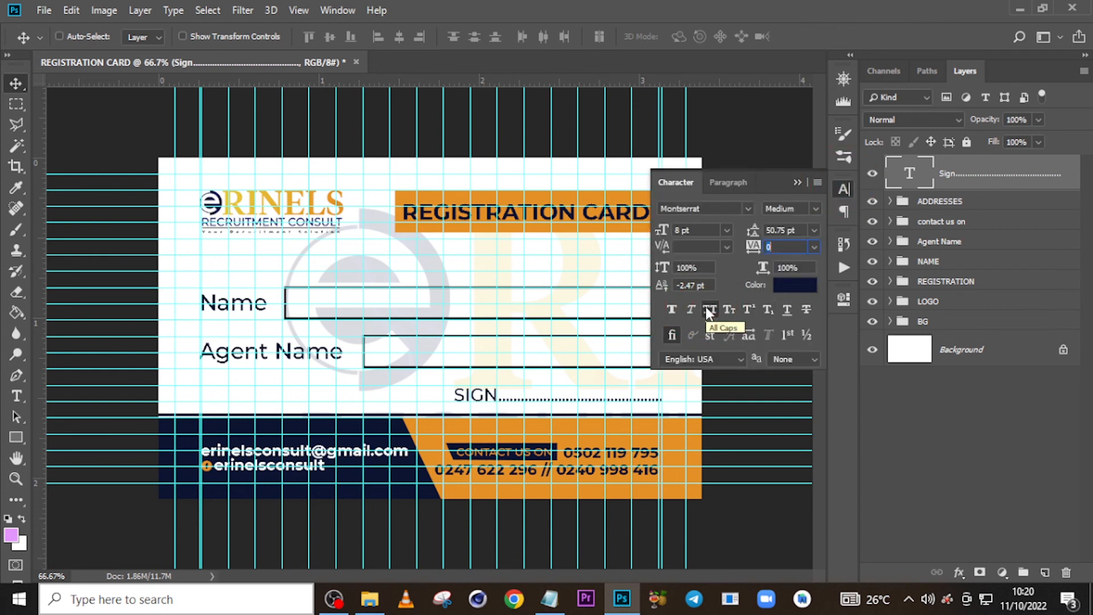
{"action": "left_click", "coordinate": [706, 312]}
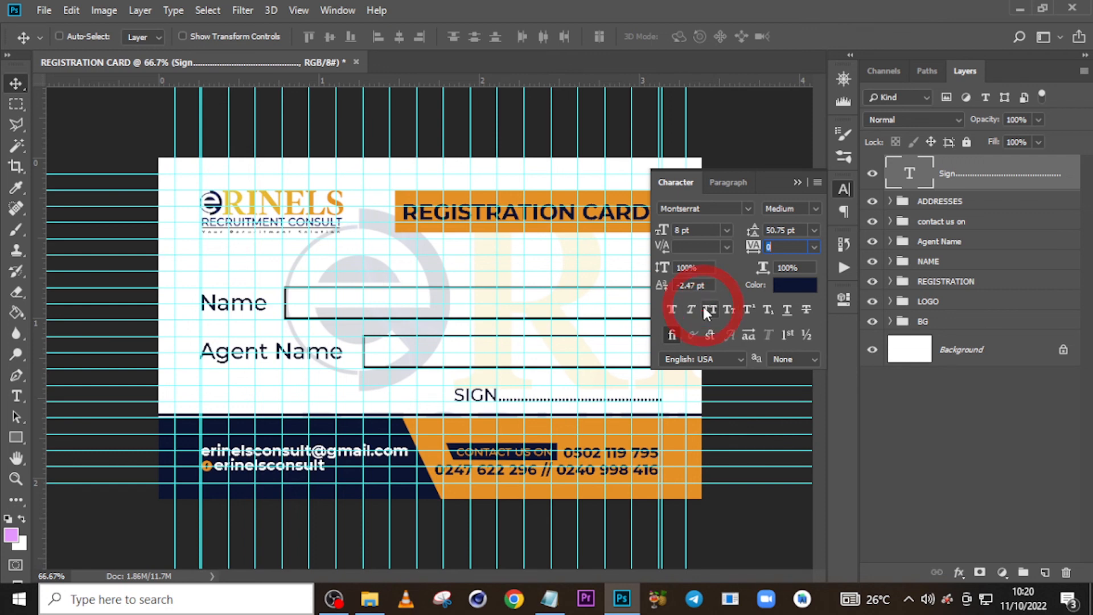
{"action": "left_click", "coordinate": [795, 182]}
Duplicate the Sign line and move the copy straight up to just below the REGISTRATION CARD heading
{"action": "key", "text": "ctrl"}
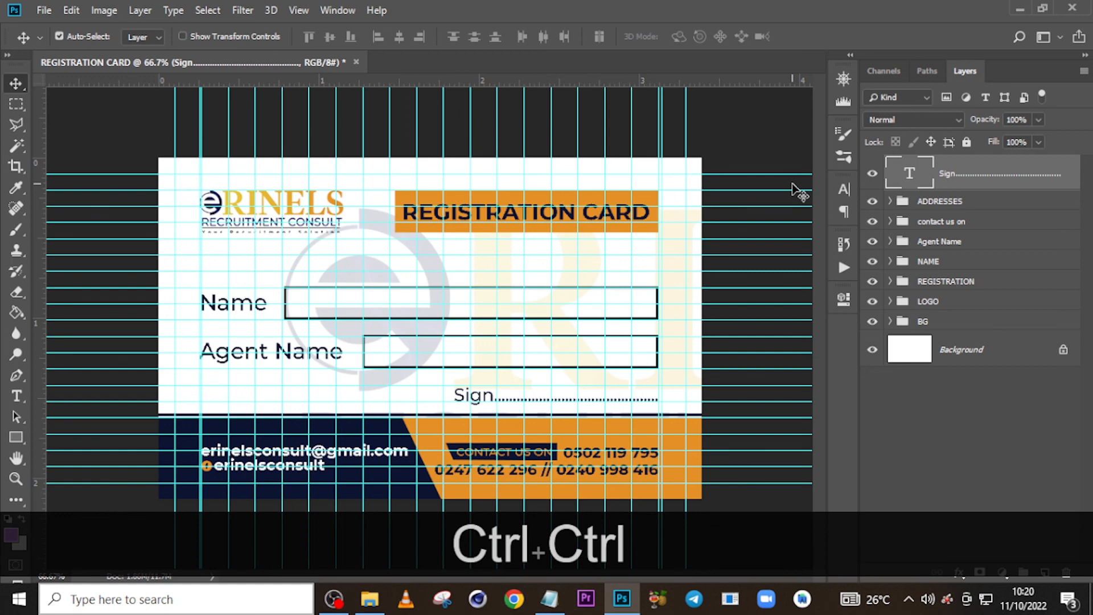
{"action": "key", "text": "ctrl+j"}
{"action": "key", "text": "shift"}
{"action": "left_click_drag", "start_coordinate": [560, 380], "coordinate": [553, 255]}
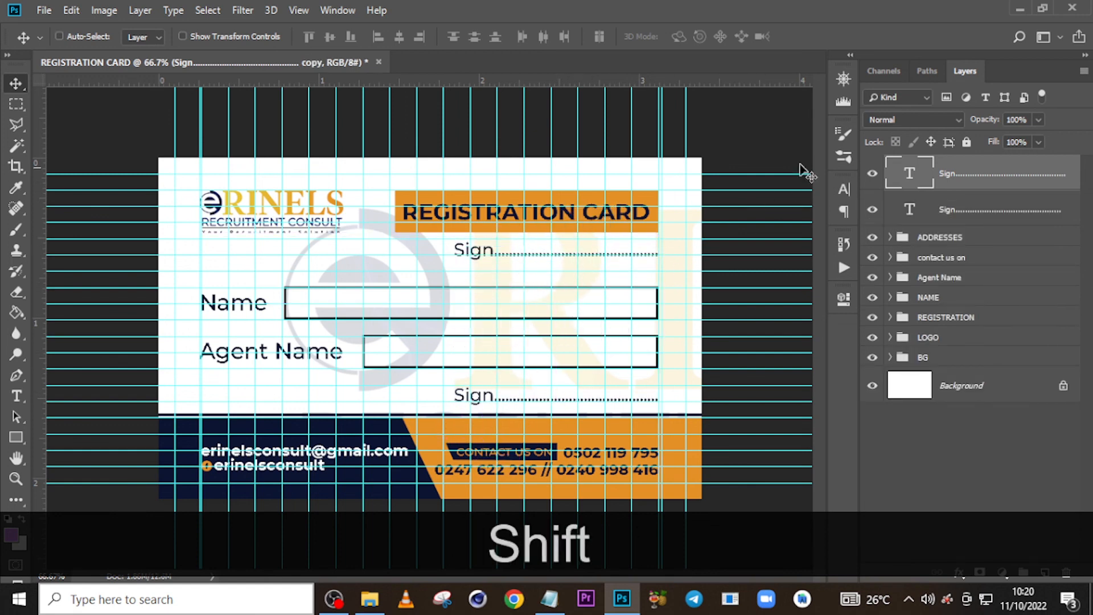
Right-align the text of the upper Sign copy and realign its dotted end with the heading's right edge
{"action": "left_click", "coordinate": [843, 210]}
{"action": "left_click", "coordinate": [713, 211]}
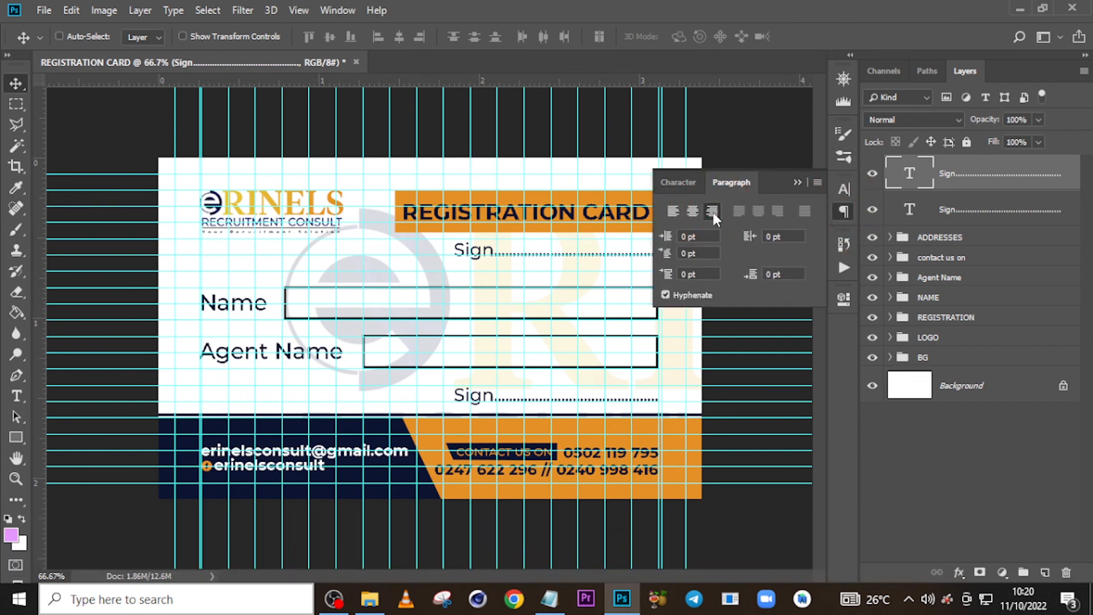
{"action": "left_click", "coordinate": [797, 182]}
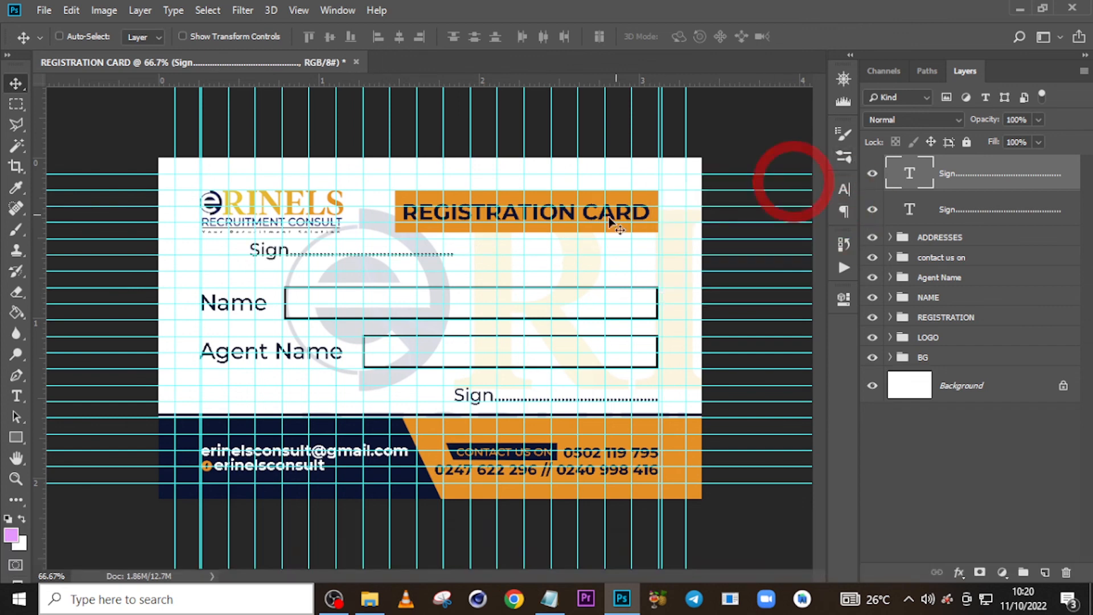
{"action": "left_click_drag", "start_coordinate": [439, 251], "coordinate": [678, 249]}
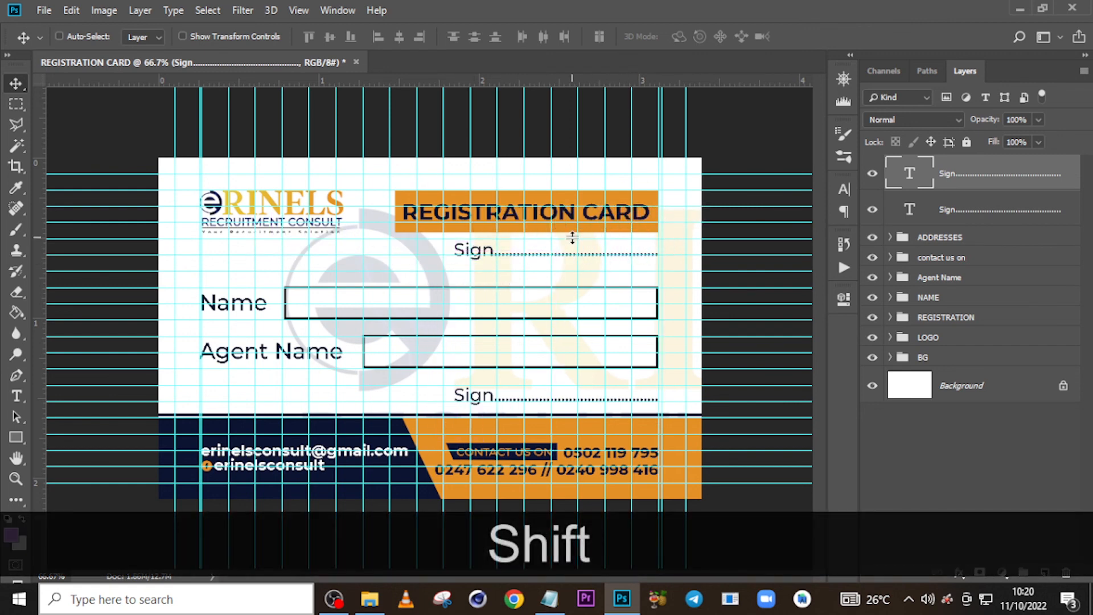
Nudge the upper Sign copy slightly down from the heading and hide the guides
{"action": "key", "text": "Down"}
{"action": "key", "text": "Down"}
{"action": "key", "text": "Down"}
{"action": "key", "text": "Down"}
{"action": "key", "text": "Down"}
{"action": "key", "text": "Down"}
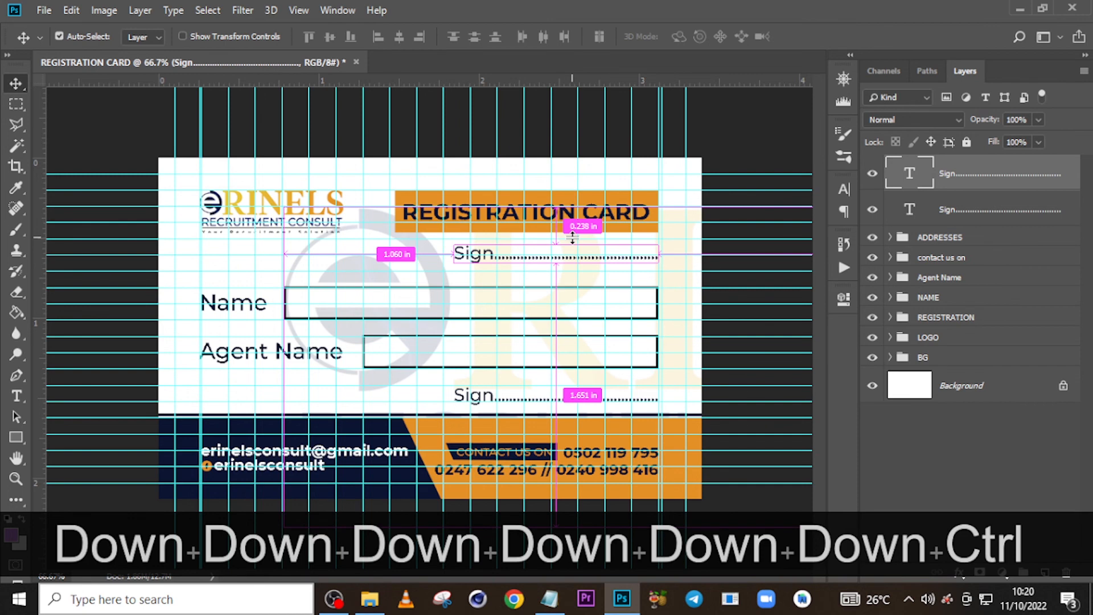
{"action": "key", "text": "ctrl+h"}
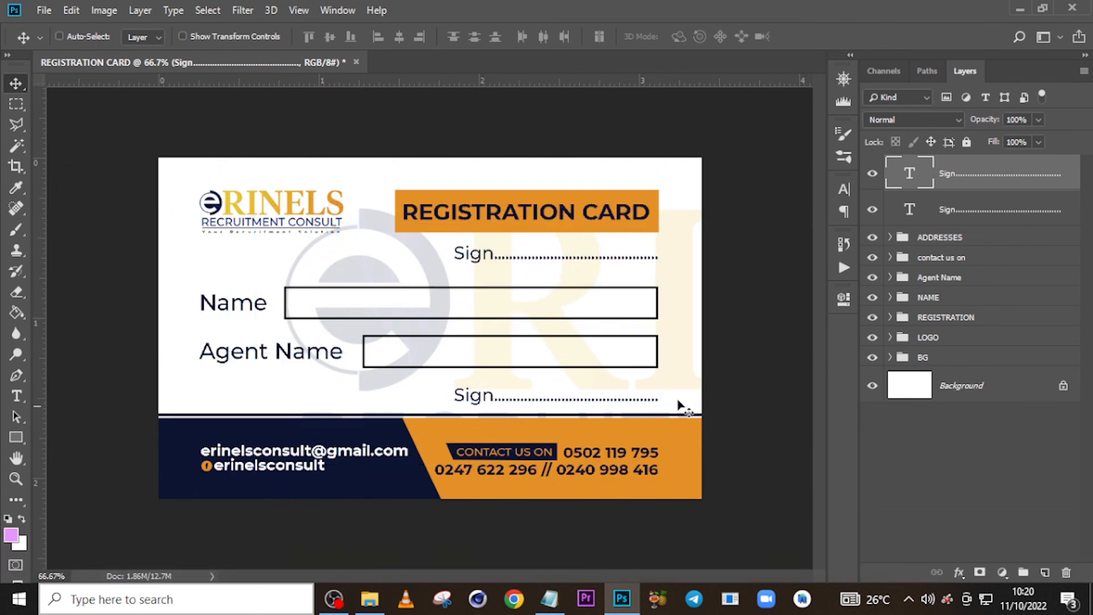
Nudge the lower Sign line slightly up, away from the footer
{"action": "left_click", "coordinate": [948, 214]}
{"action": "key", "text": "Up"}
{"action": "key", "text": "Up"}
{"action": "key", "text": "Up"}
{"action": "key", "text": "Up"}
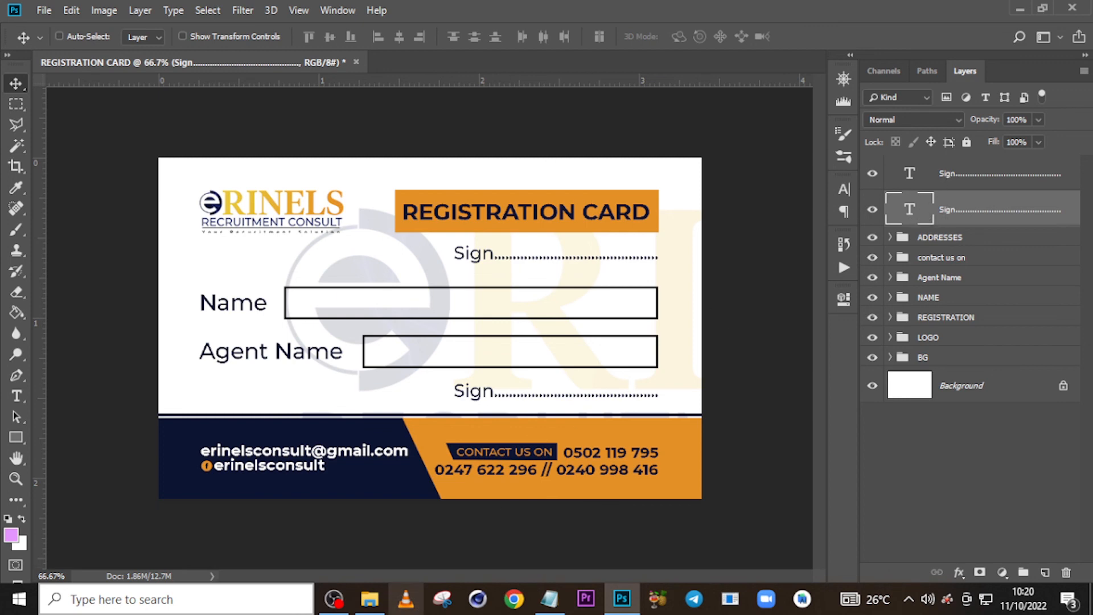
Copy the dotted Date line from 145.txt in Notepad and replace the upper Sign copy's text with it in Photoshop
{"action": "left_click", "coordinate": [549, 599]}
{"action": "left_click_drag", "start_coordinate": [825, 315], "coordinate": [478, 322]}
{"action": "key", "text": "ctrl+c"}
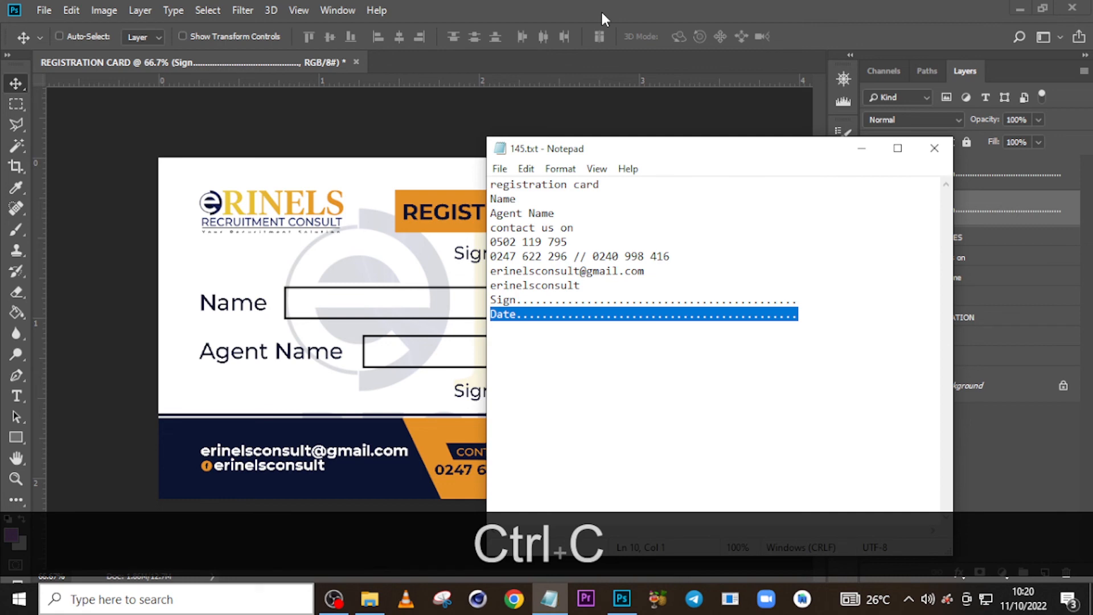
{"action": "left_click", "coordinate": [600, 9]}
{"action": "double_click", "coordinate": [909, 174]}
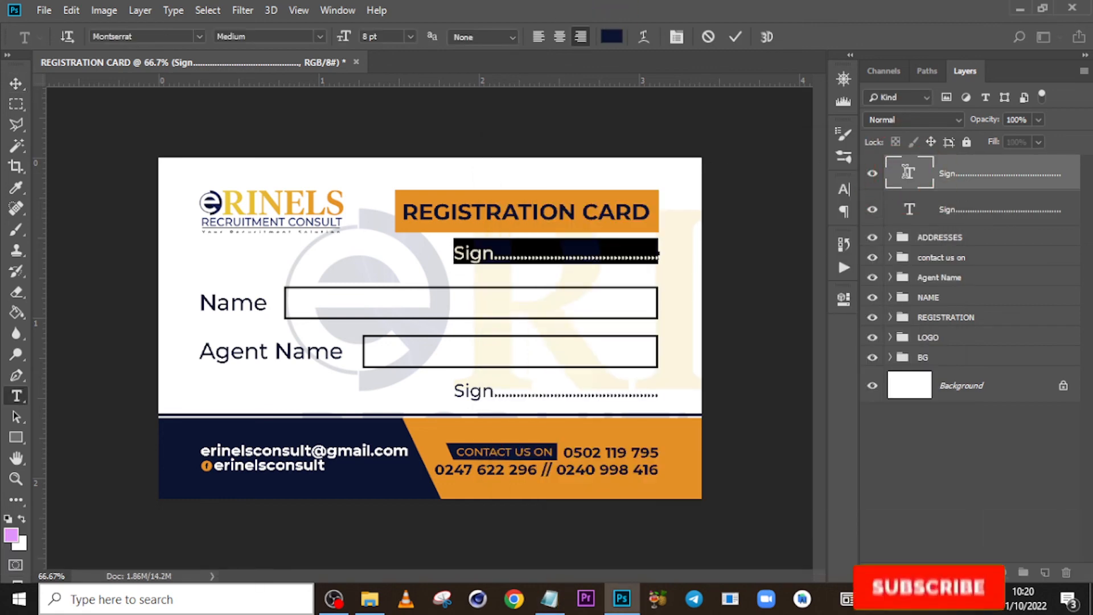
{"action": "key", "text": "ctrl+v"}
{"action": "left_click", "coordinate": [909, 175]}
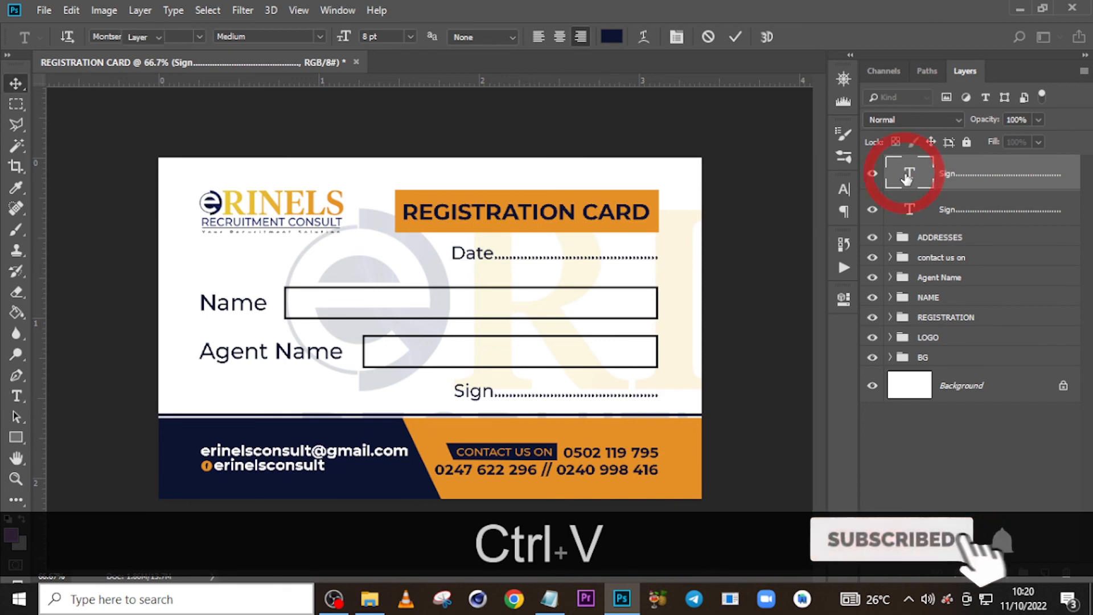
Nudge the Date line down to balance its spacing between the heading and the Name box
{"action": "key", "text": "Down"}
{"action": "key", "text": "Down"}
{"action": "key", "text": "Down"}
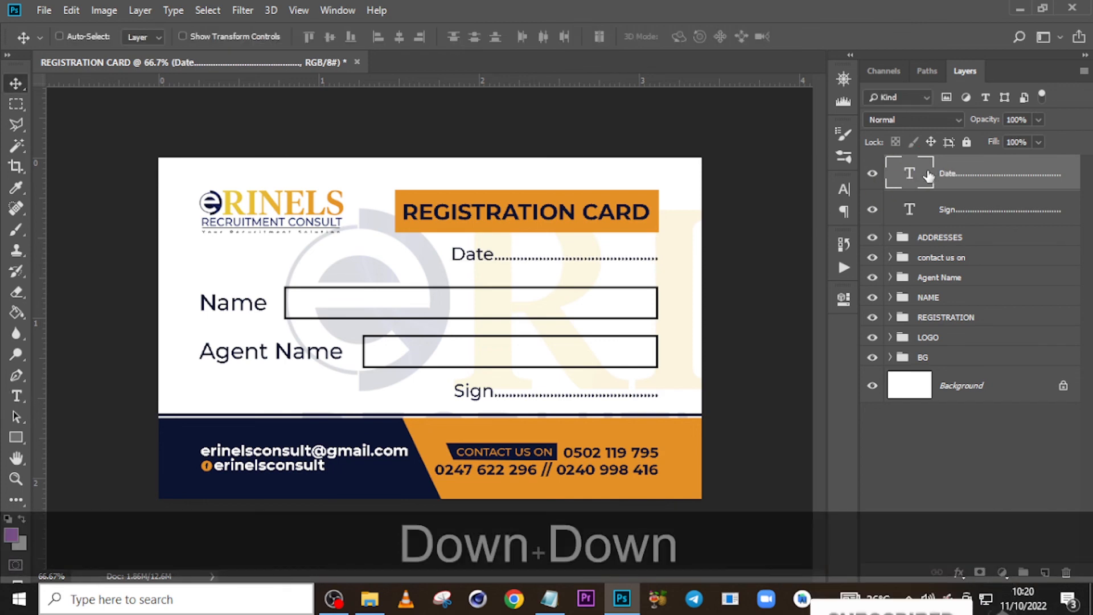
{"action": "key", "text": "Down"}
{"action": "key", "text": "Down"}
{"action": "key", "text": "Down"}
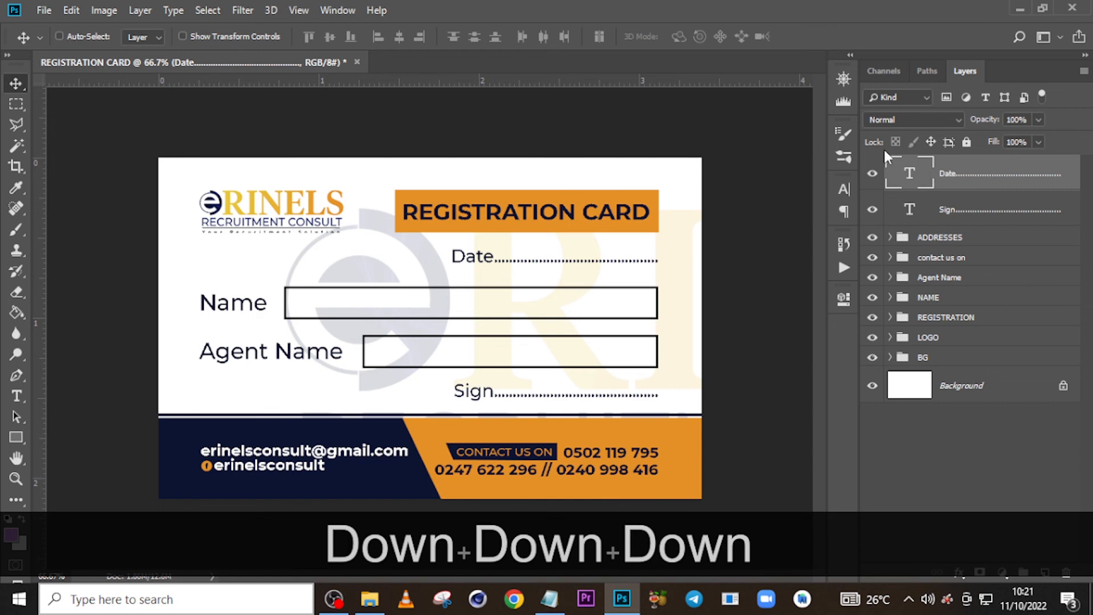
{"action": "key", "text": "ctrl+minus"}
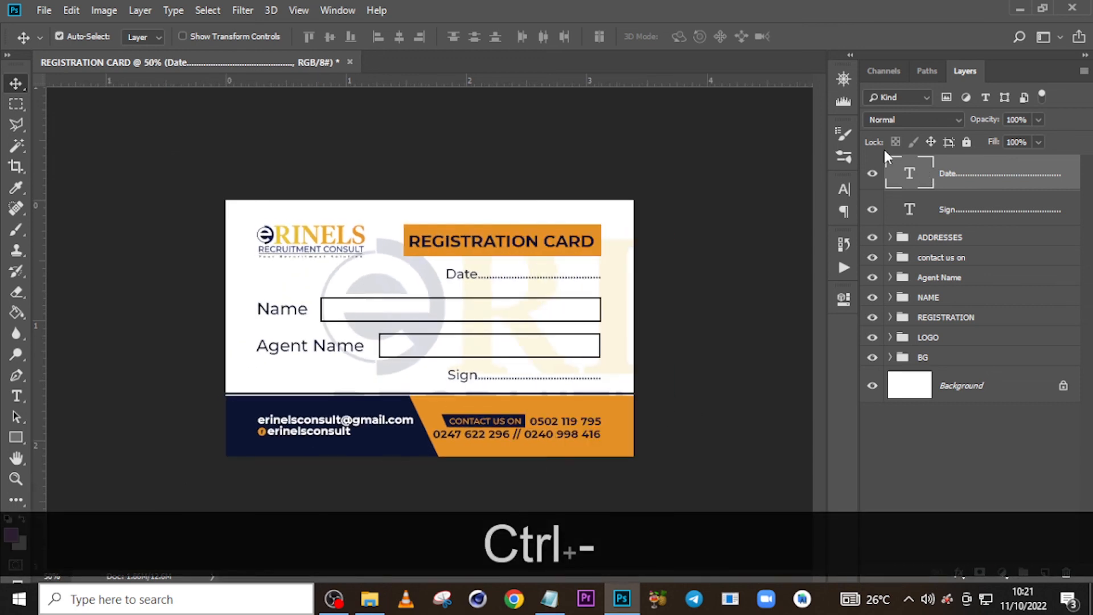